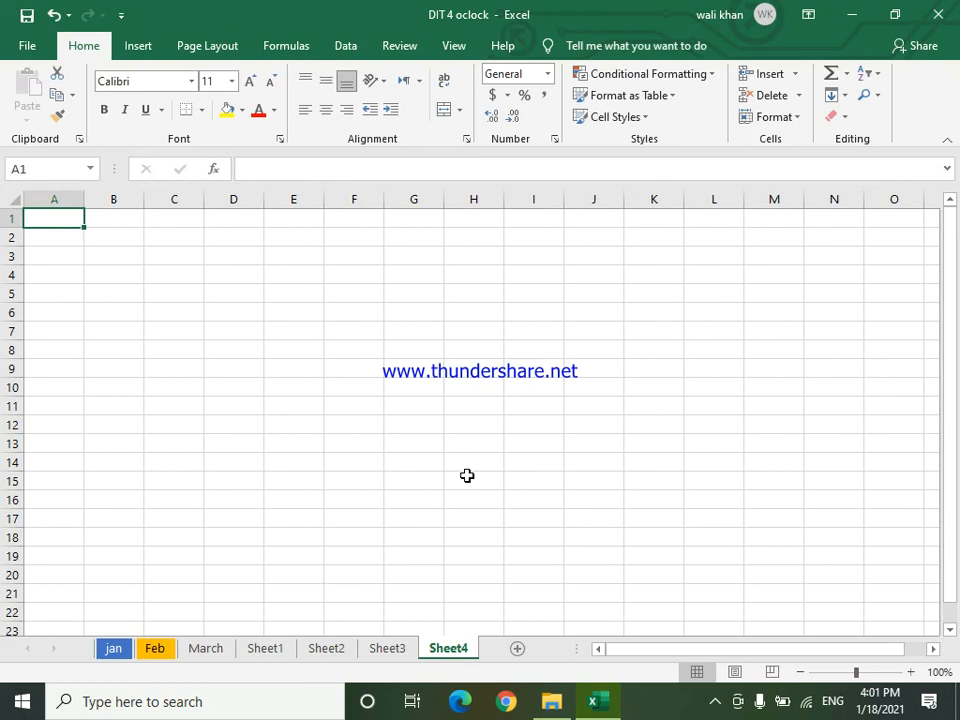
pyautogui.click(715, 704)
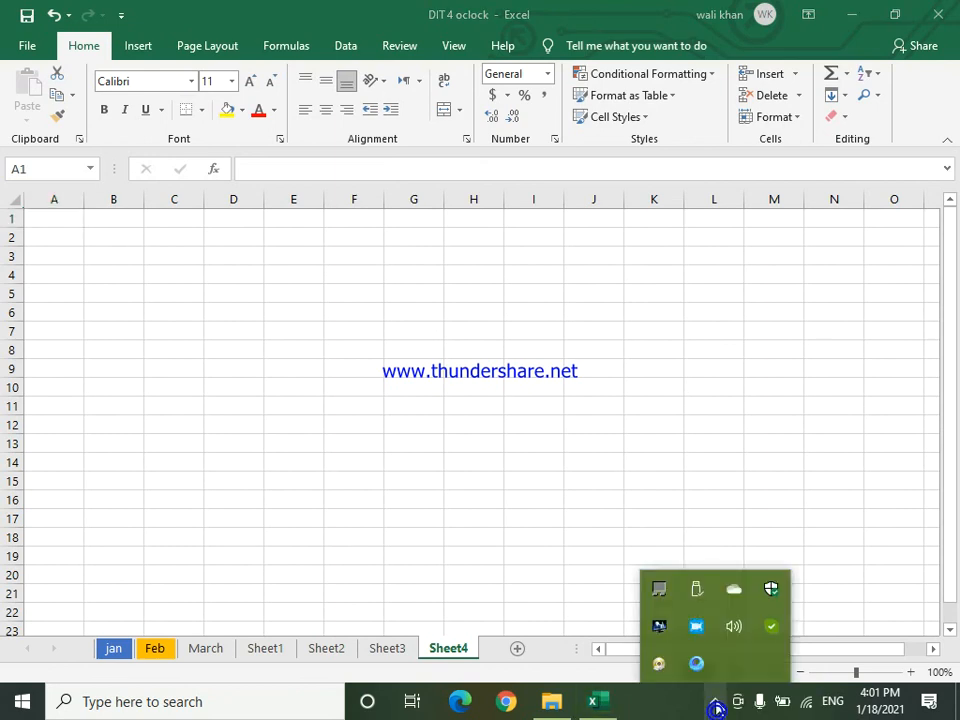
pyautogui.click(696, 626)
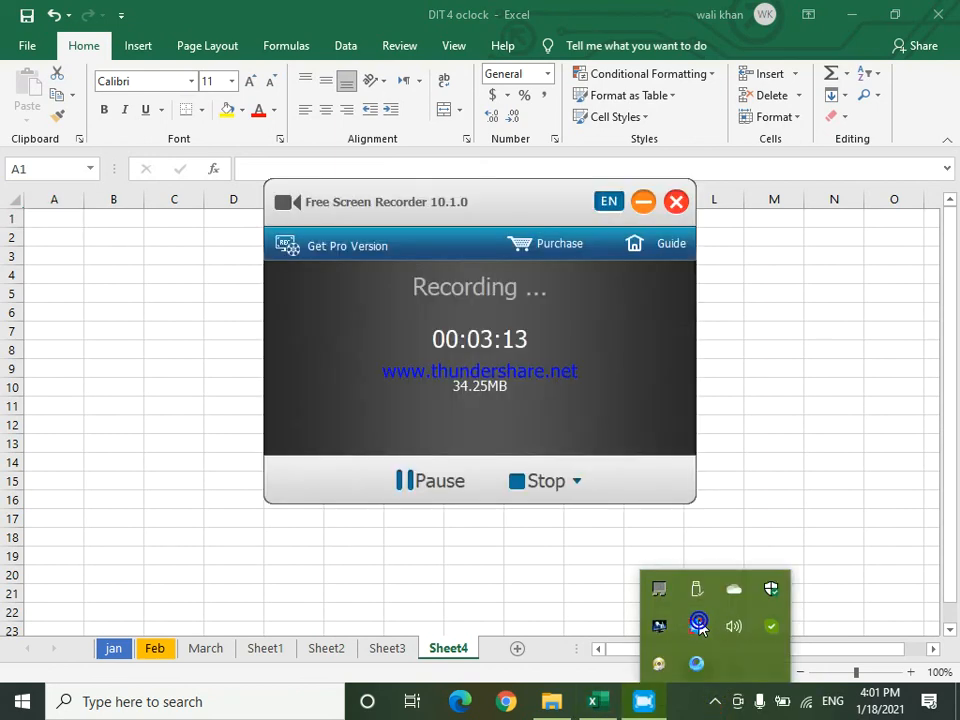
pyautogui.click(403, 479)
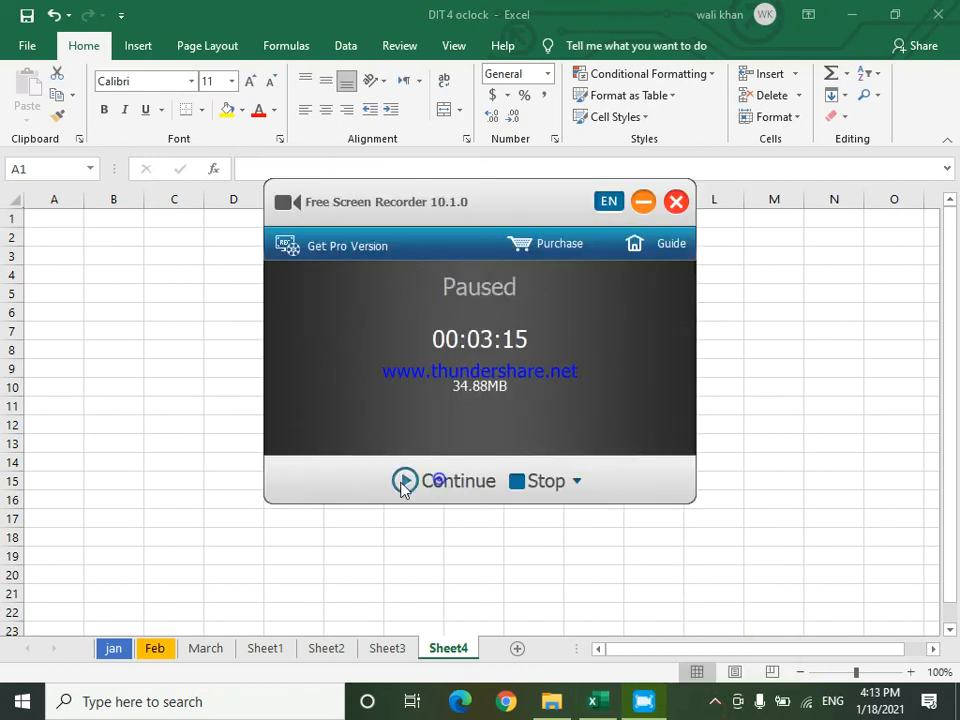
pyautogui.click(403, 480)
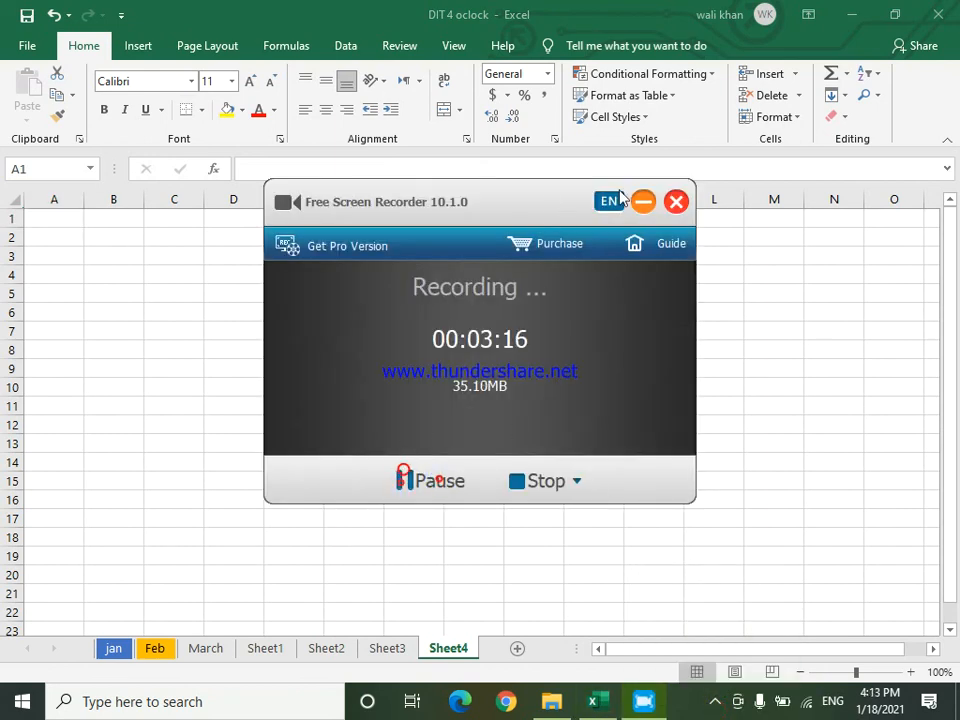
pyautogui.click(643, 202)
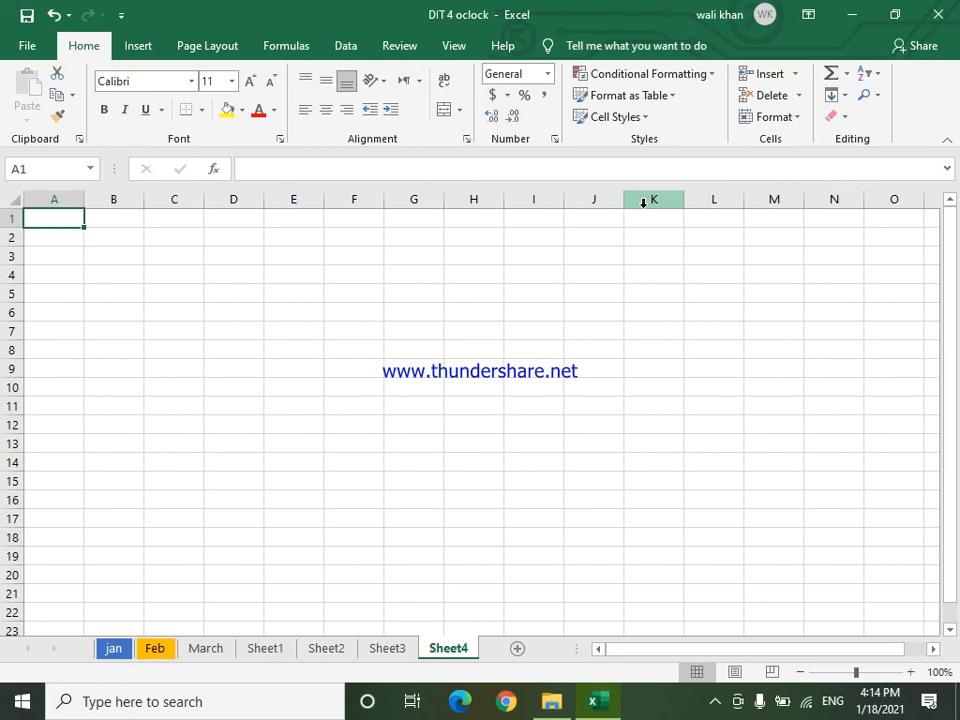
pyautogui.write('100')
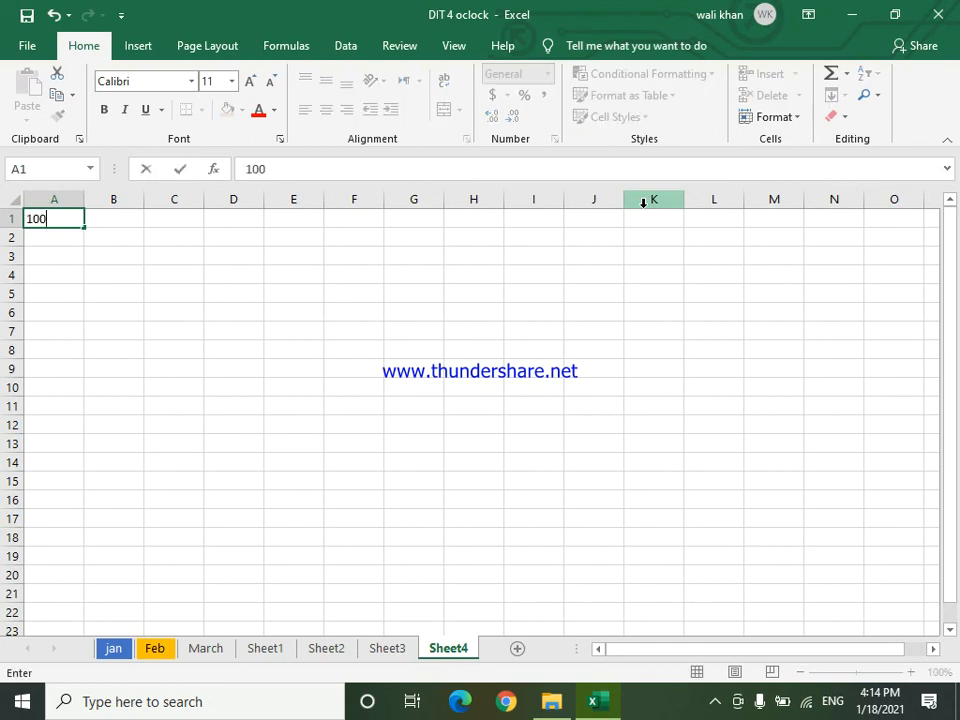
pyautogui.write('00')
pyautogui.press('BackSpace')
pyautogui.press('BackSpace')
pyautogui.press('BackSpace')
pyautogui.press('BackSpace')
pyautogui.press('BackSpace')
# - Enter the label Fund in cell B3 and the amount 10000 beside it in C3
pyautogui.press('Right')
pyautogui.press('Down')
pyautogui.press('Down')
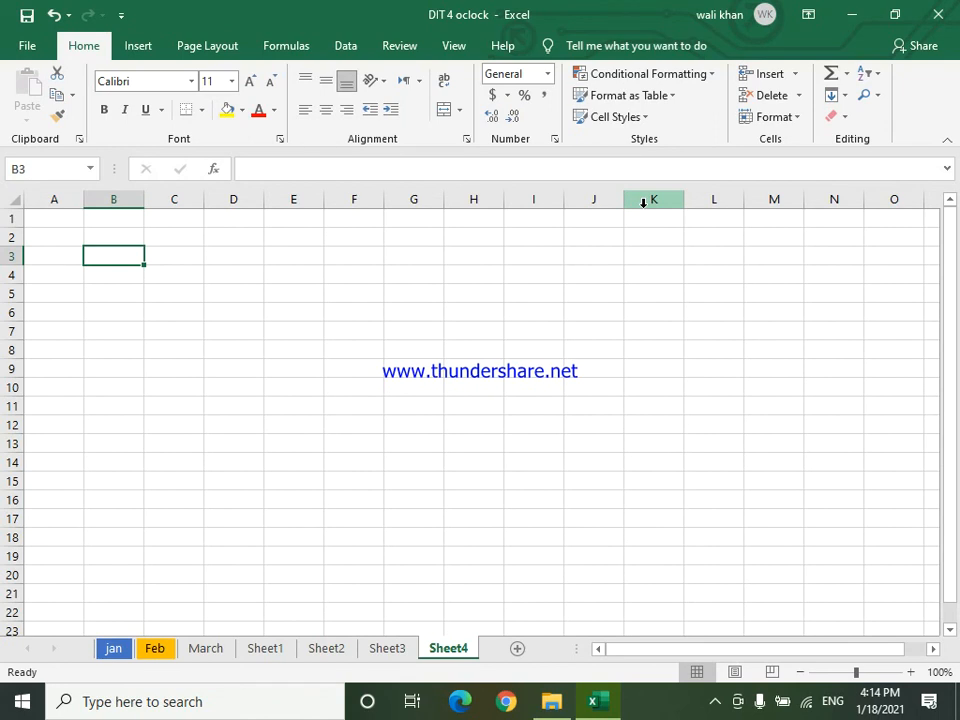
pyautogui.write('Fund')
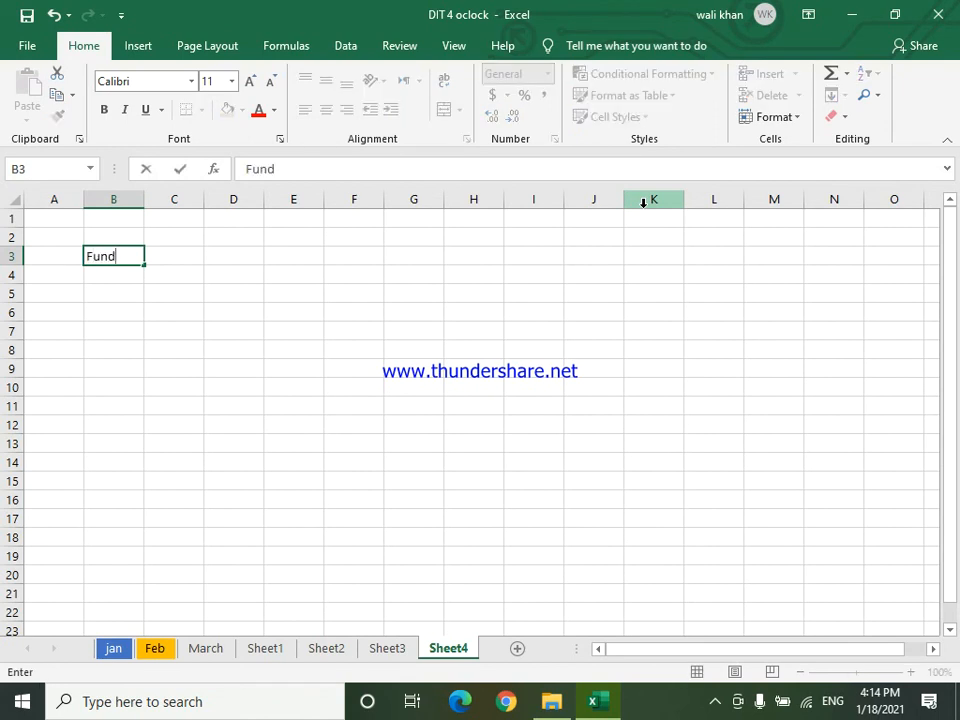
pyautogui.press('Tab')
pyautogui.write('10.0')
pyautogui.press('BackSpace')
pyautogui.press('BackSpace')
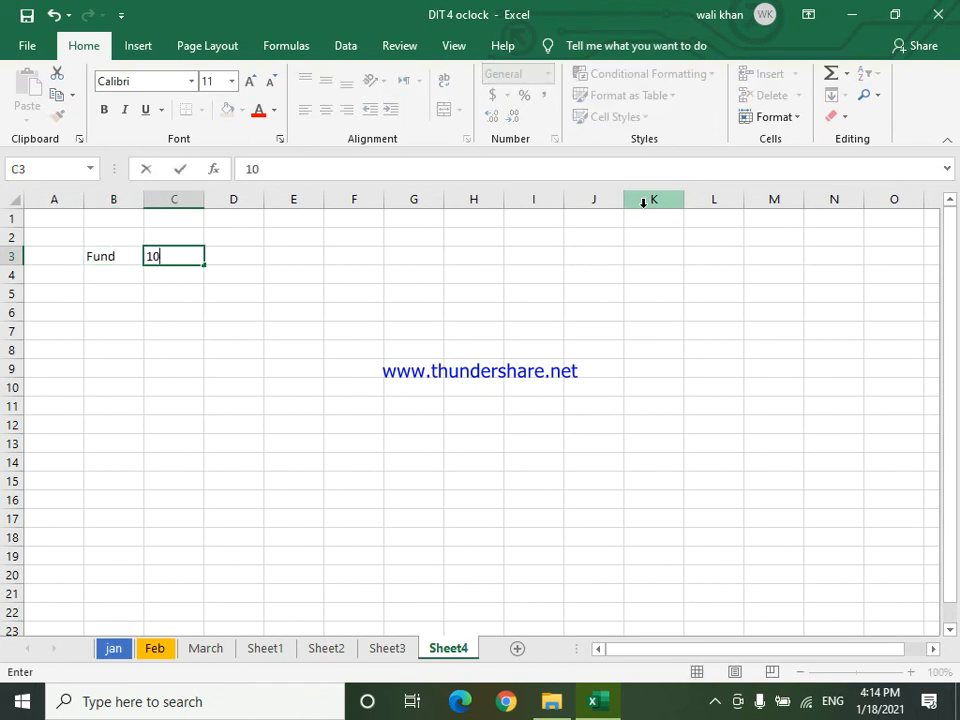
pyautogui.write('000')
pyautogui.press('Tab')
# - Enter the label Remain in cell B4, directly below Fund
pyautogui.press('Down')
pyautogui.press('Left')
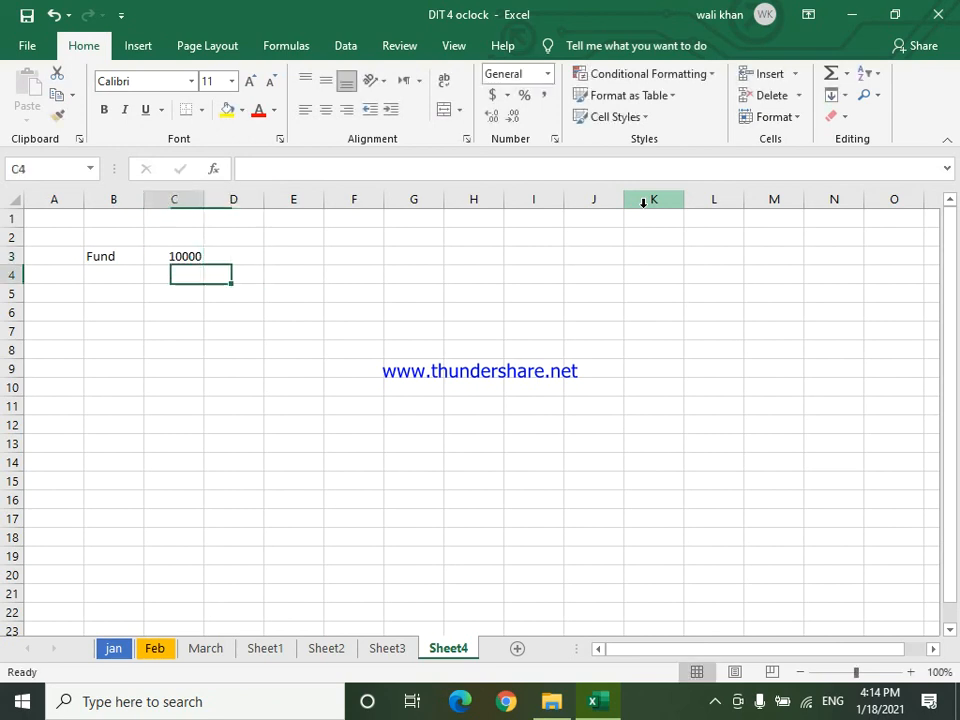
pyautogui.press('Left')
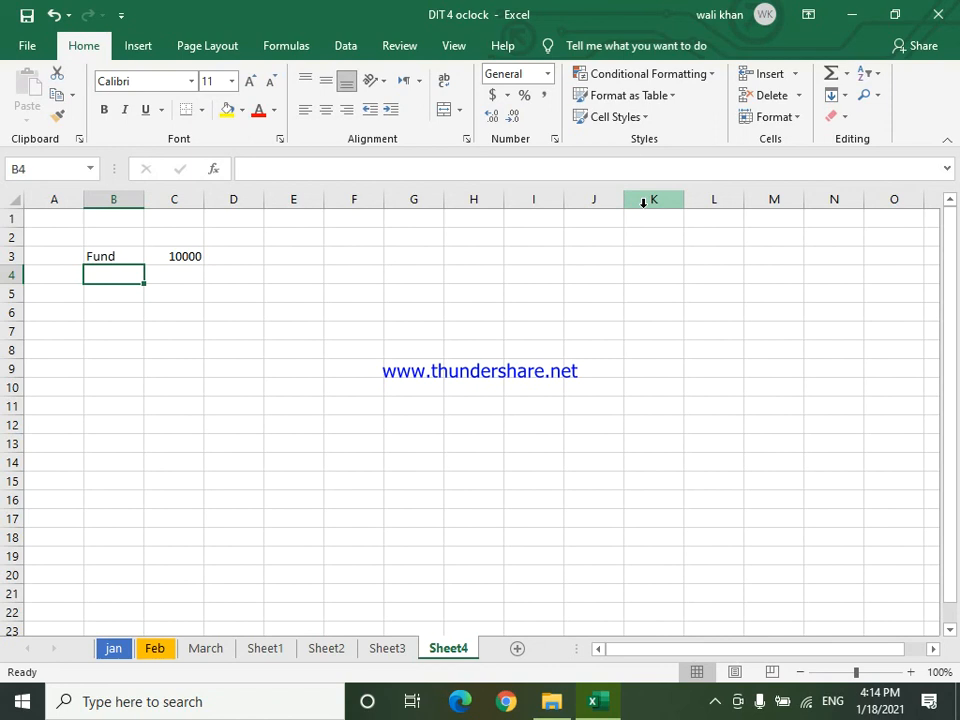
pyautogui.write('Rema')
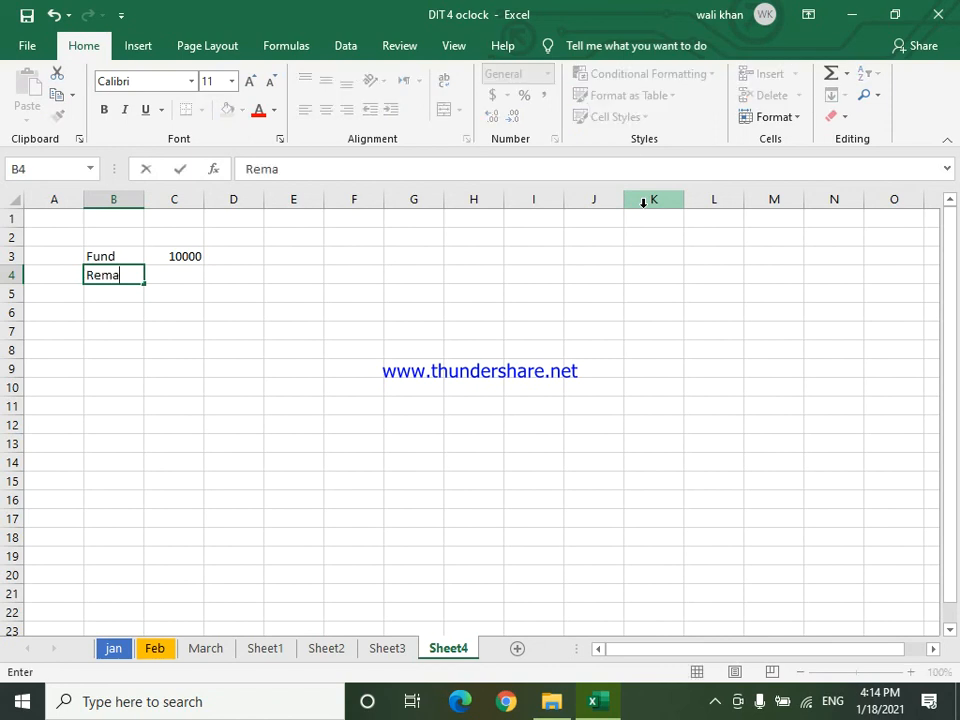
pyautogui.write('inan')
pyautogui.press('BackSpace')
pyautogui.press('BackSpace')
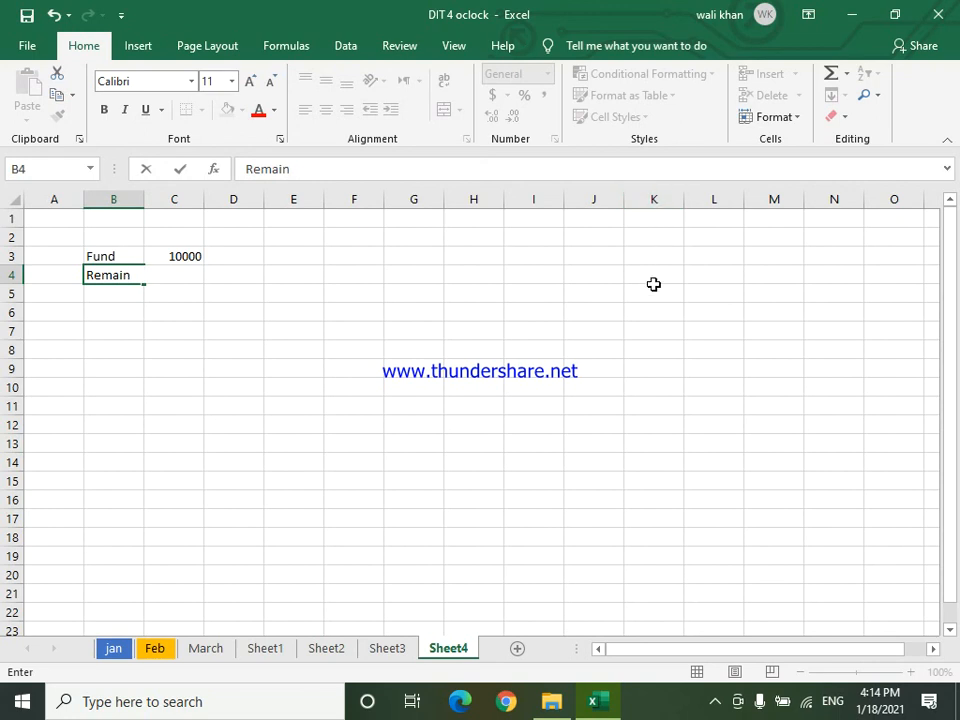
pyautogui.click(400, 396)
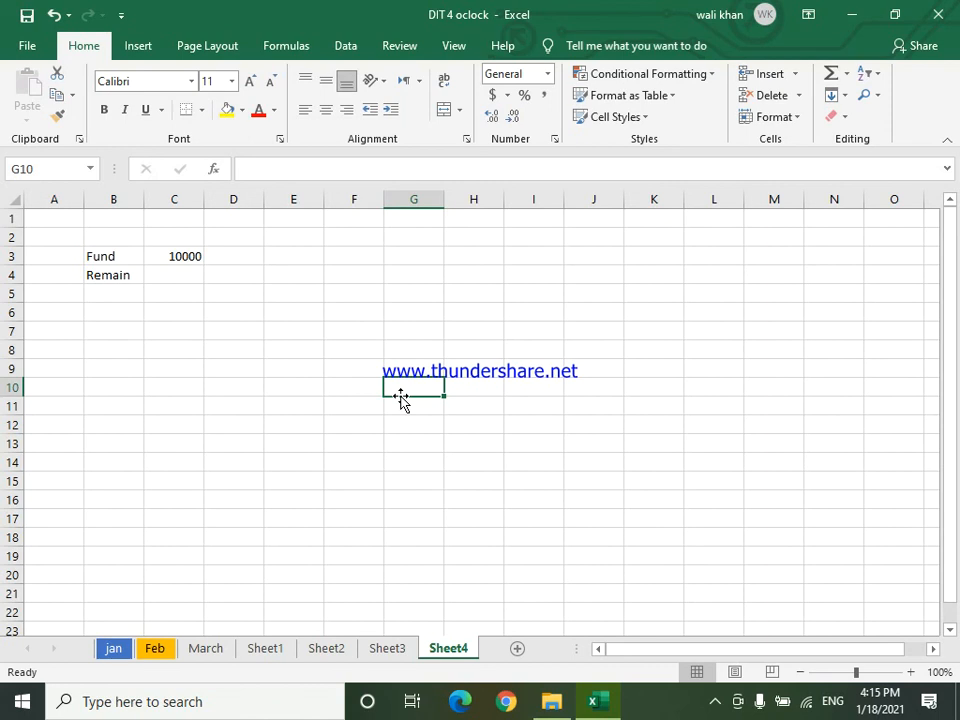
# - Format the empty range B6:E8 as a table using the orange Light style with a solid header row
pyautogui.moveTo(116, 332); pyautogui.dragTo(320, 374)
pyautogui.click(273, 354)
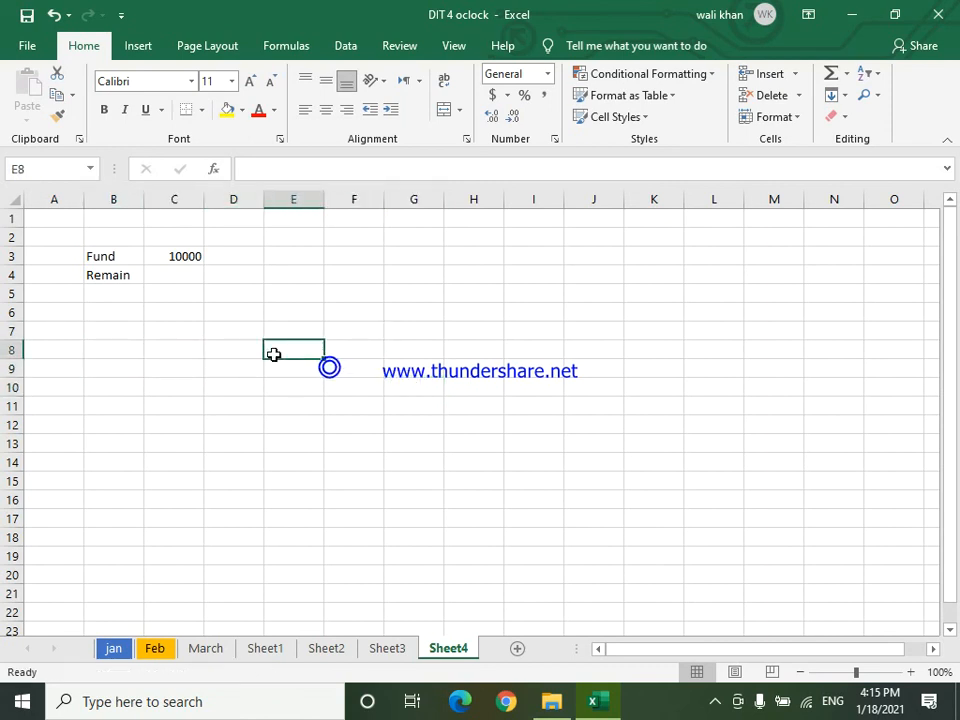
pyautogui.moveTo(229, 360); pyautogui.dragTo(276, 366)
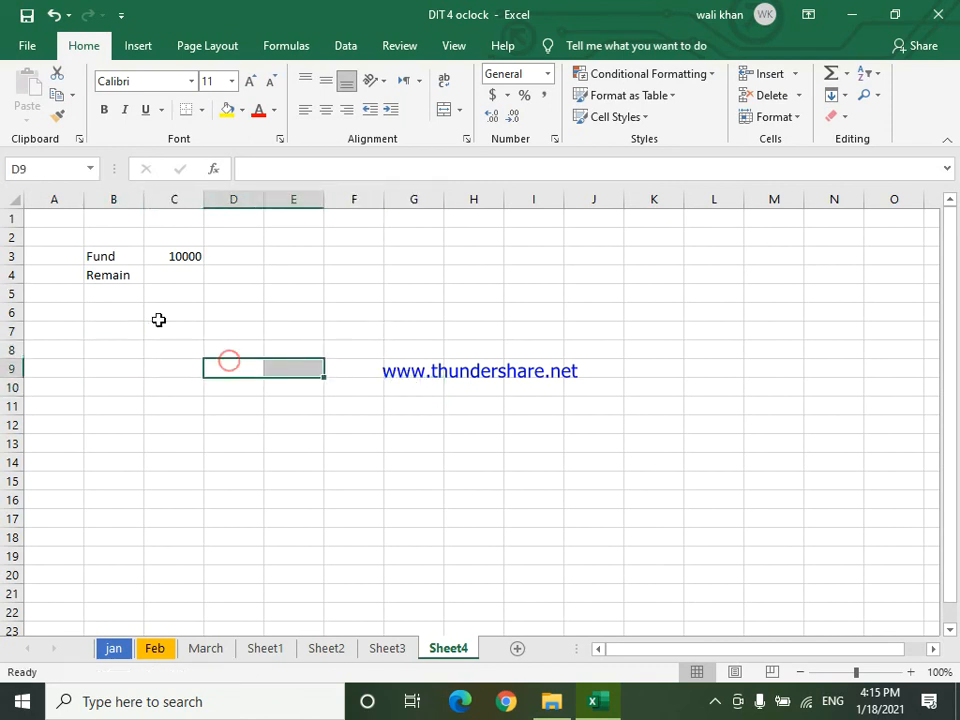
pyautogui.moveTo(107, 318); pyautogui.dragTo(318, 358)
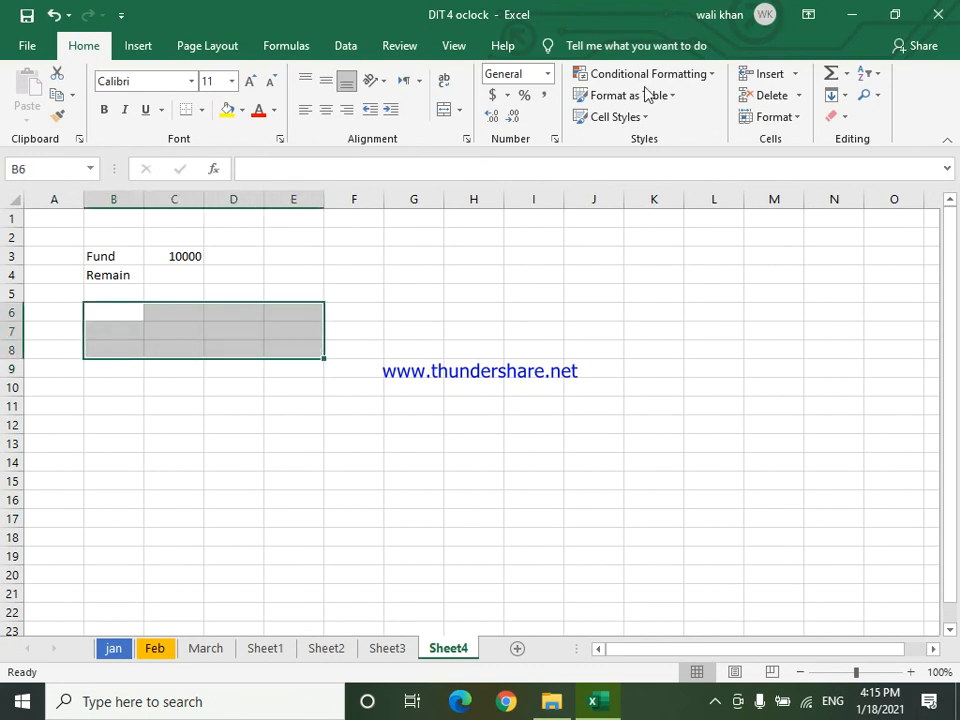
pyautogui.click(648, 76)
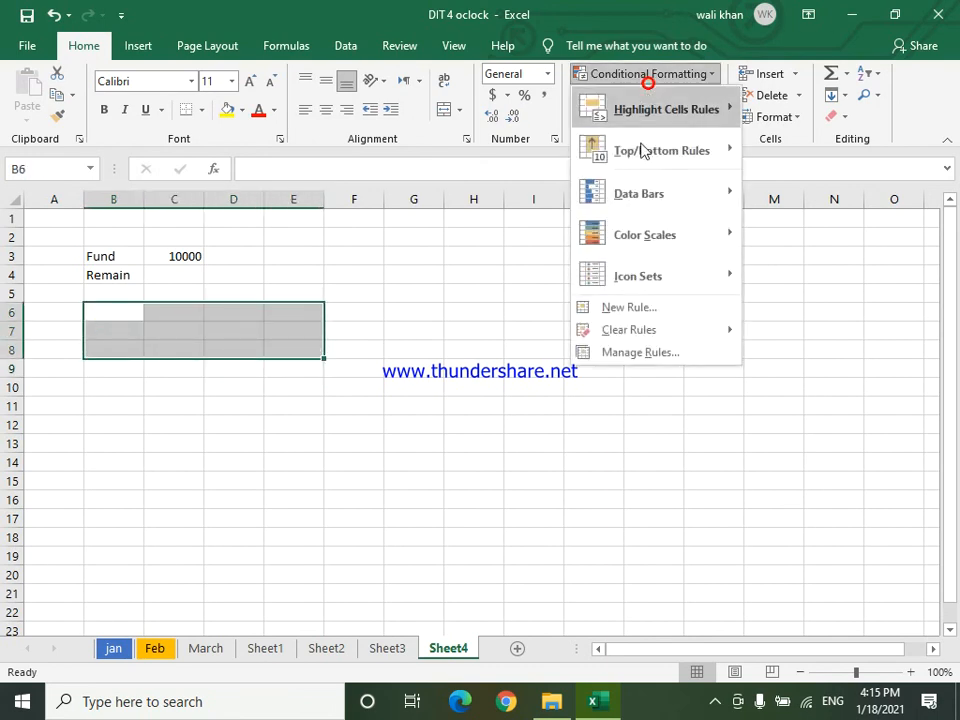
pyautogui.click(592, 75)
pyautogui.click(609, 97)
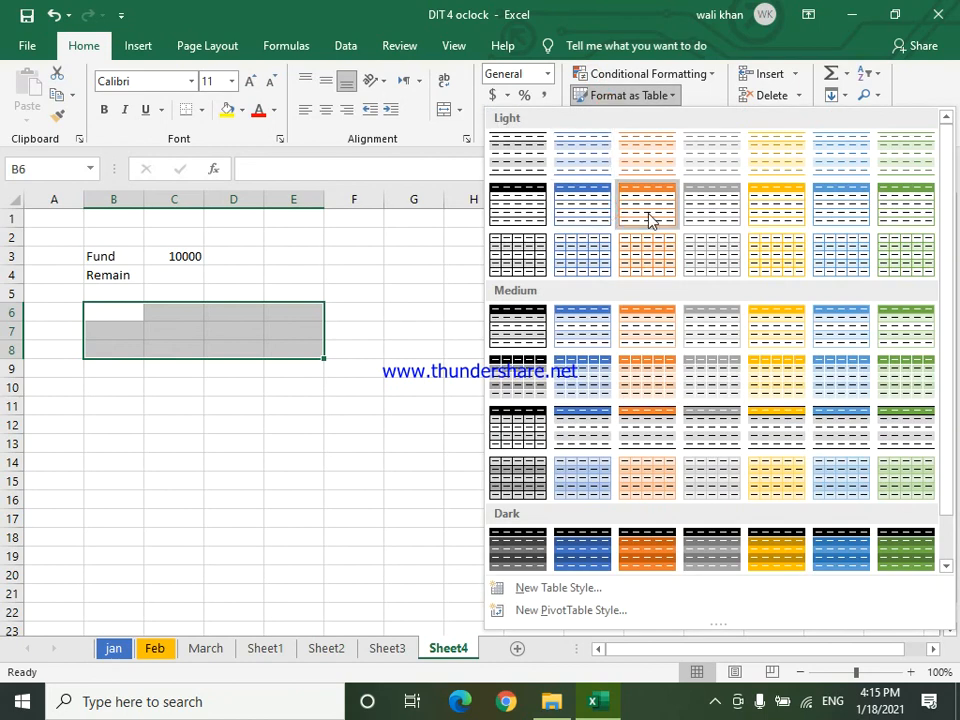
pyautogui.click(648, 214)
pyautogui.press('Return')
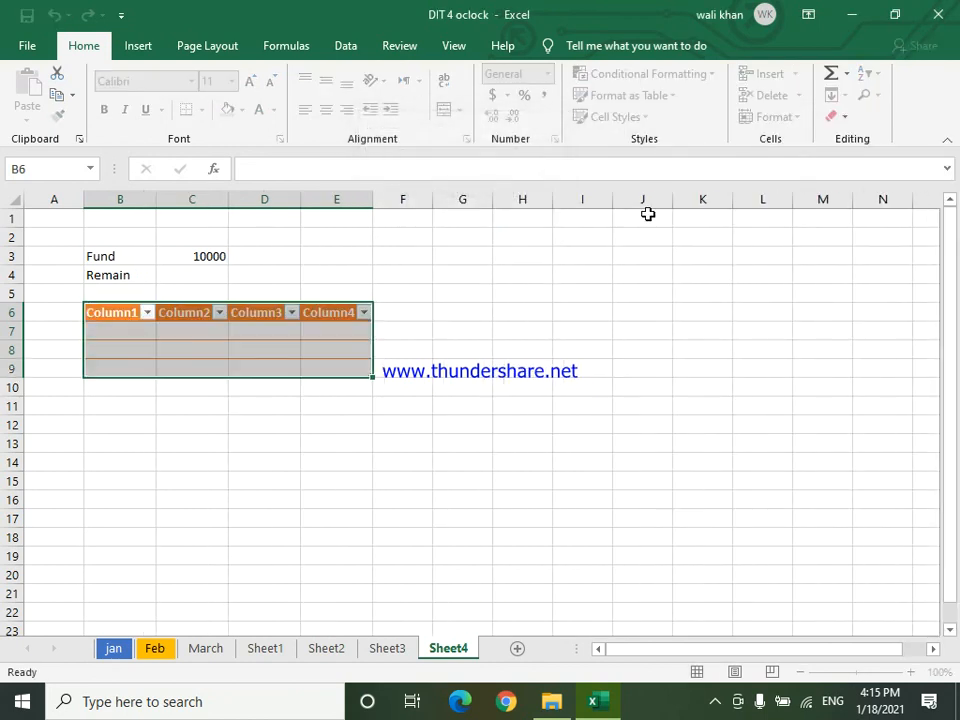
# - Rename the table's first three column headers to S.no, Date and Item
pyautogui.click(101, 313)
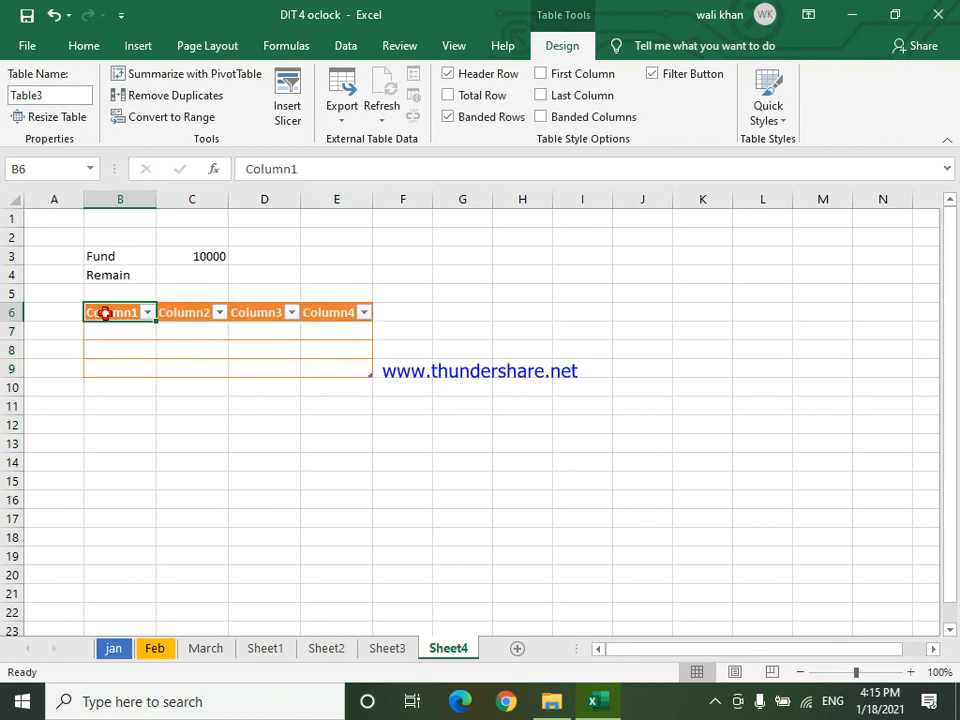
pyautogui.write('S.no')
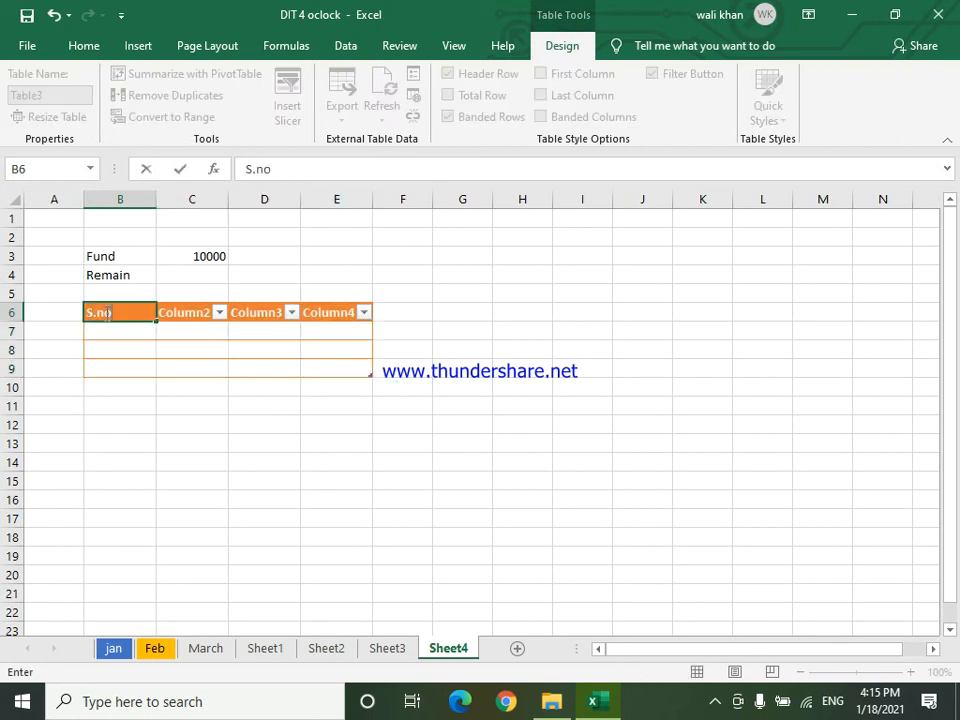
pyautogui.click(182, 313)
pyautogui.write('D')
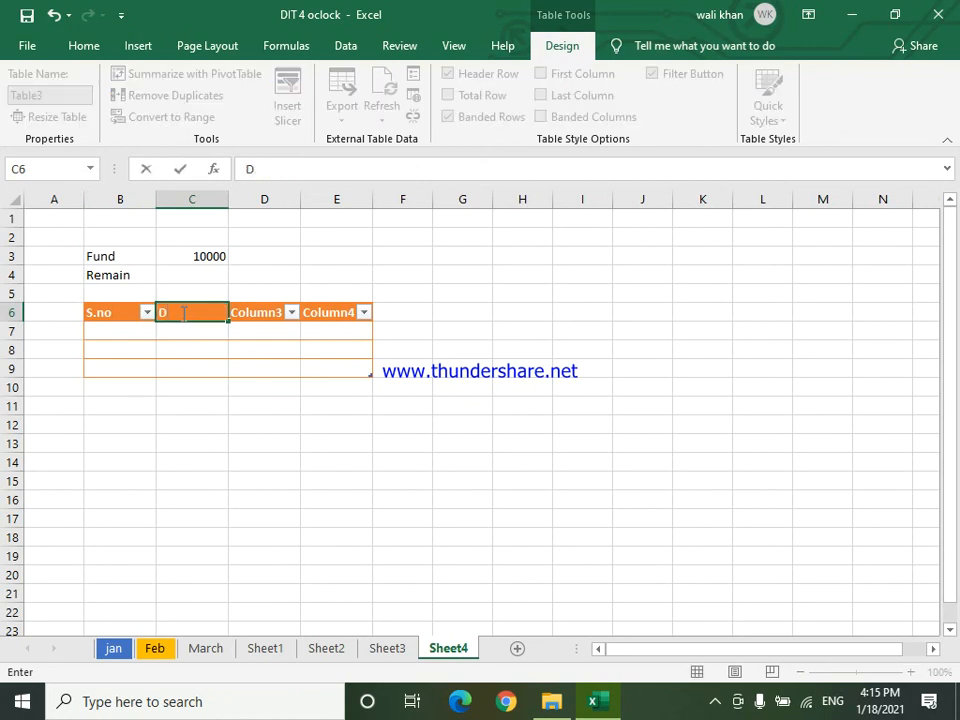
pyautogui.write('ate')
pyautogui.click(272, 314)
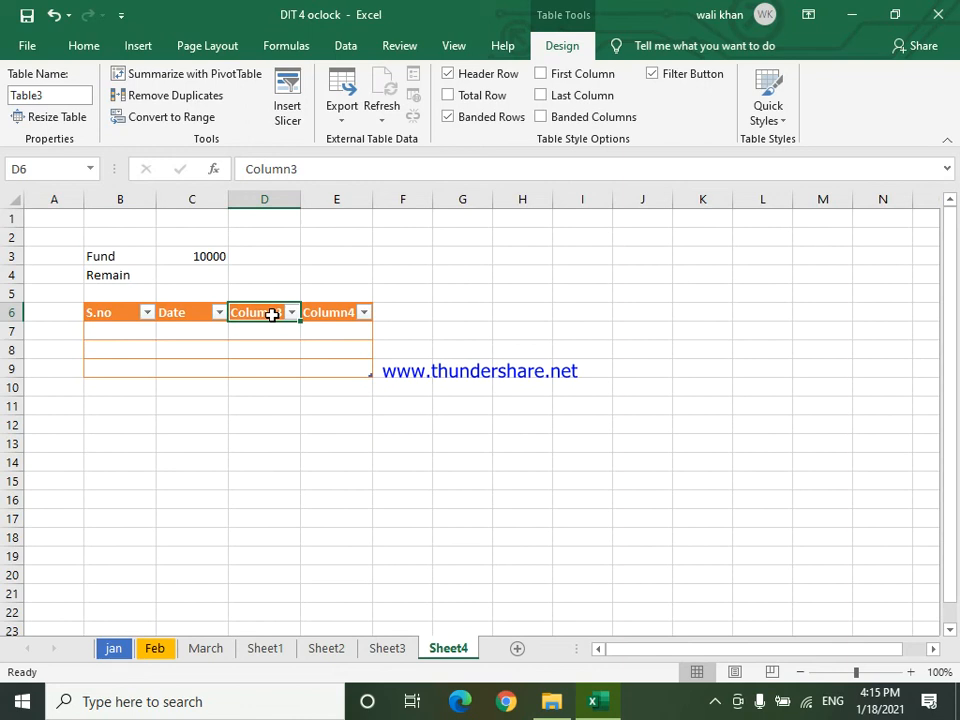
pyautogui.write('Item')
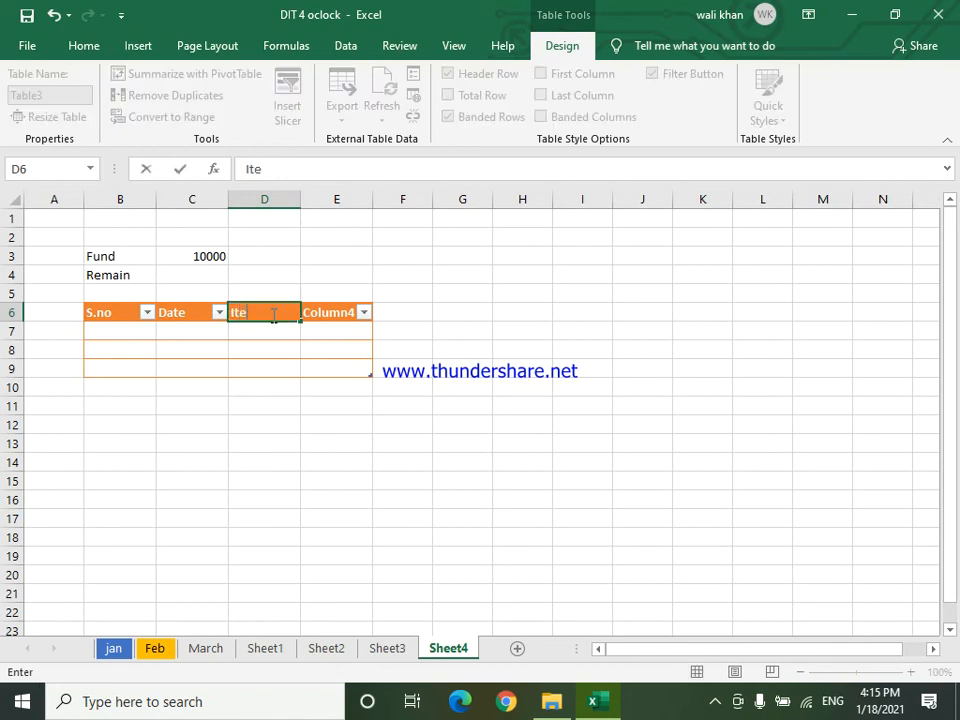
pyautogui.click(330, 383)
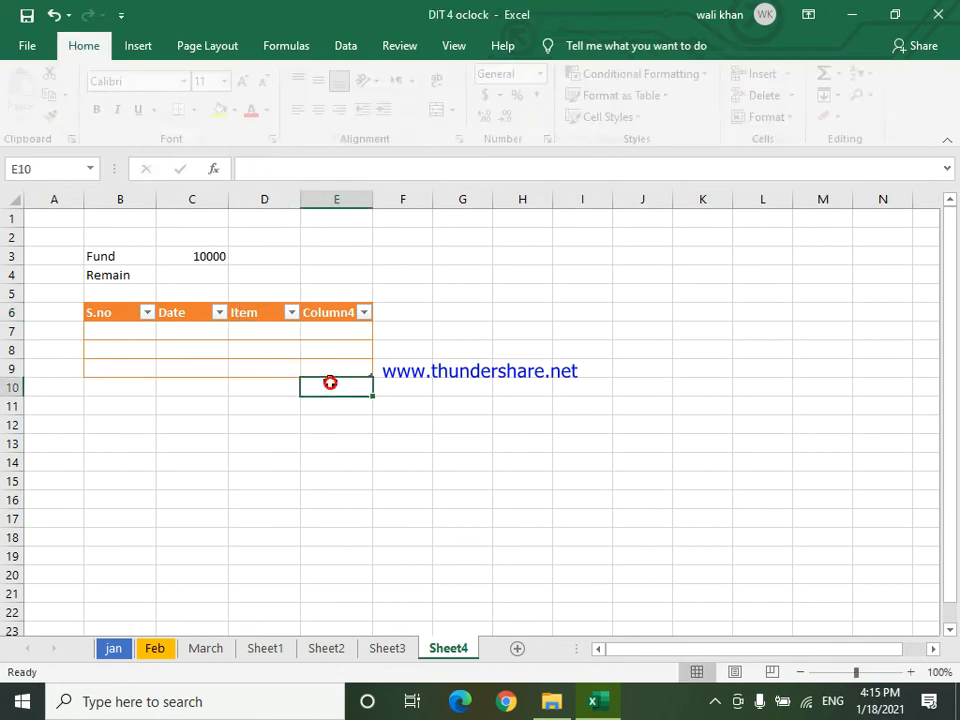
# - Rename the table's fourth column header to Amount
pyautogui.click(336, 313)
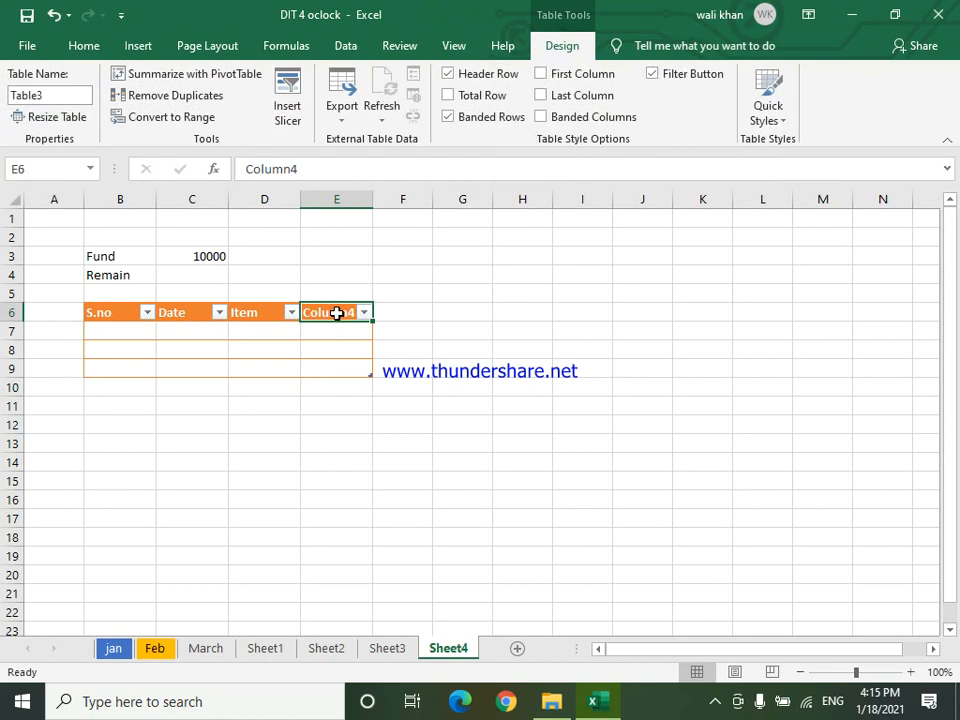
pyautogui.write('Pri')
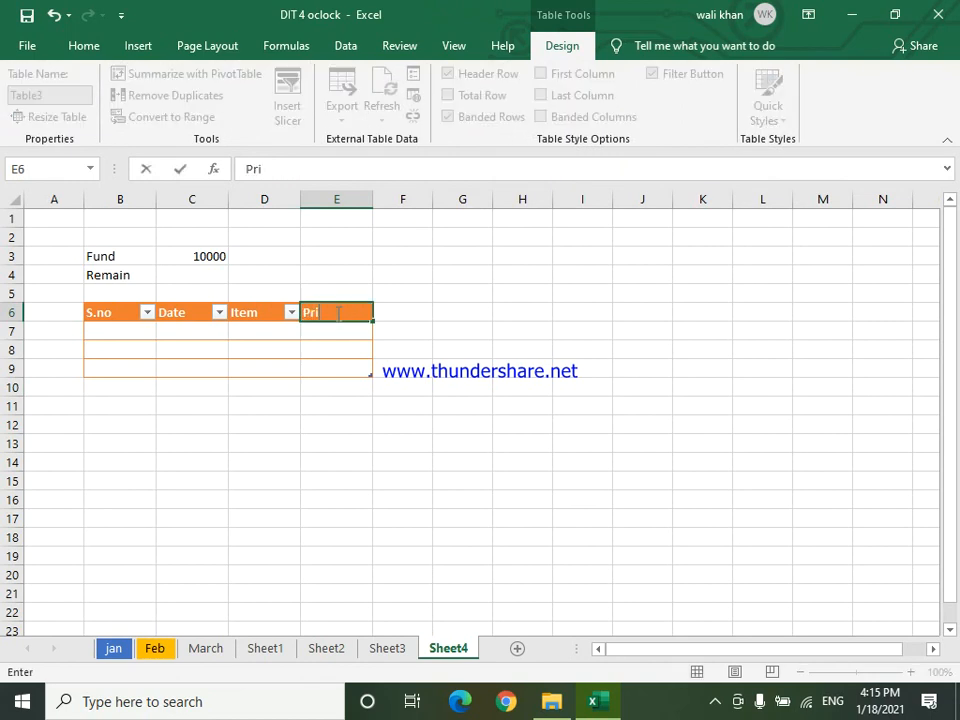
pyautogui.press('BackSpace')
pyautogui.press('BackSpace')
pyautogui.press('BackSpace')
pyautogui.write('Amount')
pyautogui.click(284, 458)
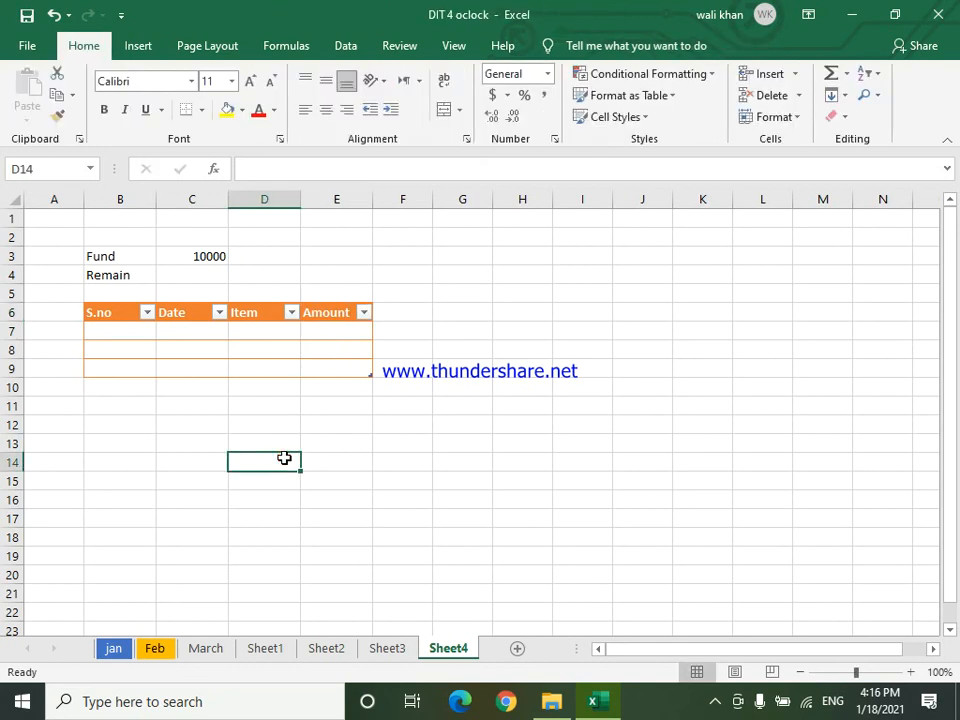
# - Number the three table rows 1 to 3 in the S.no column by filling down from B7 to B9
pyautogui.click(106, 334)
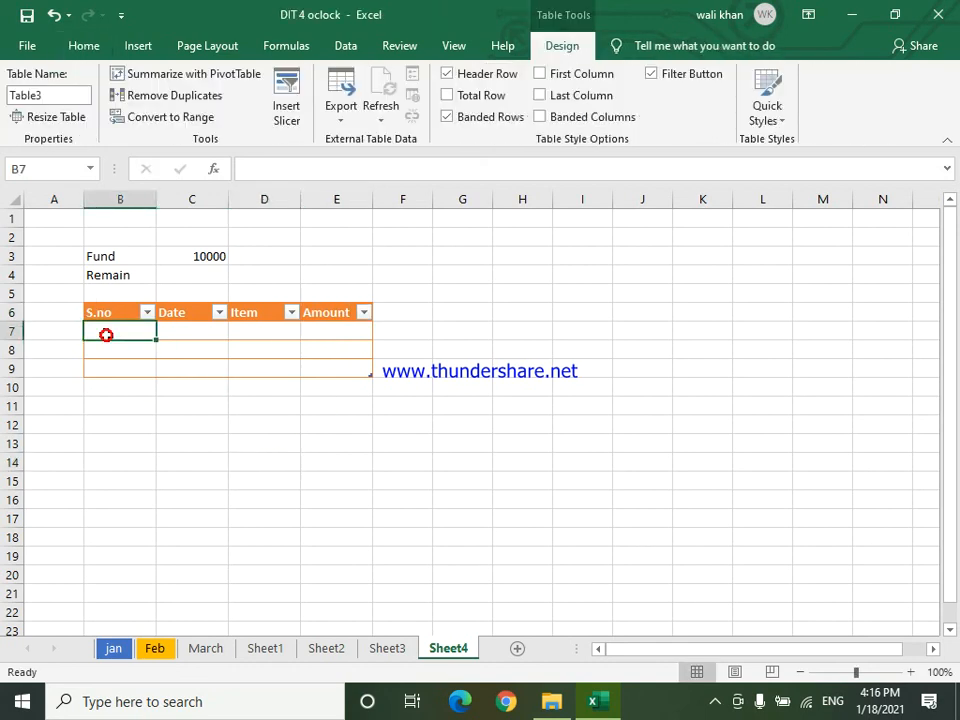
pyautogui.write('1')
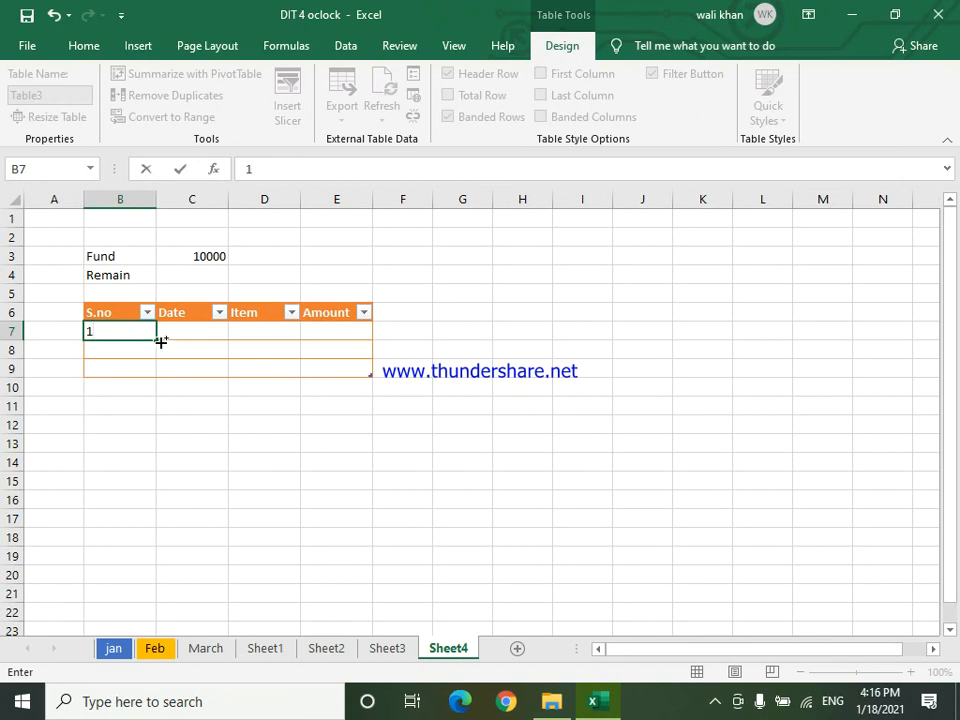
pyautogui.moveTo(161, 342); pyautogui.dragTo(157, 381)
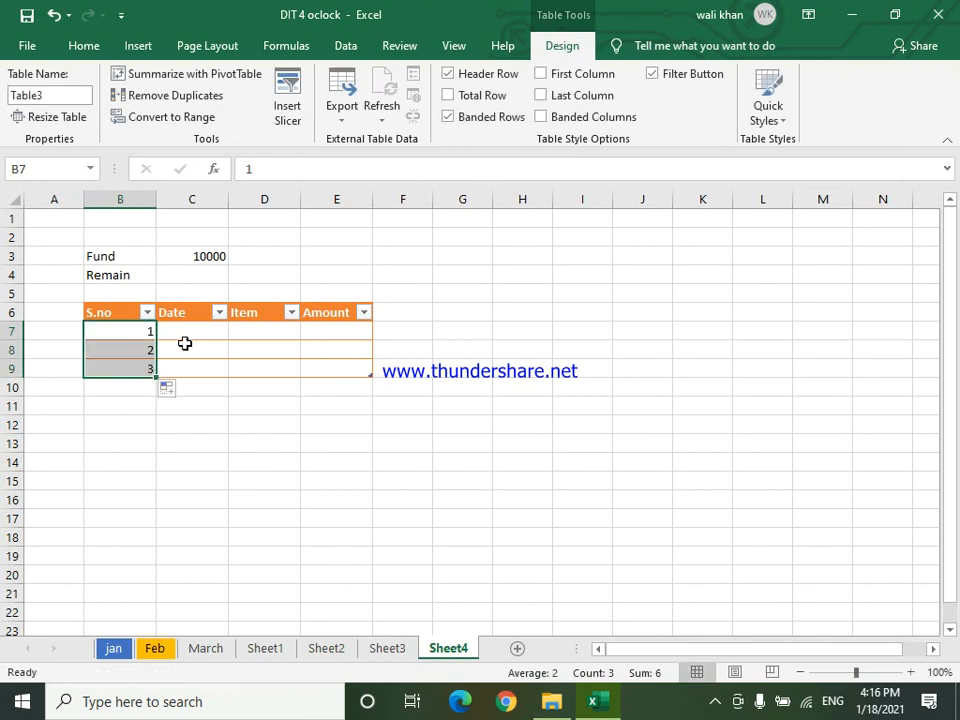
pyautogui.click(190, 334)
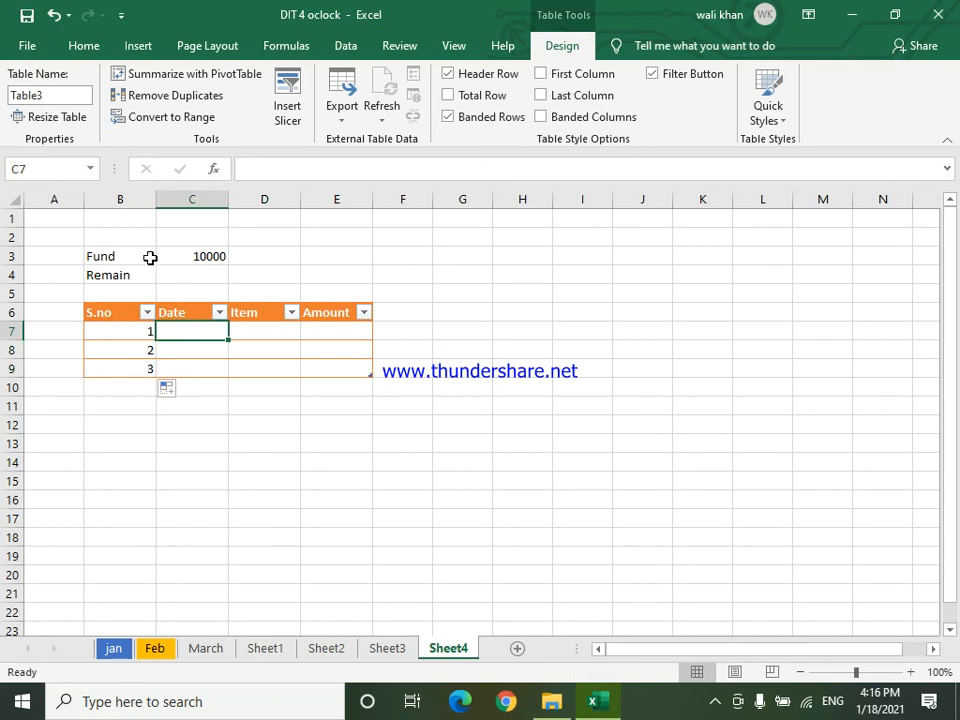
pyautogui.doubleClick(135, 292)
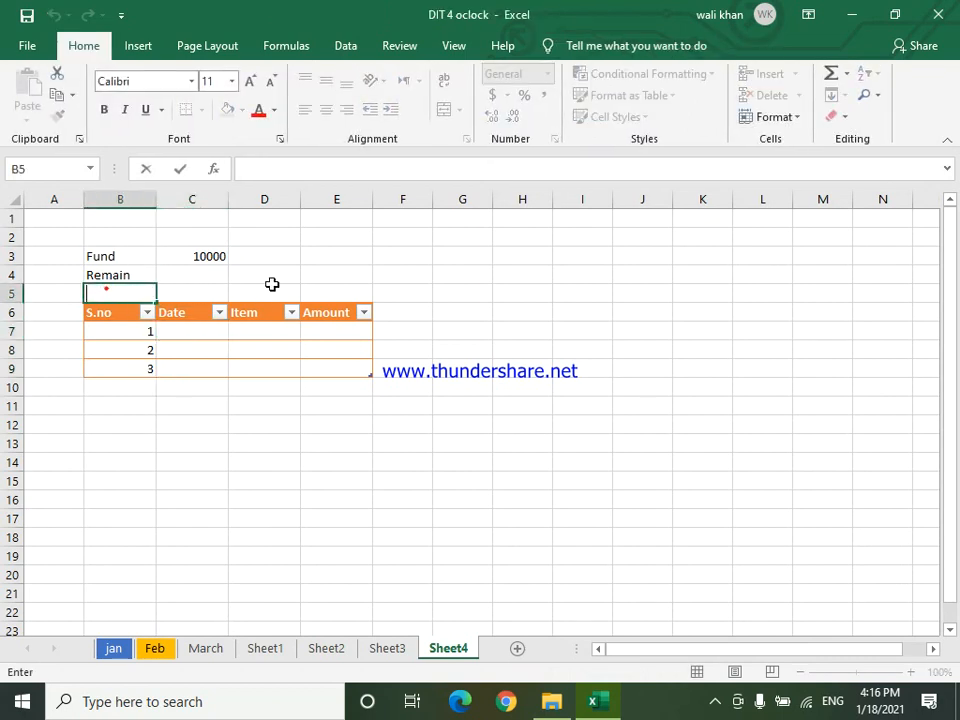
pyautogui.click(212, 437)
pyautogui.click(112, 290)
pyautogui.moveTo(112, 290); pyautogui.dragTo(310, 294)
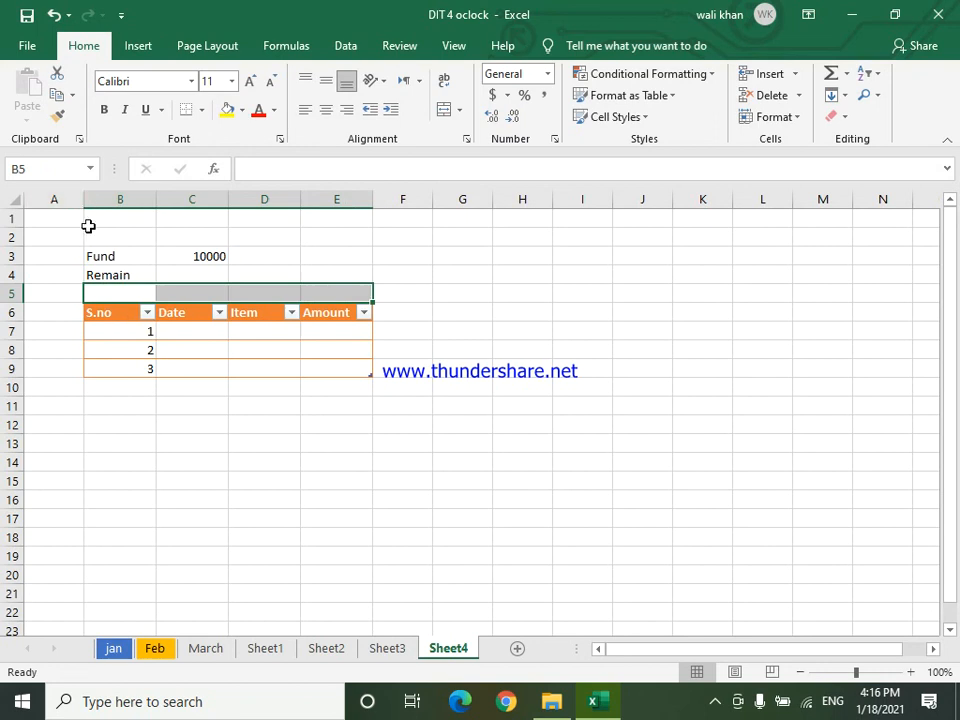
# - Merge and center the range B1:E2 and give it a thick outside border
pyautogui.moveTo(92, 215); pyautogui.dragTo(354, 242)
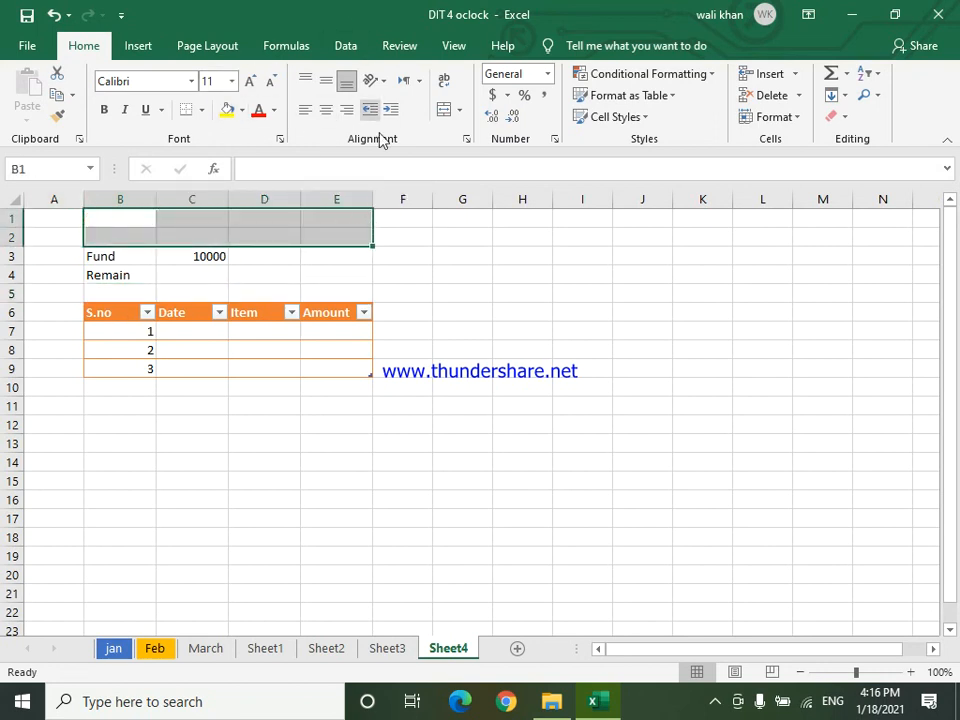
pyautogui.click(443, 109)
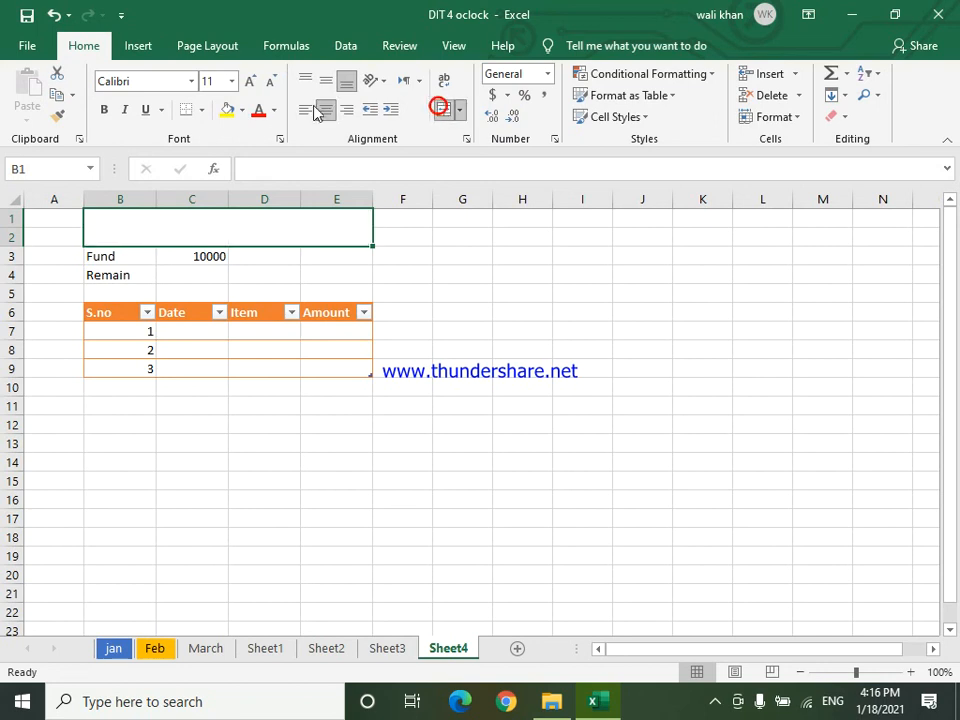
pyautogui.click(203, 112)
pyautogui.click(206, 112)
pyautogui.click(203, 112)
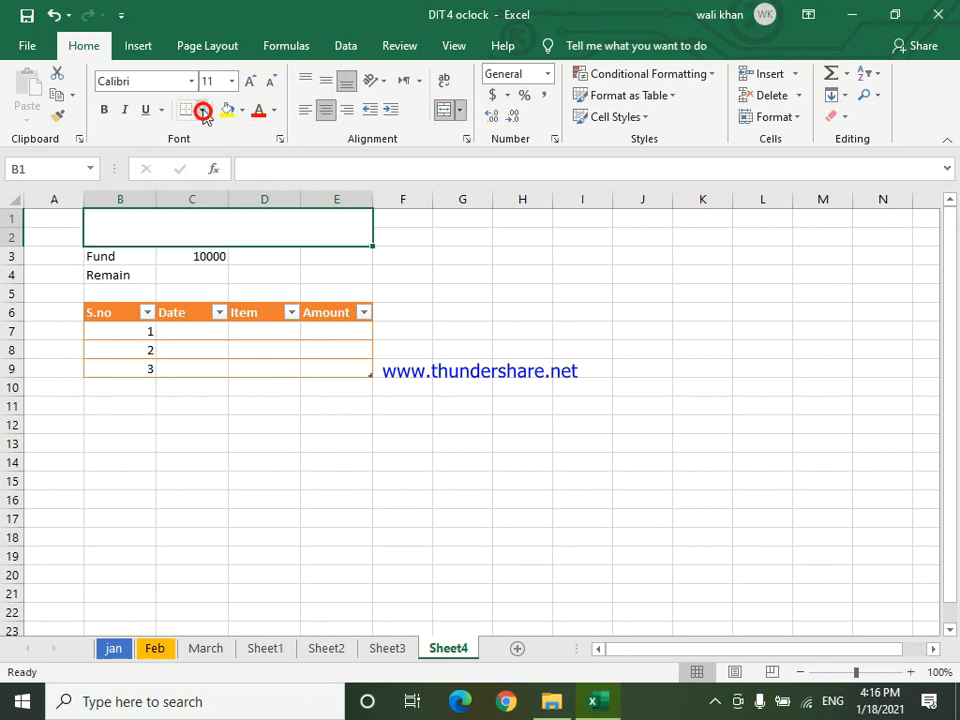
pyautogui.click(230, 312)
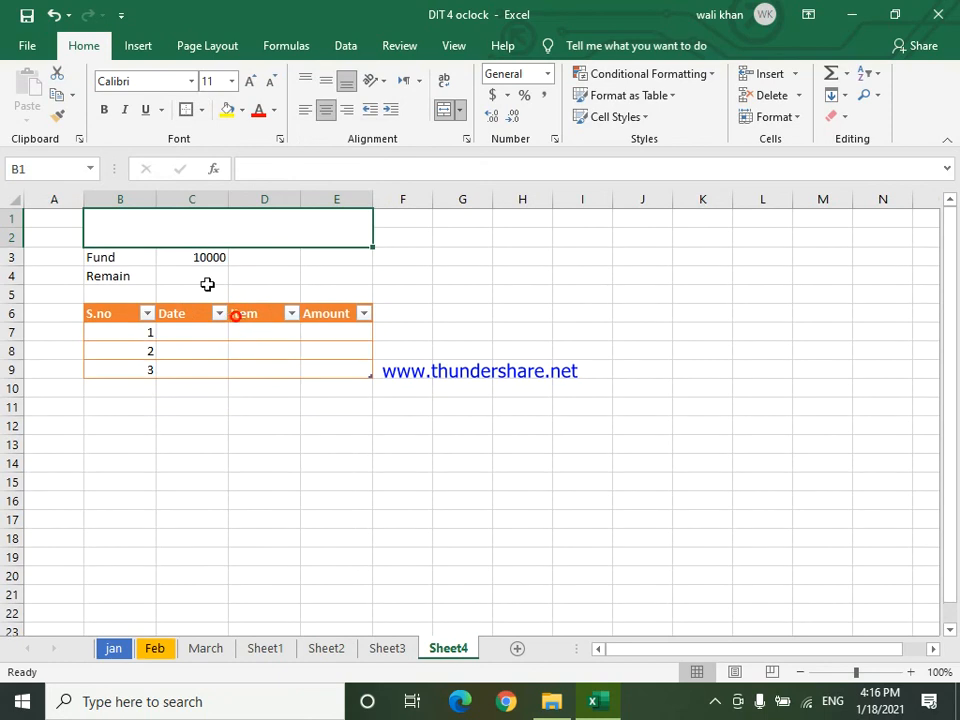
# - Enter Jan 2021 as the title in the merged cell above the Fund row
pyautogui.write('Jan 2010')
pyautogui.press('BackSpace')
pyautogui.press('BackSpace')
pyautogui.write('21')
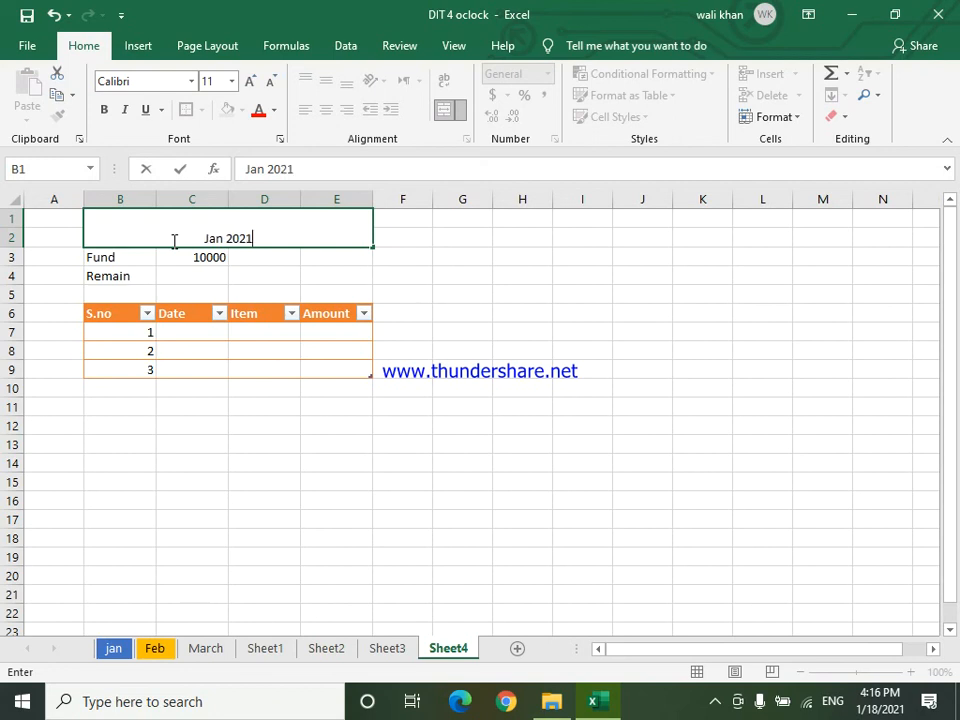
pyautogui.click(196, 471)
# - Middle-align the Jan-21 title vertically and increase its font size to 22
pyautogui.click(239, 239)
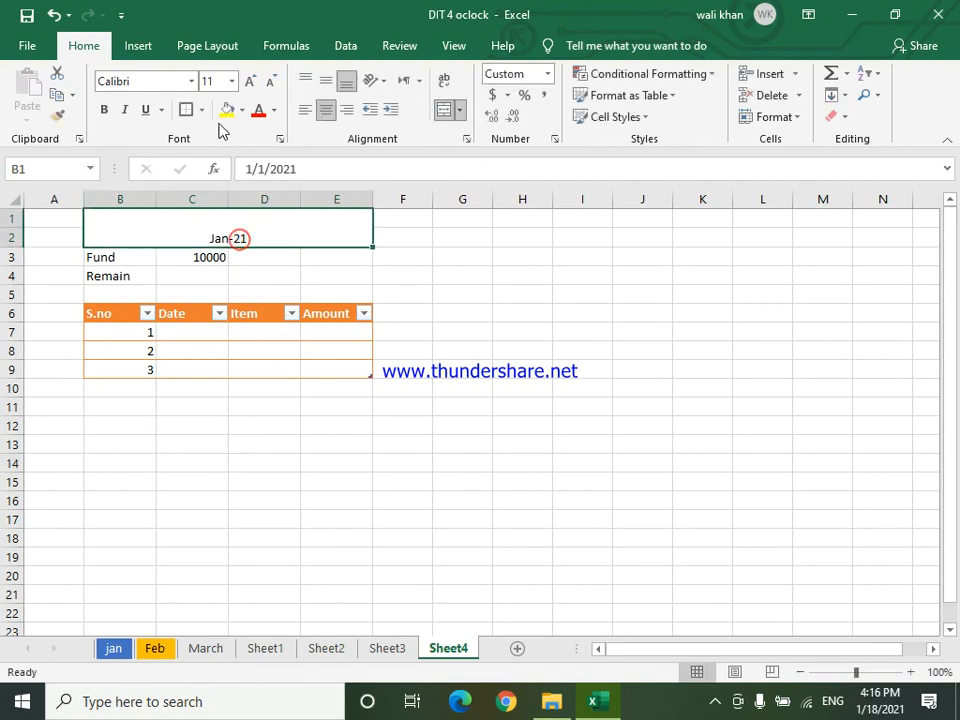
pyautogui.click(325, 81)
pyautogui.click(254, 82)
pyautogui.click(254, 82)
pyautogui.click(254, 82)
pyautogui.click(254, 82)
pyautogui.click(254, 82)
pyautogui.click(254, 82)
pyautogui.click(175, 463)
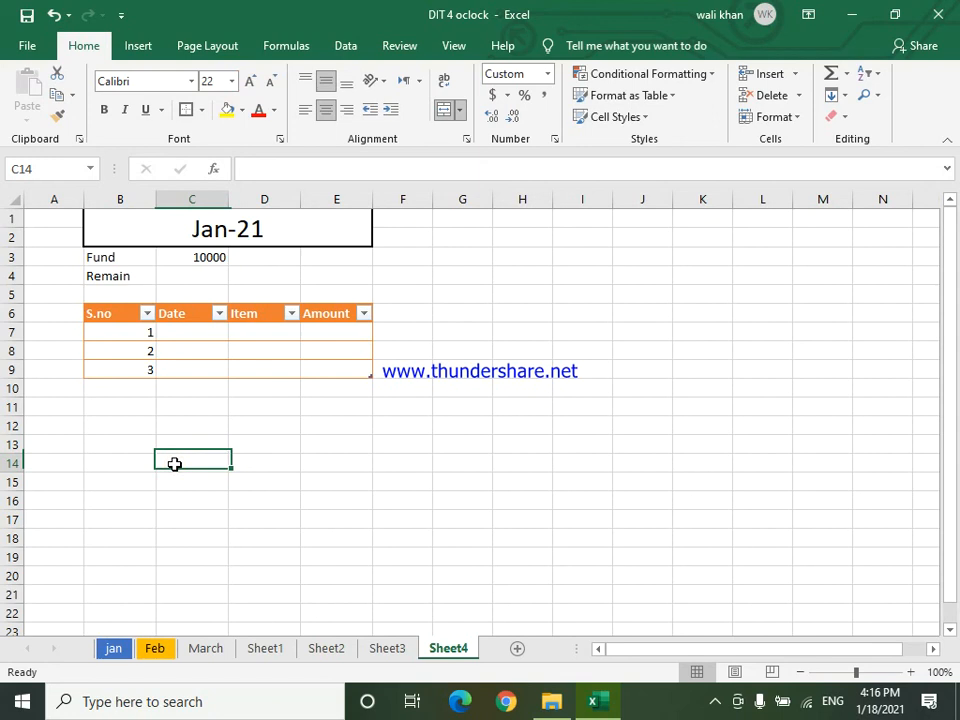
# - Enter the date jan 1 in the table's first row
pyautogui.click(184, 338)
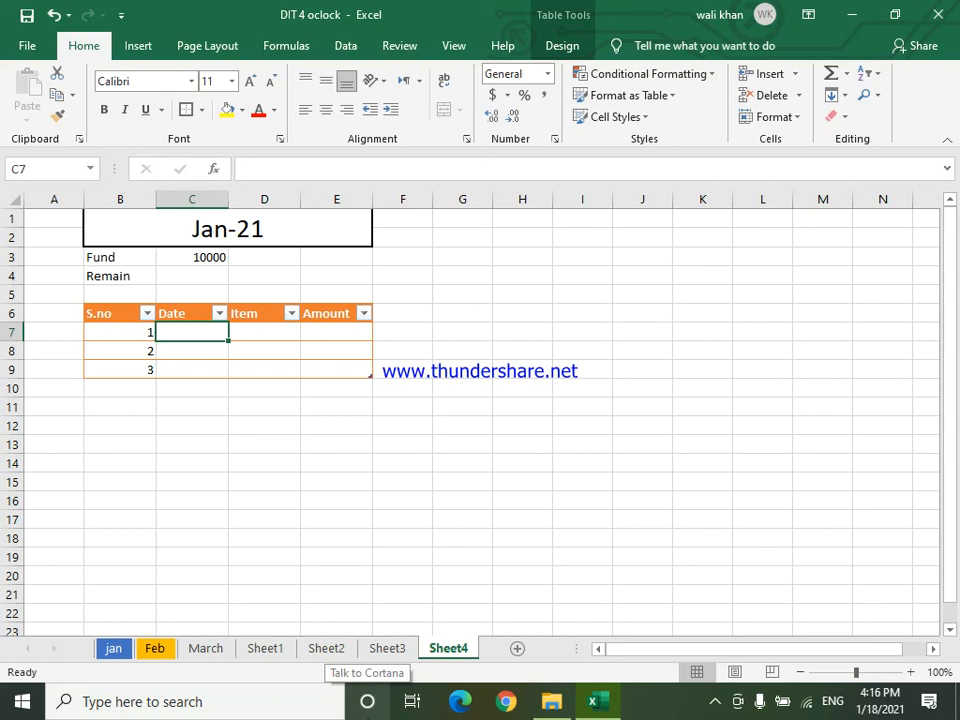
pyautogui.write('jan 1')
pyautogui.press('Return')
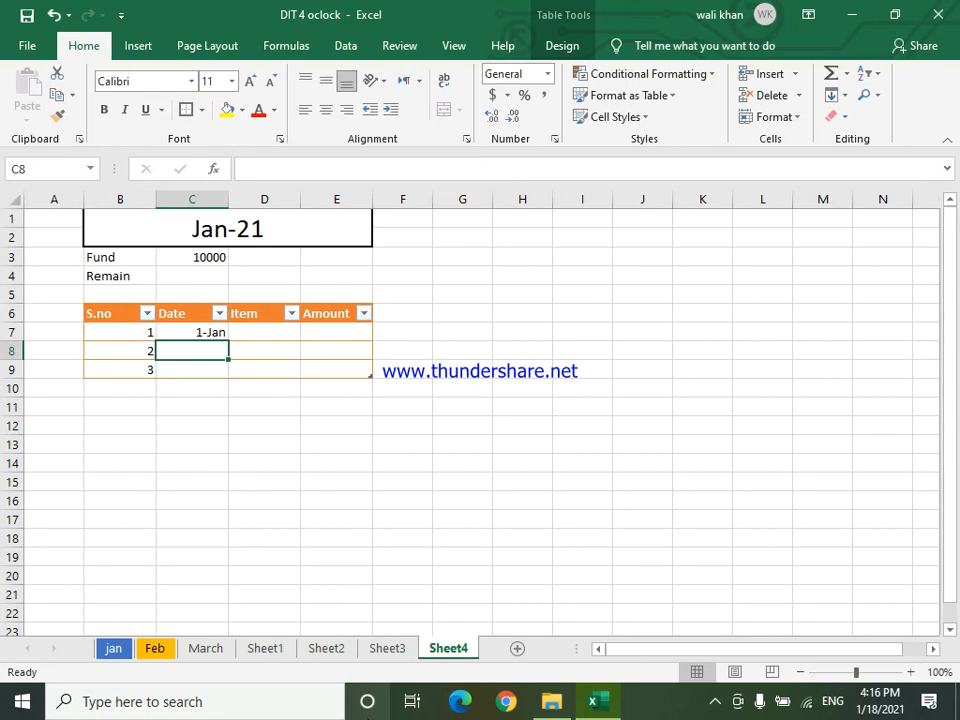
pyautogui.press('Up')
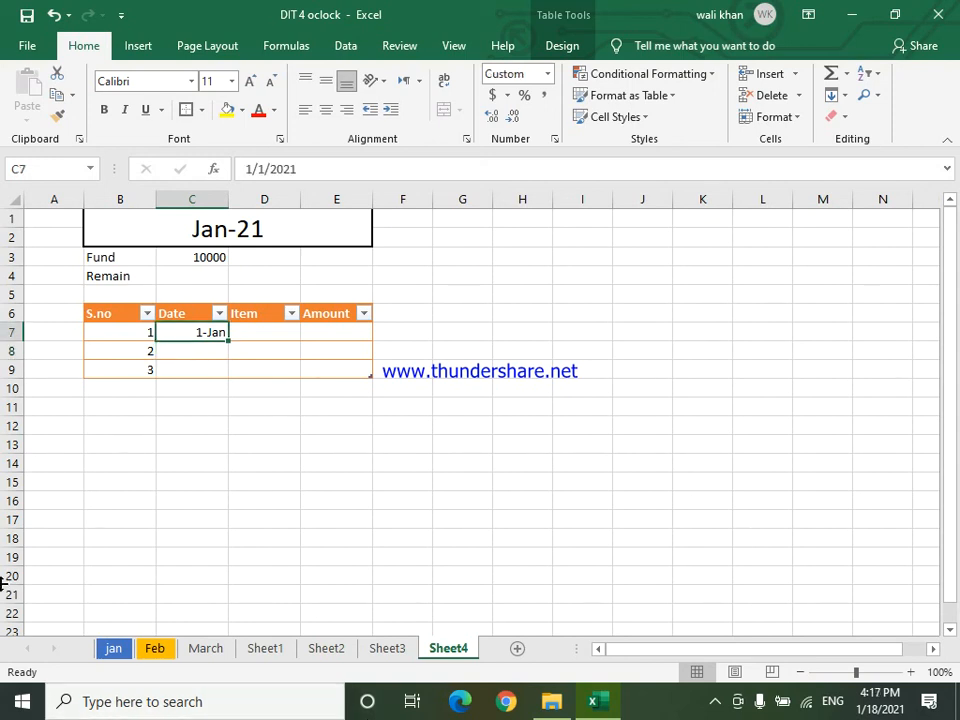
# - Enter the item Ghee with an amount of 2600 in the table's first row
pyautogui.click(264, 332)
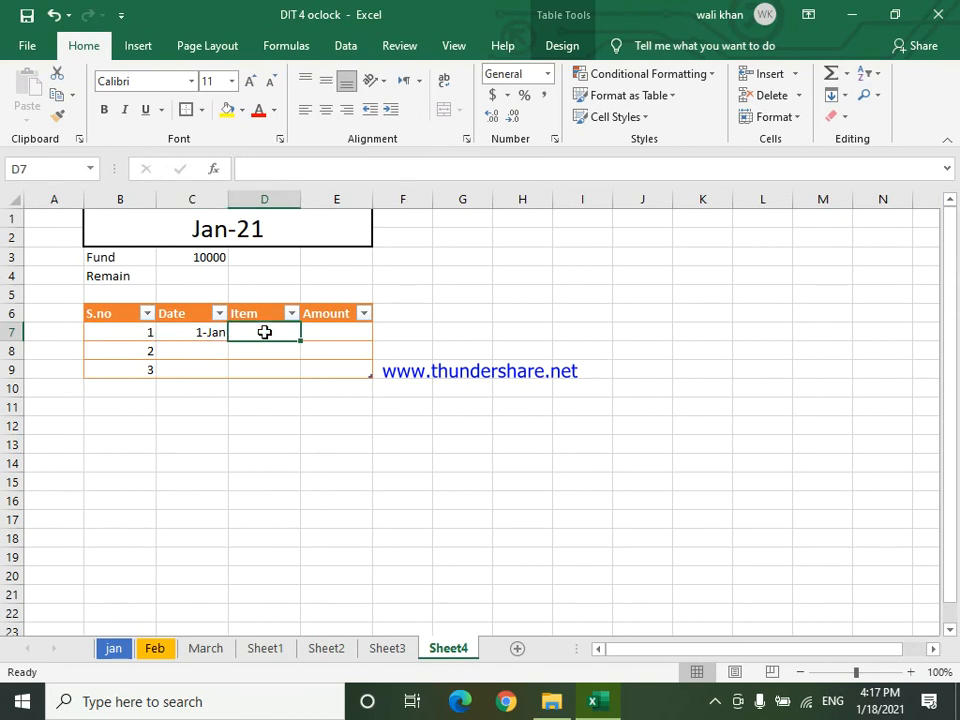
pyautogui.write('Gh')
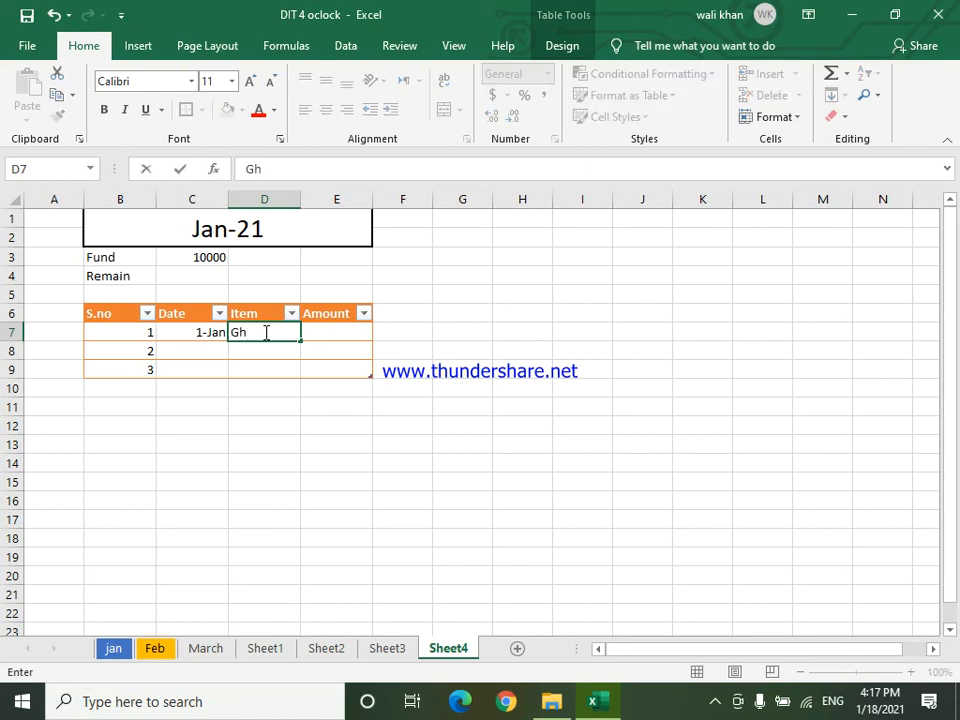
pyautogui.write('ee')
pyautogui.click(323, 330)
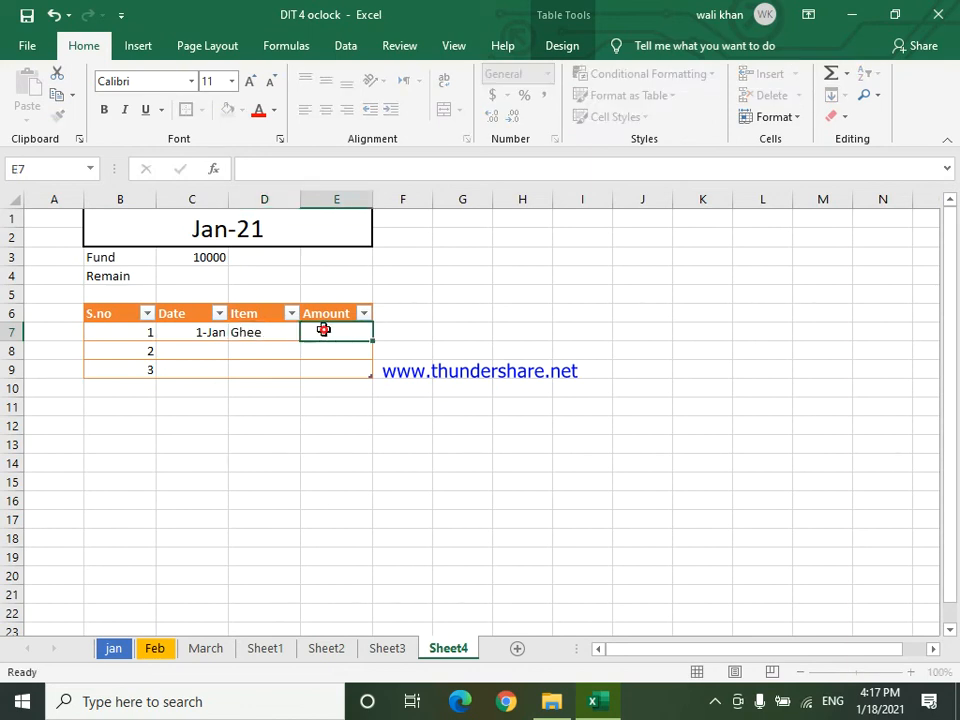
pyautogui.press('BackSpace')
pyautogui.write('600')
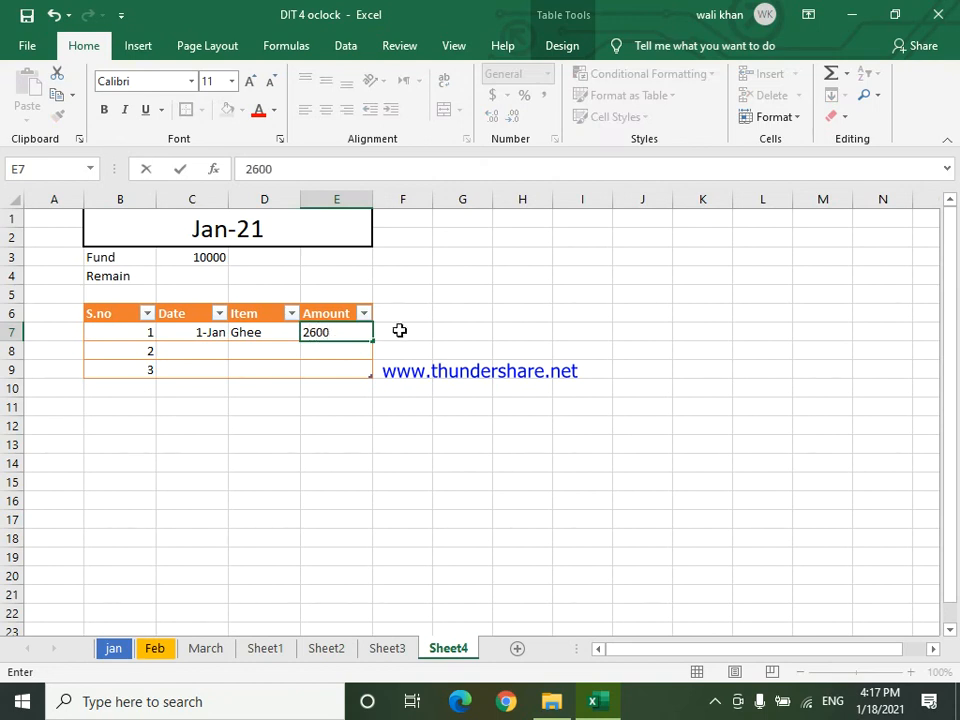
# - Add a Qty column directly after Amount and enter 1 Tin as the quantity for Ghee
pyautogui.click(407, 313)
pyautogui.write('Qty')
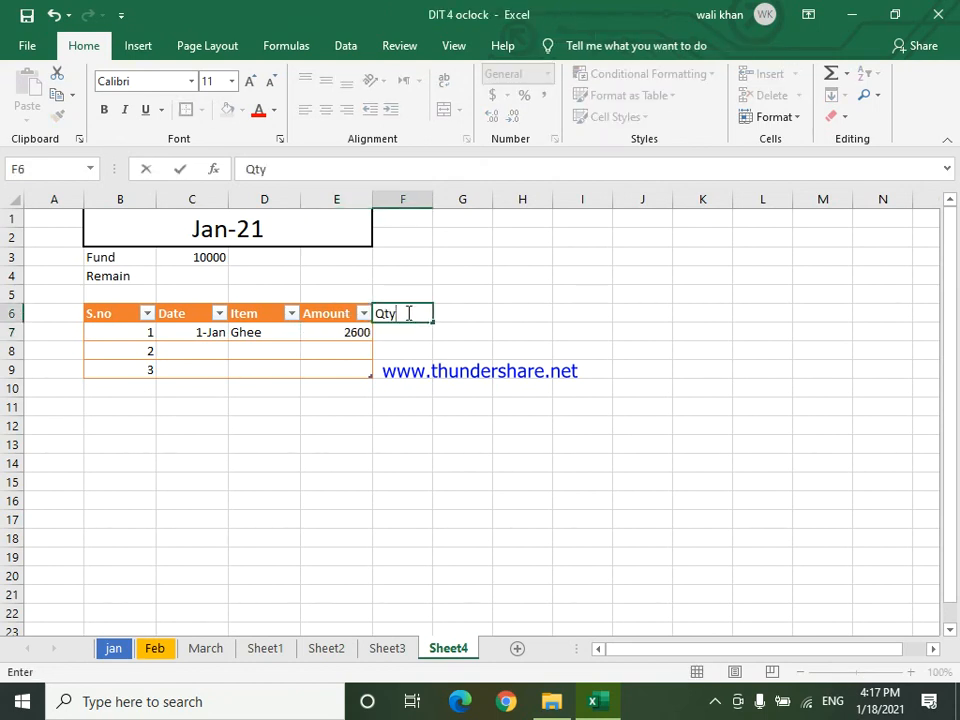
pyautogui.press('Return')
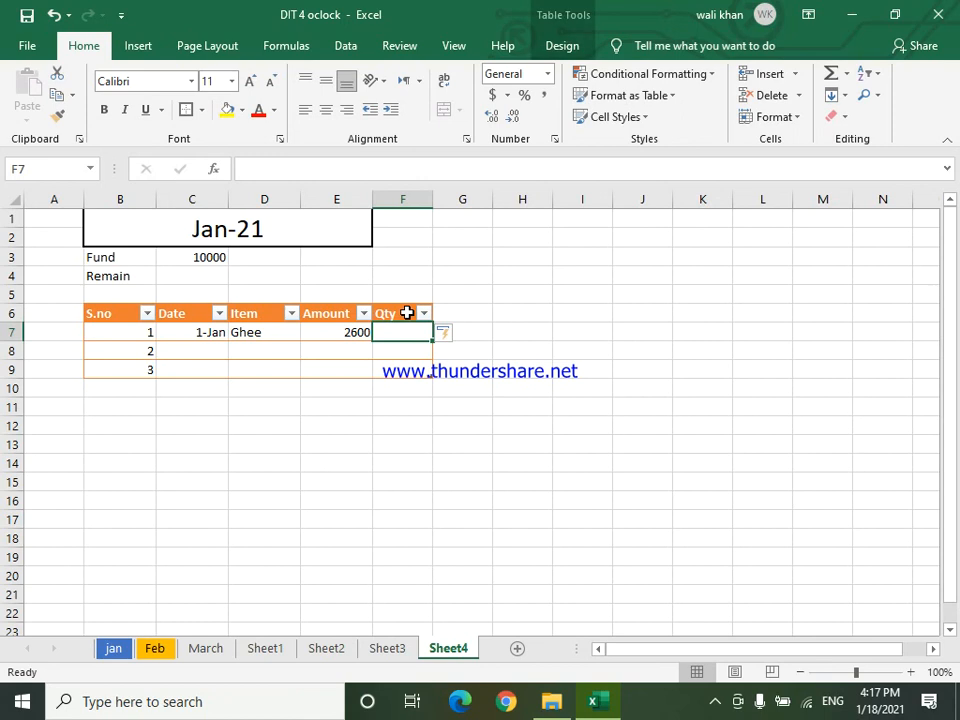
pyautogui.write('1')
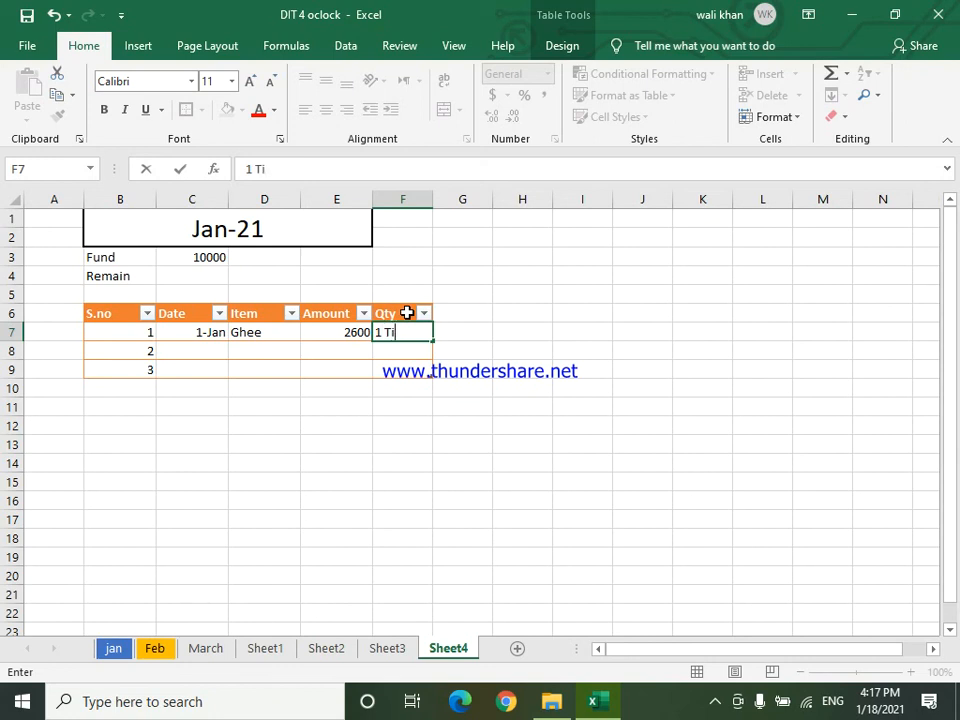
pyautogui.write('Tin')
pyautogui.press('Return')
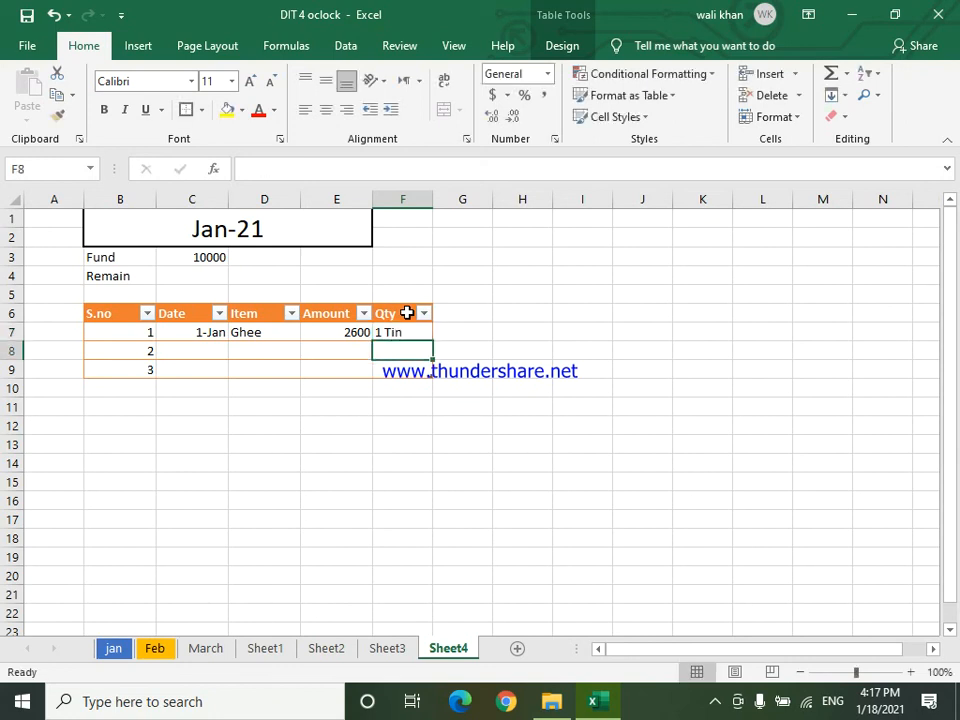
pyautogui.click(288, 596)
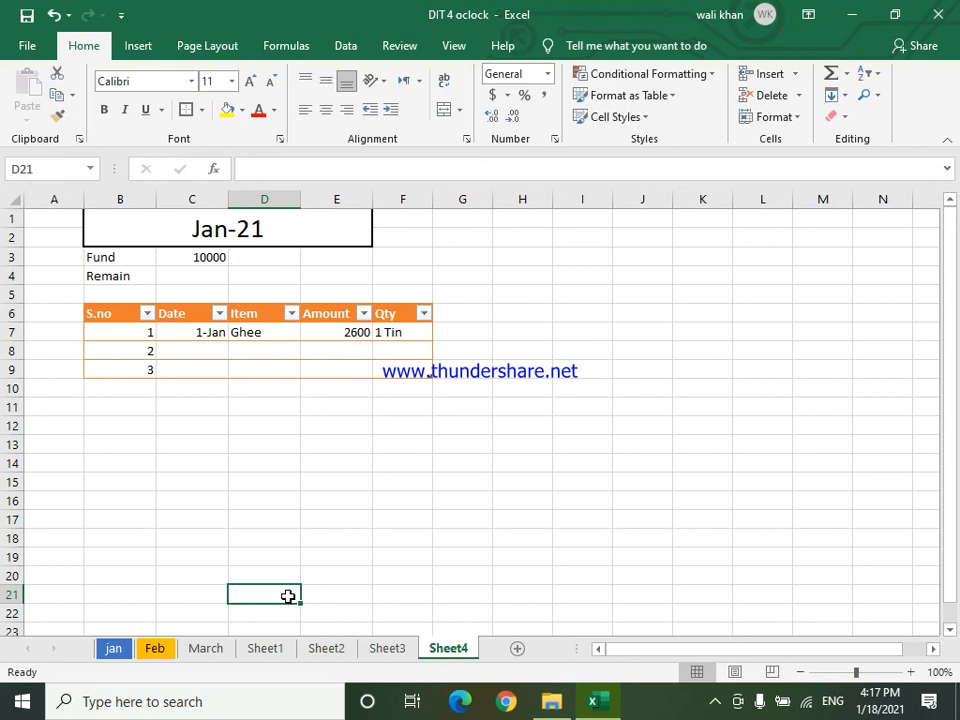
# - Fill in the table's second row with date 5 jan, item Sugar, amount 4200 and quantity 1 Parsal
pyautogui.click(205, 348)
pyautogui.write('5 jan')
pyautogui.press('Return')
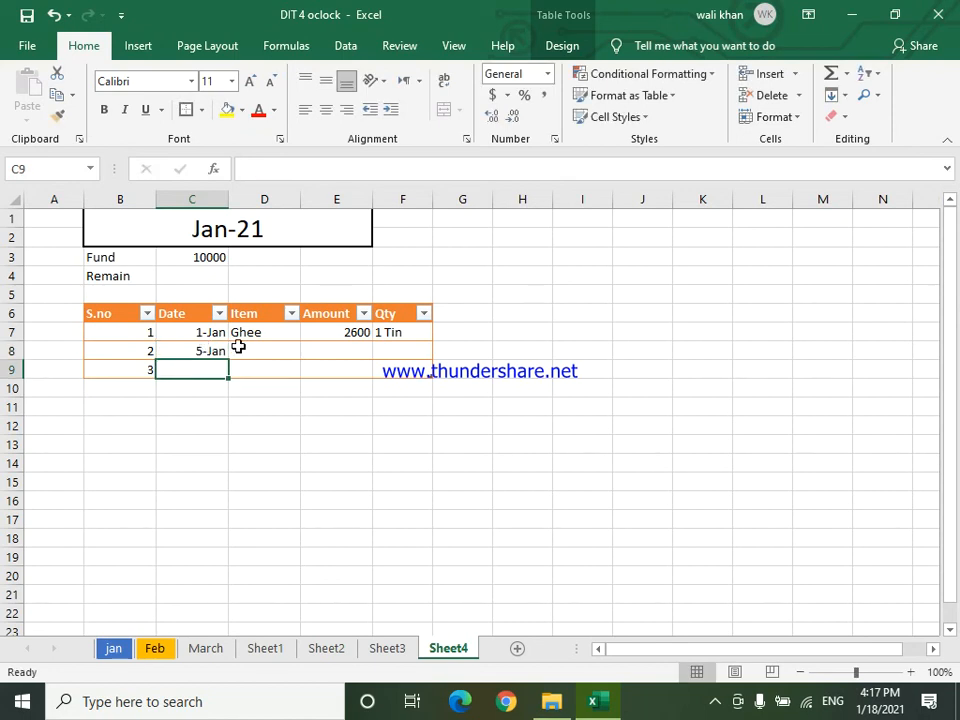
pyautogui.click(251, 352)
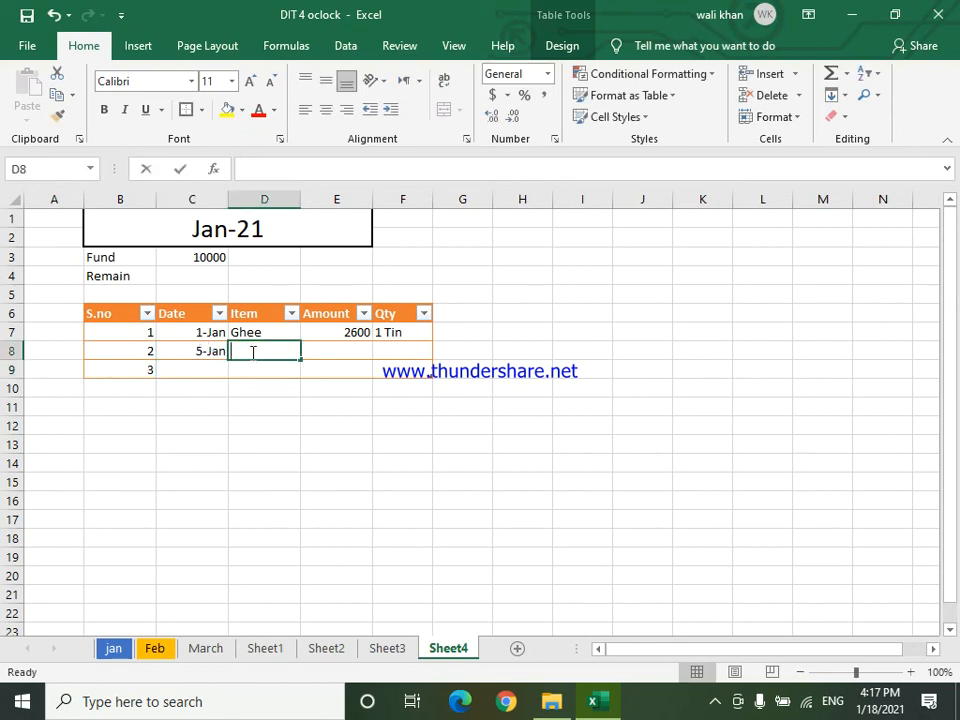
pyautogui.write('Sugar')
pyautogui.click(350, 351)
pyautogui.write('4200')
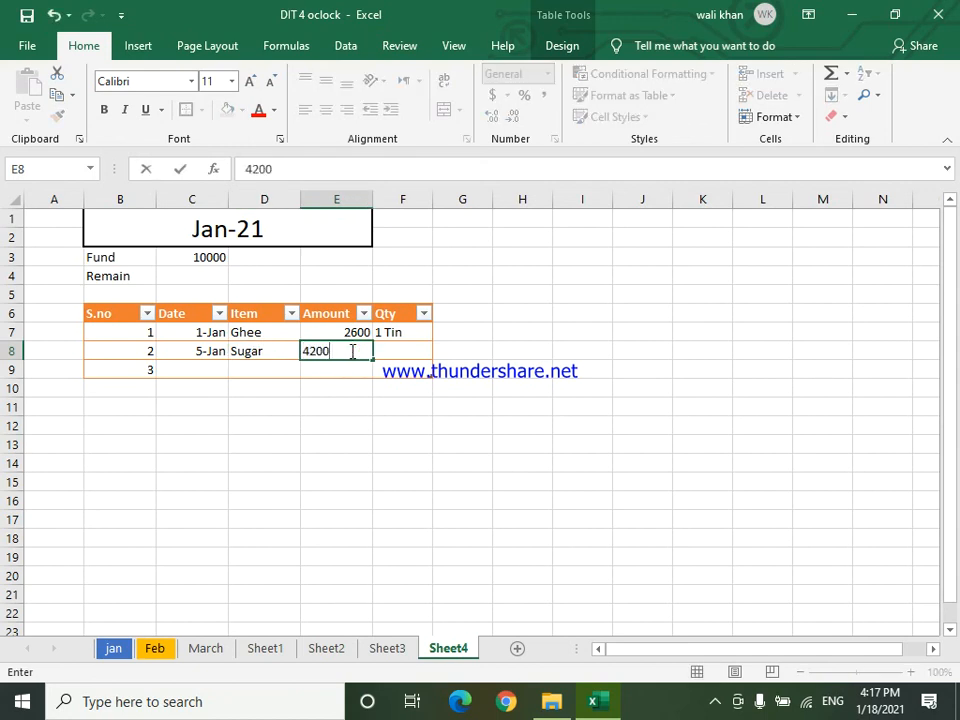
pyautogui.click(404, 350)
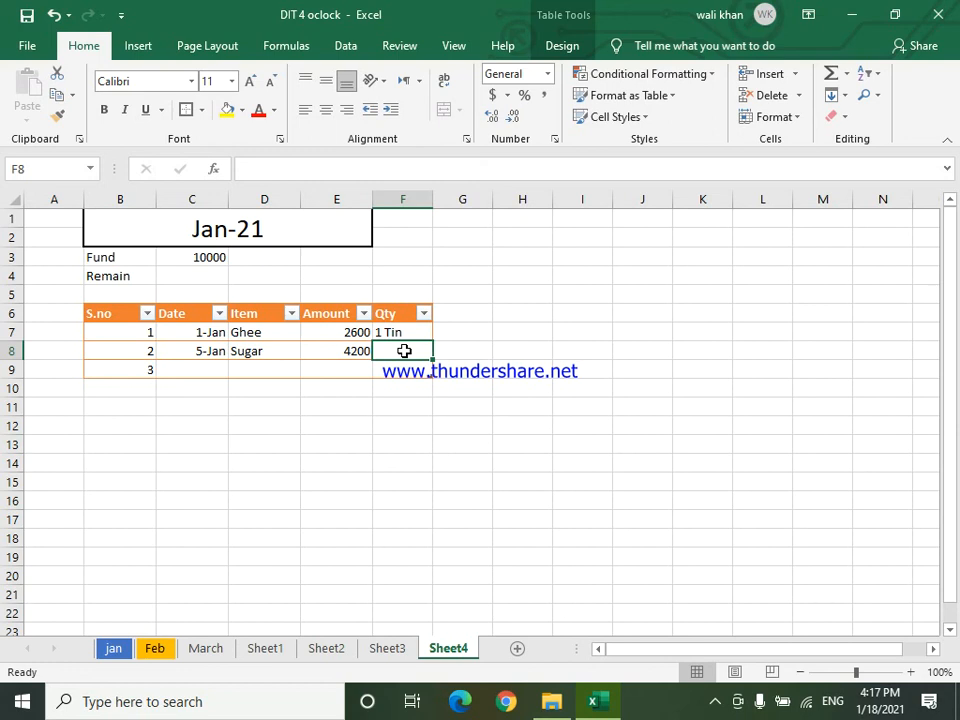
pyautogui.write('1 Parsal')
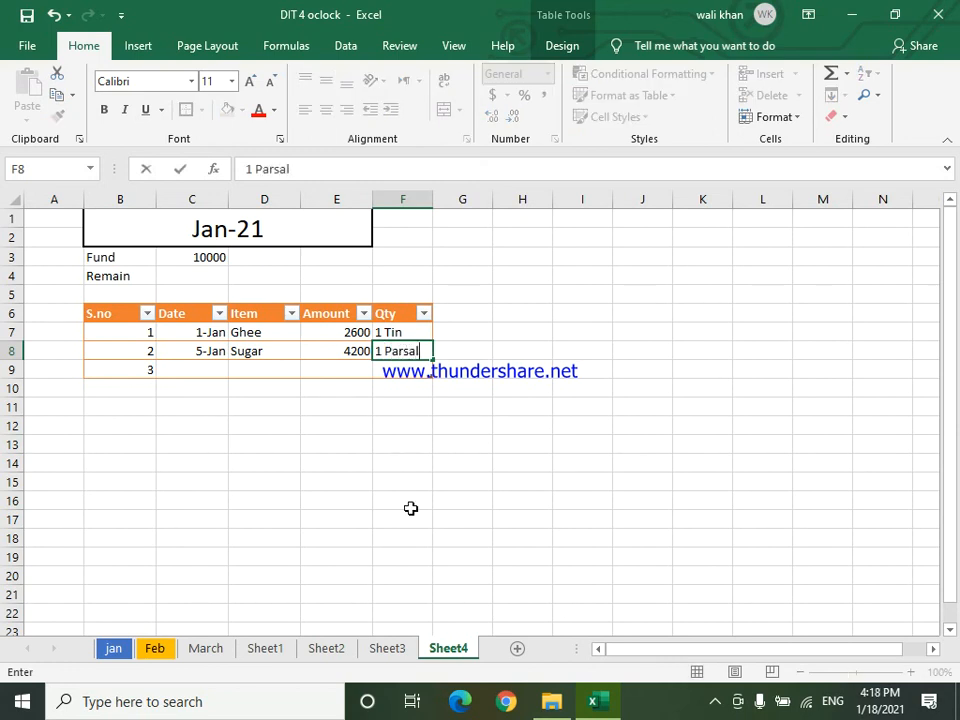
pyautogui.click(410, 508)
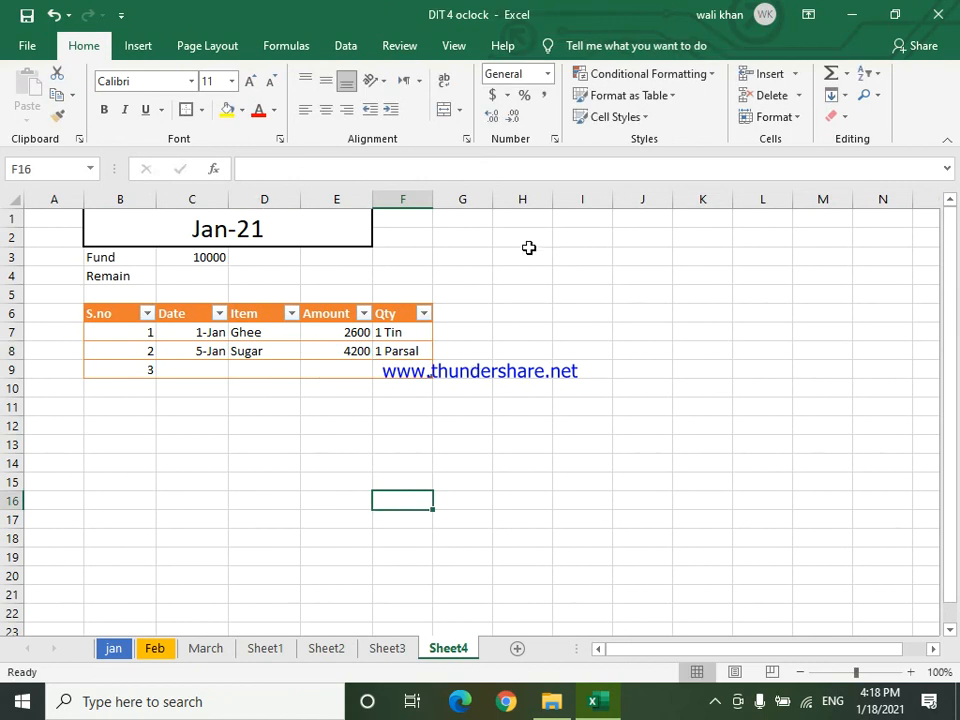
# - Merge and center the range H2:J3 and give it a thick outside border
pyautogui.moveTo(518, 259); pyautogui.dragTo(623, 241)
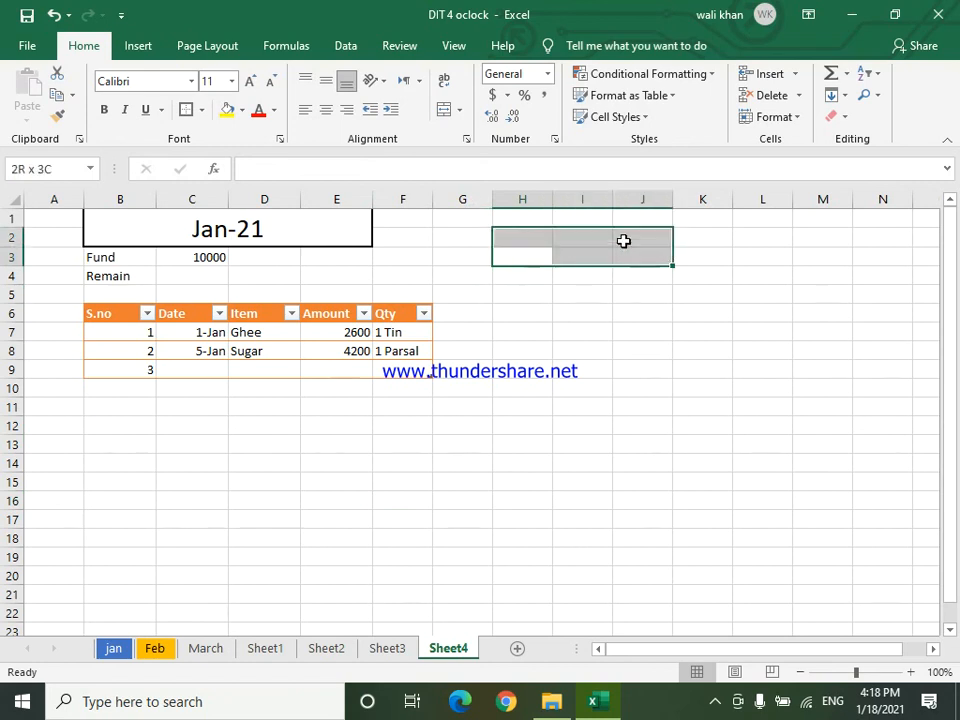
pyautogui.click(450, 106)
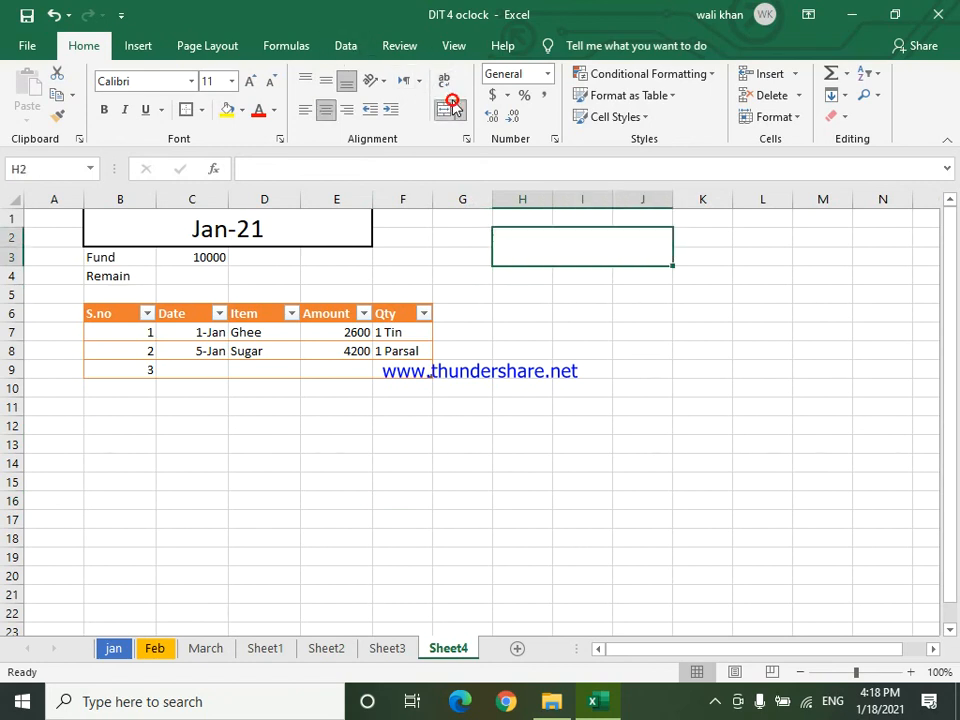
pyautogui.click(187, 110)
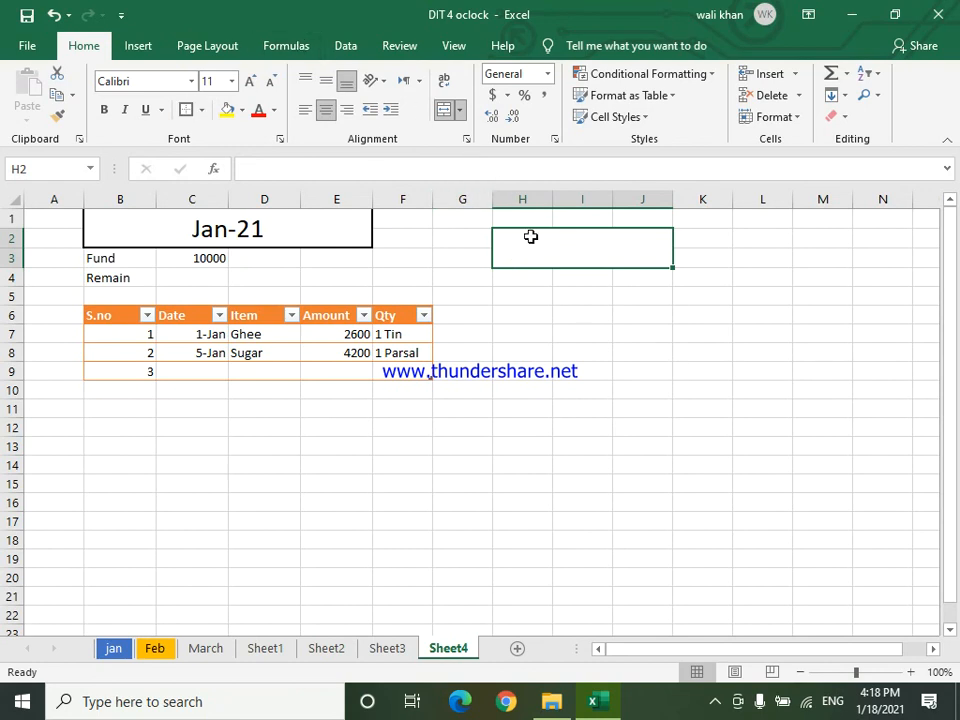
# - Enter the heading Bills Etc in the merged cell H2:J3
pyautogui.write('BillA')
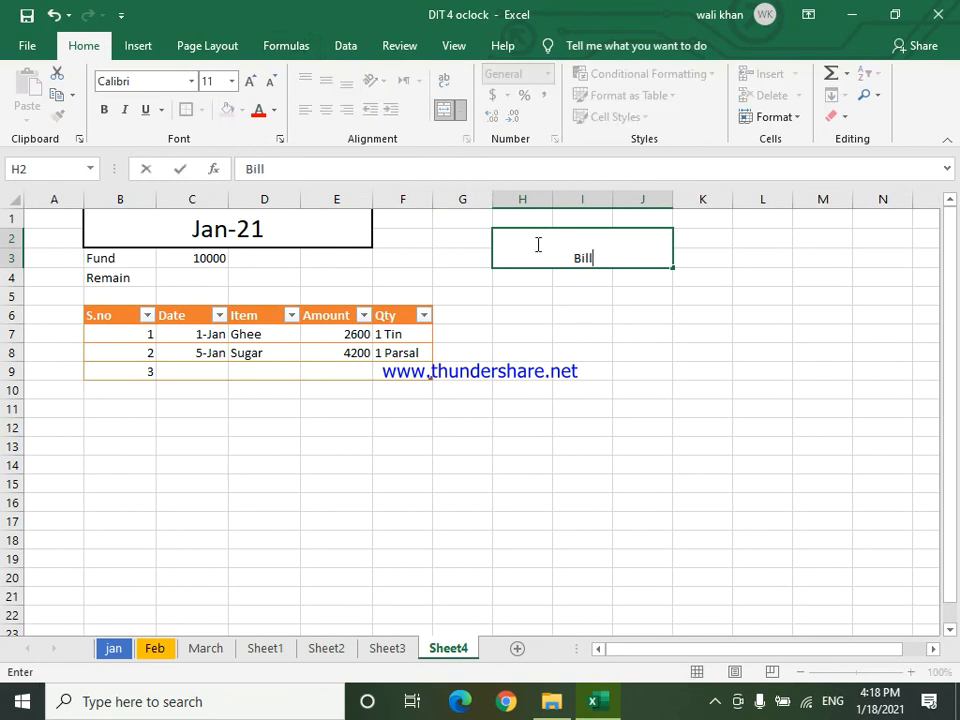
pyautogui.press('BackSpace')
pyautogui.write('s ETC')
pyautogui.press('BackSpace')
pyautogui.press('BackSpace')
pyautogui.write('tc')
pyautogui.moveTo(600, 279); pyautogui.dragTo(611, 296)
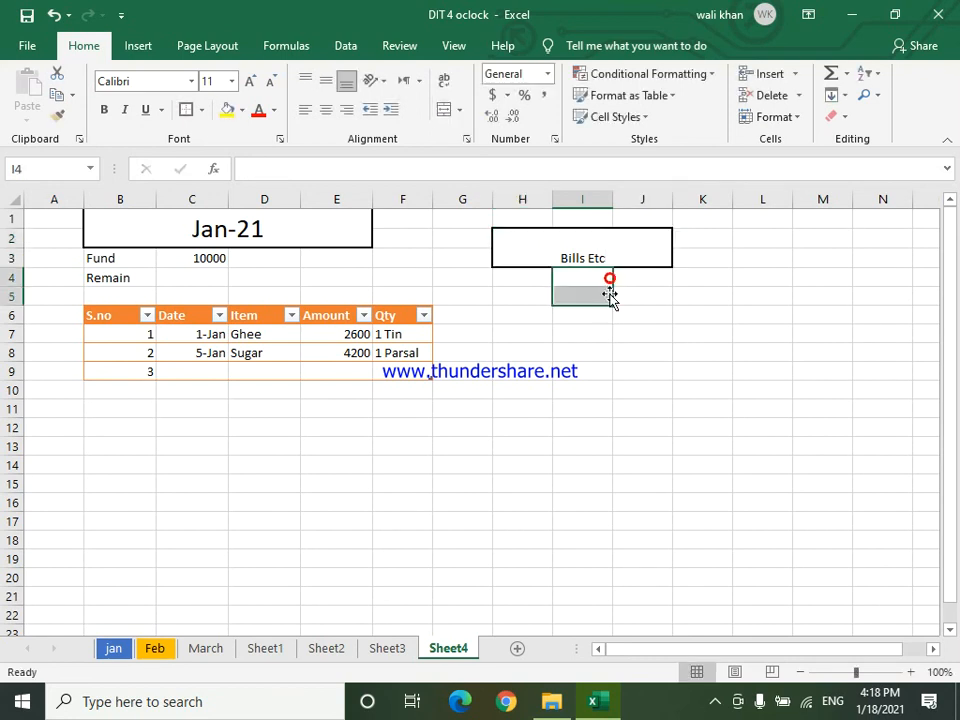
# - Middle-align the Bills Etc heading vertically, increase its font size to 20 and make it bold
pyautogui.click(604, 256)
pyautogui.click(327, 80)
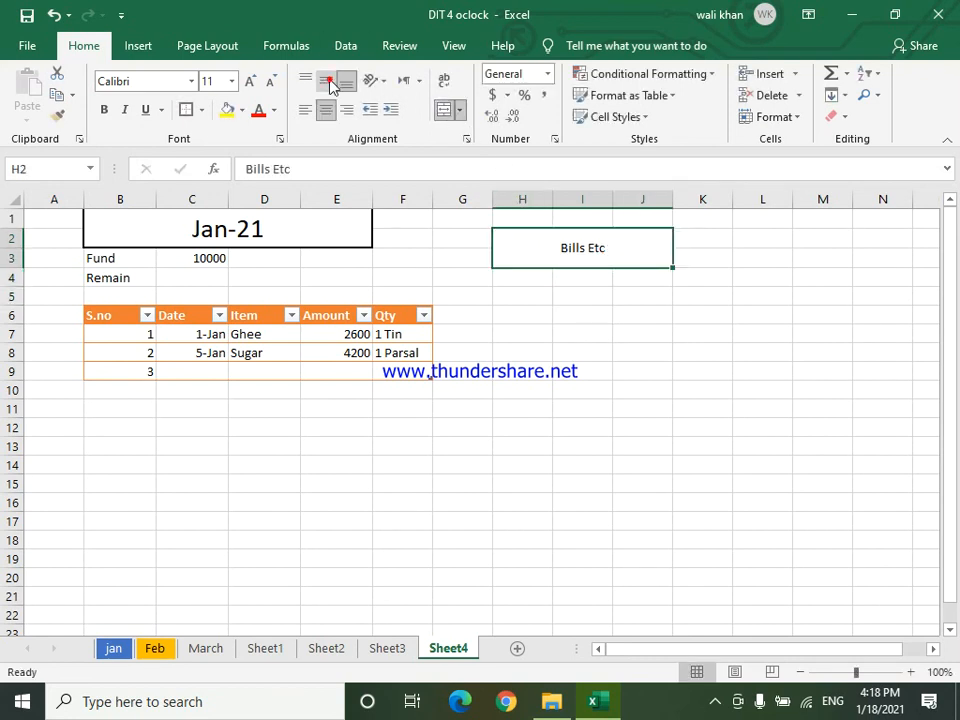
pyautogui.click(250, 80)
pyautogui.click(250, 80)
pyautogui.click(250, 80)
pyautogui.click(250, 80)
pyautogui.click(250, 80)
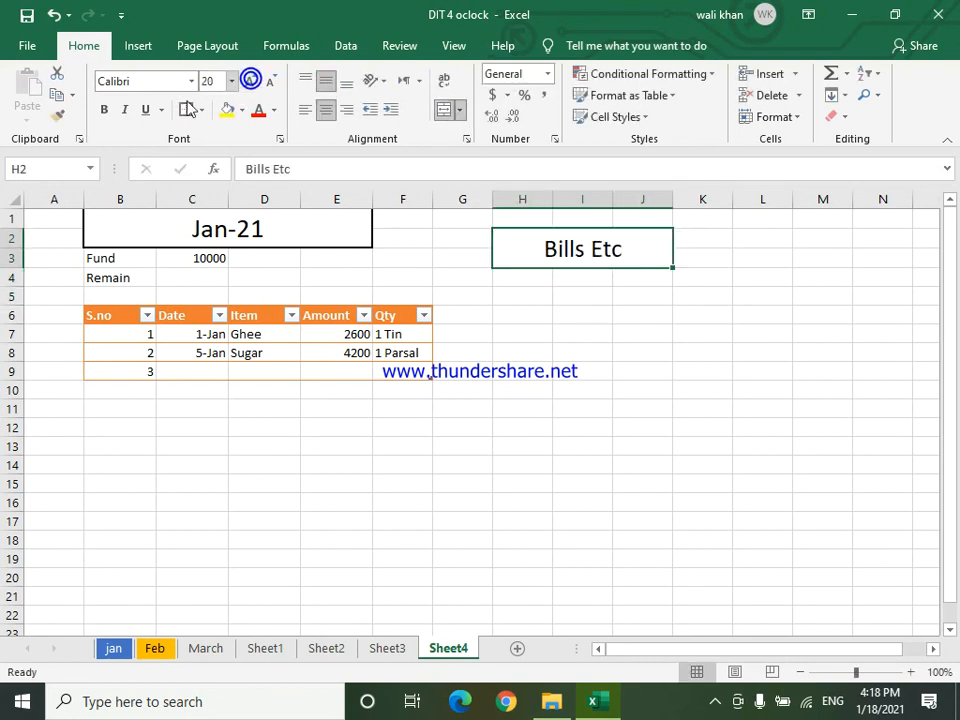
pyautogui.click(106, 110)
pyautogui.click(546, 424)
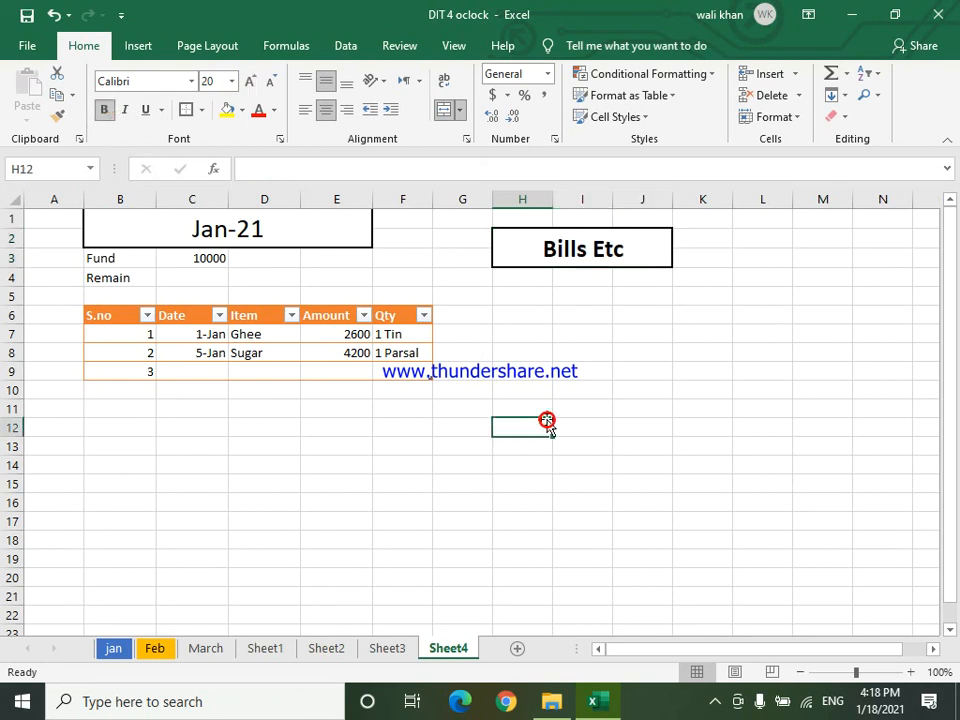
pyautogui.moveTo(517, 276); pyautogui.dragTo(639, 330)
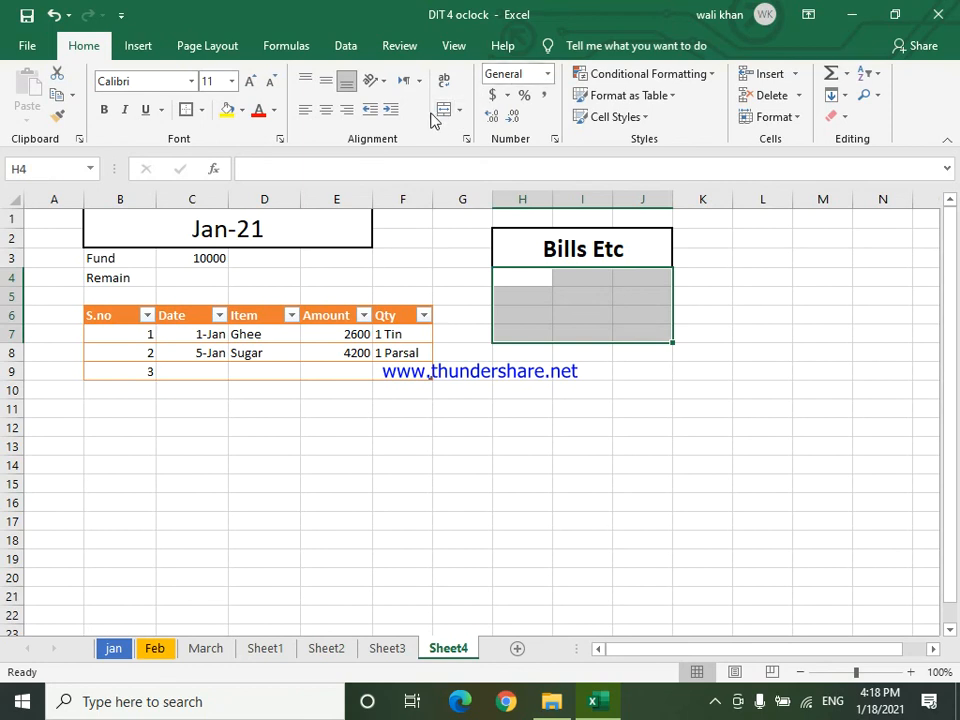
pyautogui.click(619, 97)
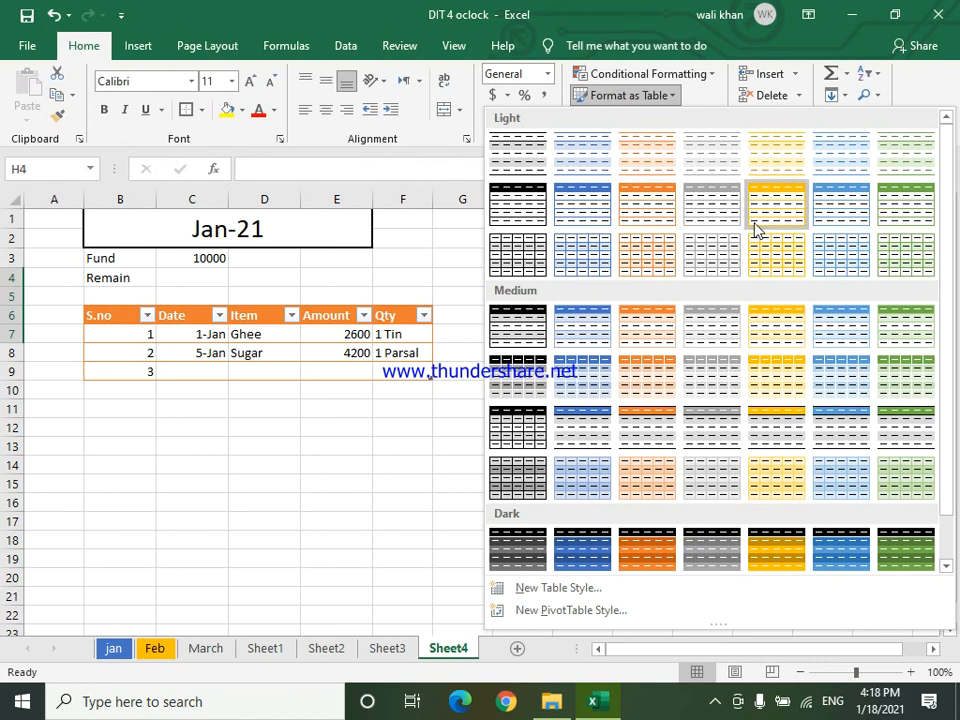
pyautogui.click(663, 209)
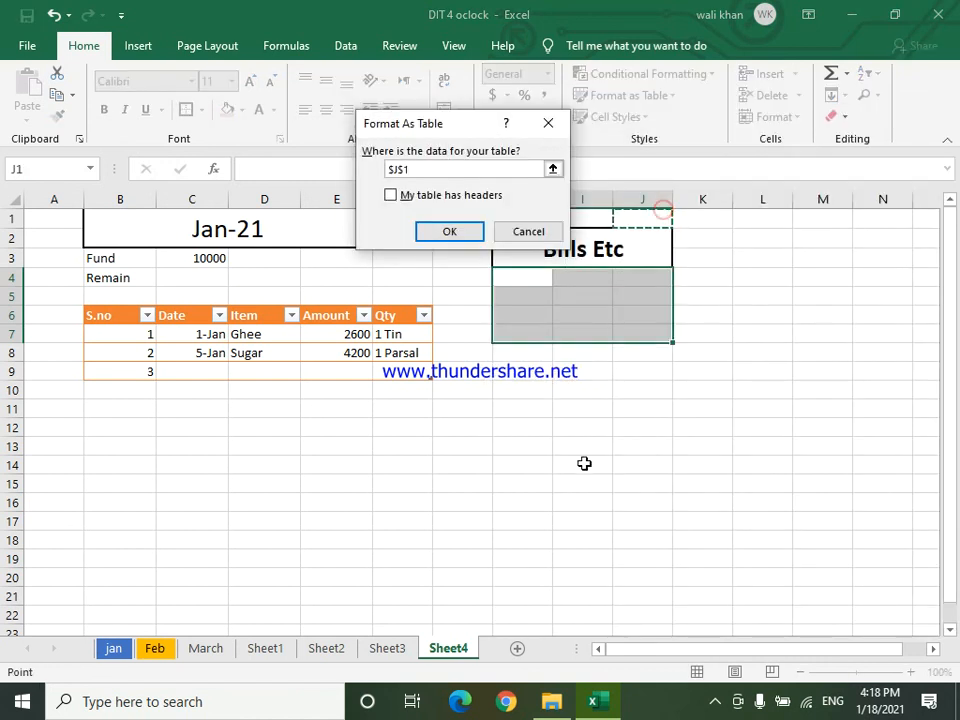
pyautogui.press('Return')
pyautogui.press('Return')
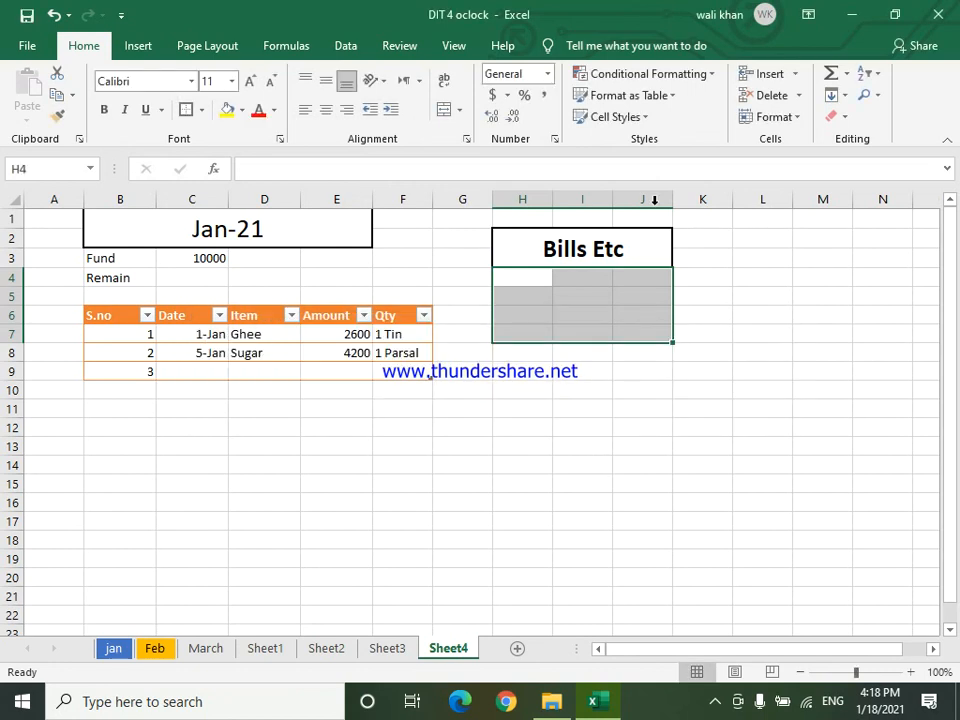
# - Format the range H4:J7 below the Bills Etc heading as a table in the light orange style, without existing headers
pyautogui.click(632, 97)
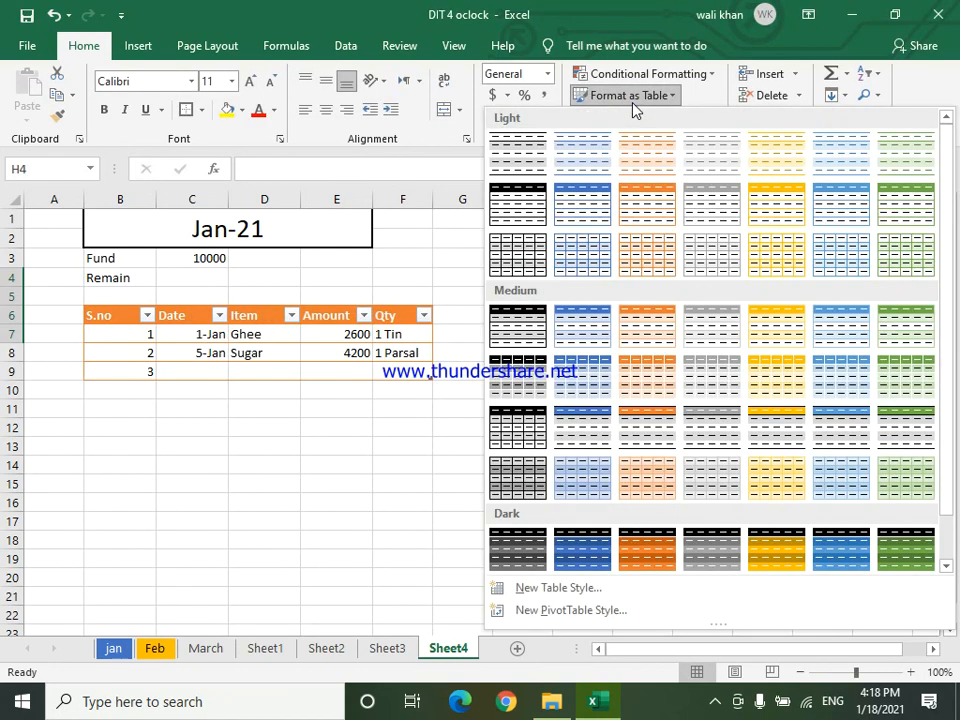
pyautogui.click(660, 200)
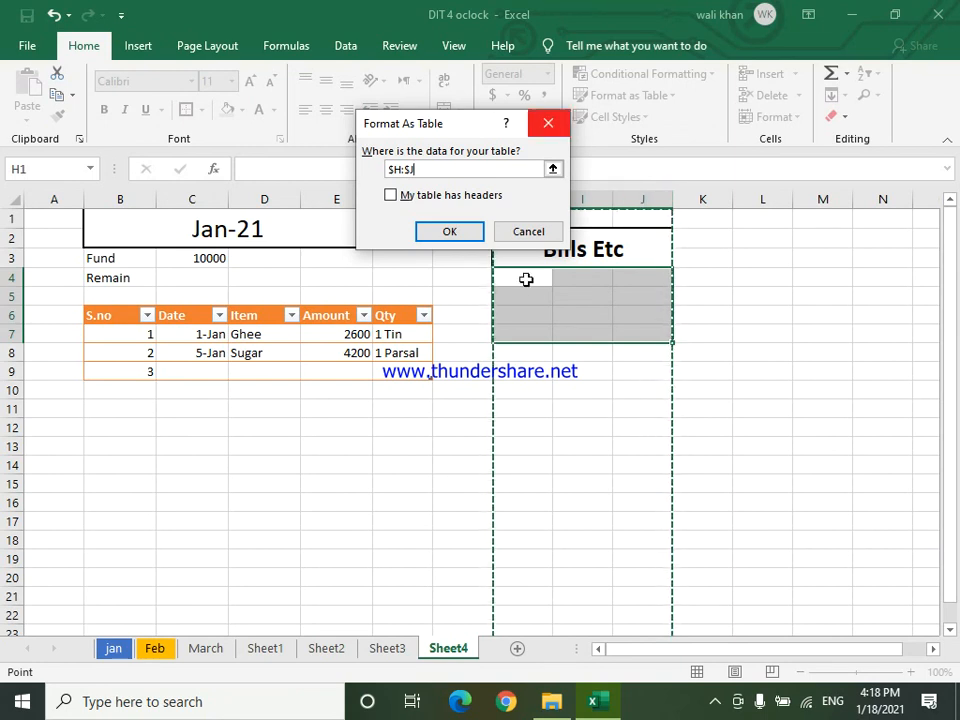
pyautogui.moveTo(513, 276); pyautogui.dragTo(638, 334)
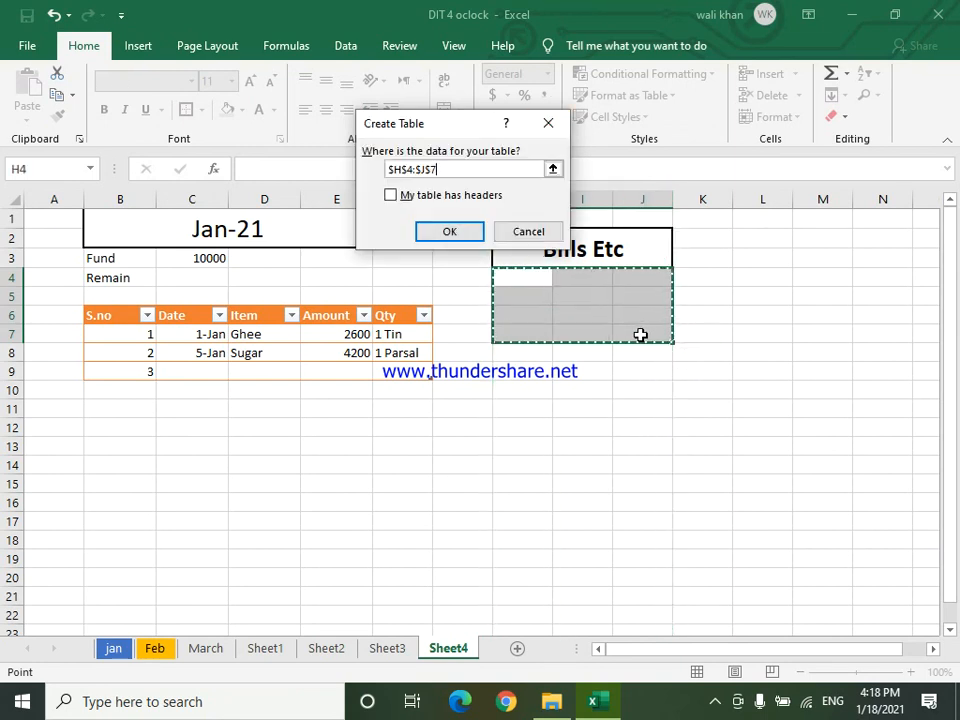
pyautogui.click(470, 233)
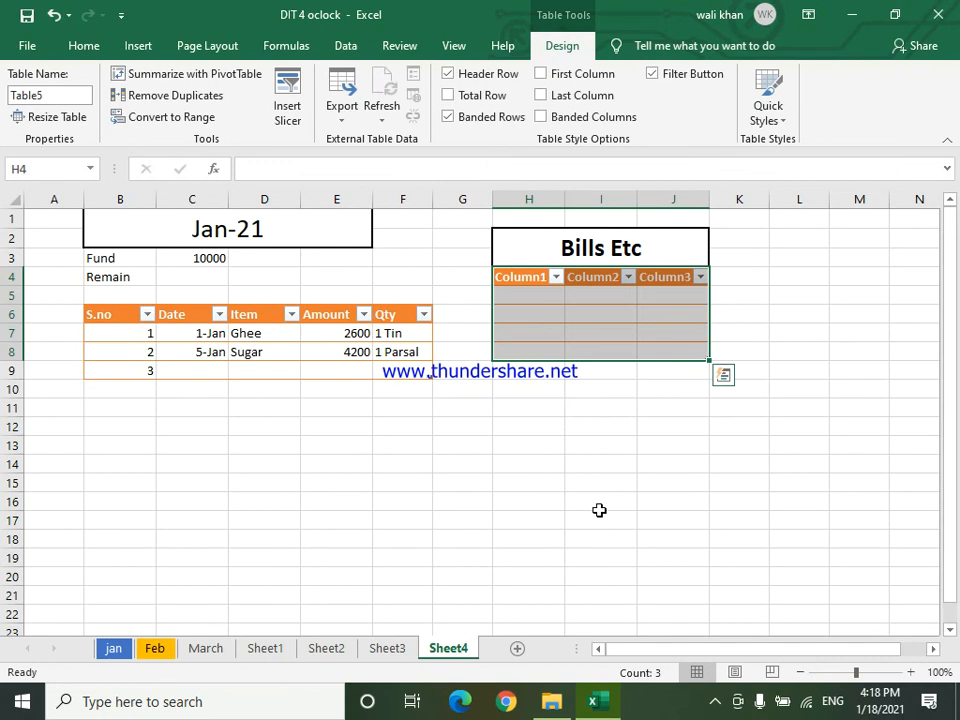
pyautogui.click(599, 510)
# - Rename the three column headers of the Bills Etc table to S.no, Date and Bill
pyautogui.click(529, 275)
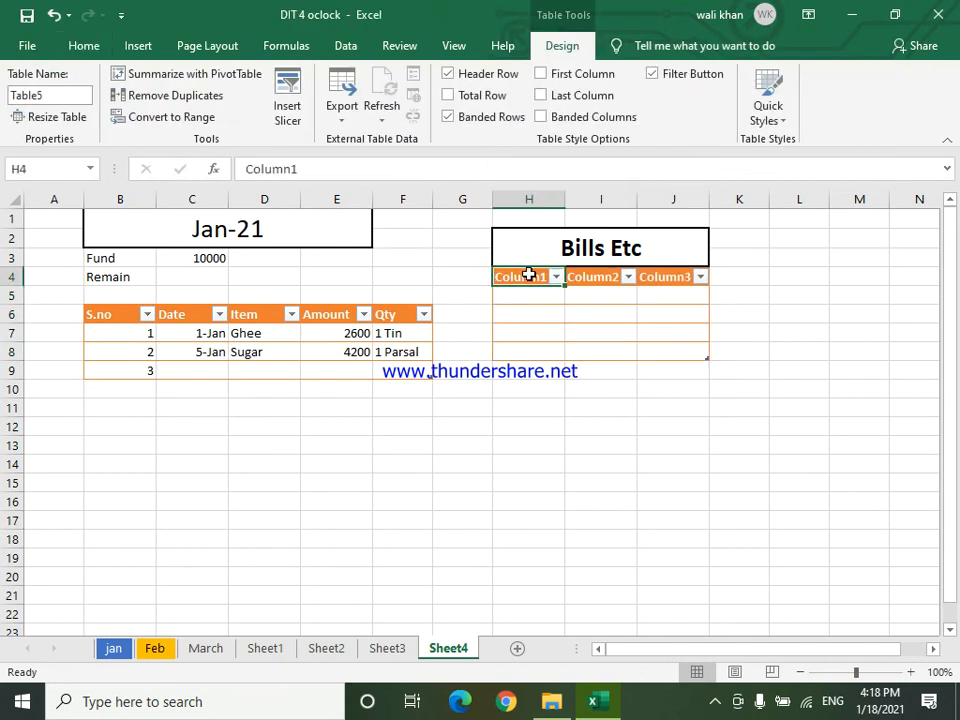
pyautogui.write('S.')
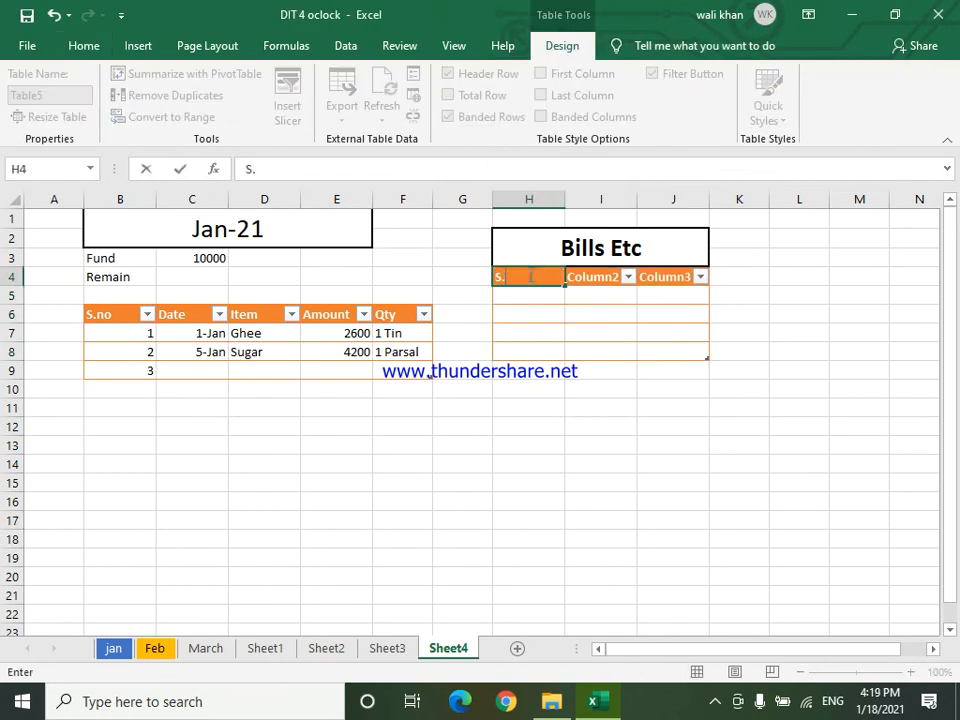
pyautogui.write('no')
pyautogui.click(601, 277)
pyautogui.write('D')
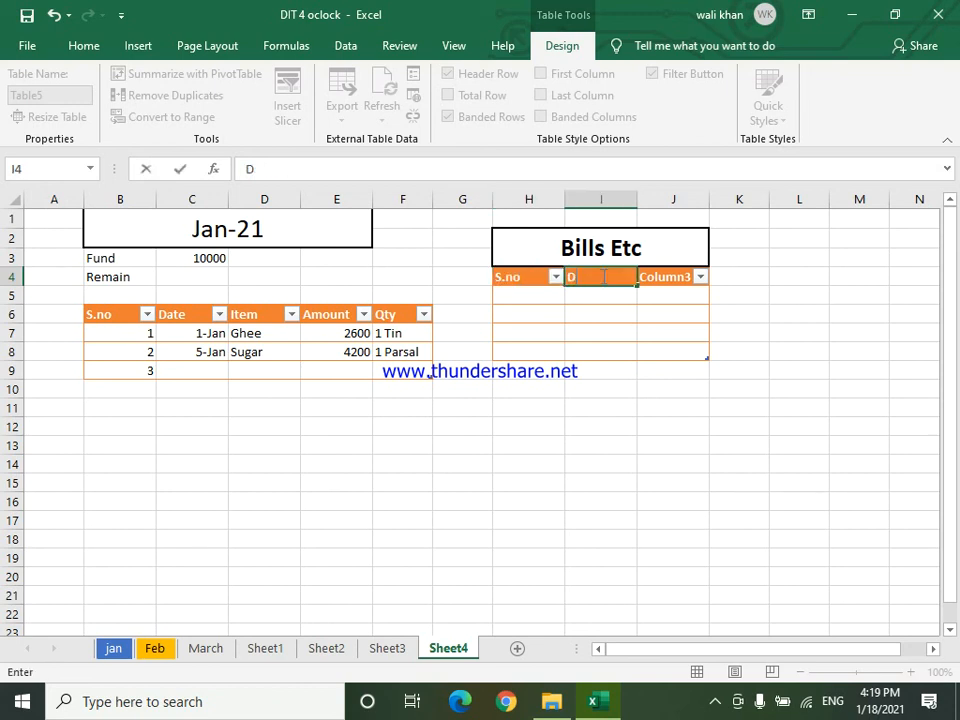
pyautogui.write('ate')
pyautogui.click(645, 354)
pyautogui.click(672, 276)
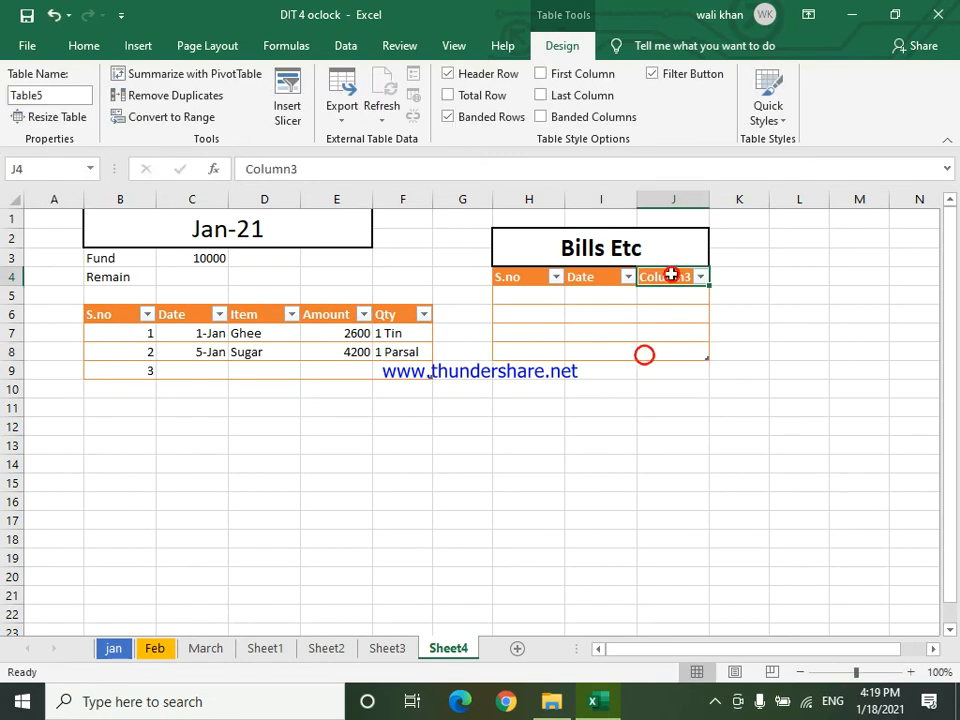
pyautogui.write('Bill')
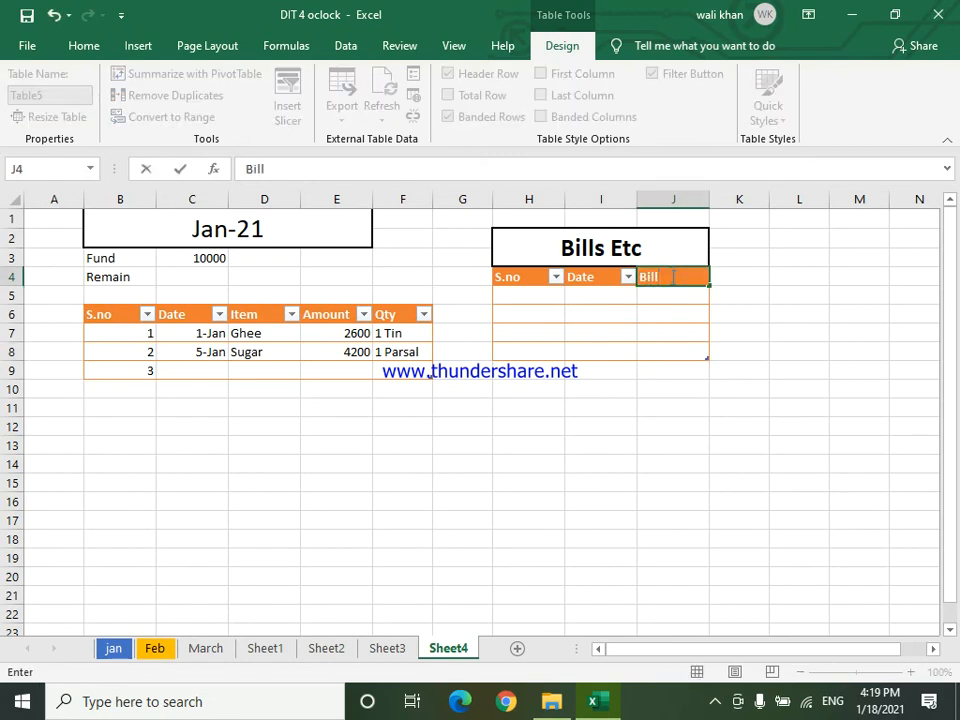
pyautogui.click(658, 501)
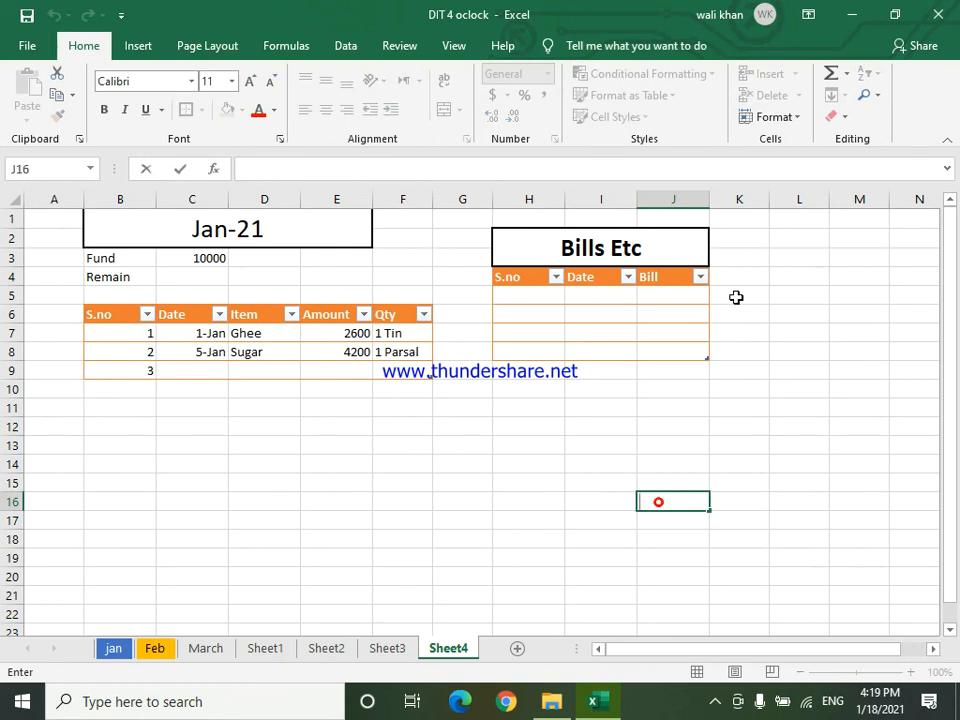
# - Extend the Bills Etc table with a fourth column headed Amount in K4
pyautogui.click(736, 280)
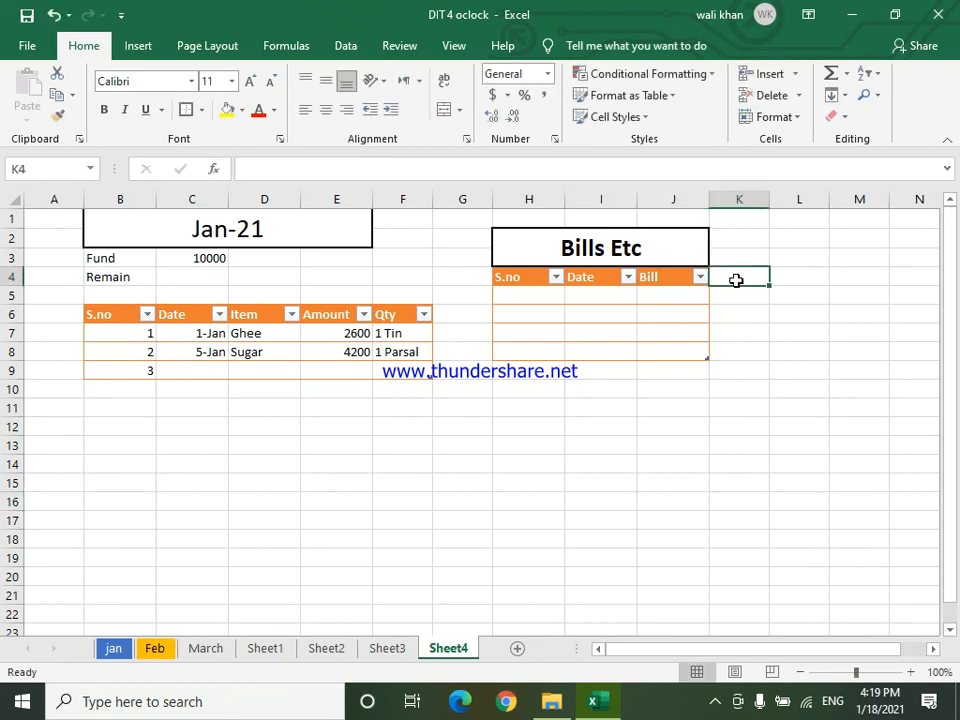
pyautogui.write('Amount')
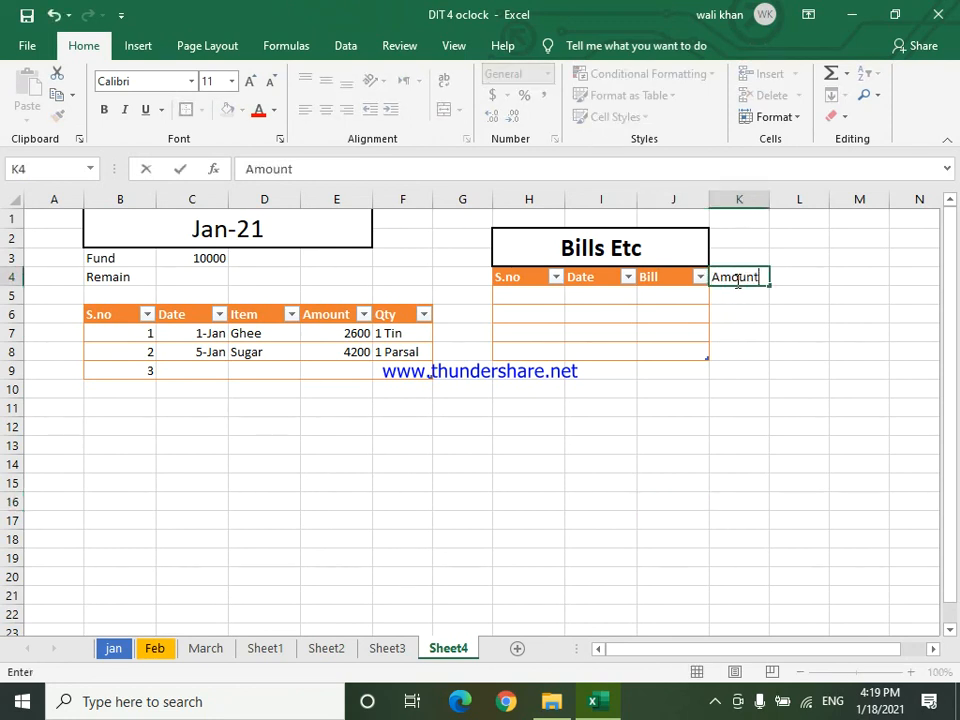
pyautogui.press('Return')
# - Merge and center the Bills Etc heading across H2:K3 and reapply its thick outside border
pyautogui.moveTo(738, 235); pyautogui.dragTo(720, 246)
pyautogui.click(673, 463)
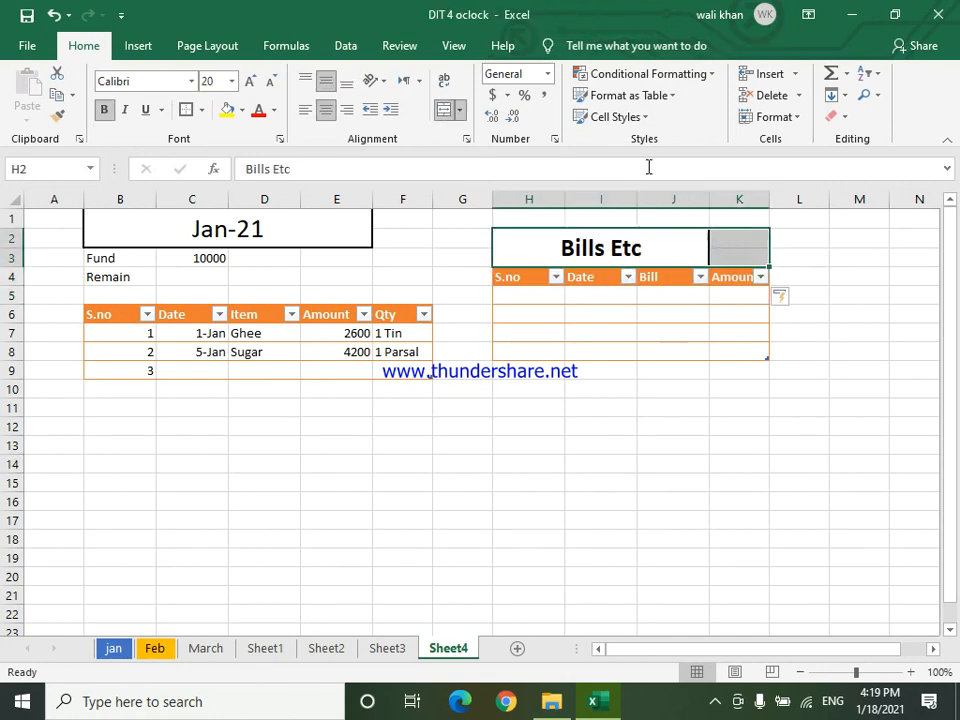
pyautogui.click(446, 110)
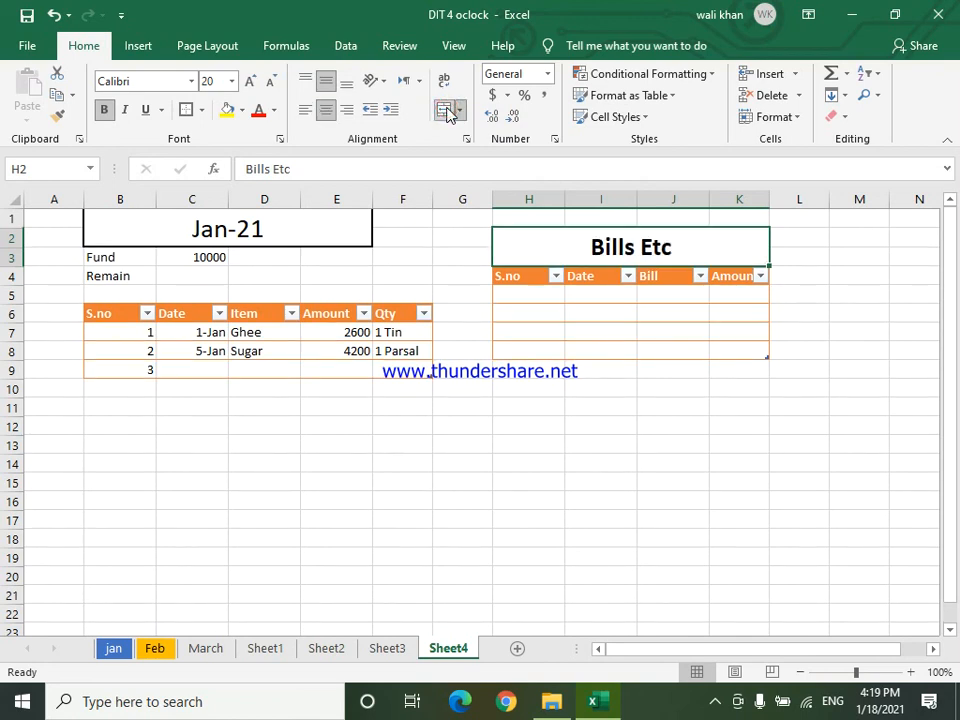
pyautogui.click(540, 446)
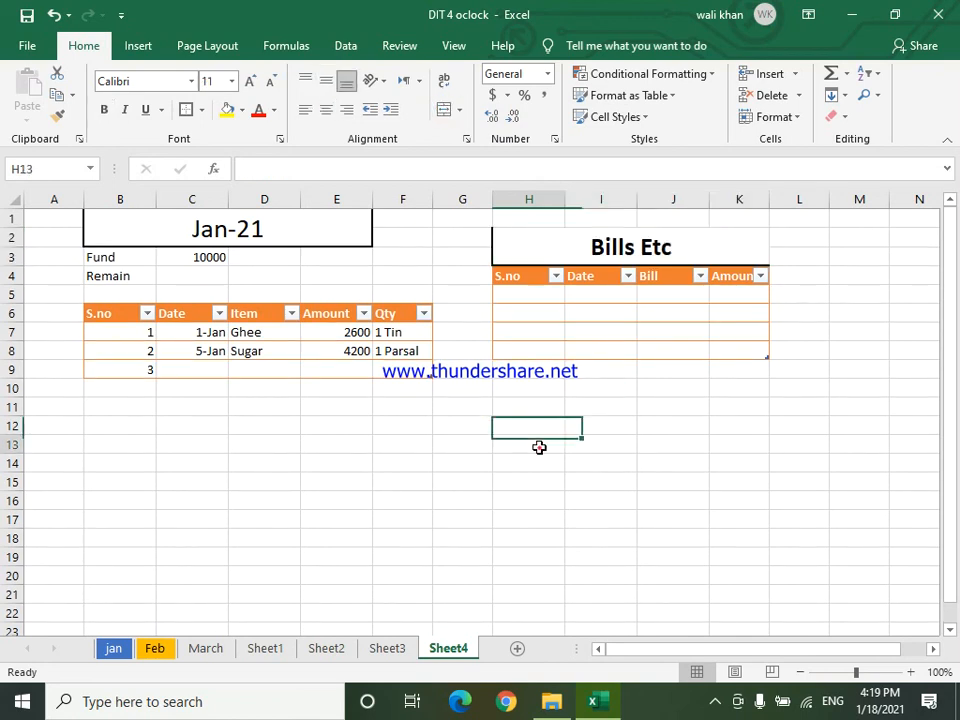
pyautogui.click(594, 245)
pyautogui.click(186, 110)
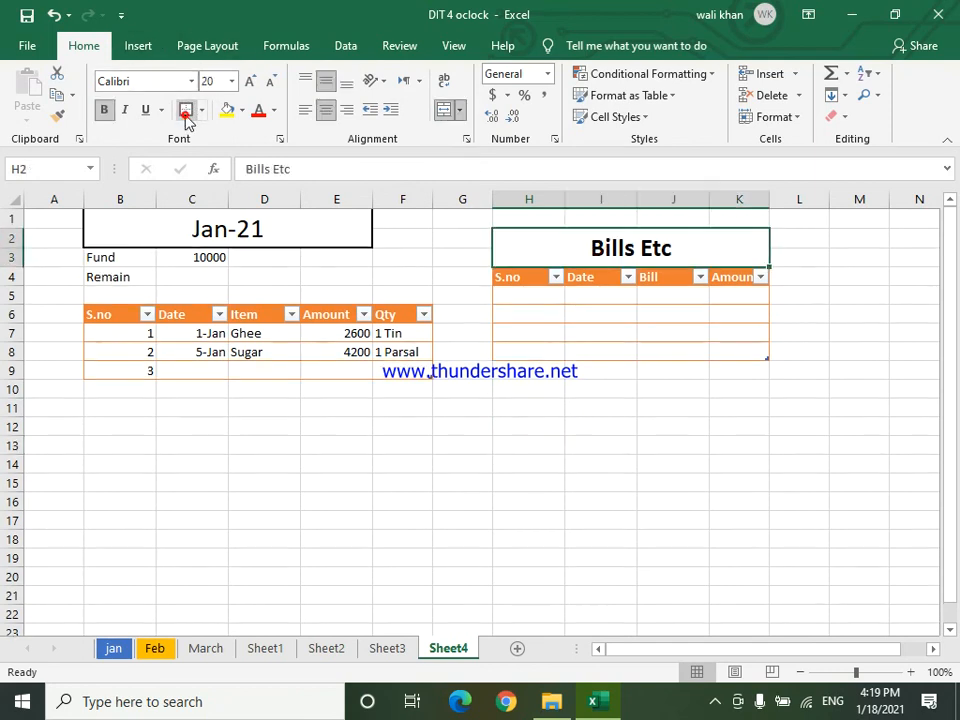
pyautogui.click(492, 487)
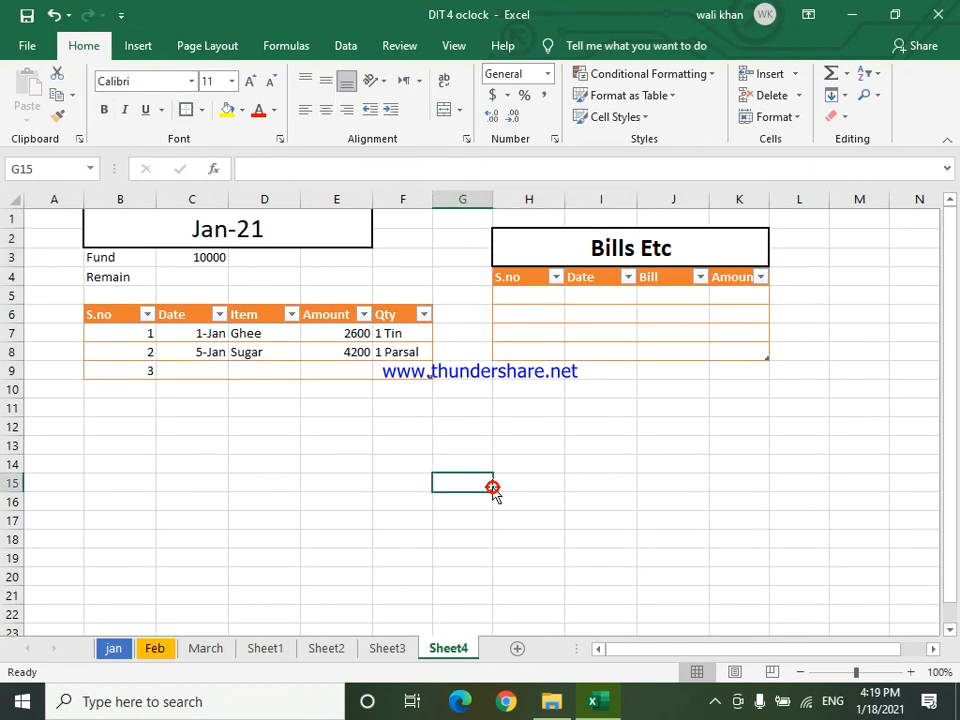
# - Number the four rows of the Bills Etc table 1 to 4 in the S.no column
pyautogui.click(525, 297)
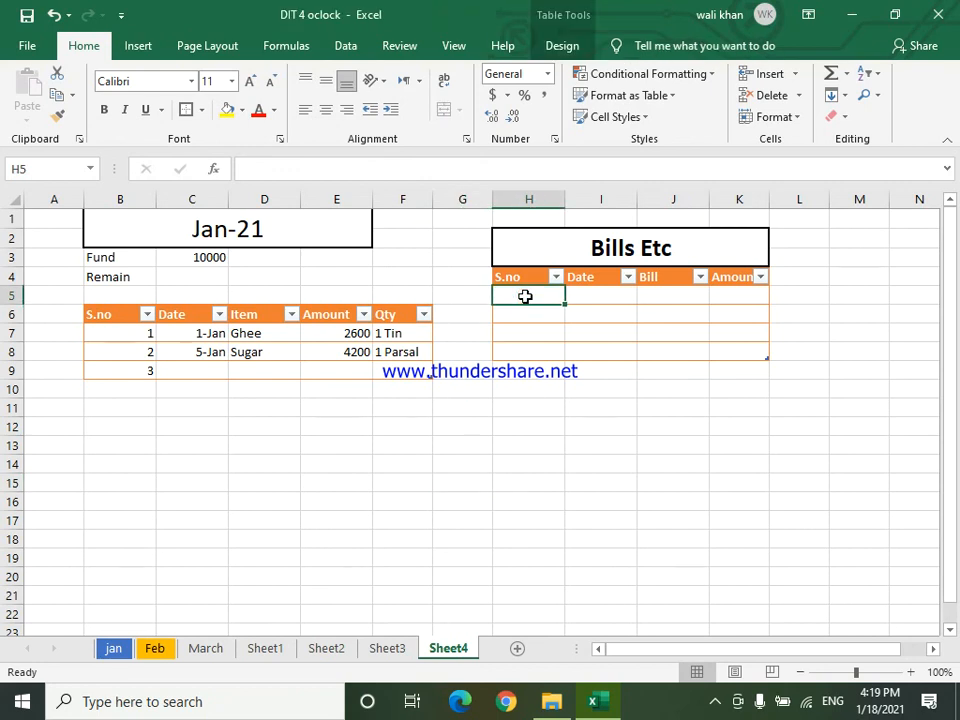
pyautogui.write('1')
pyautogui.moveTo(565, 307); pyautogui.dragTo(568, 356)
# - Fill in the first row of the Bills Etc table with date 6 Jan, bill Qesco and amount 1320
pyautogui.click(617, 294)
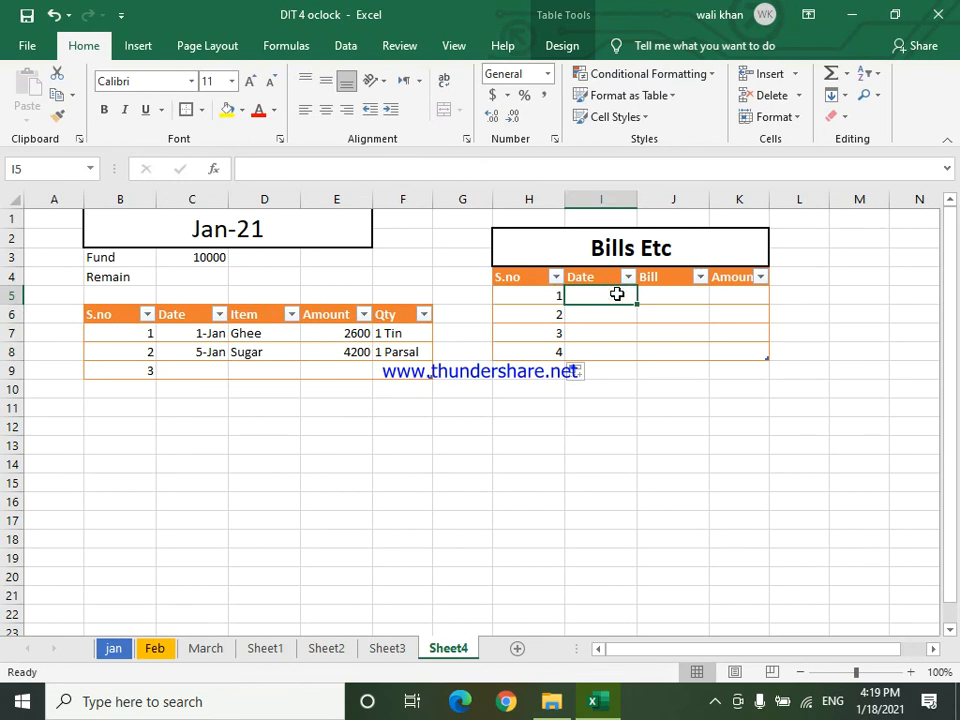
pyautogui.write('6 Jan')
pyautogui.press('Return')
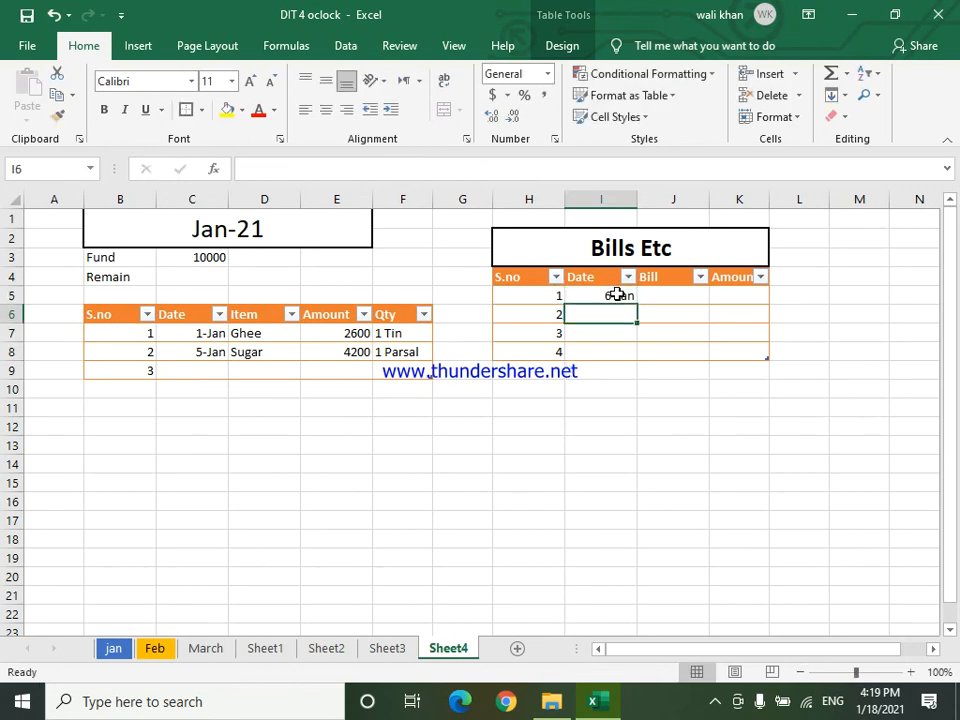
pyautogui.click(644, 295)
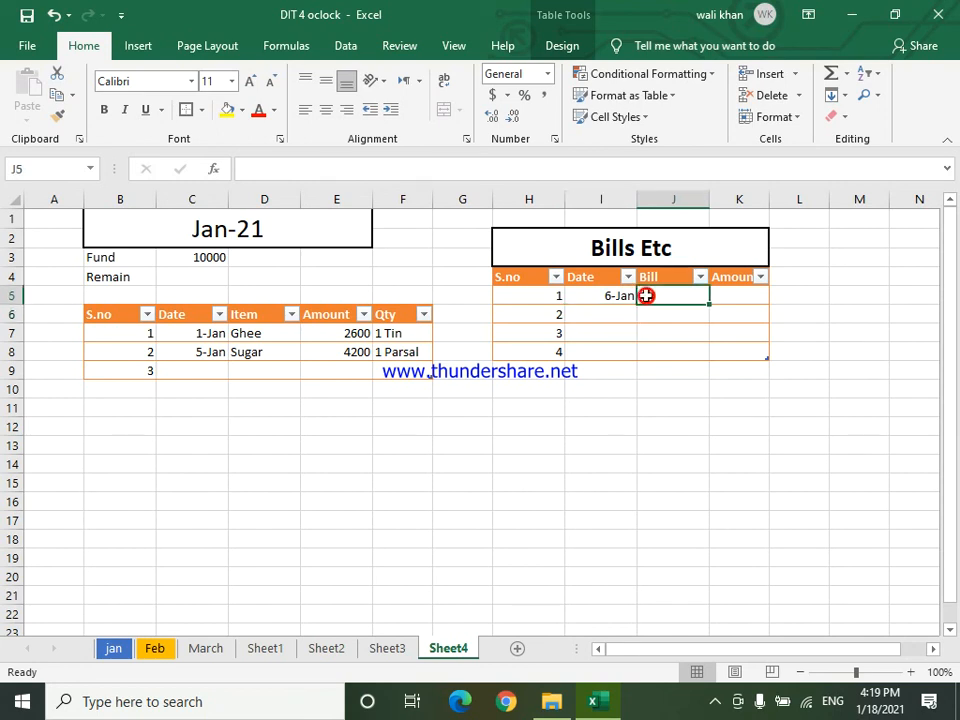
pyautogui.write('Qes')
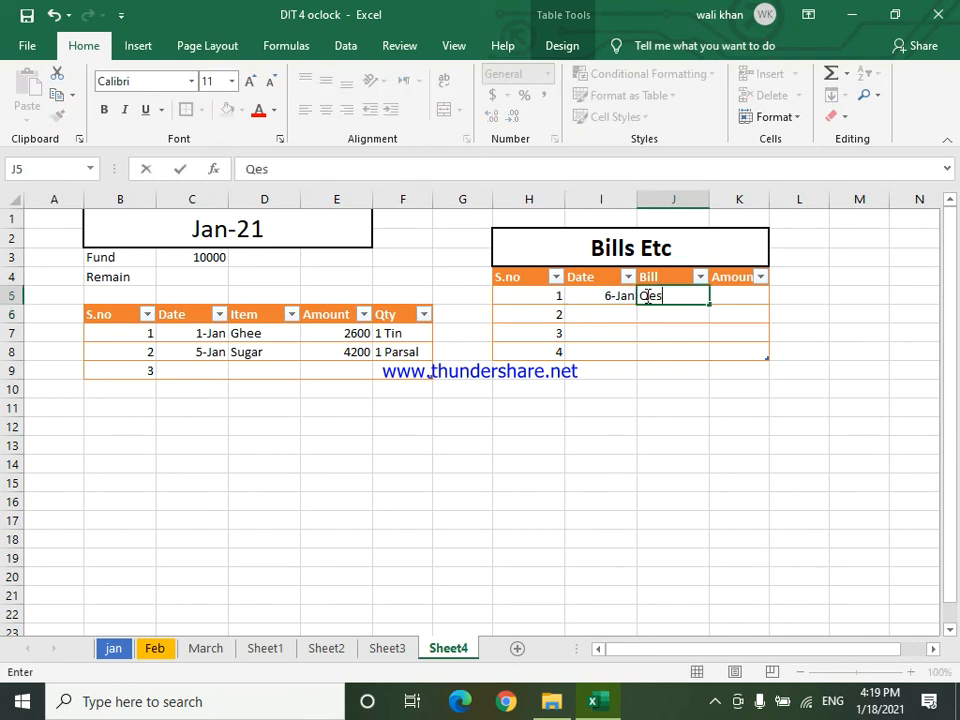
pyautogui.write('co')
pyautogui.click(727, 297)
pyautogui.write('132')
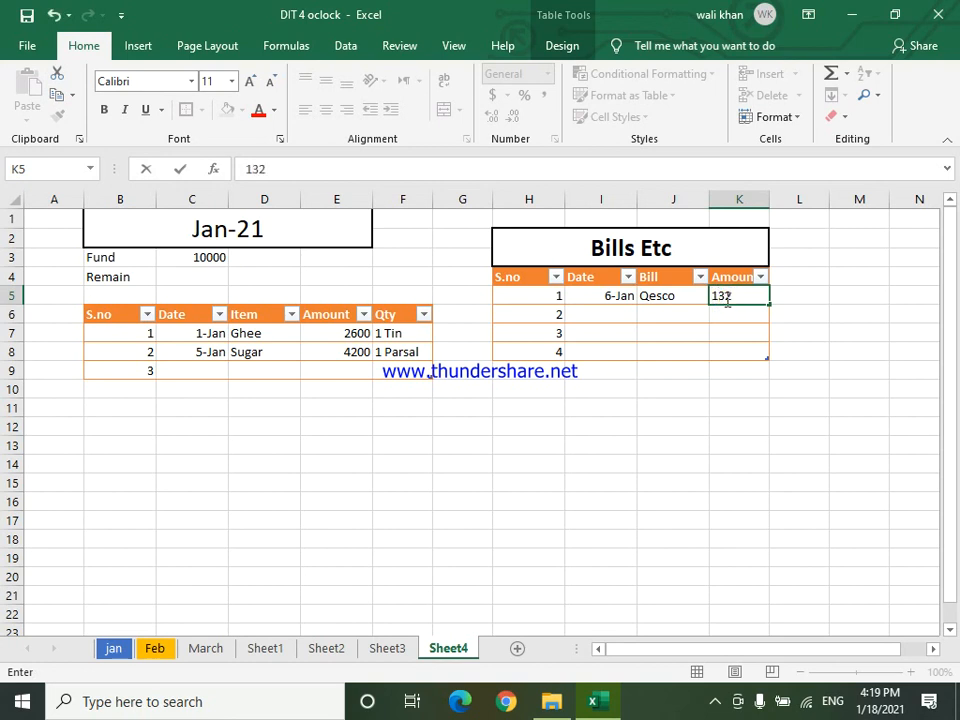
pyautogui.press('Tab')
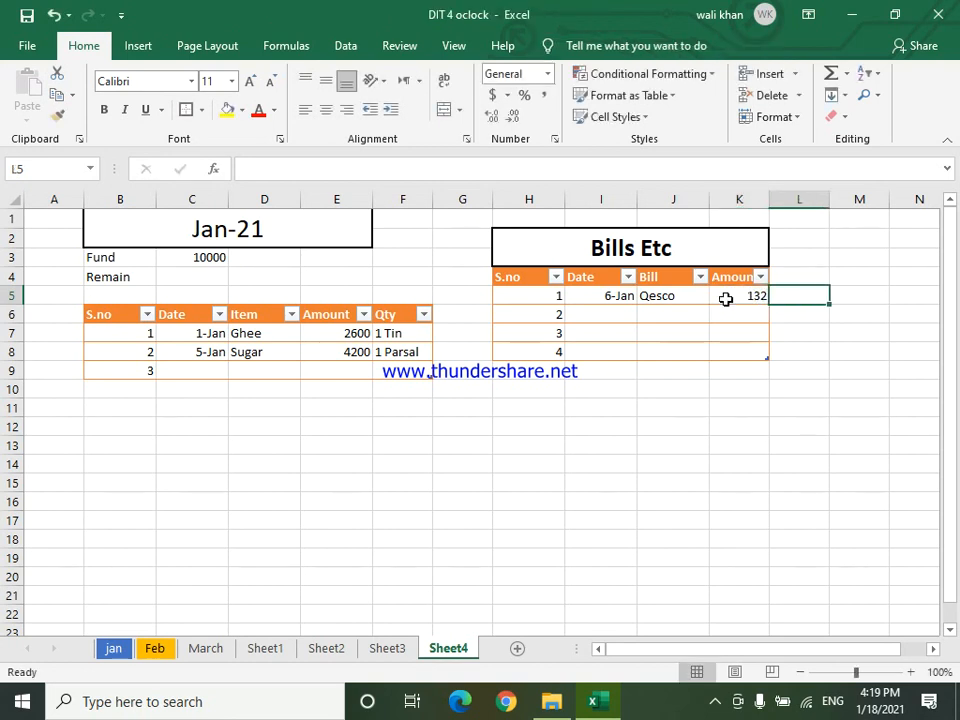
pyautogui.doubleClick(733, 297)
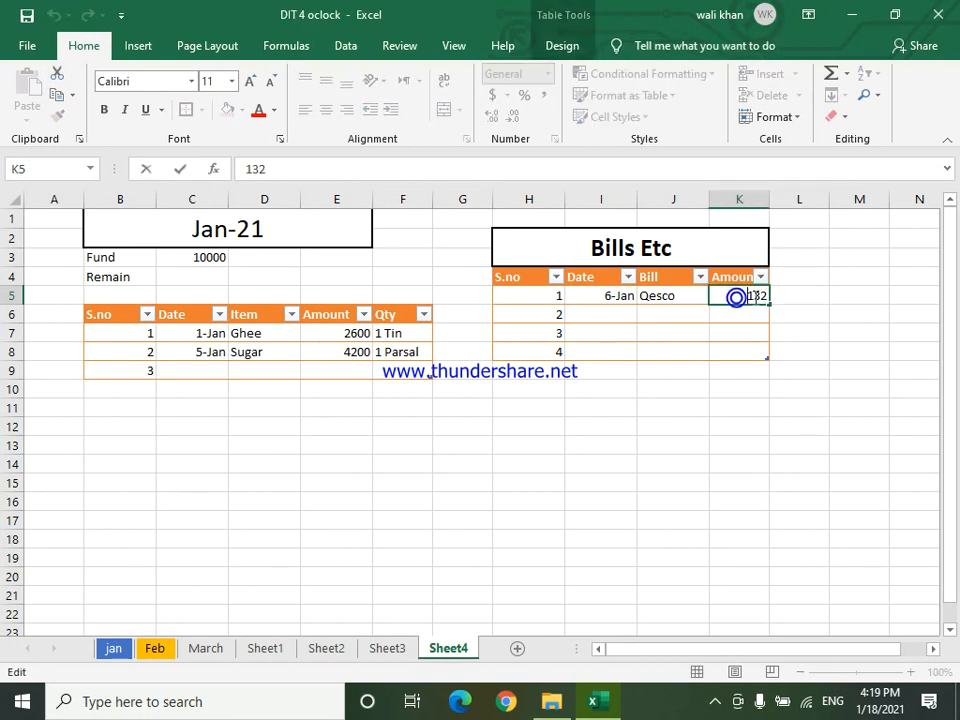
pyautogui.write('0')
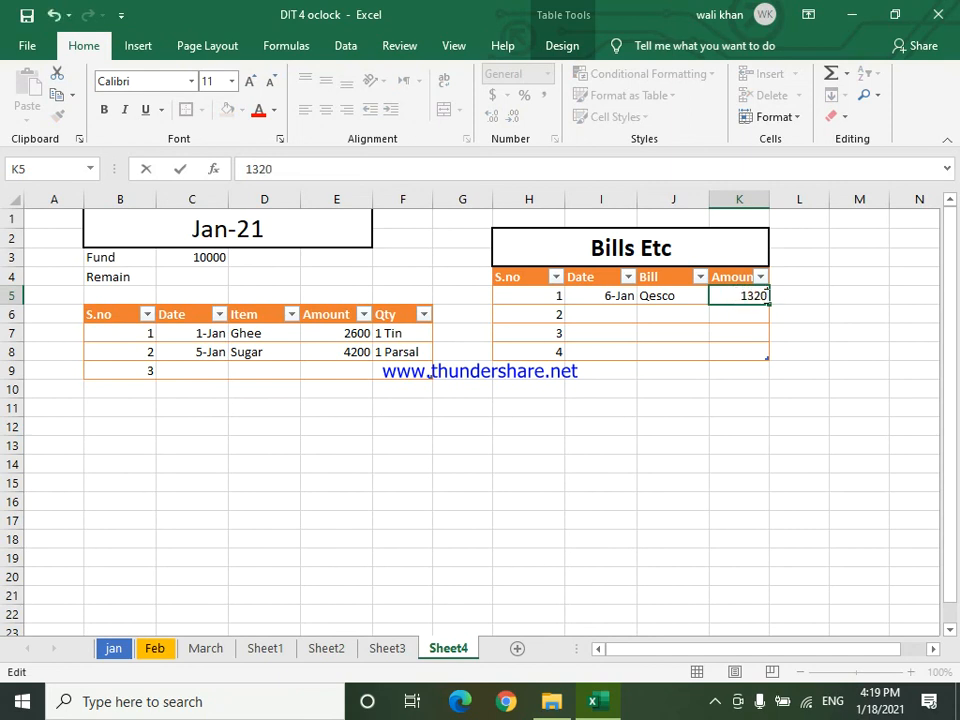
# - Fill in the second row of the Bills Etc table with date 15 Jan, bill PTCl and amount 1600
pyautogui.click(615, 308)
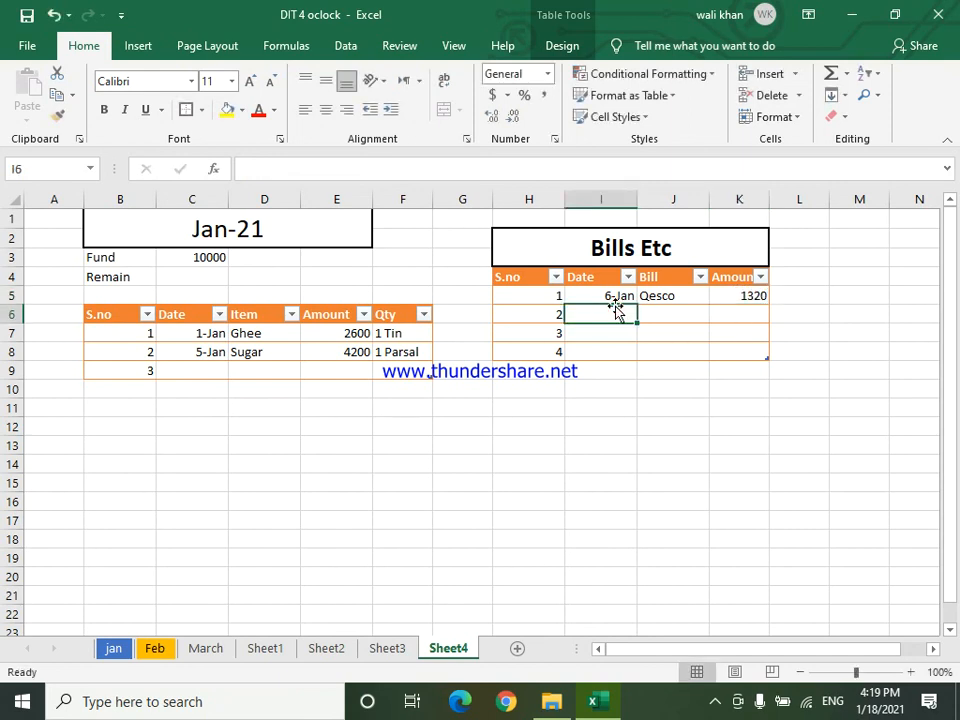
pyautogui.write('15 A\\Jan')
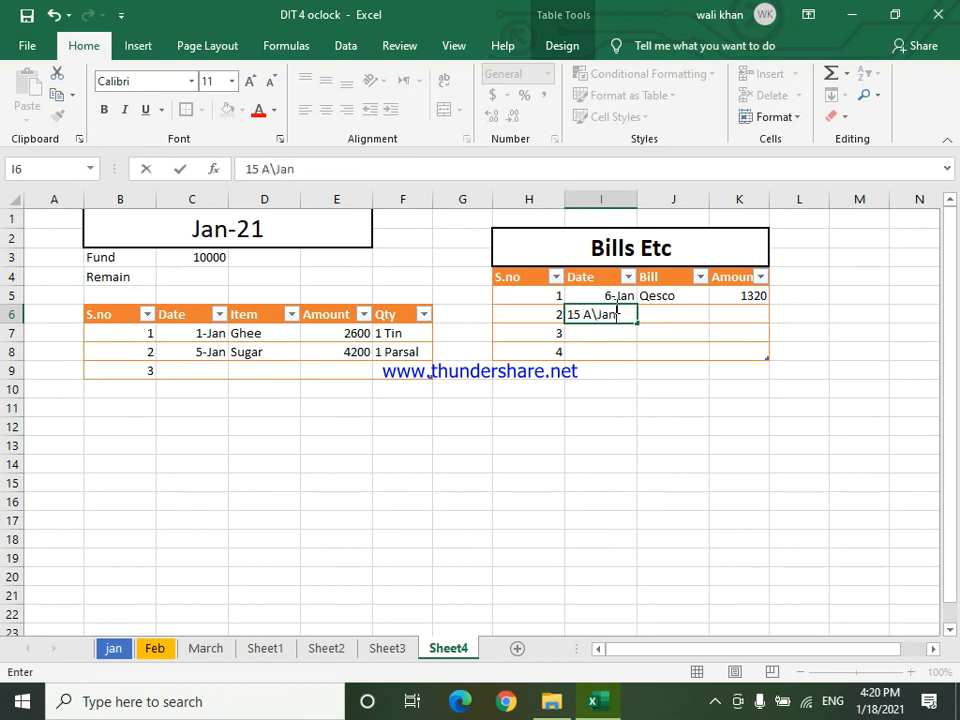
pyautogui.press('BackSpace')
pyautogui.press('BackSpace')
pyautogui.press('BackSpace')
pyautogui.press('BackSpace')
pyautogui.press('BackSpace')
pyautogui.press('BackSpace')
pyautogui.write('jan')
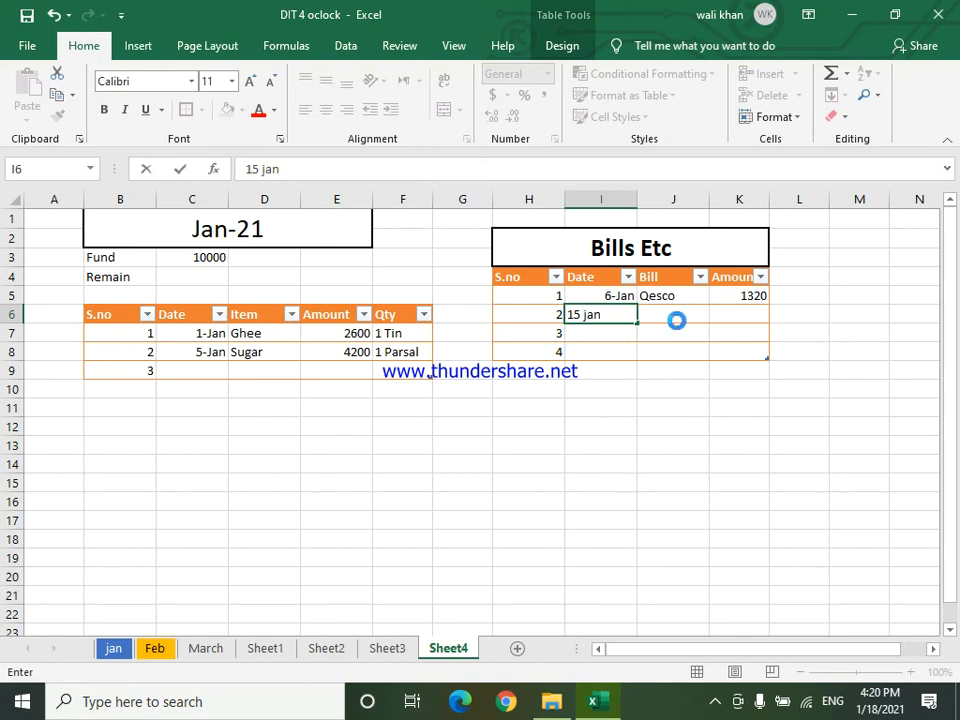
pyautogui.click(676, 320)
pyautogui.write('PTCl')
pyautogui.click(720, 317)
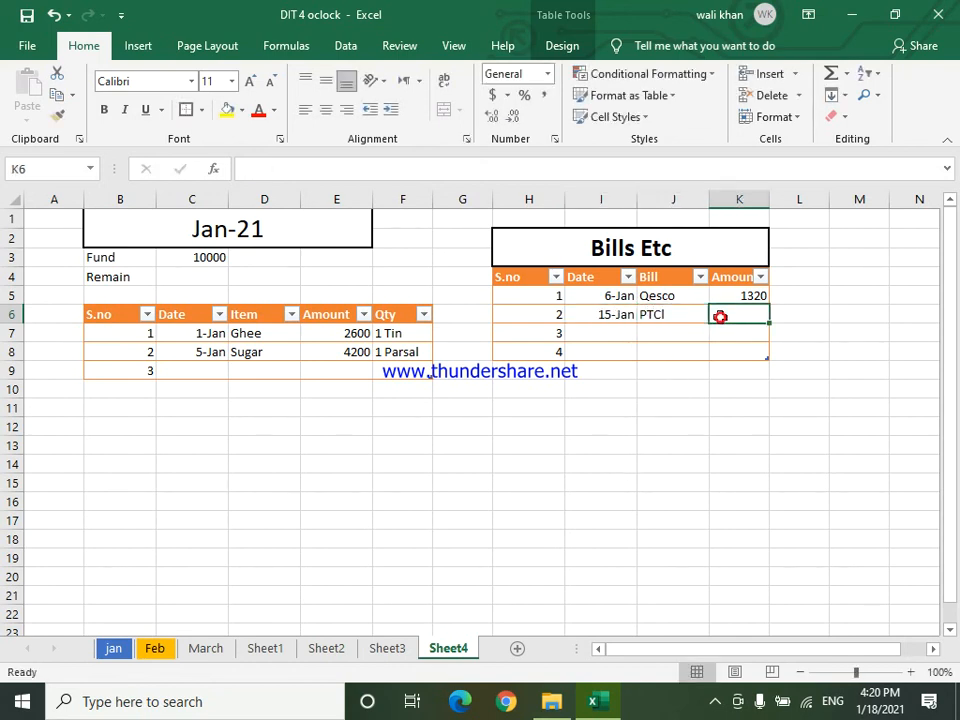
pyautogui.write('13')
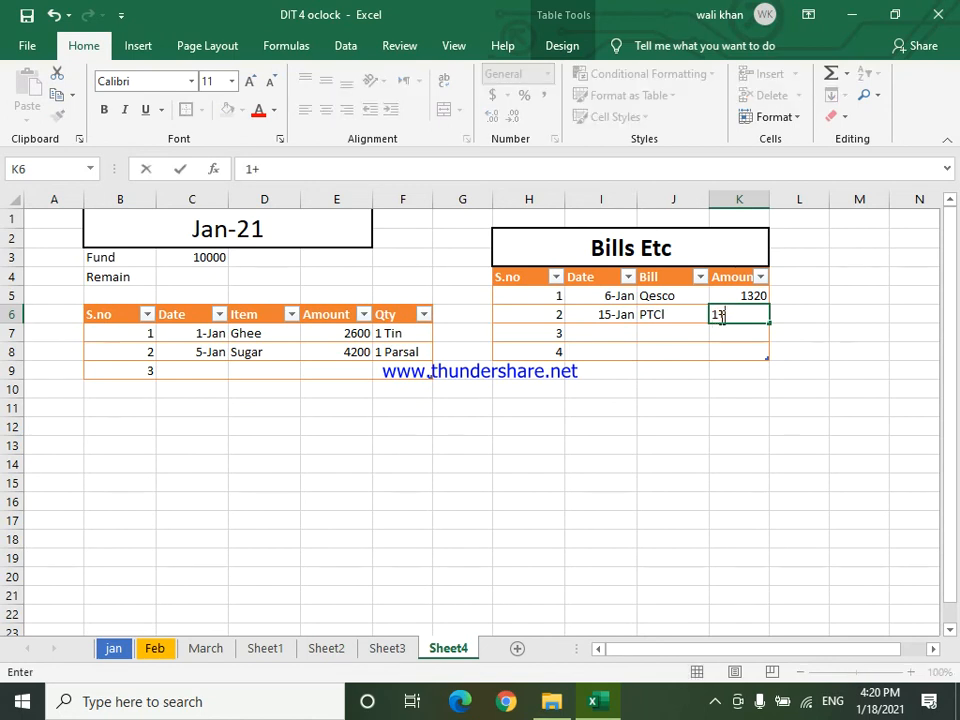
pyautogui.write('600')
pyautogui.click(723, 482)
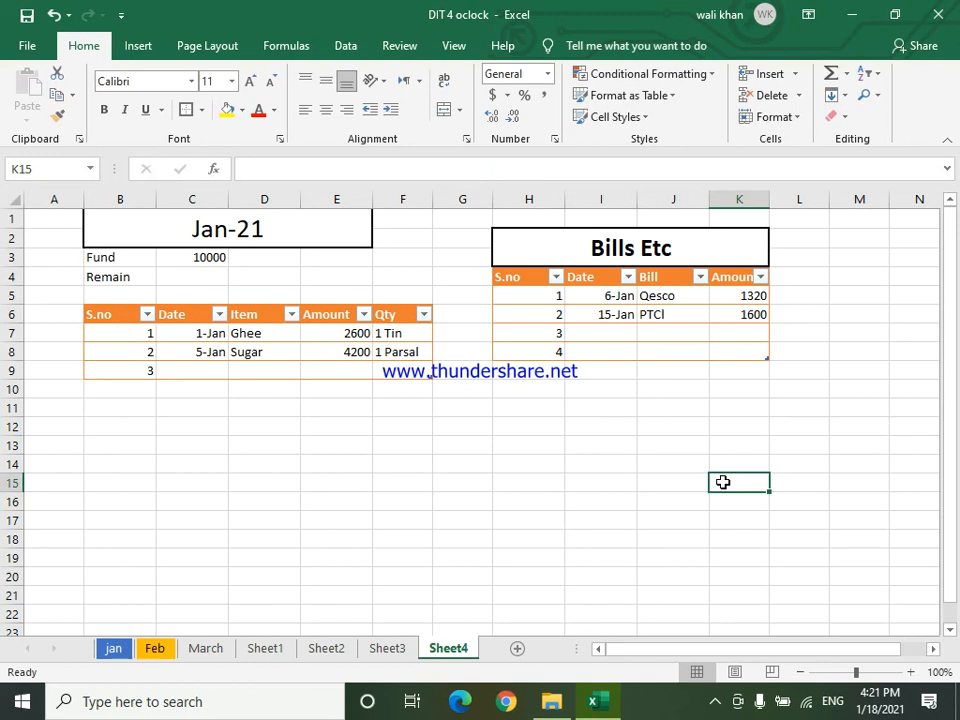
# - Merge and center E12:G13 with a thick outside border and enter the heading Final Calculation in it
pyautogui.moveTo(321, 433); pyautogui.dragTo(471, 514)
pyautogui.click(420, 480)
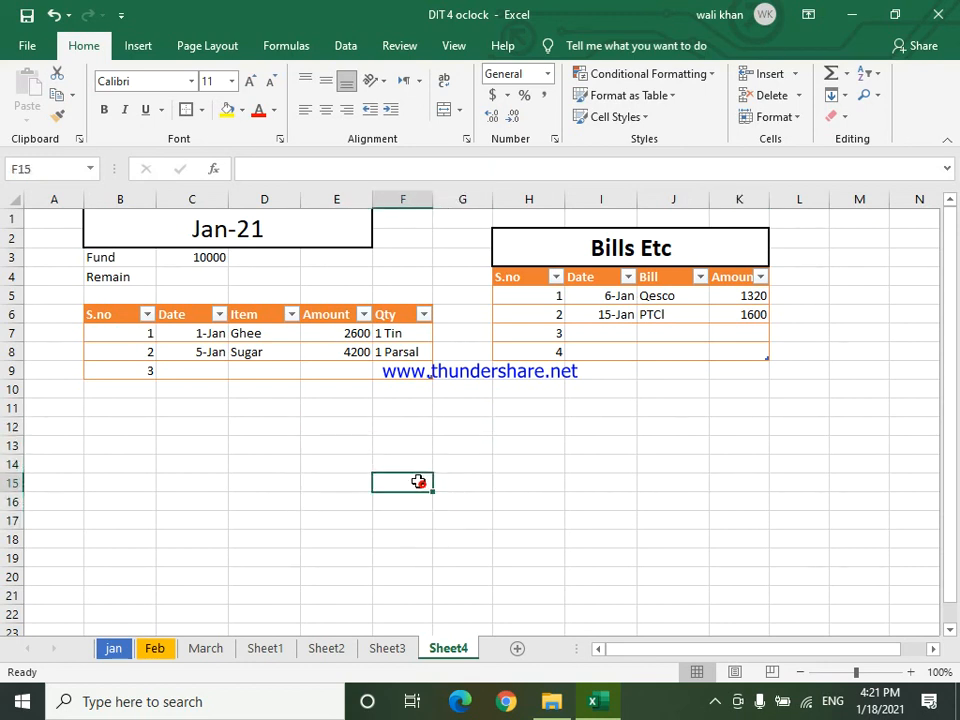
pyautogui.moveTo(346, 429); pyautogui.dragTo(460, 453)
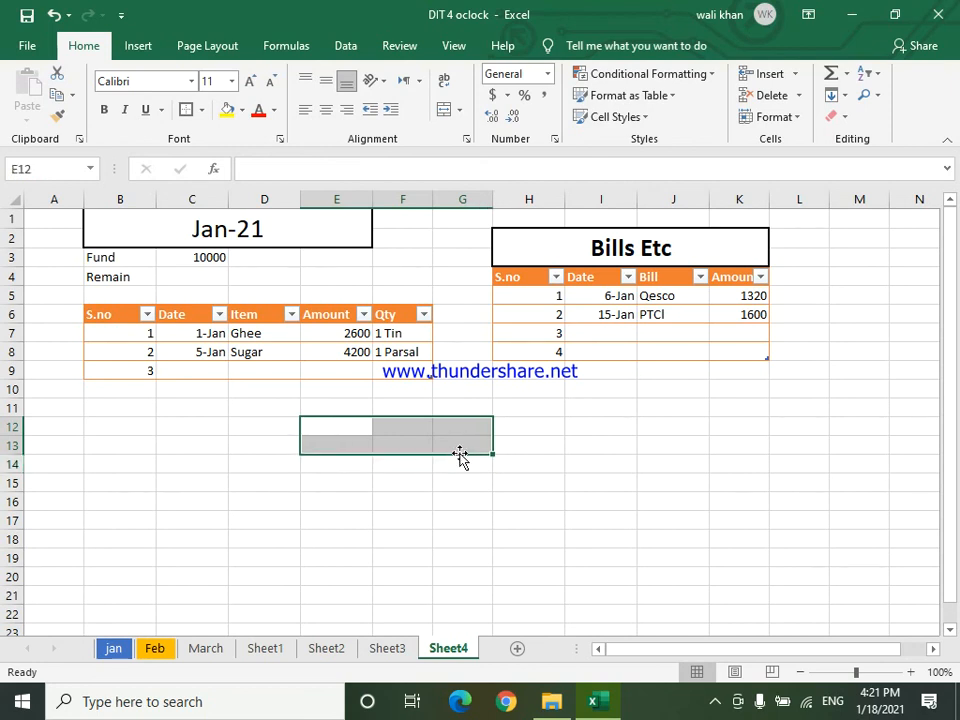
pyautogui.click(445, 109)
pyautogui.click(187, 110)
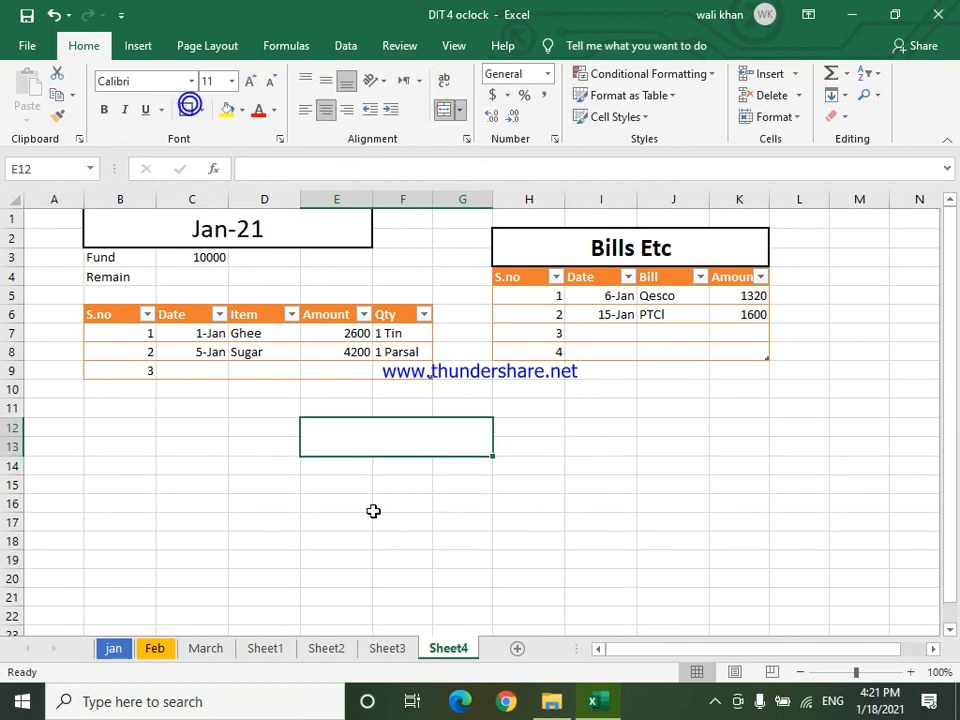
pyautogui.write('Final ')
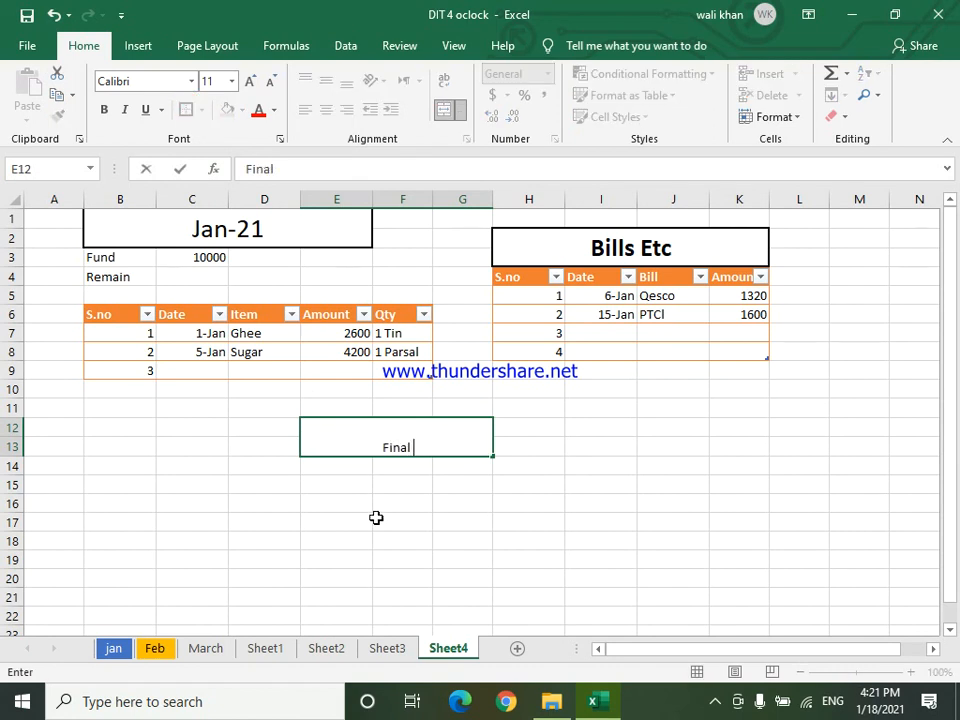
pyautogui.write('Calc ')
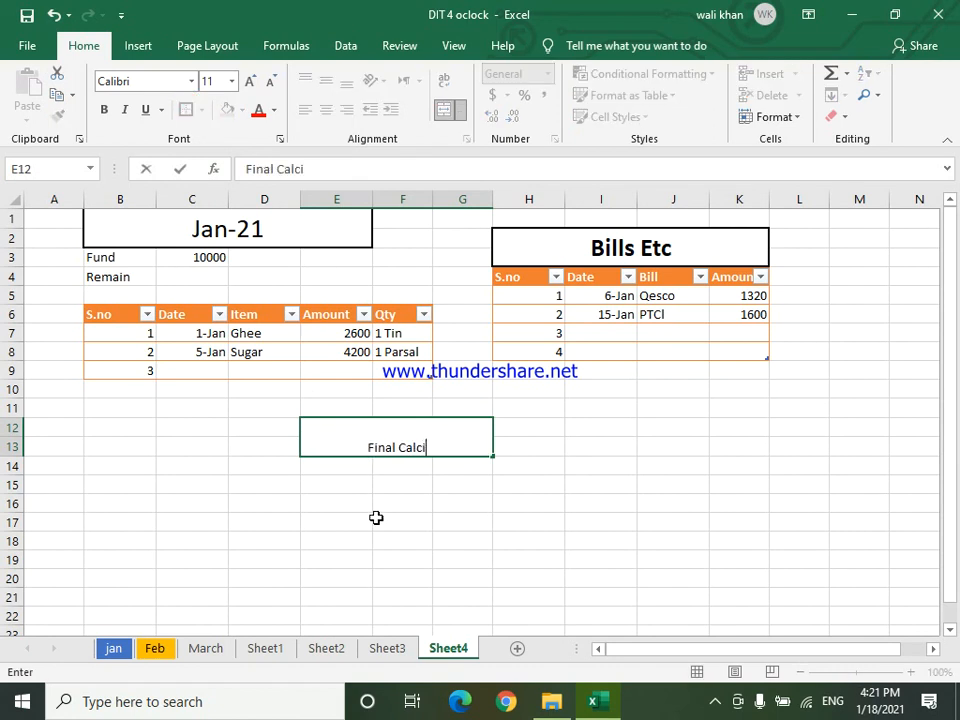
pyautogui.write('ulation')
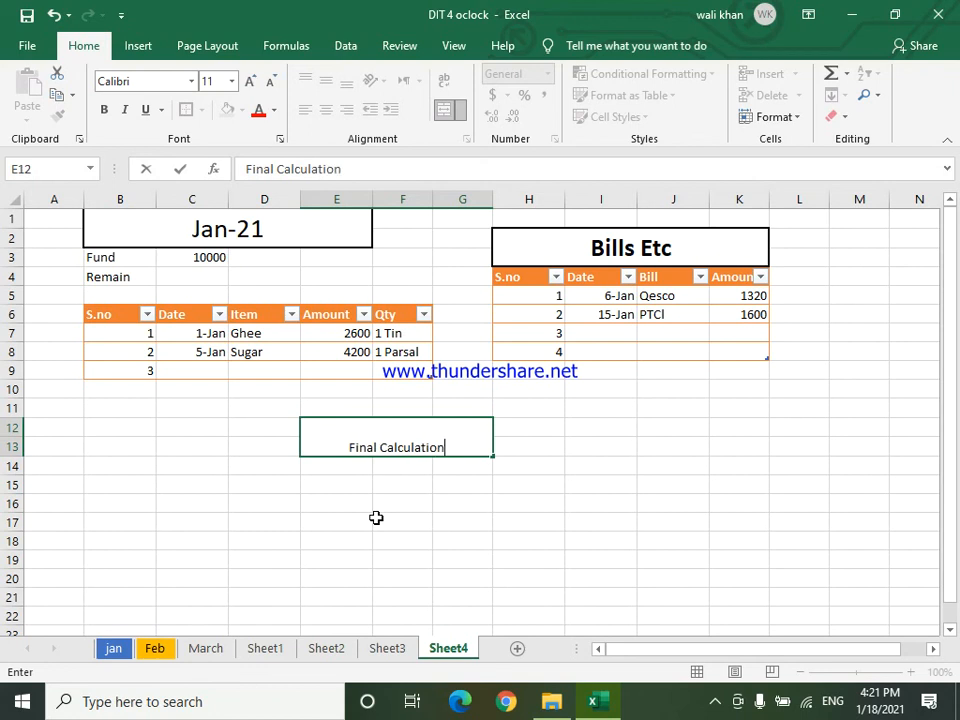
pyautogui.click(347, 541)
# - Middle-align the Final Calculation heading, make it bold and enlarge its font by two sizes
pyautogui.click(392, 449)
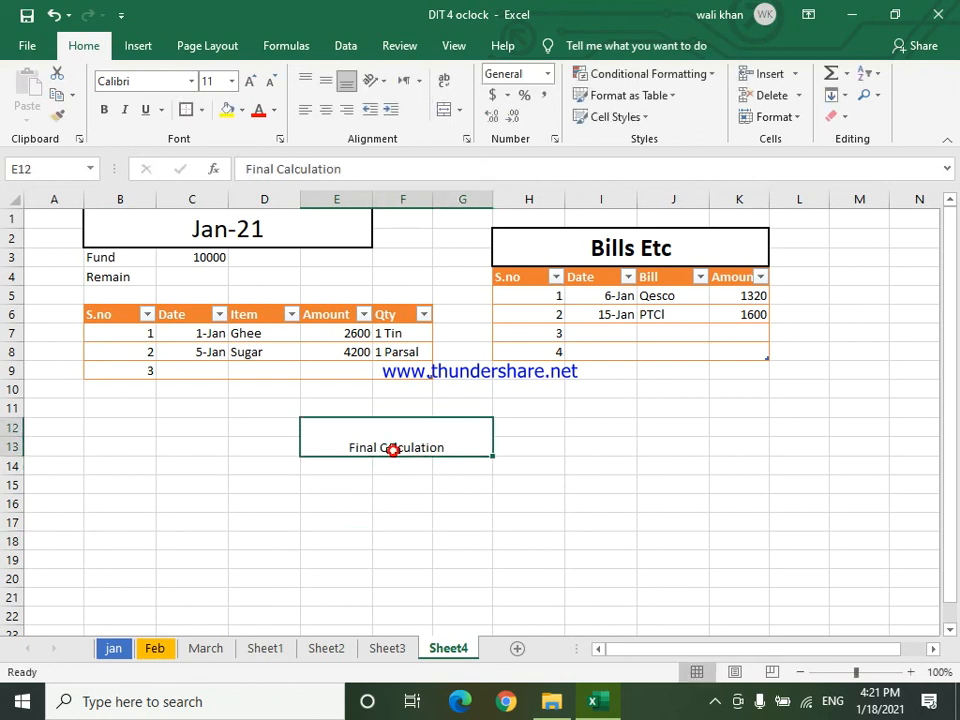
pyautogui.click(323, 80)
pyautogui.click(104, 110)
pyautogui.click(251, 81)
pyautogui.click(255, 81)
pyautogui.click(369, 524)
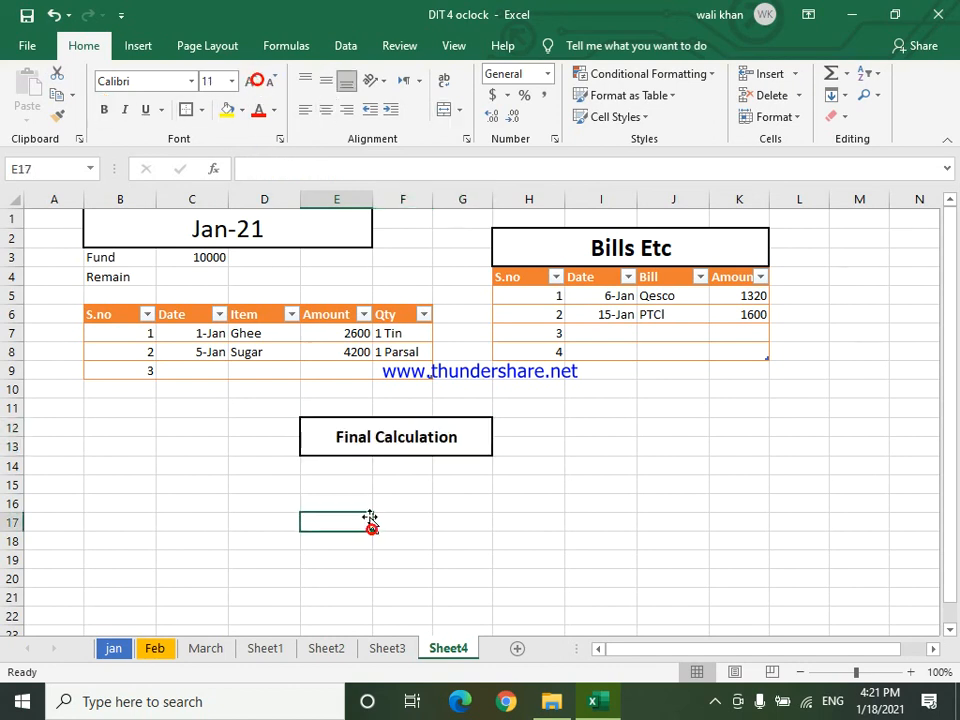
# - Format E14:G15 under the Final Calculation heading as a table without existing headers, using the orange Light style with a filled header row
pyautogui.moveTo(344, 466); pyautogui.dragTo(463, 480)
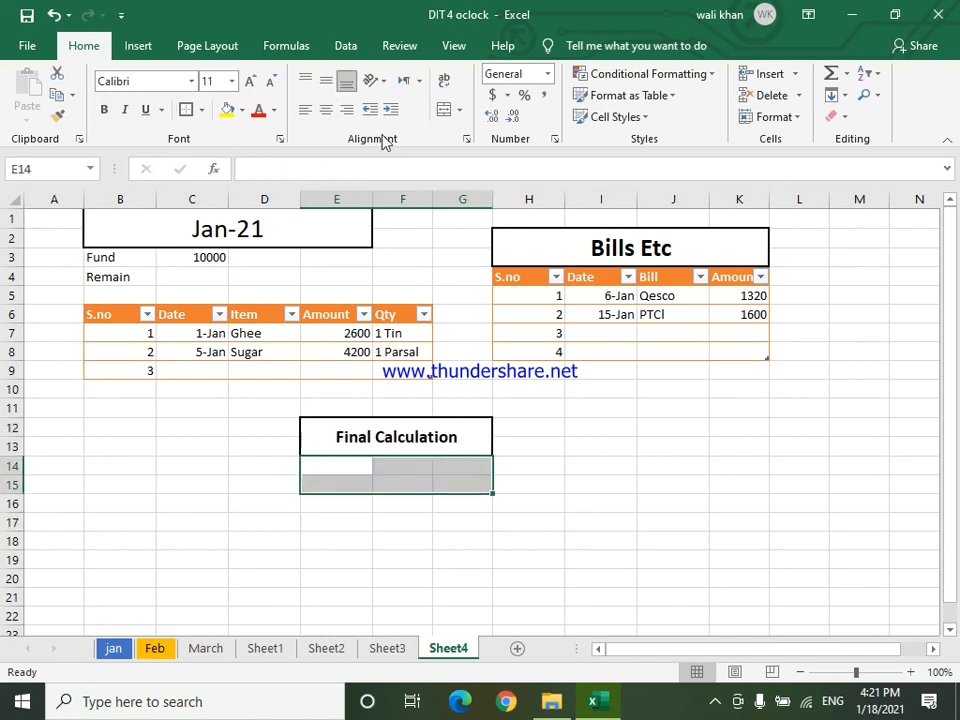
pyautogui.click(602, 96)
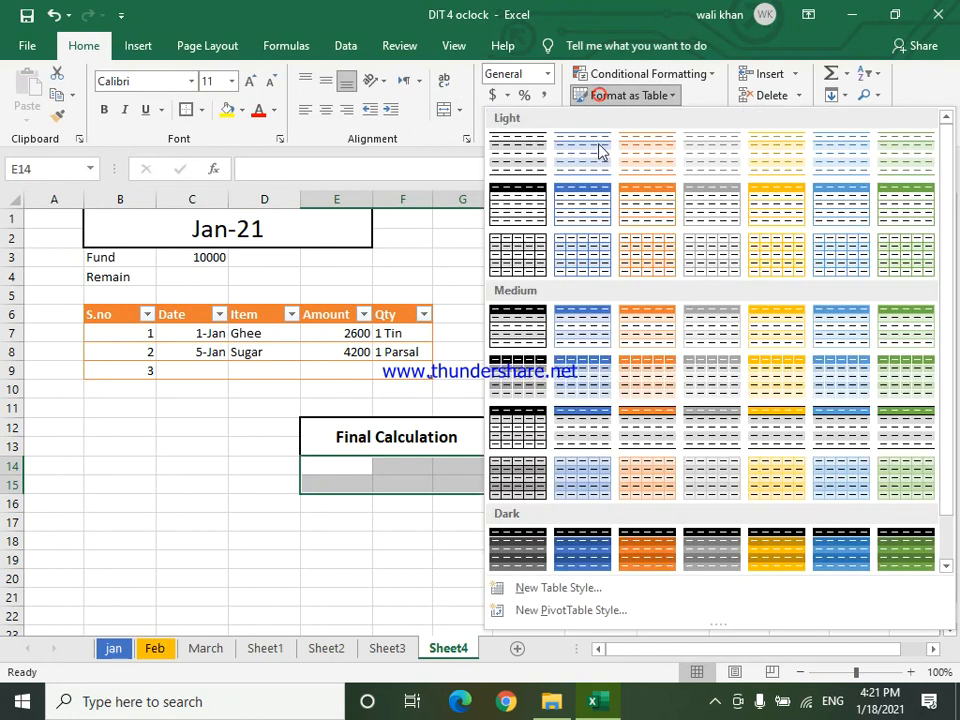
pyautogui.click(653, 208)
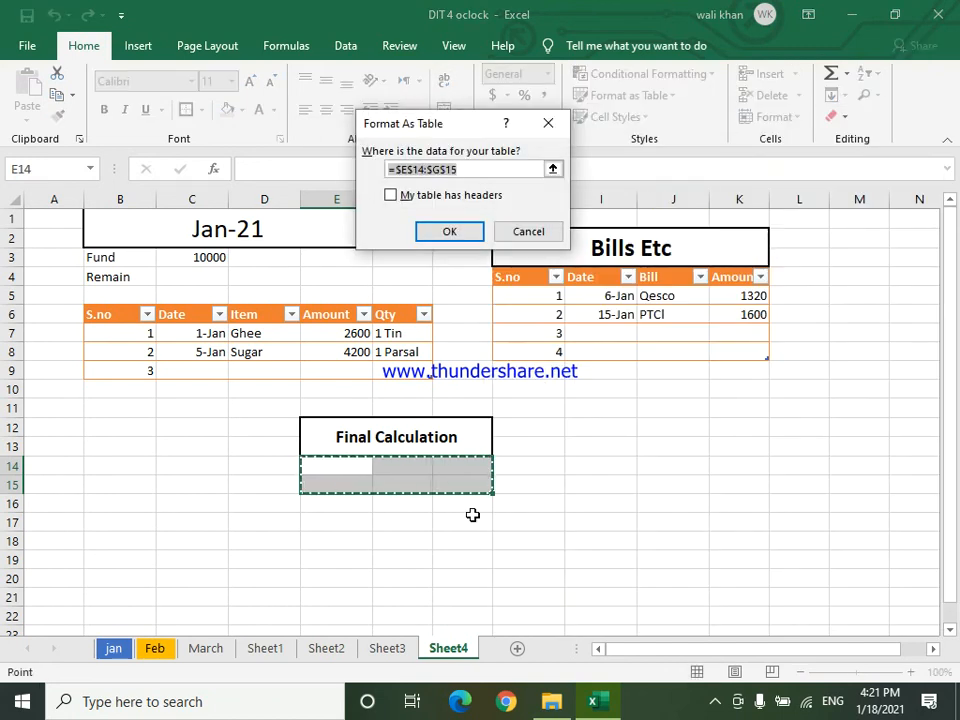
pyautogui.press('Return')
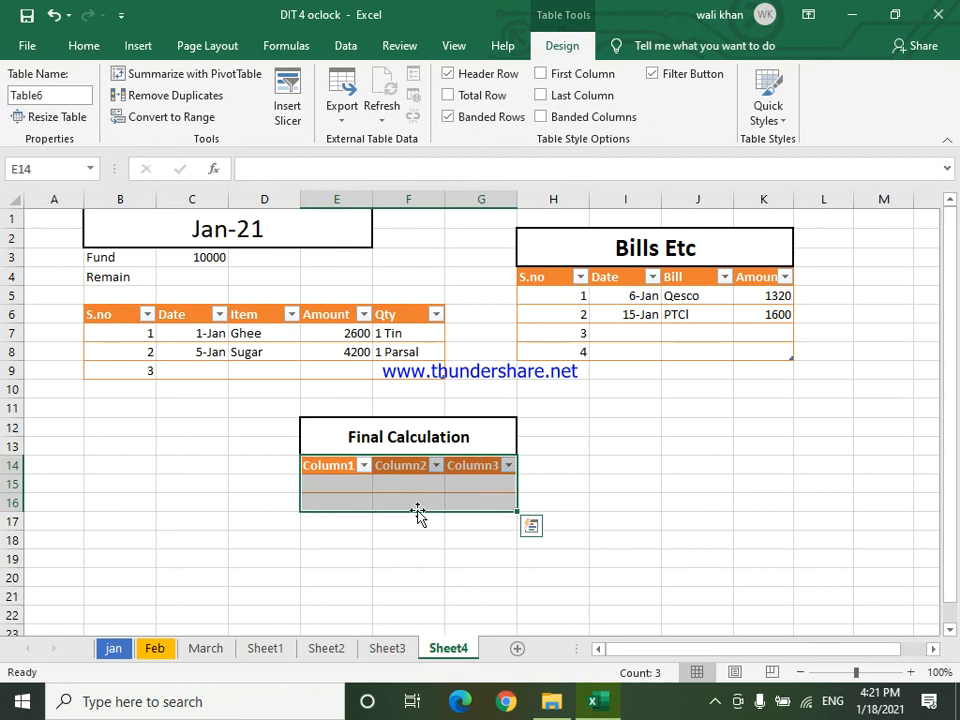
pyautogui.click(422, 551)
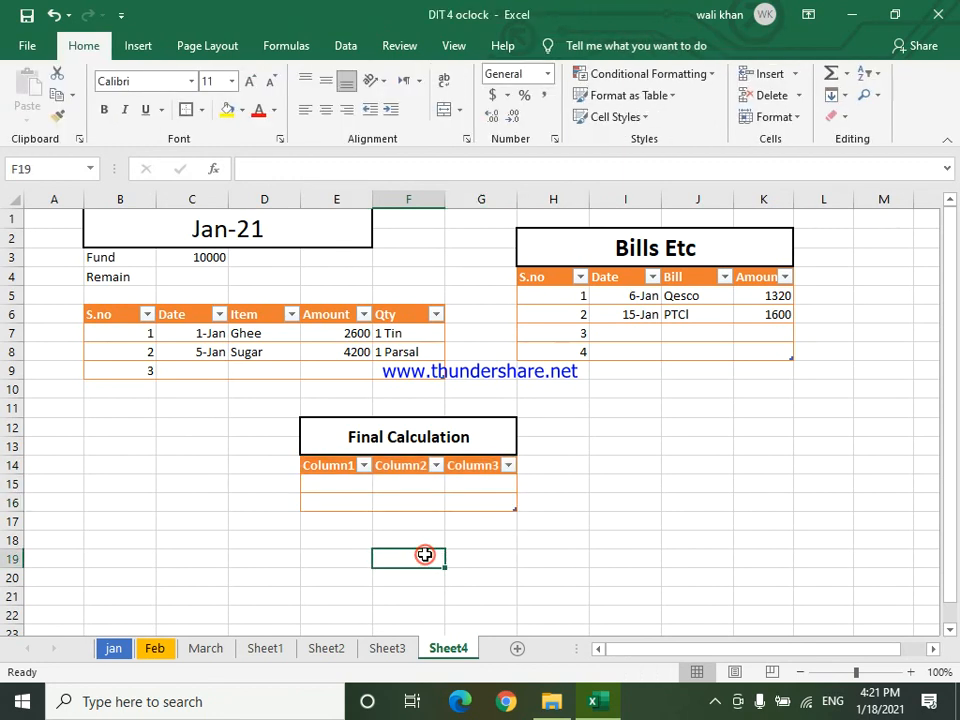
# - Head the first column of the Final Calculation table Table and label its two rows Rashaan etc and Bills
pyautogui.click(336, 480)
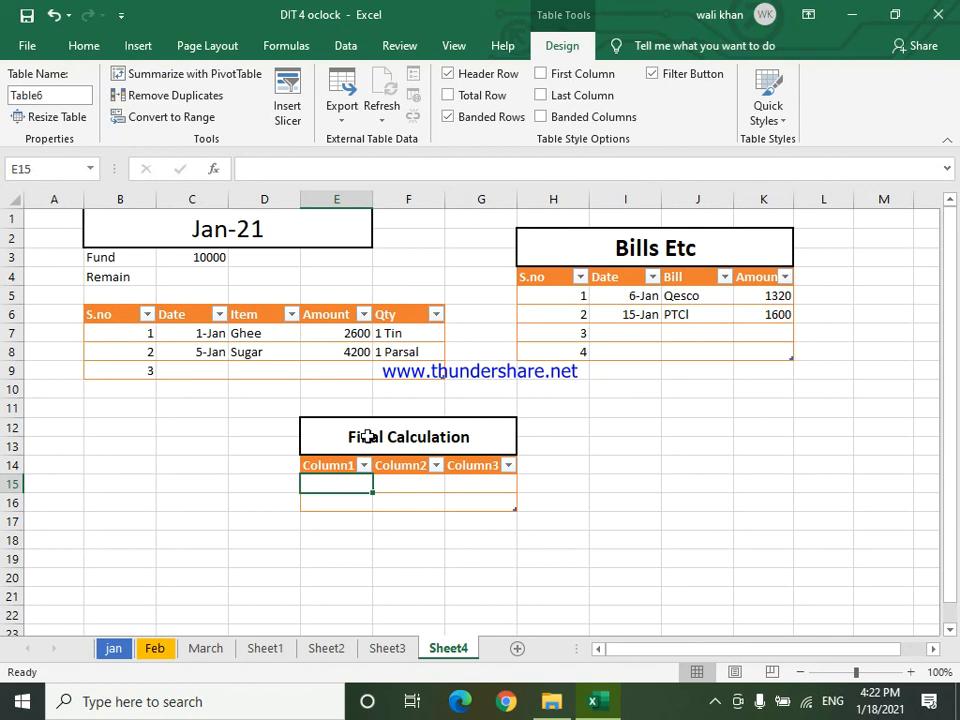
pyautogui.write('R')
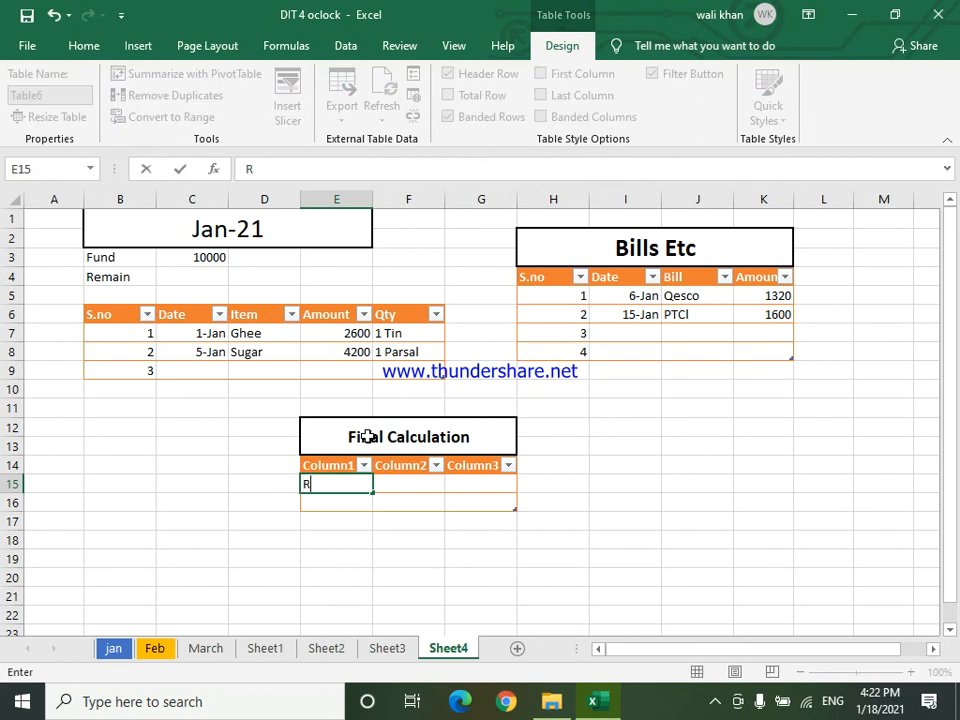
pyautogui.write('ashaan')
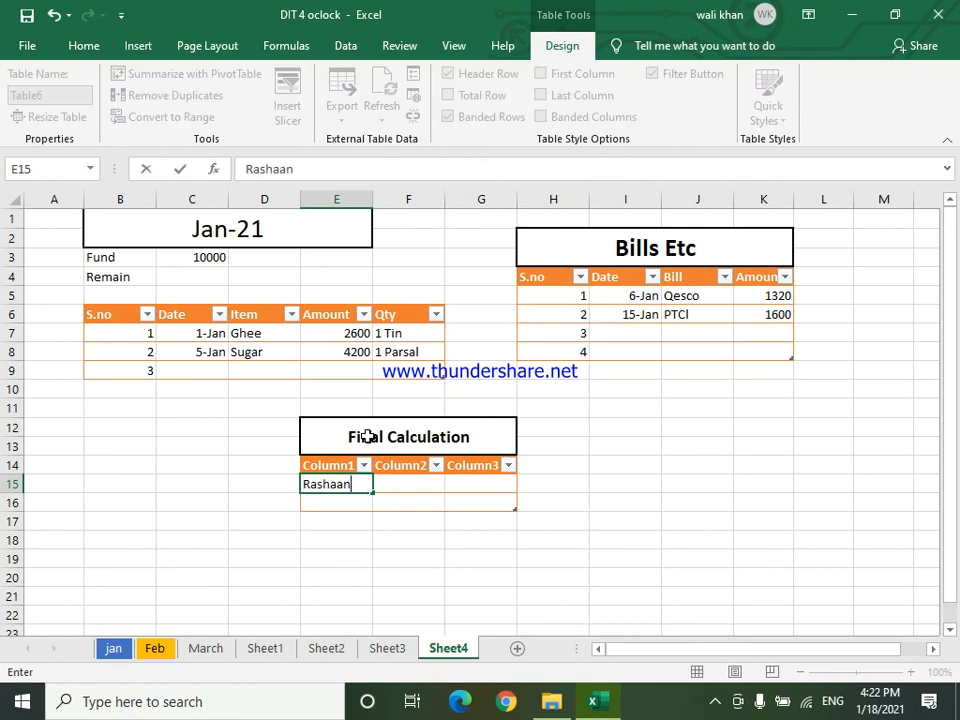
pyautogui.write(' etc')
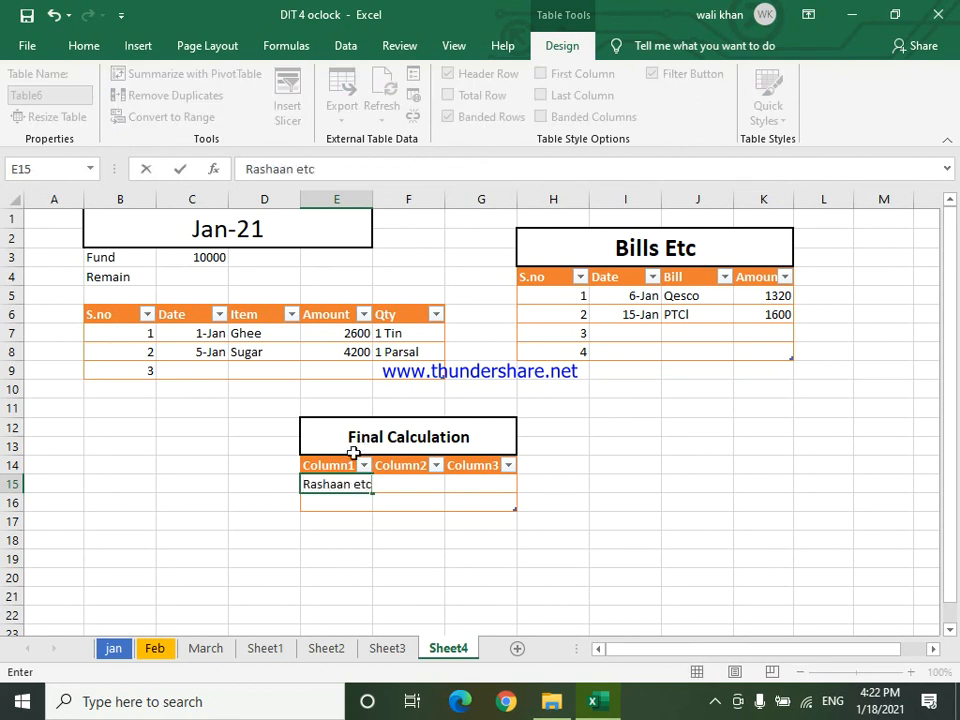
pyautogui.click(341, 507)
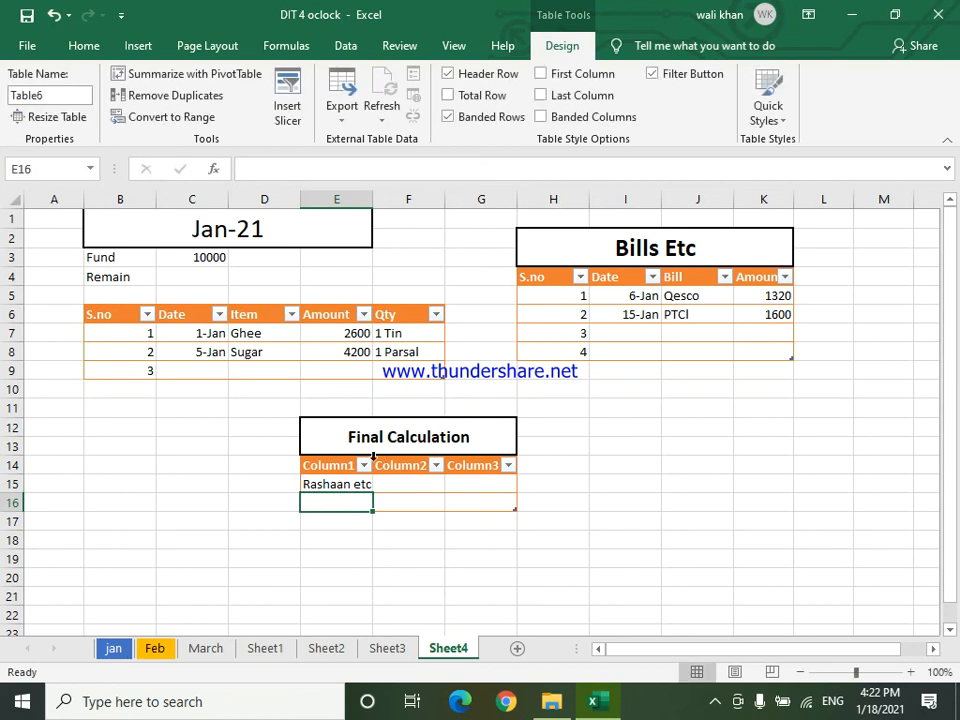
pyautogui.click(357, 483)
pyautogui.click(341, 467)
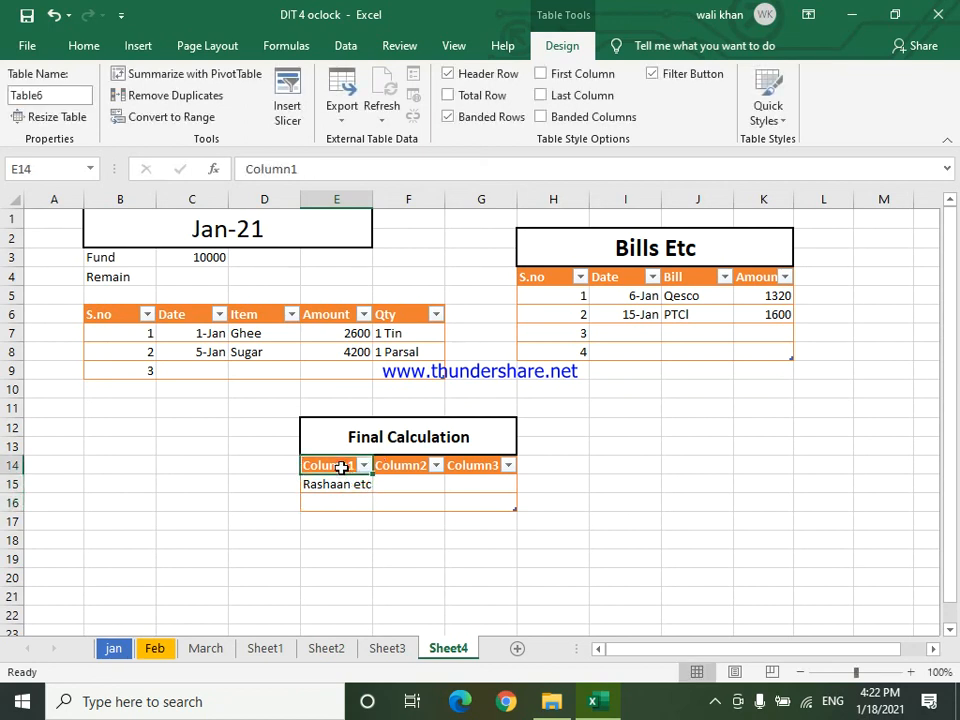
pyautogui.write('Table')
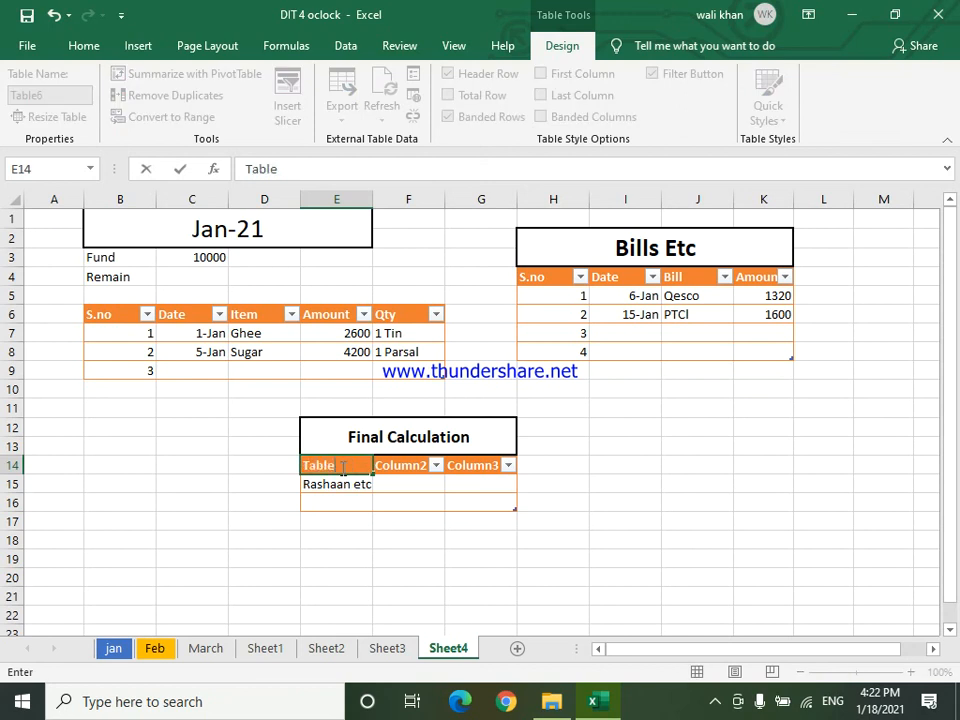
pyautogui.click(330, 507)
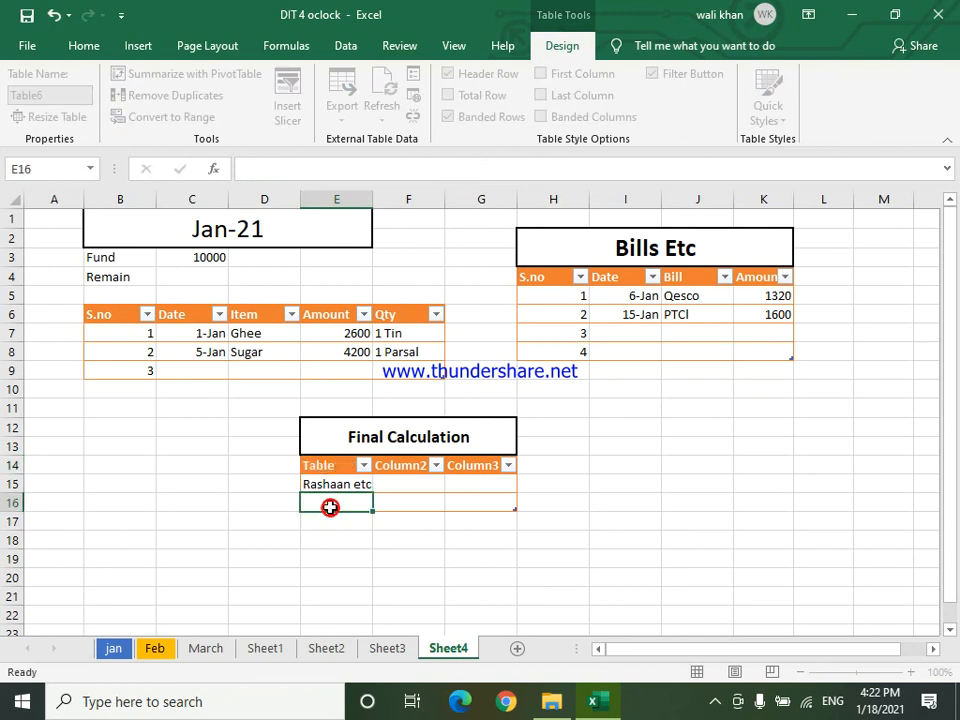
pyautogui.write('Bil')
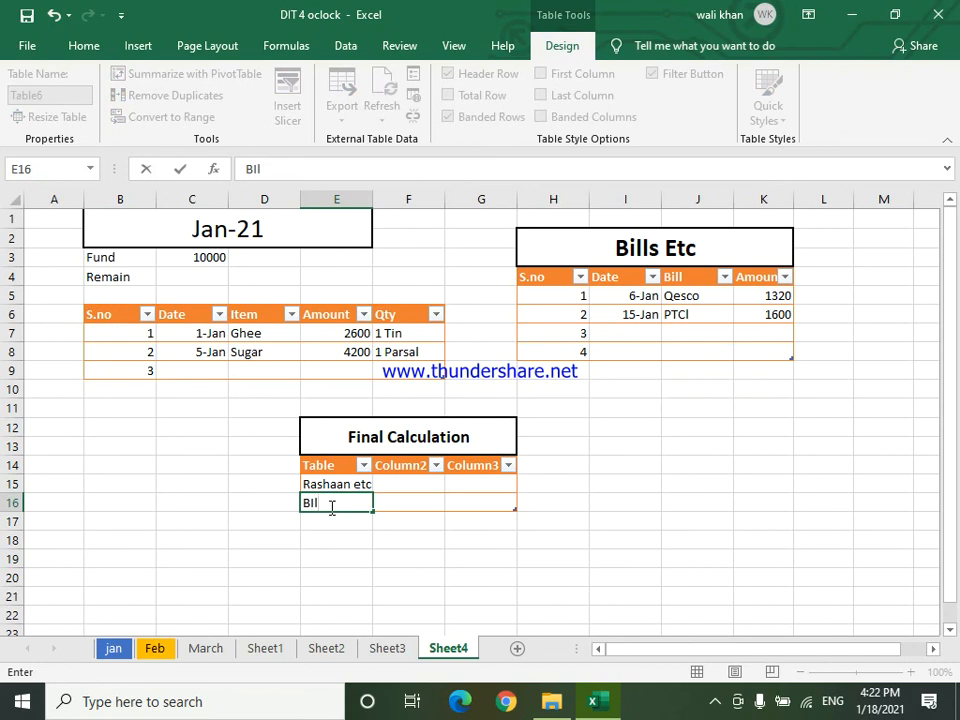
pyautogui.write('ls')
pyautogui.click(422, 617)
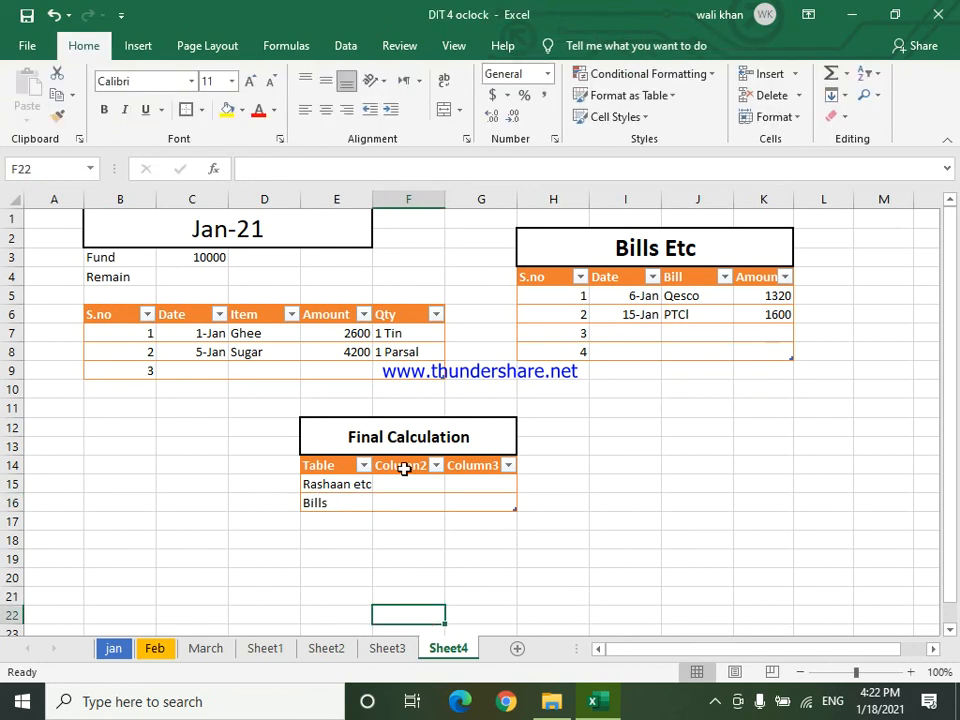
# - Rename the second column header of the Final Calculation table in F14 as Total
pyautogui.click(404, 468)
pyautogui.write('Total')
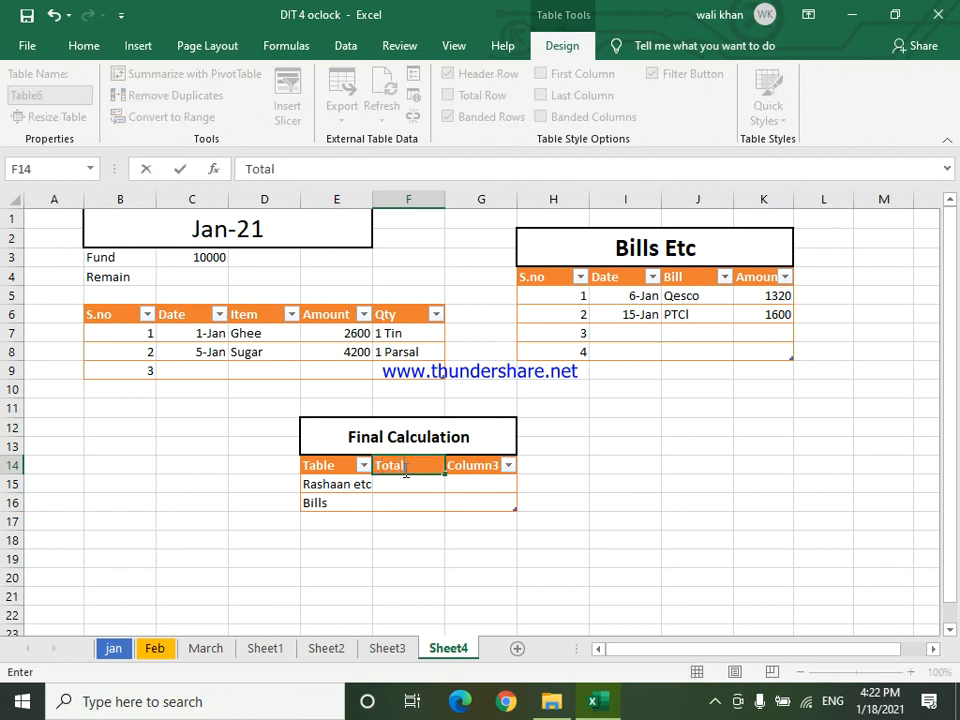
pyautogui.click(417, 600)
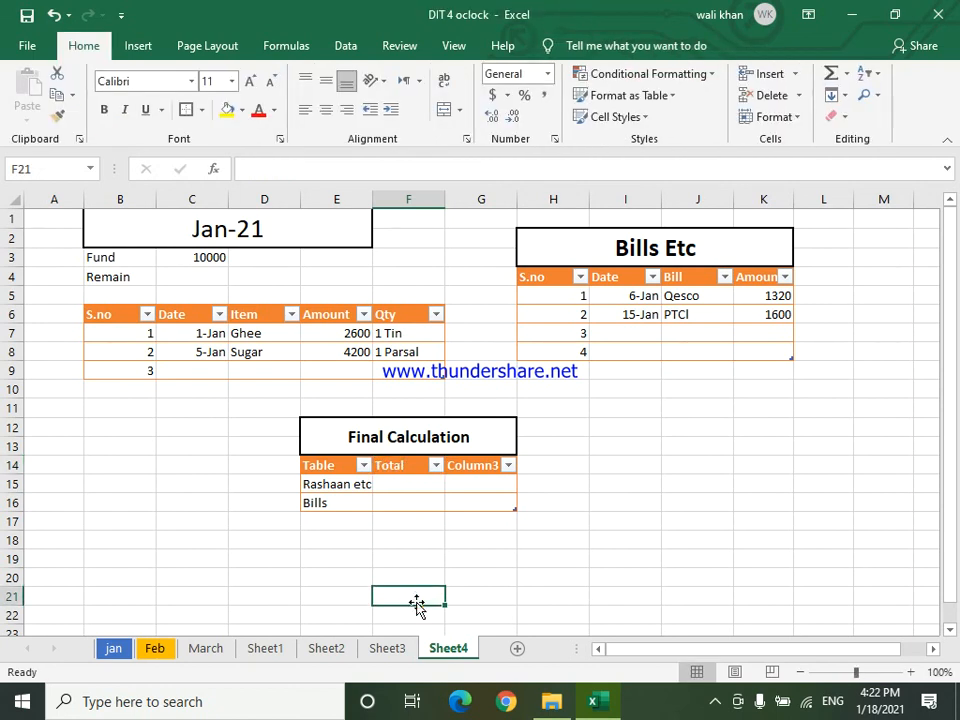
# - Enter a SUM formula in F15 that totals the item table's Amount column, E7:E9, for Rashaan etc
pyautogui.click(413, 491)
pyautogui.write('=su')
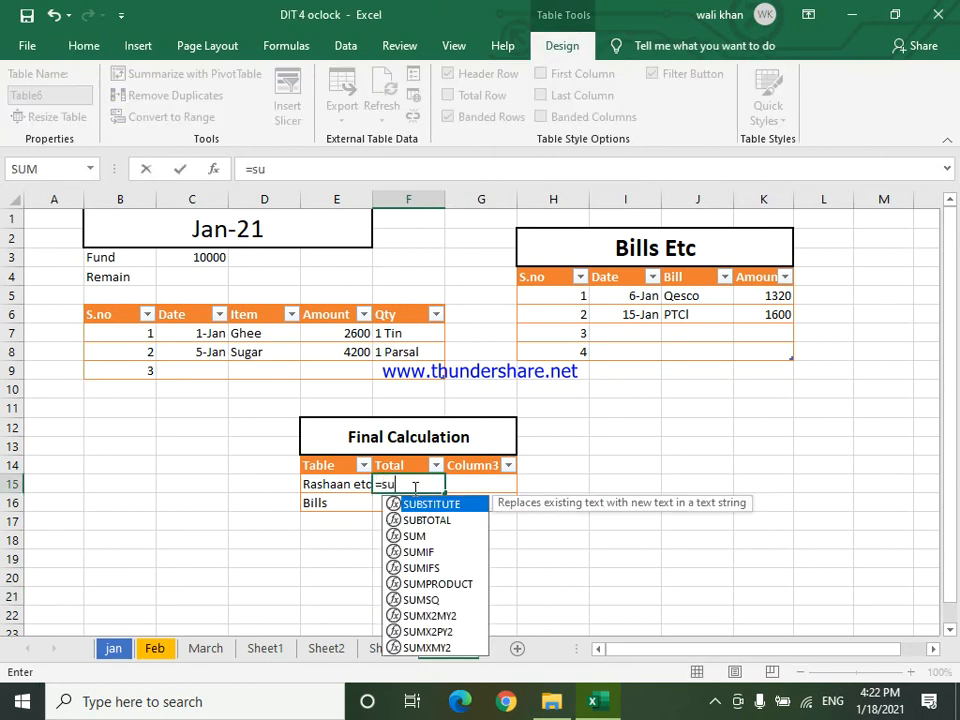
pyautogui.write('m')
pyautogui.press('Tab')
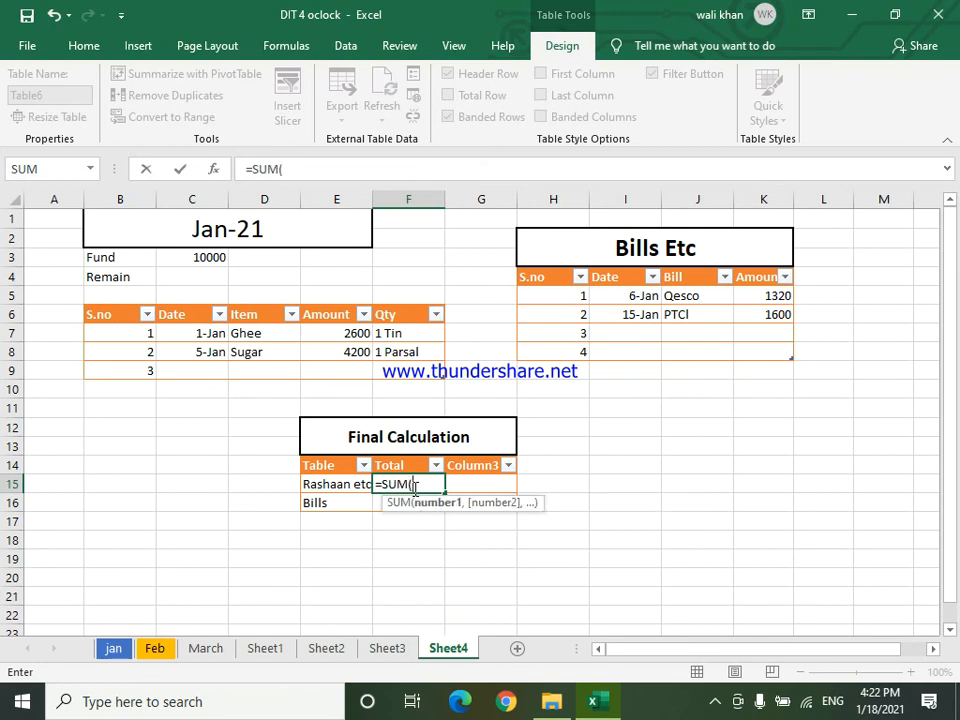
pyautogui.moveTo(356, 330); pyautogui.dragTo(352, 368)
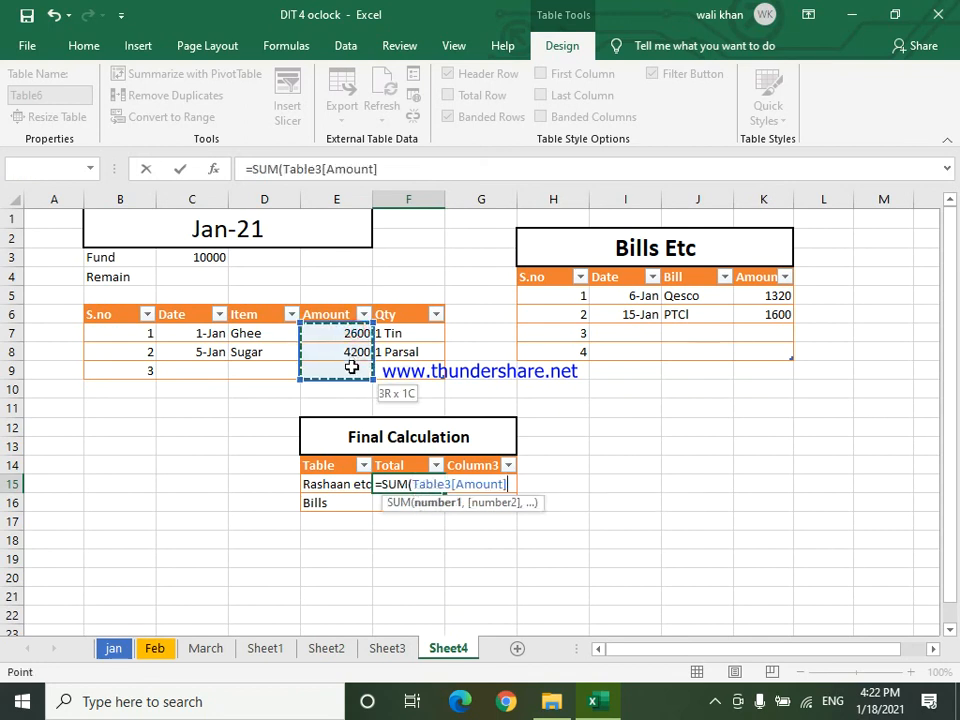
pyautogui.press('Return')
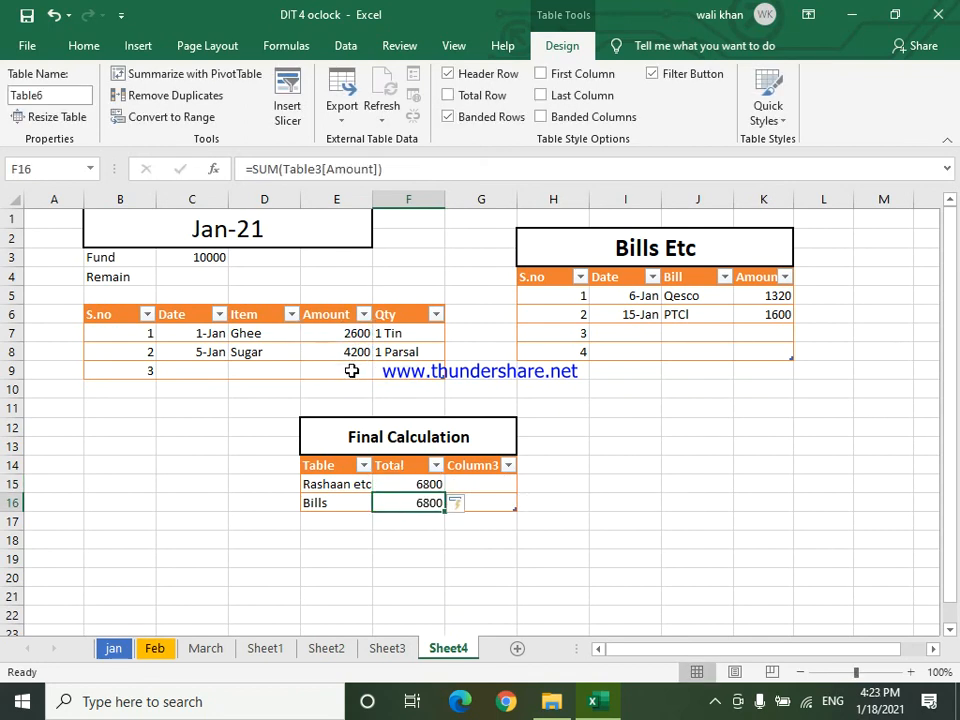
pyautogui.click(495, 484)
pyautogui.write('+sum')
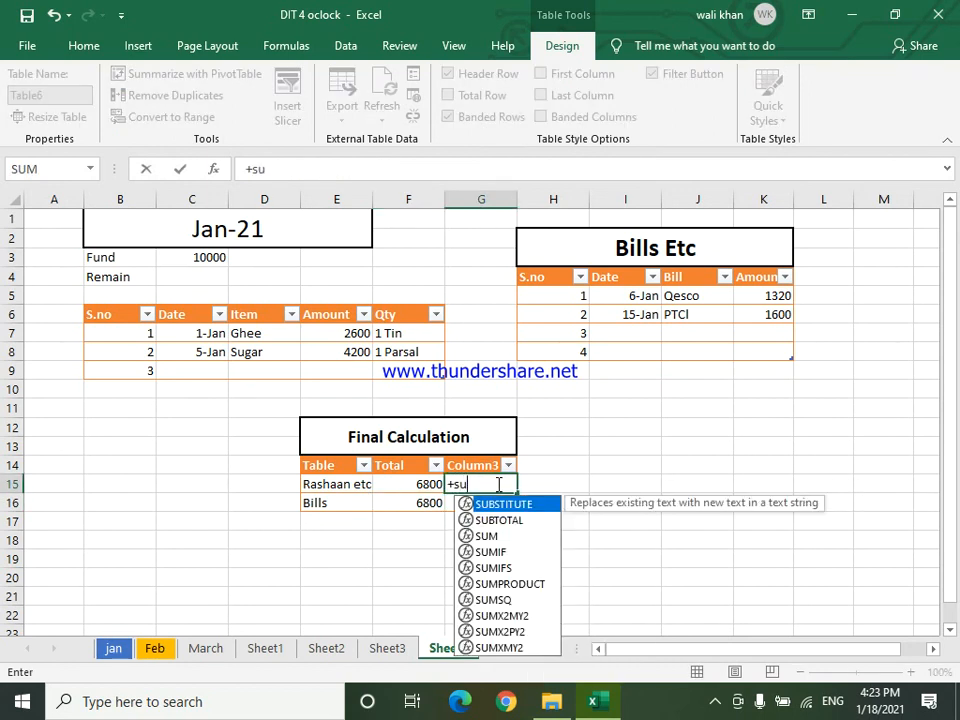
pyautogui.press('BackSpace')
pyautogui.press('BackSpace')
pyautogui.press('BackSpace')
pyautogui.press('BackSpace')
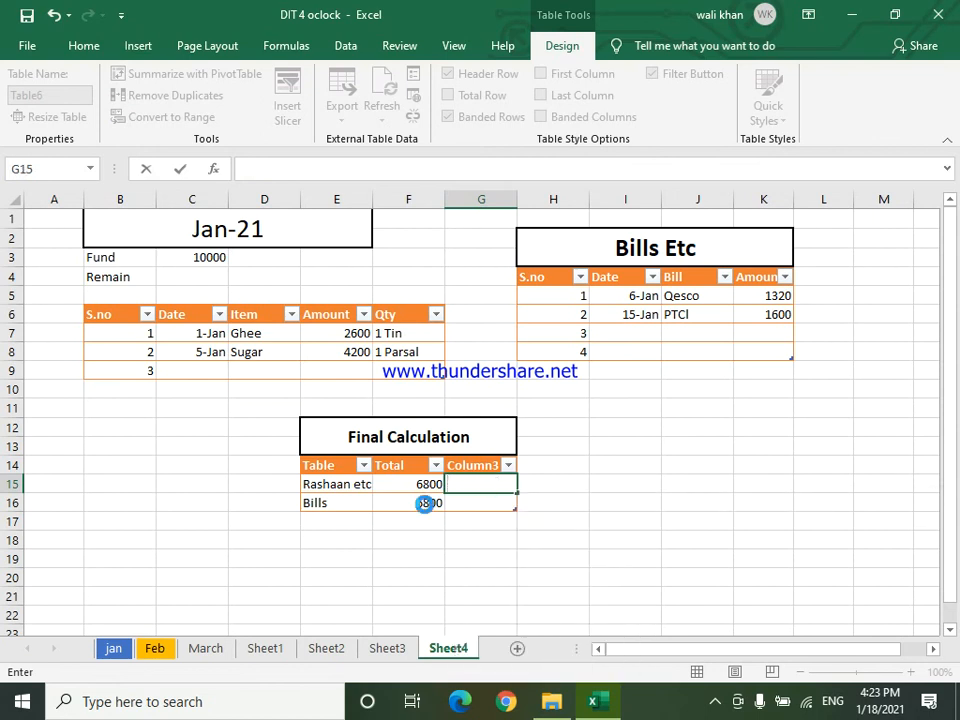
# - Enter a SUM formula in F16 that totals the Bills Etc table's Amount column, K5:K8, for Bills
pyautogui.click(427, 500)
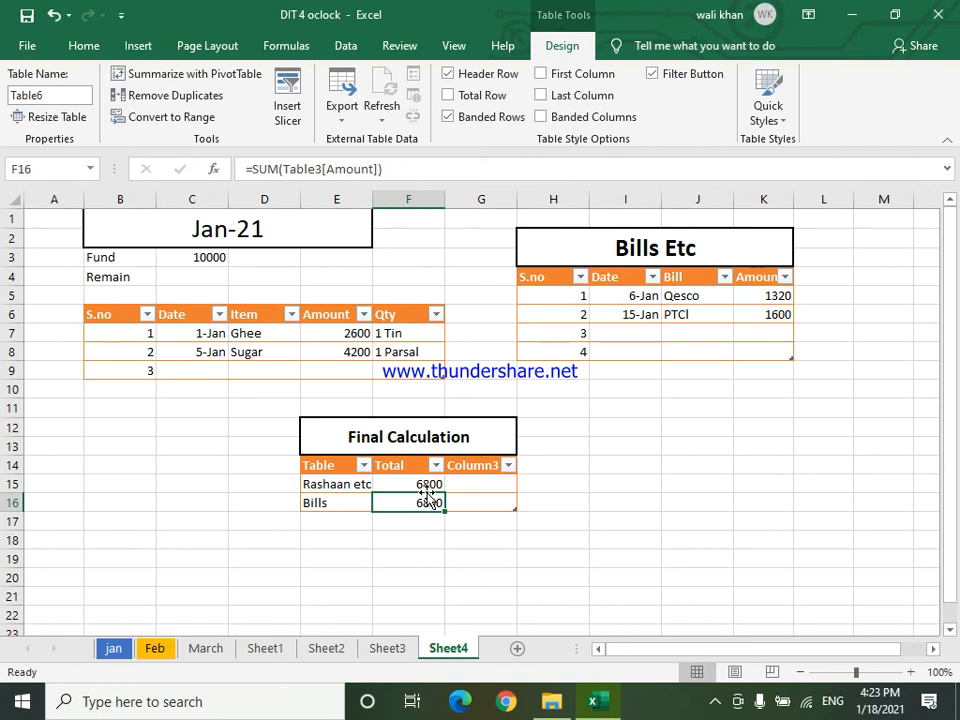
pyautogui.write('=sum')
pyautogui.press('Tab')
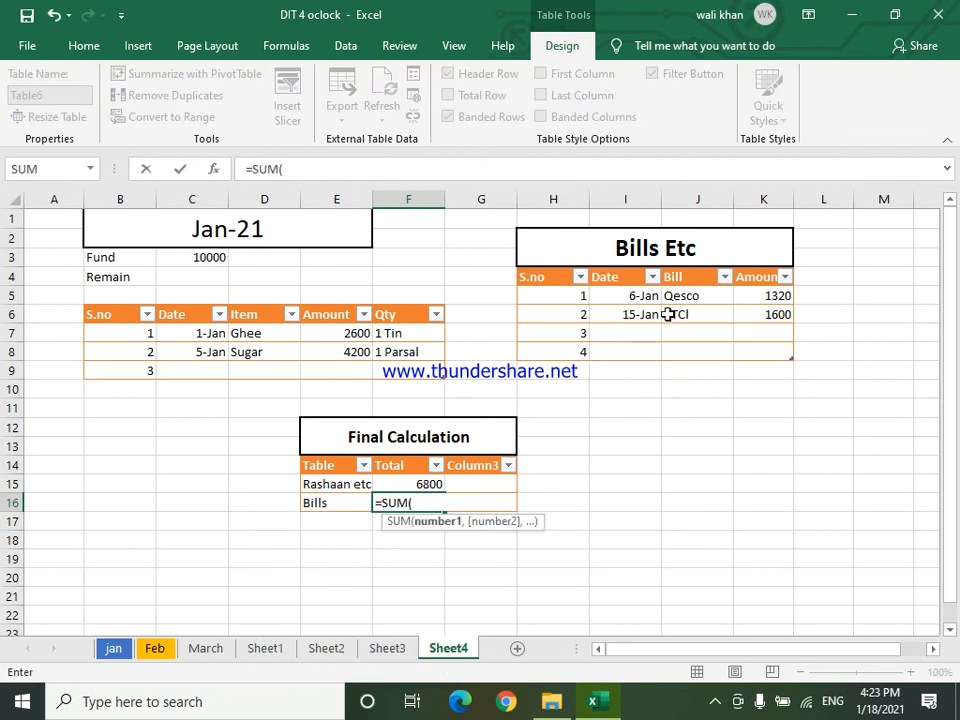
pyautogui.moveTo(779, 295); pyautogui.dragTo(772, 347)
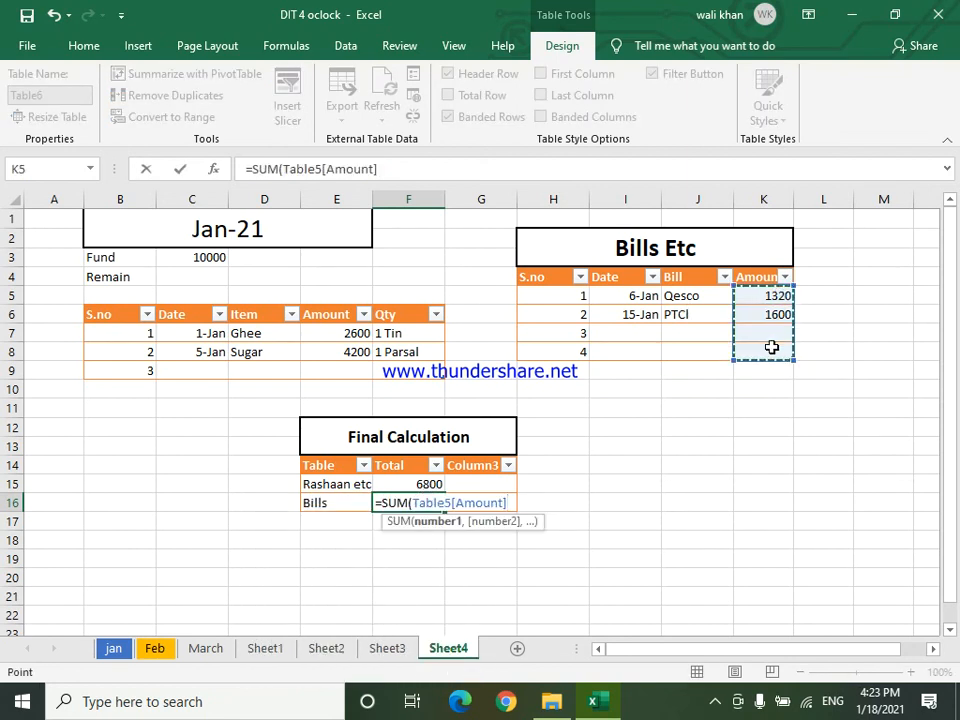
pyautogui.press('Return')
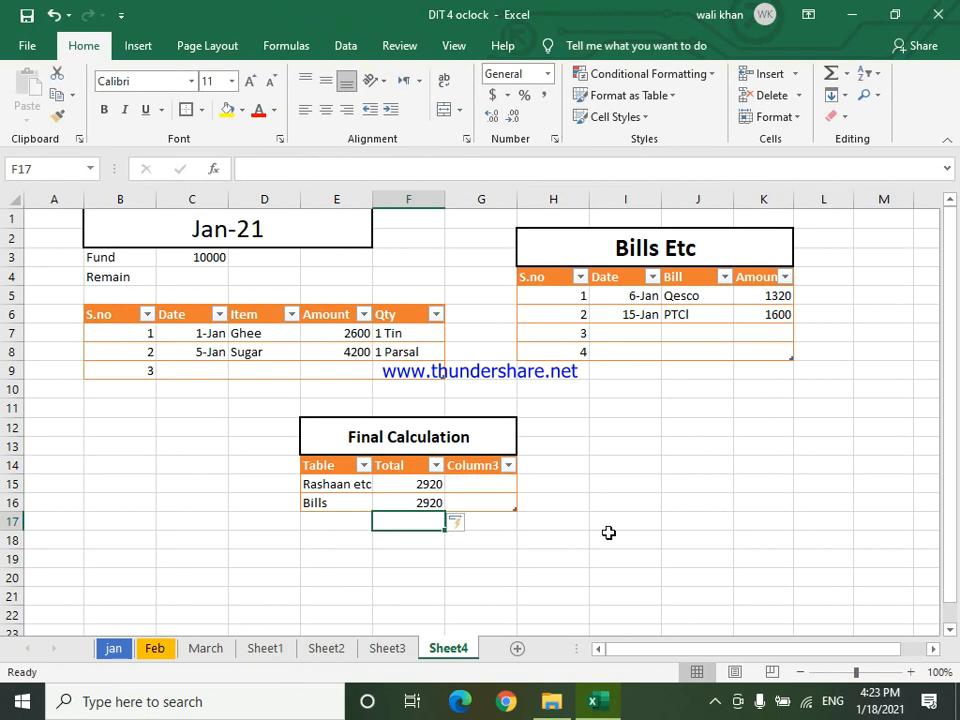
# - Turn off the filter buttons in the header row of the Final Calculation table
pyautogui.click(428, 466)
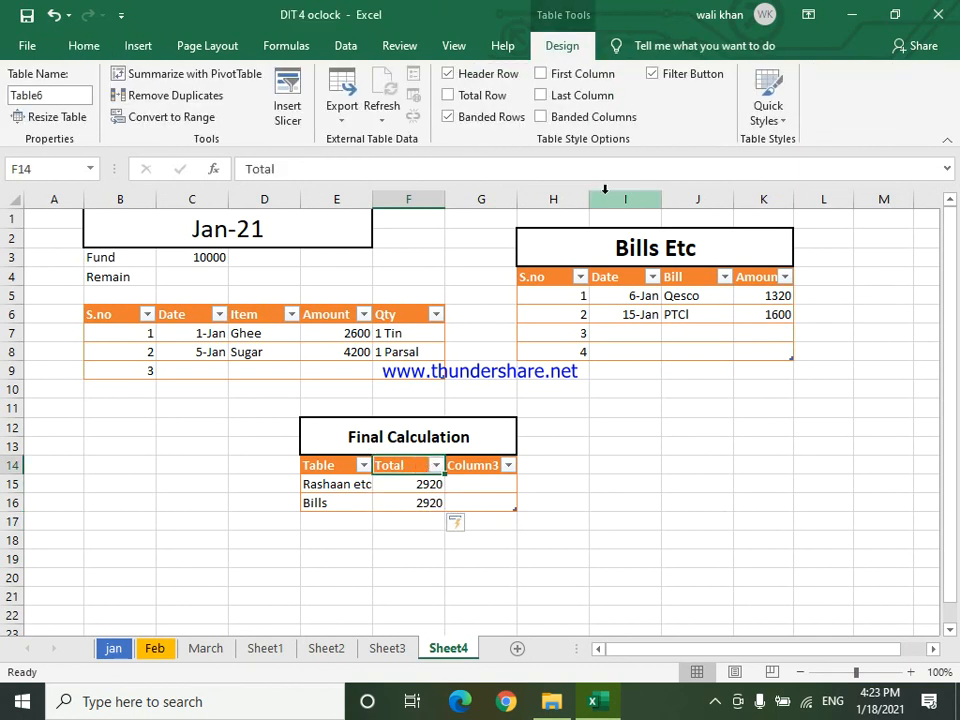
pyautogui.click(95, 46)
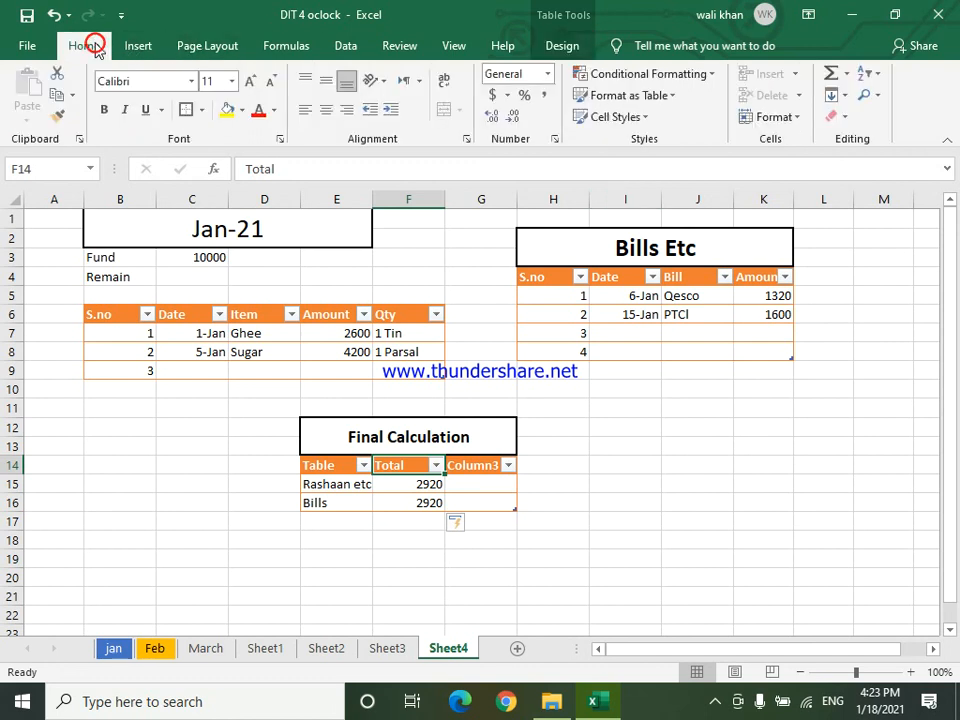
pyautogui.click(868, 76)
pyautogui.click(874, 165)
pyautogui.click(875, 166)
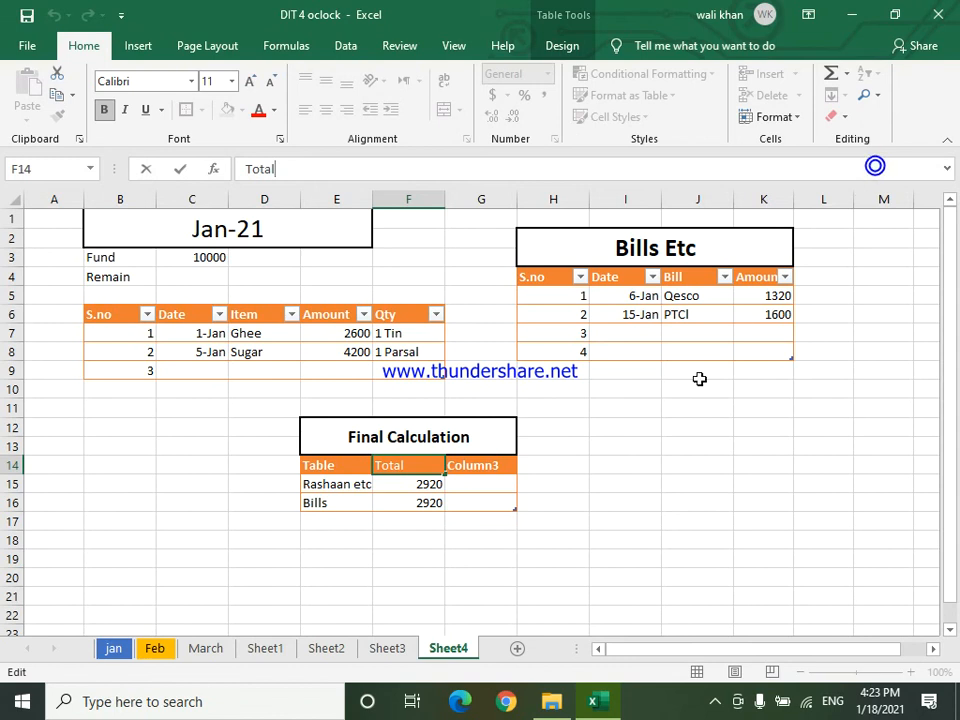
pyautogui.click(626, 487)
# - Re-enter the Rashaan etc total in F15 as a SUM of the item table's Amount column, E7:E9
pyautogui.click(416, 505)
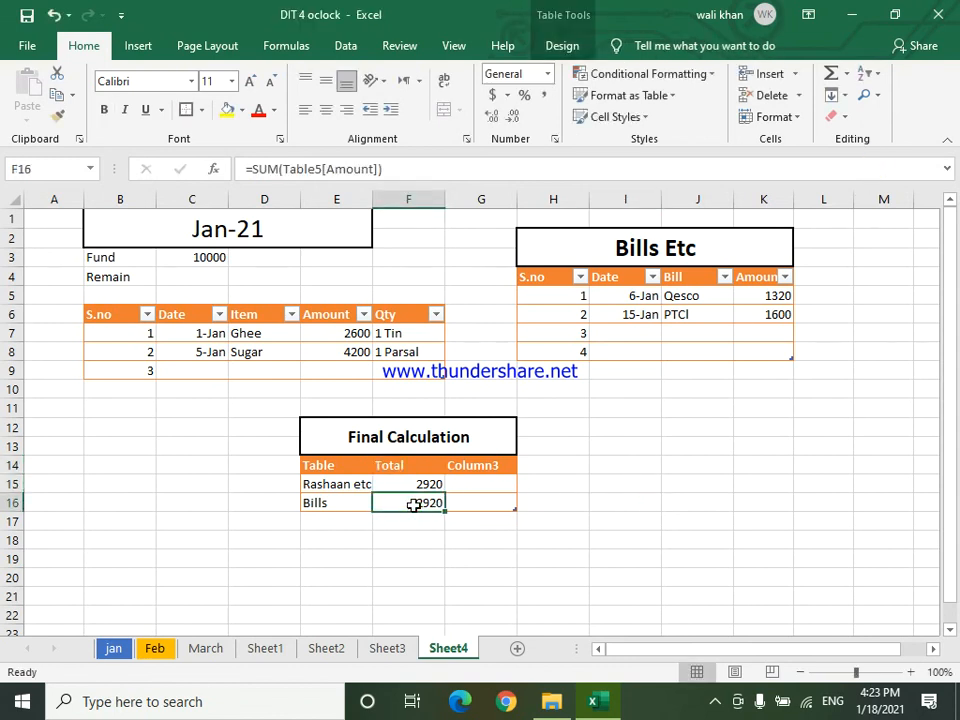
pyautogui.click(427, 485)
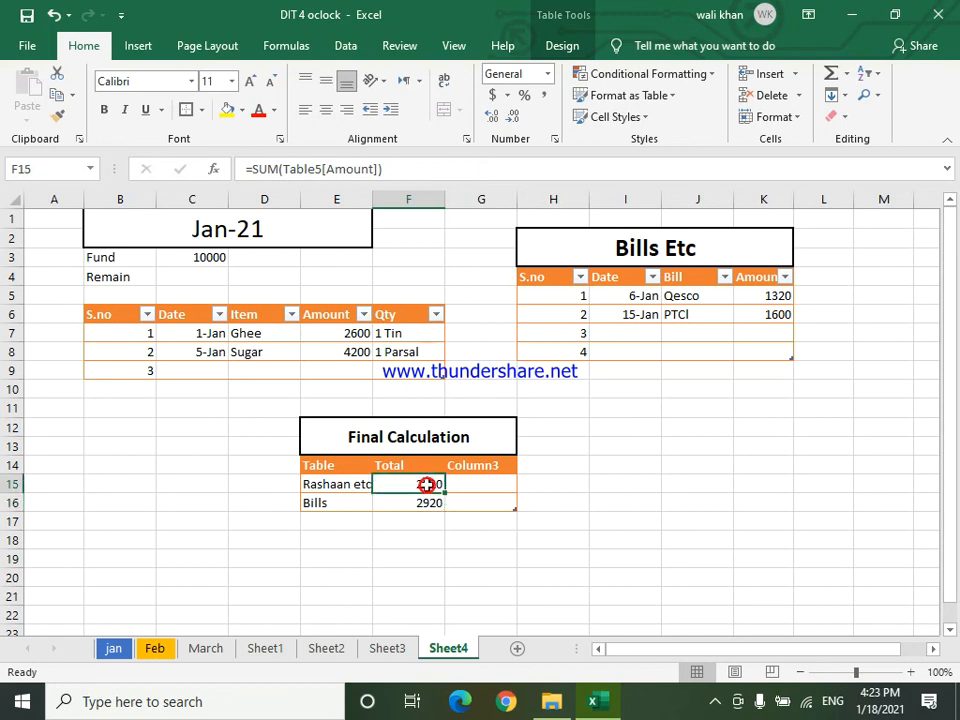
pyautogui.write('+sum')
pyautogui.press('BackSpace')
pyautogui.press('BackSpace')
pyautogui.press('BackSpace')
pyautogui.press('BackSpace')
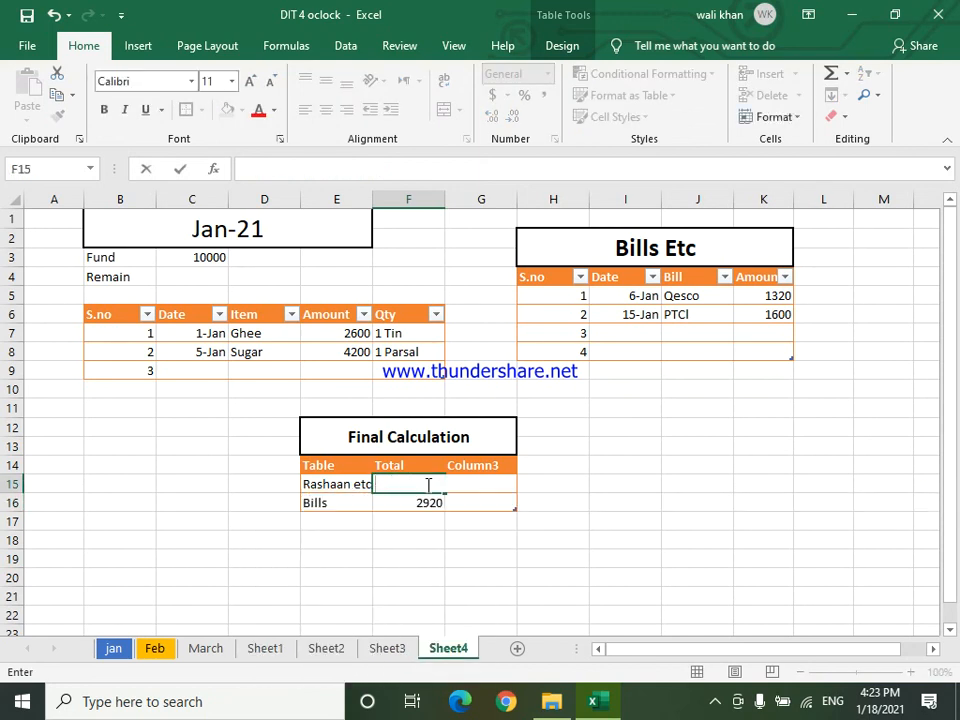
pyautogui.write('=su')
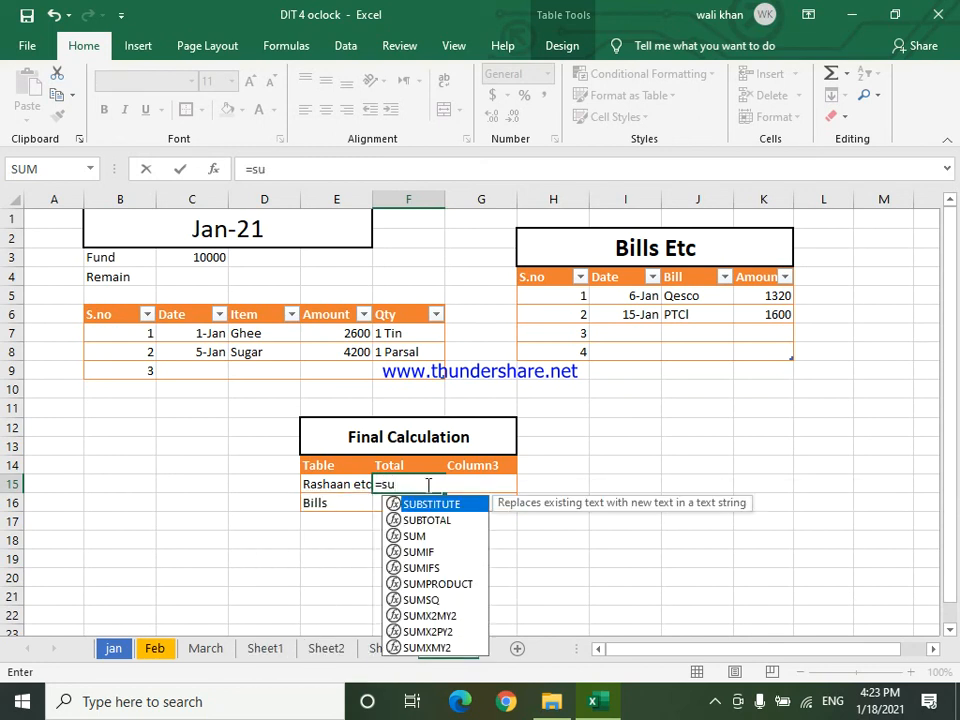
pyautogui.press('BackSpace')
pyautogui.write('sum')
pyautogui.press('BackSpace')
pyautogui.press('BackSpace')
pyautogui.press('BackSpace')
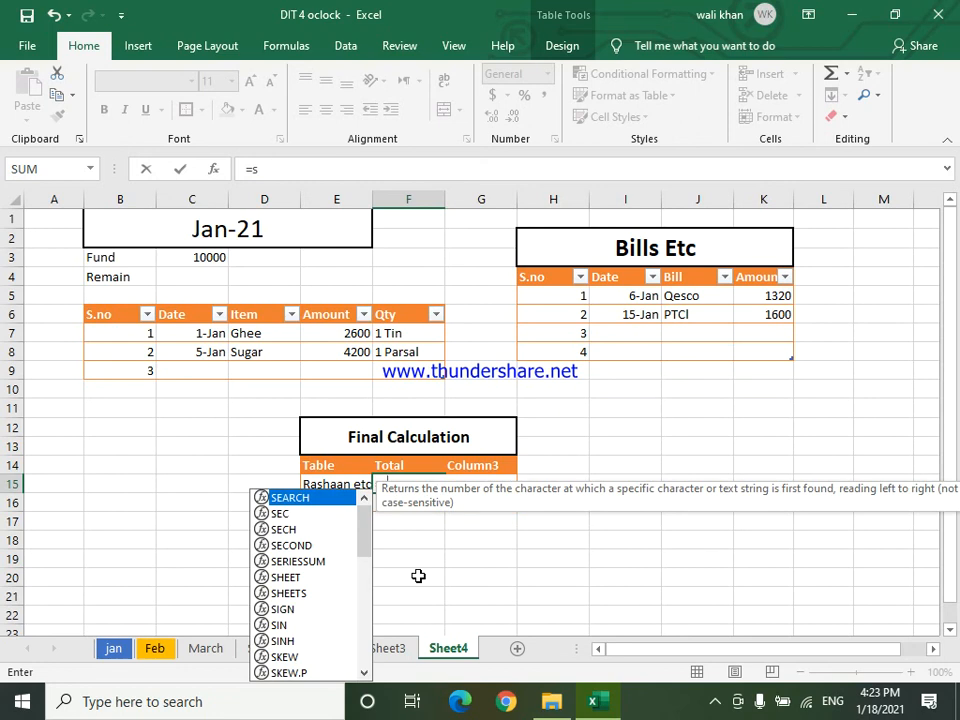
pyautogui.write('um')
pyautogui.press('Tab')
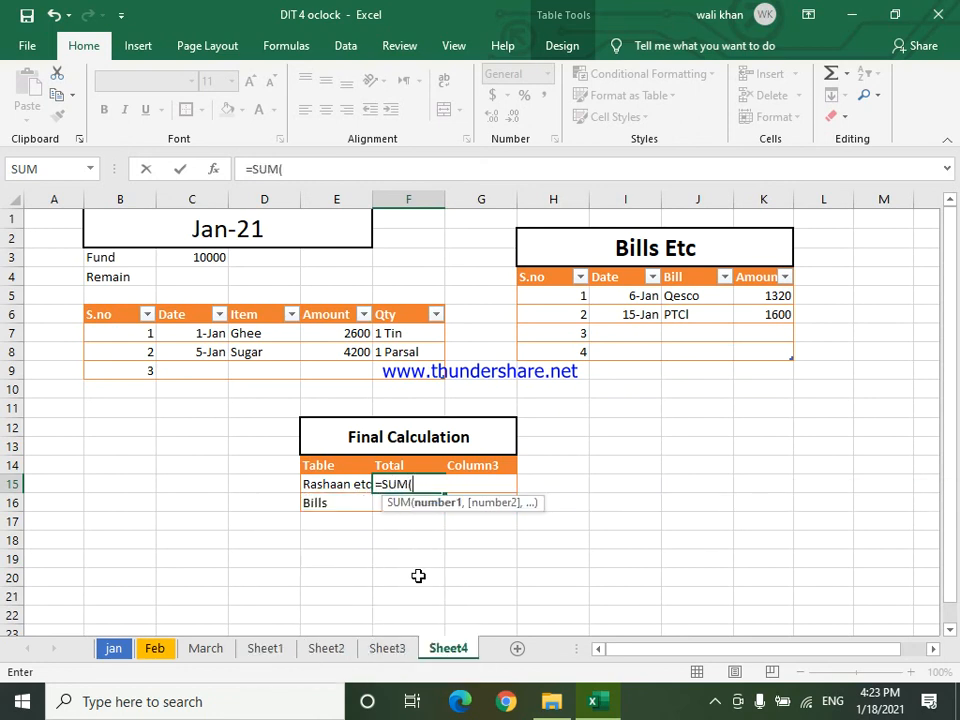
pyautogui.moveTo(357, 330); pyautogui.dragTo(348, 367)
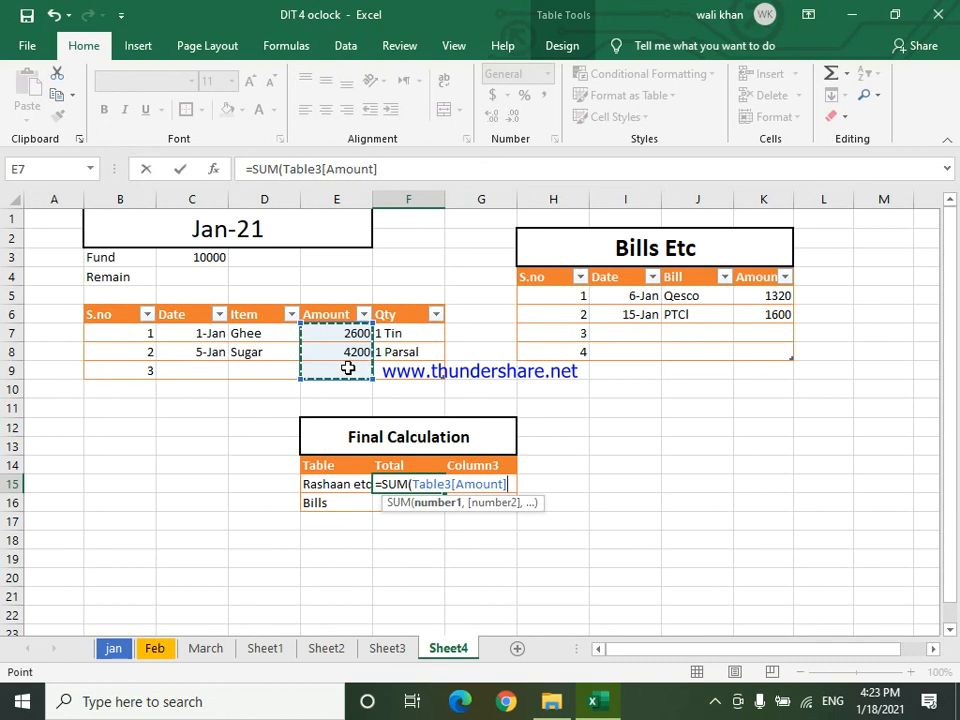
pyautogui.press('Return')
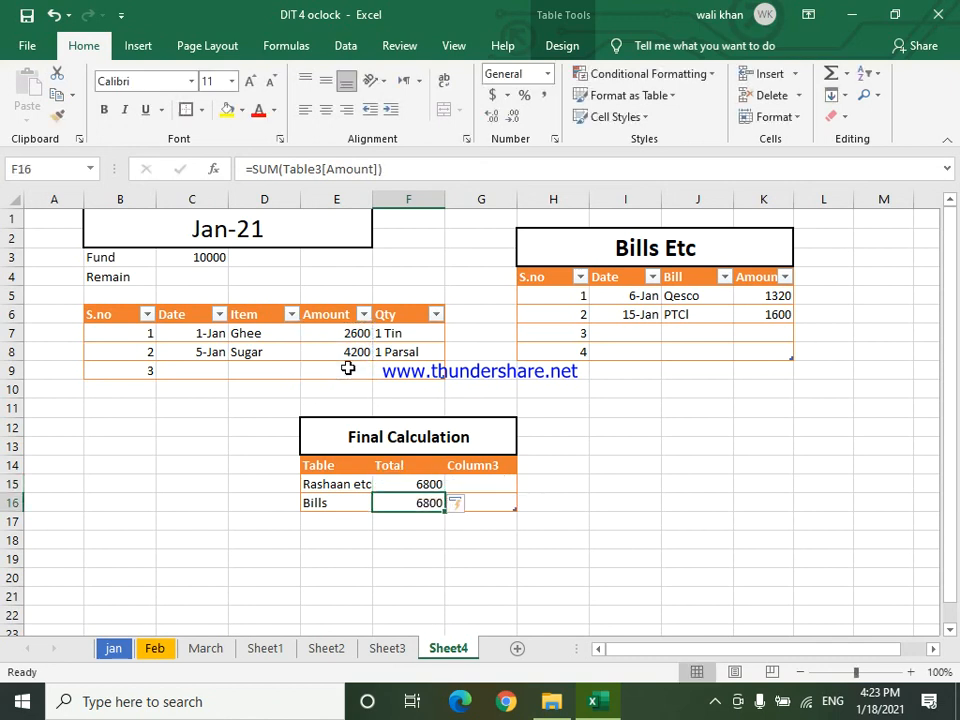
# - Undo the Final Calculation table's formulas, filter change, labels and table formatting, back to the bare heading in E12
pyautogui.click(416, 484)
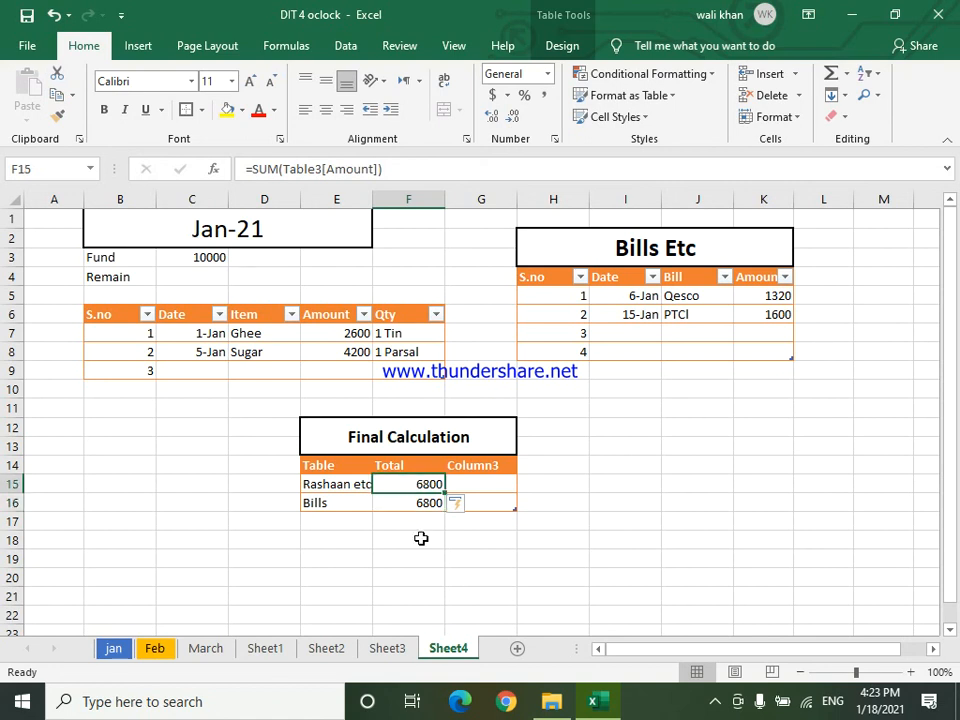
pyautogui.hotkey('ctrl', 'z')
pyautogui.hotkey('ctrl', 'z')
pyautogui.hotkey('ctrl', 'z')
pyautogui.hotkey('ctrl', 'z')
pyautogui.hotkey('ctrl', 'z')
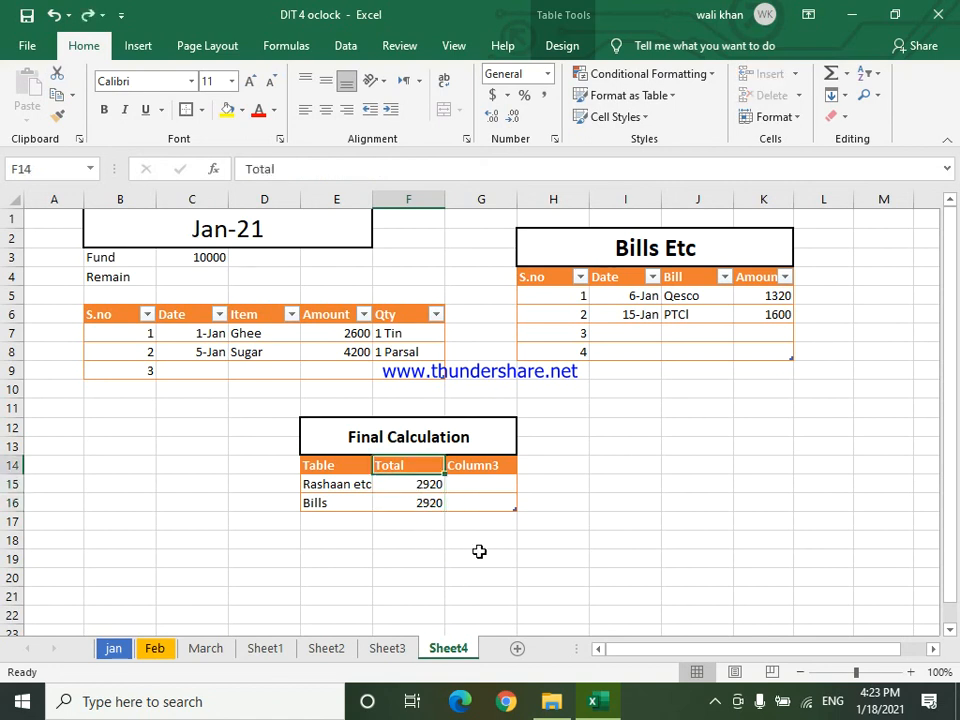
pyautogui.hotkey('ctrl', 'z')
pyautogui.hotkey('ctrl', 'z')
pyautogui.hotkey('ctrl', 'z')
pyautogui.hotkey('ctrl', 'z')
pyautogui.hotkey('ctrl', 'z')
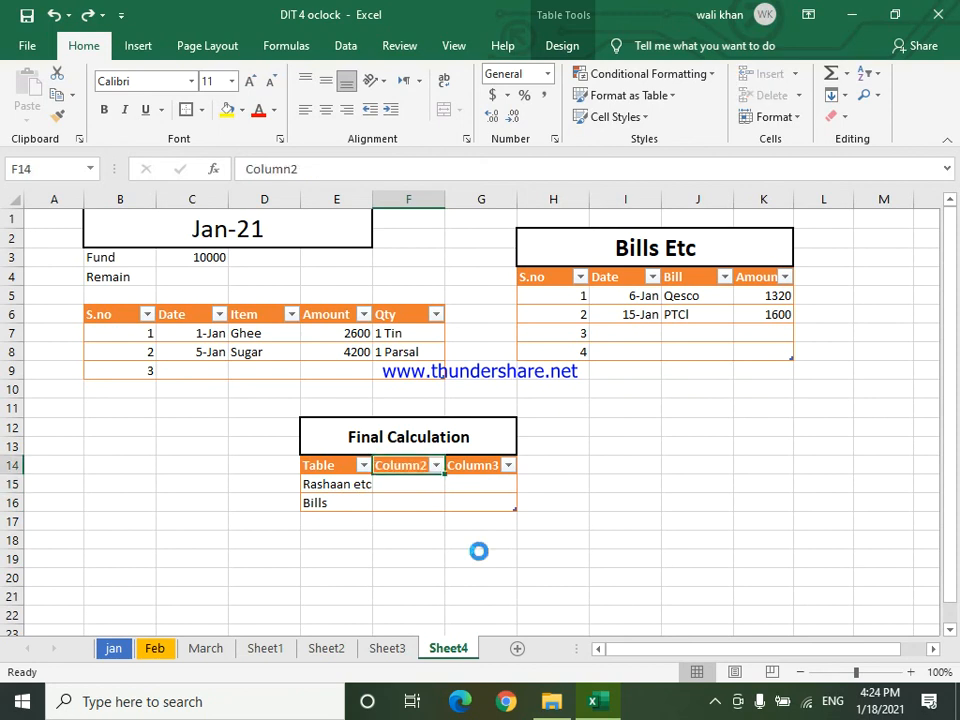
pyautogui.hotkey('ctrl', 'z')
pyautogui.hotkey('ctrl', 'z')
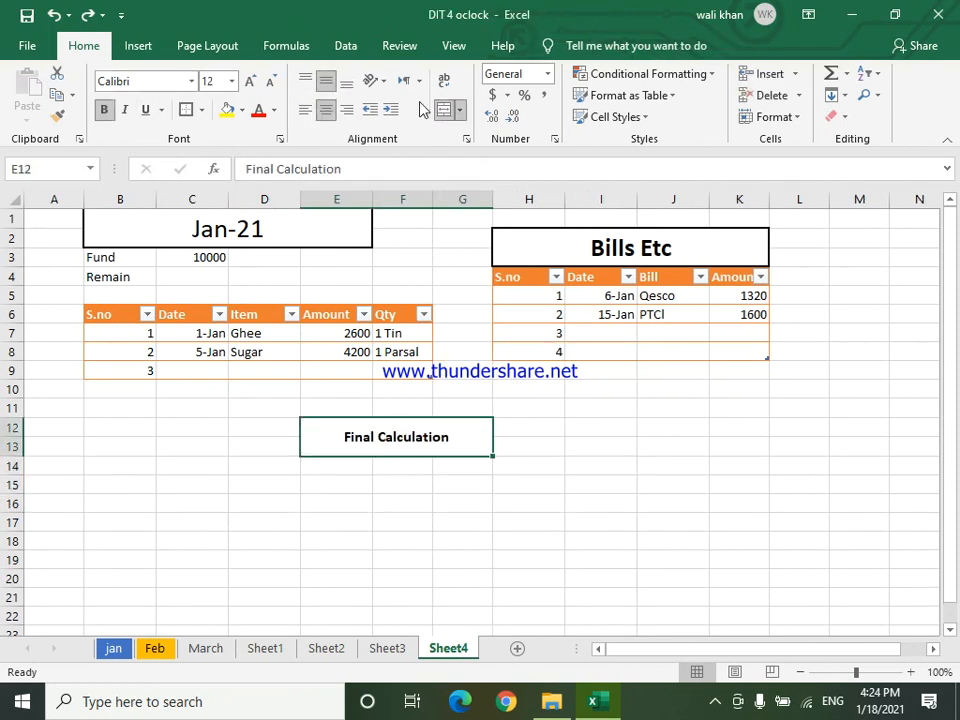
# - Enlarge the Final Calculation heading in E12 to font size 18
pyautogui.click(250, 77)
pyautogui.click(250, 77)
pyautogui.click(250, 77)
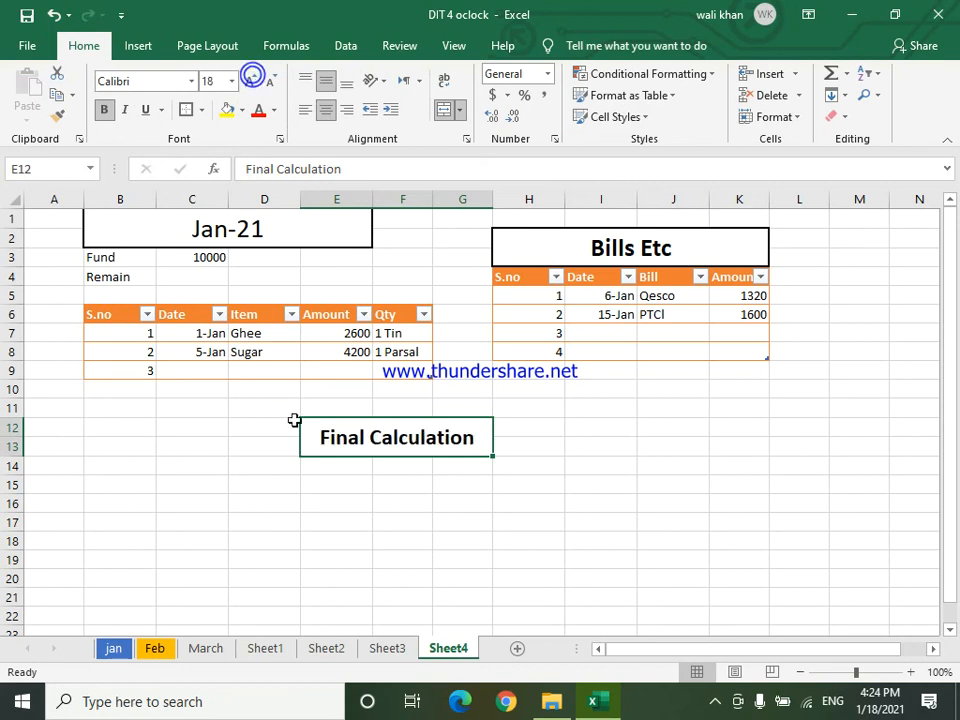
# - Enter the labels Table, Rashan and Bills in E14:E16 under the Final Calculation heading
pyautogui.click(329, 470)
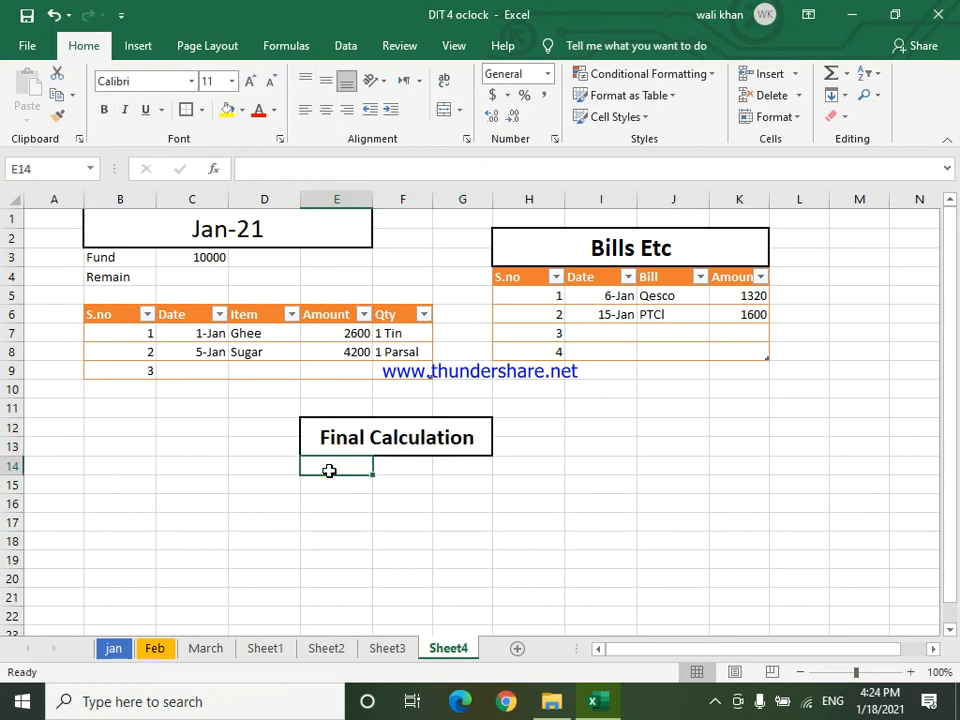
pyautogui.write('Table')
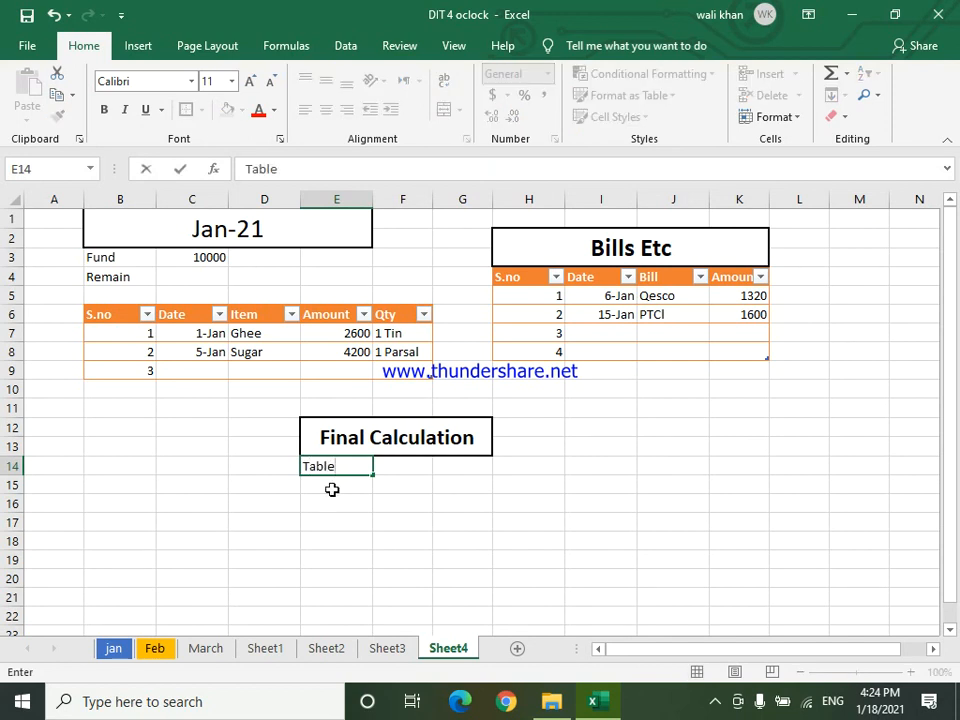
pyautogui.click(332, 489)
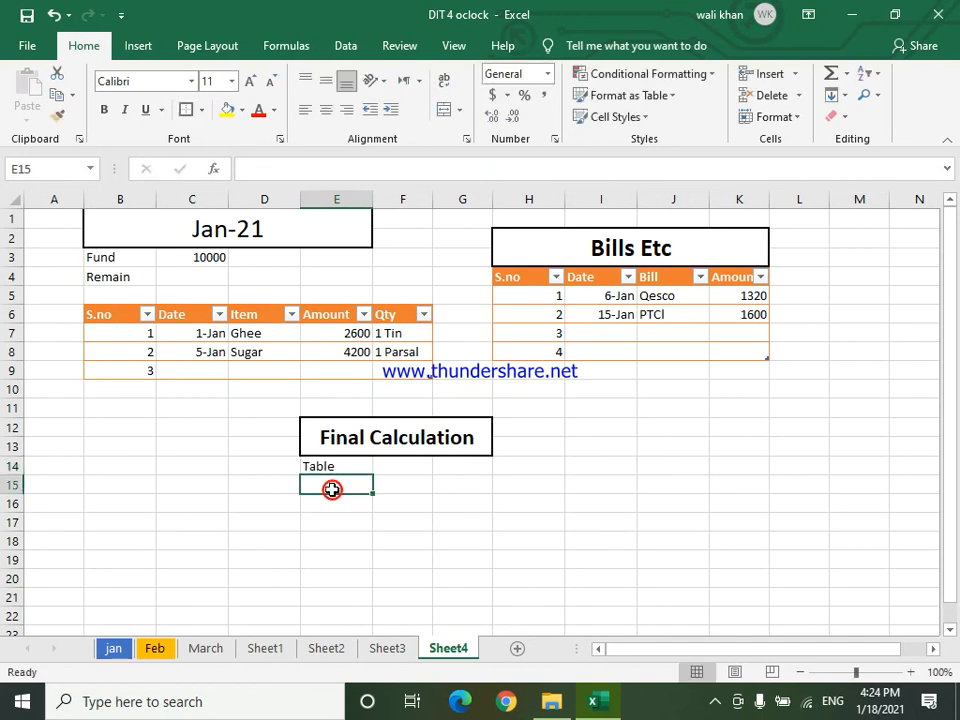
pyautogui.write('Rashan')
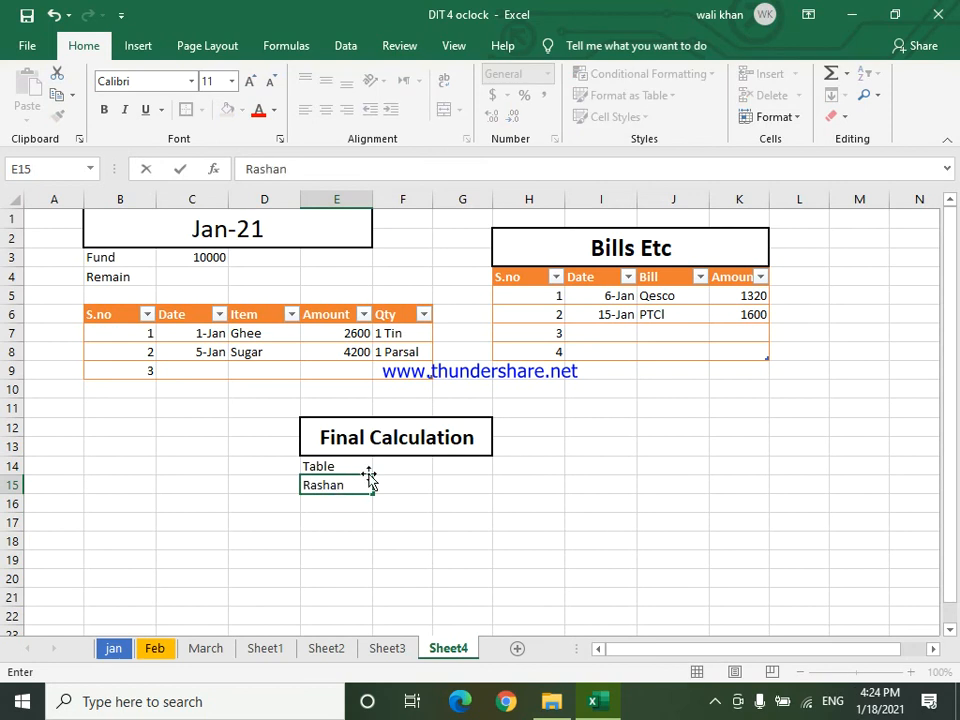
pyautogui.click(335, 505)
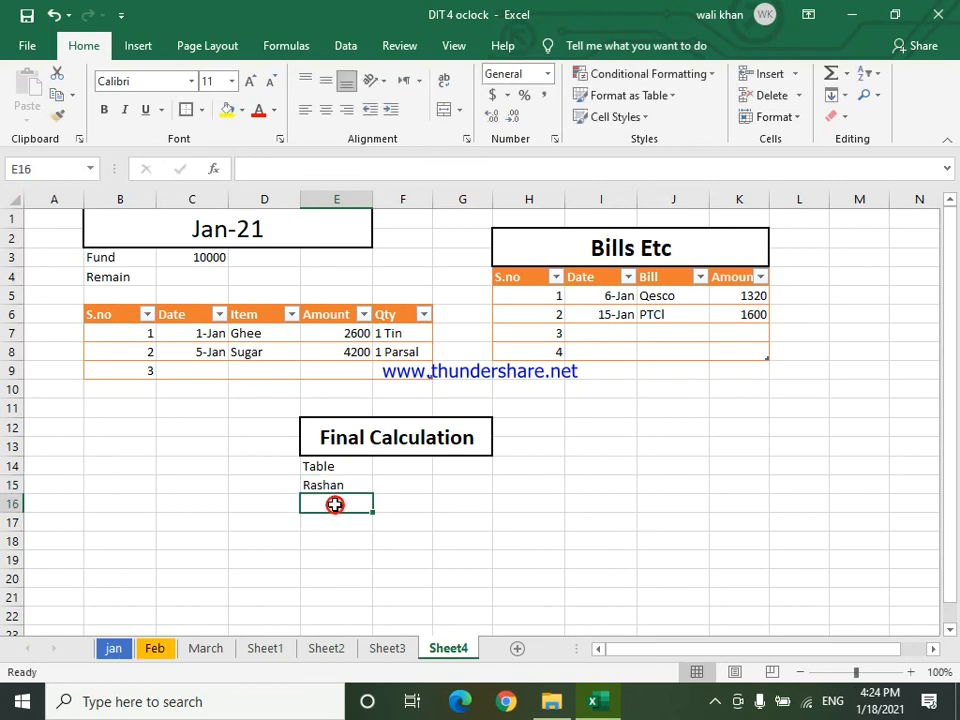
pyautogui.write('Bills')
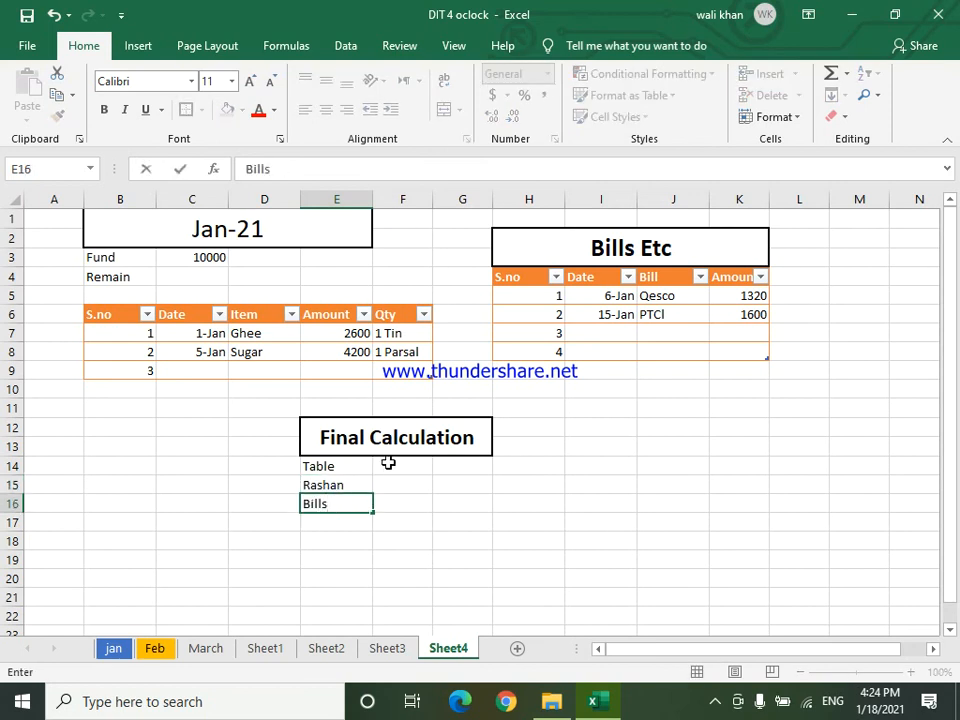
# - Enter the column header Total Amount in F14, beside the Table label
pyautogui.click(388, 464)
pyautogui.write('T')
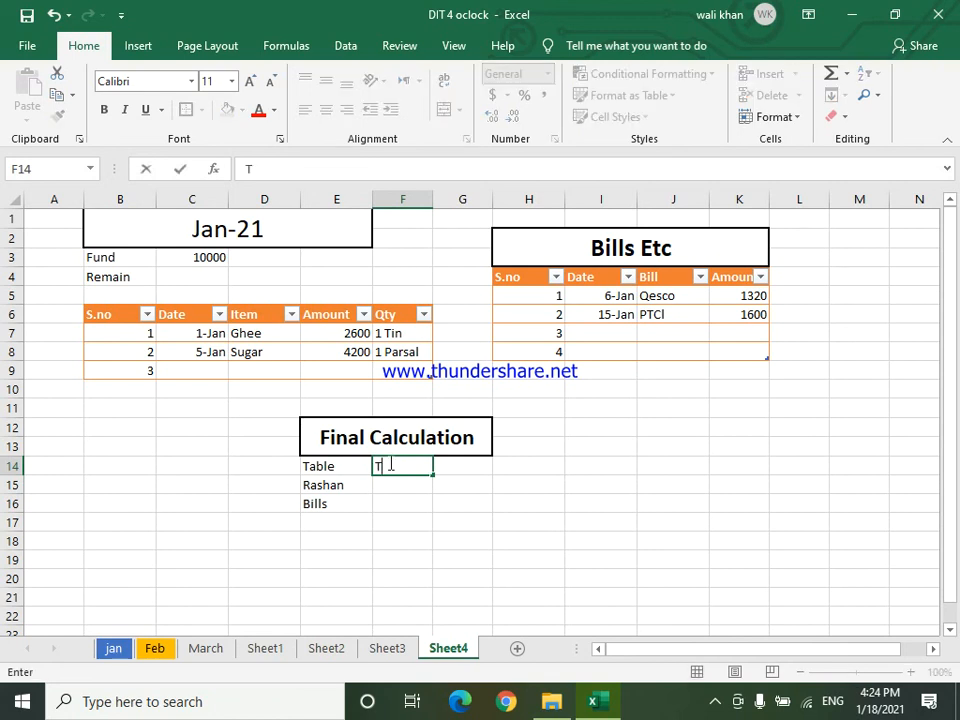
pyautogui.write('otal A,')
pyautogui.press('BackSpace')
pyautogui.write('mount')
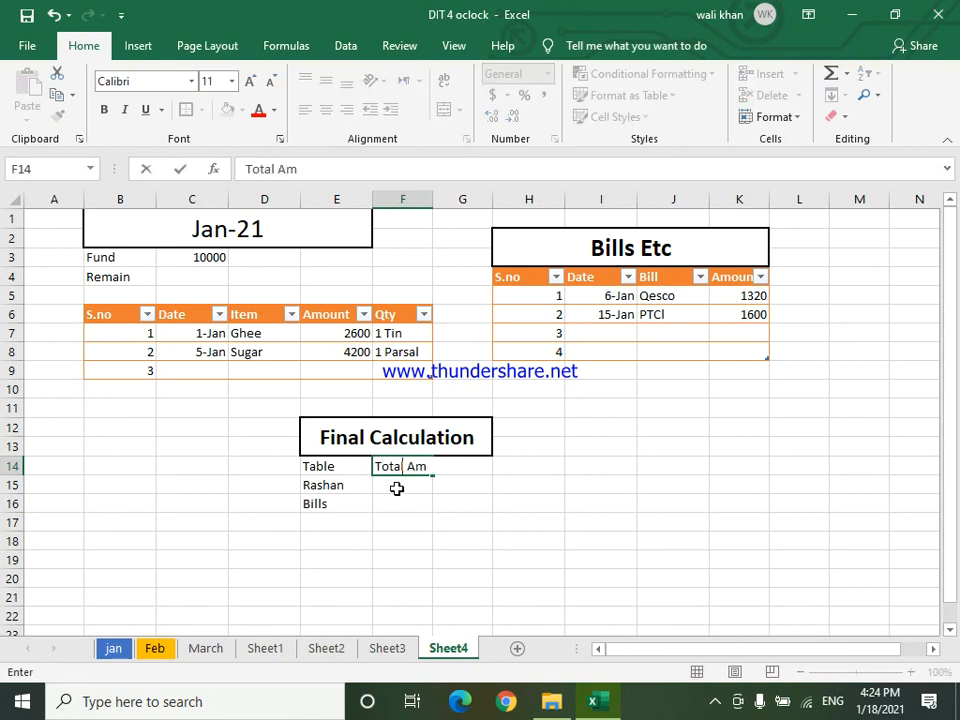
pyautogui.click(415, 527)
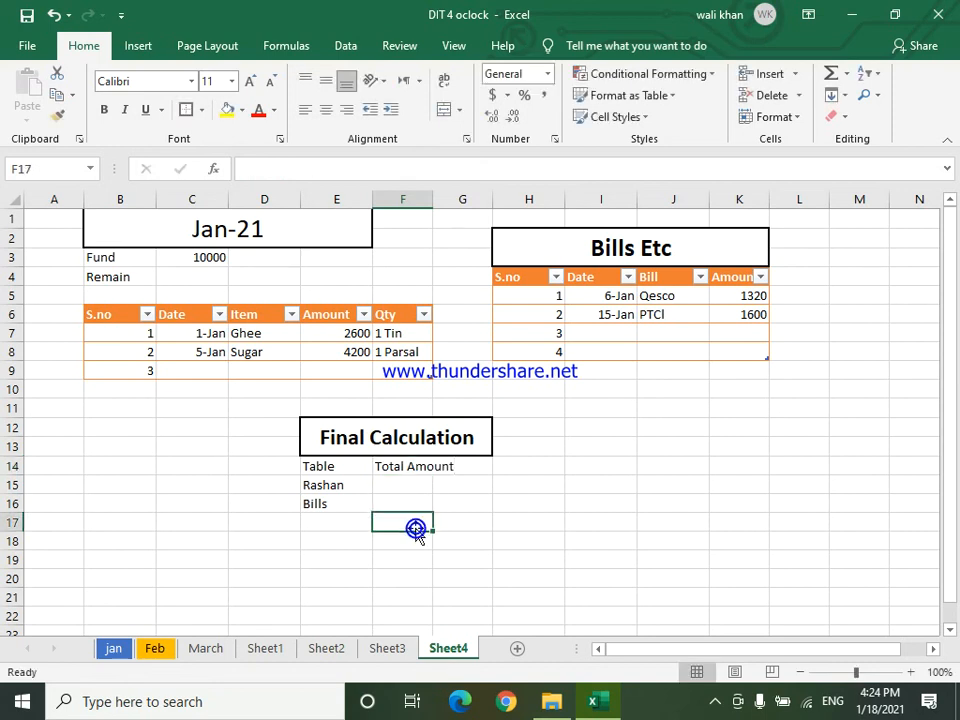
# - Merge F14:G16 across so that each row's two cells become one
pyautogui.moveTo(403, 466); pyautogui.dragTo(446, 505)
pyautogui.click(461, 110)
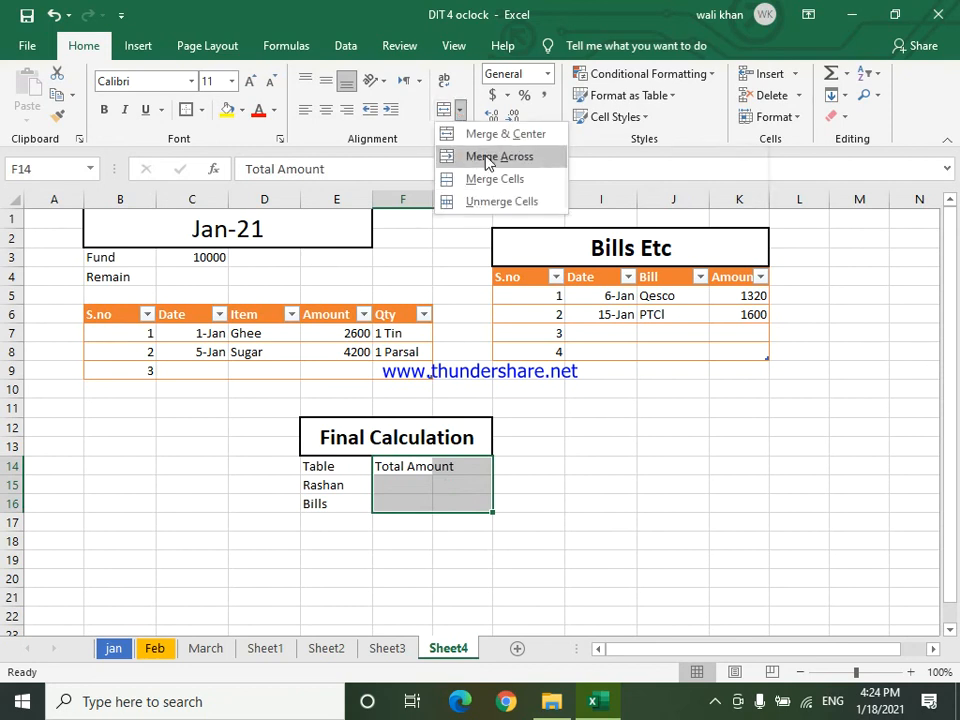
pyautogui.click(488, 157)
pyautogui.click(401, 542)
pyautogui.click(422, 483)
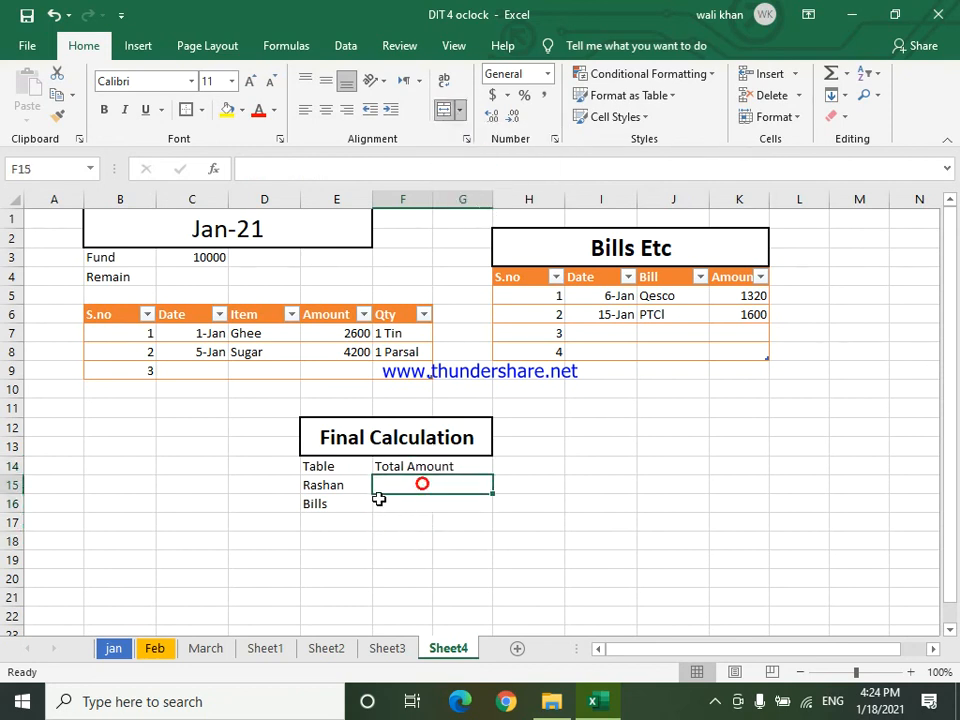
# - Fill the Final Calculation header row, E14:G14, with orange to match the other tables
pyautogui.moveTo(335, 466); pyautogui.dragTo(440, 465)
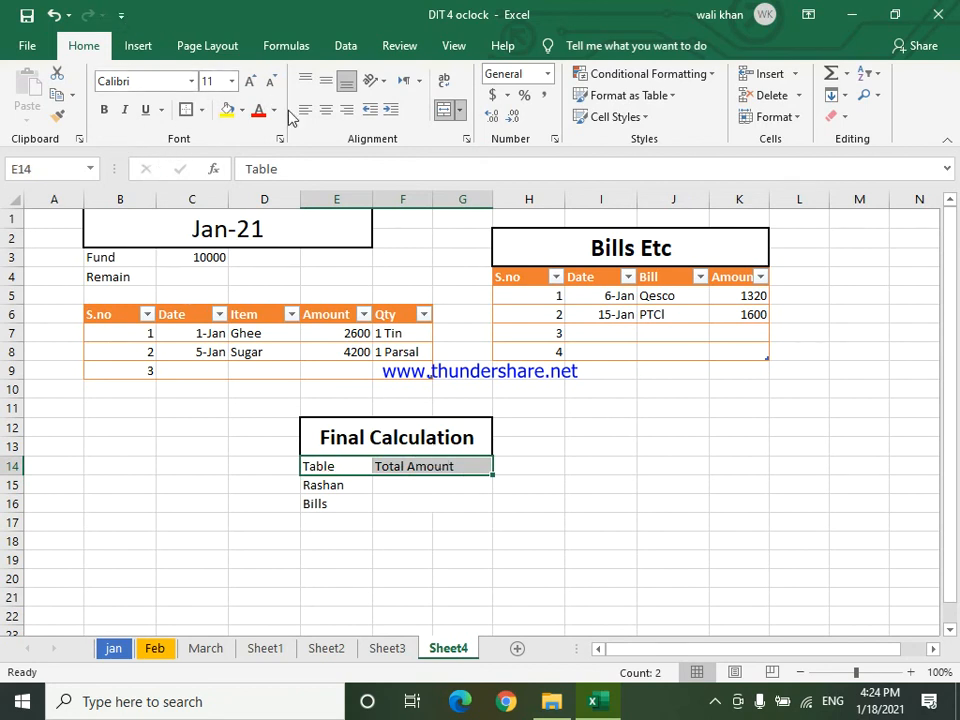
pyautogui.click(243, 111)
pyautogui.click(306, 153)
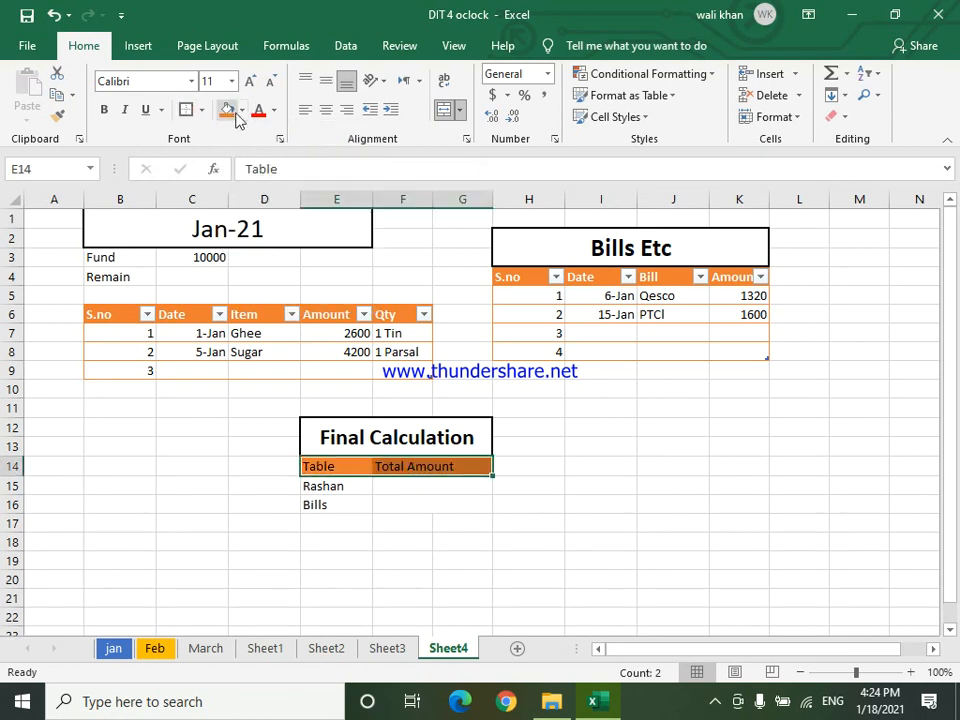
# - Make the Final Calculation header row bold and apply all borders to the Rashan and Bills rows, E15:G16
pyautogui.click(104, 111)
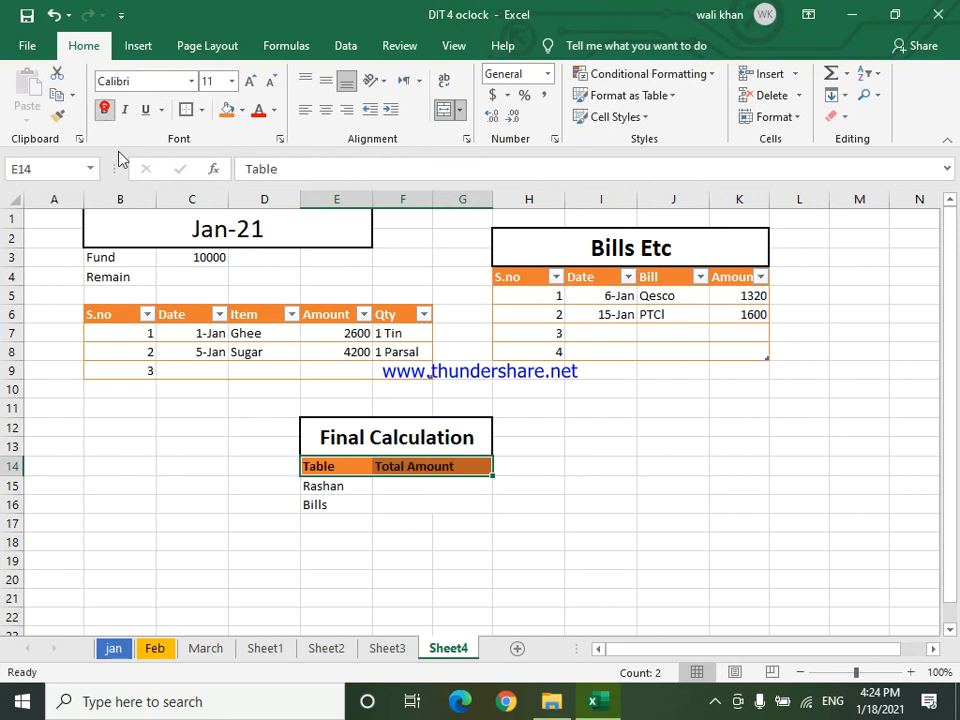
pyautogui.click(318, 539)
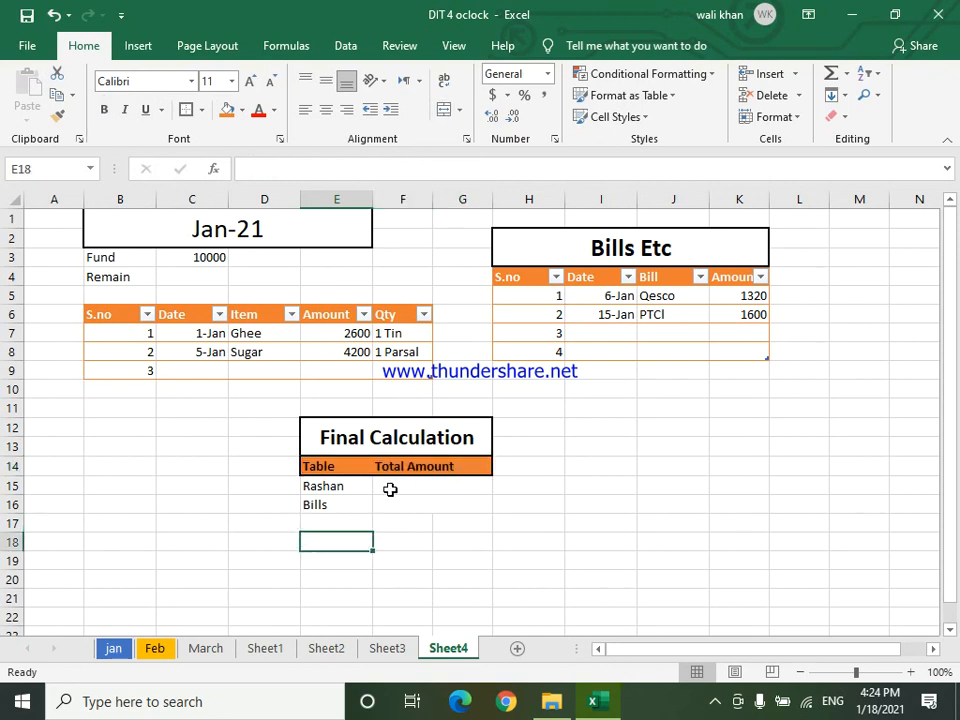
pyautogui.moveTo(317, 486); pyautogui.dragTo(462, 505)
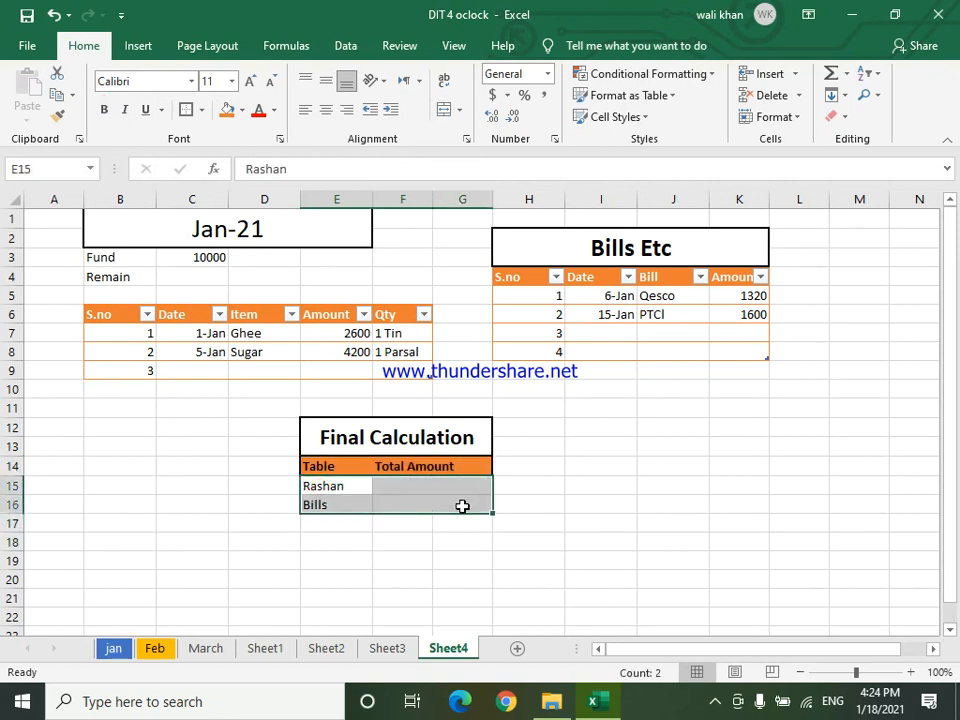
pyautogui.click(200, 108)
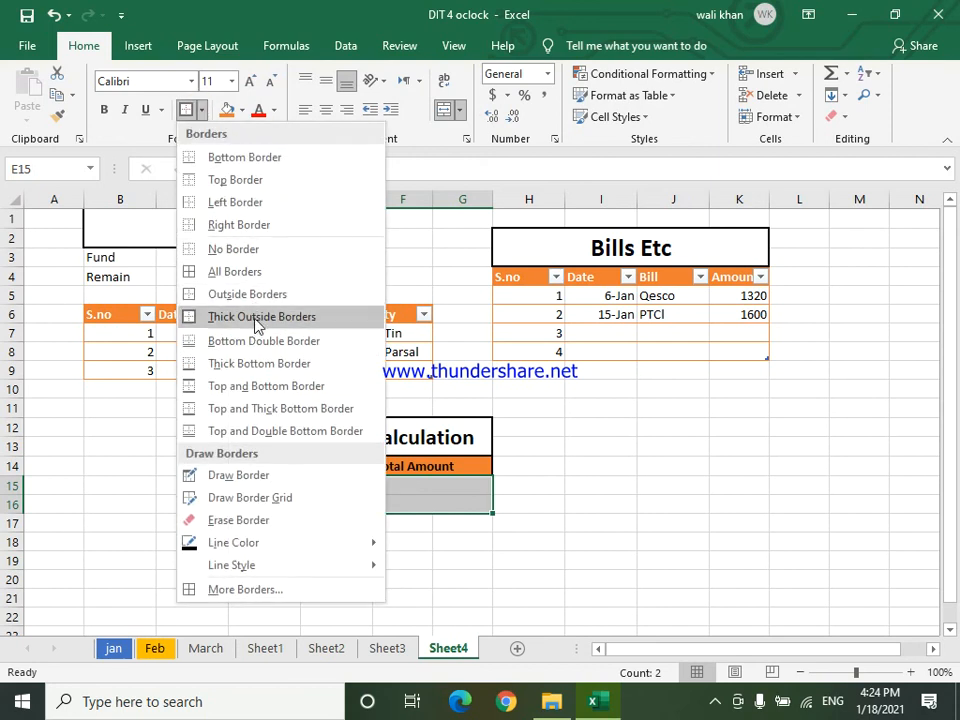
pyautogui.click(258, 271)
pyautogui.click(444, 553)
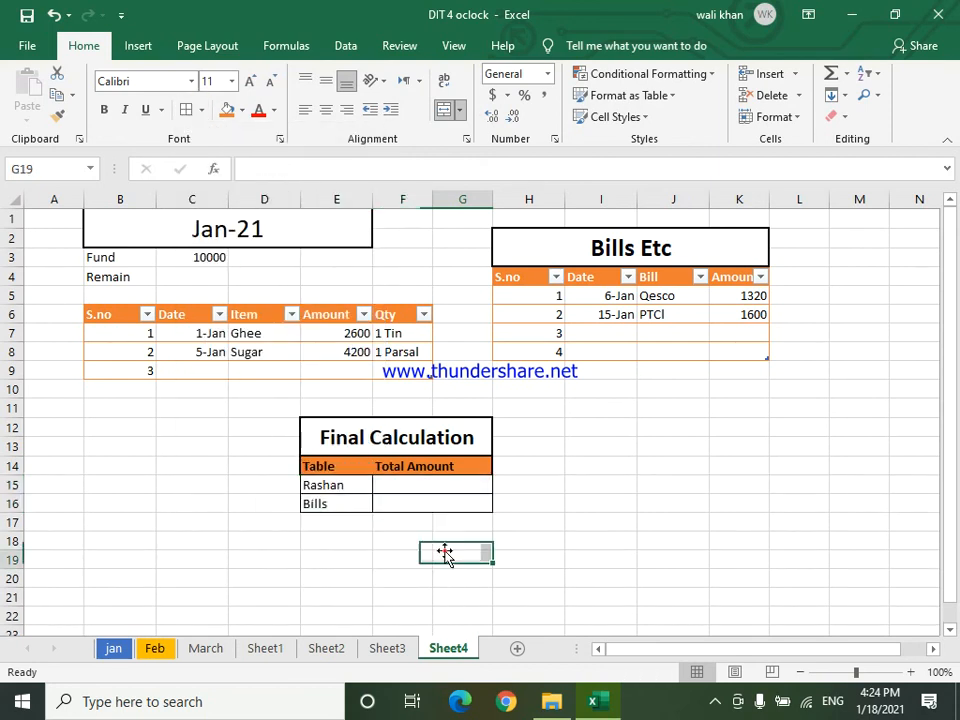
# - Total the item table's Amount column with a SUM formula in the Rashan row, cell F15
pyautogui.click(406, 488)
pyautogui.write('=sum')
pyautogui.press('Tab')
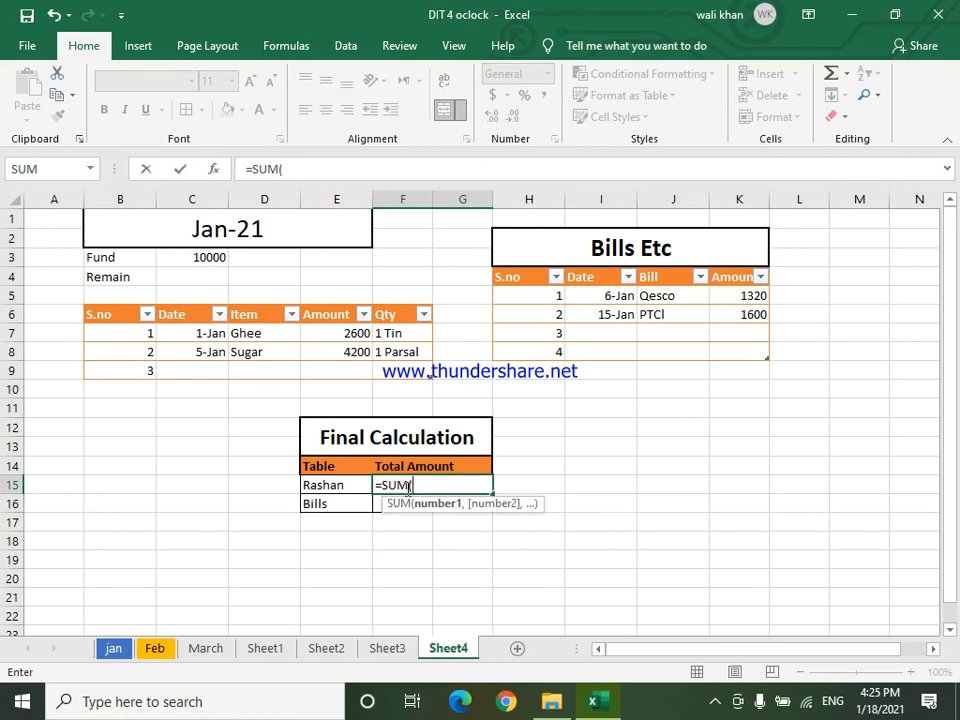
pyautogui.moveTo(354, 332); pyautogui.dragTo(347, 362)
pyautogui.press('Return')
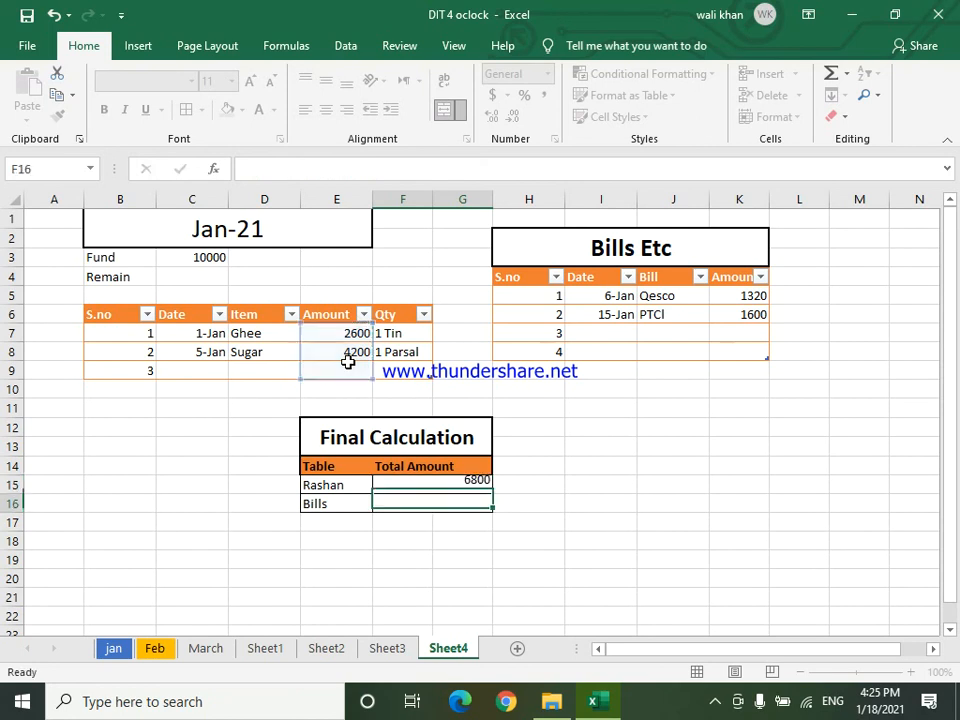
# - Total the Bills Etc table's Amount column in the Bills row, F16, with a SUM of Table5[Amount]
pyautogui.write('=sum')
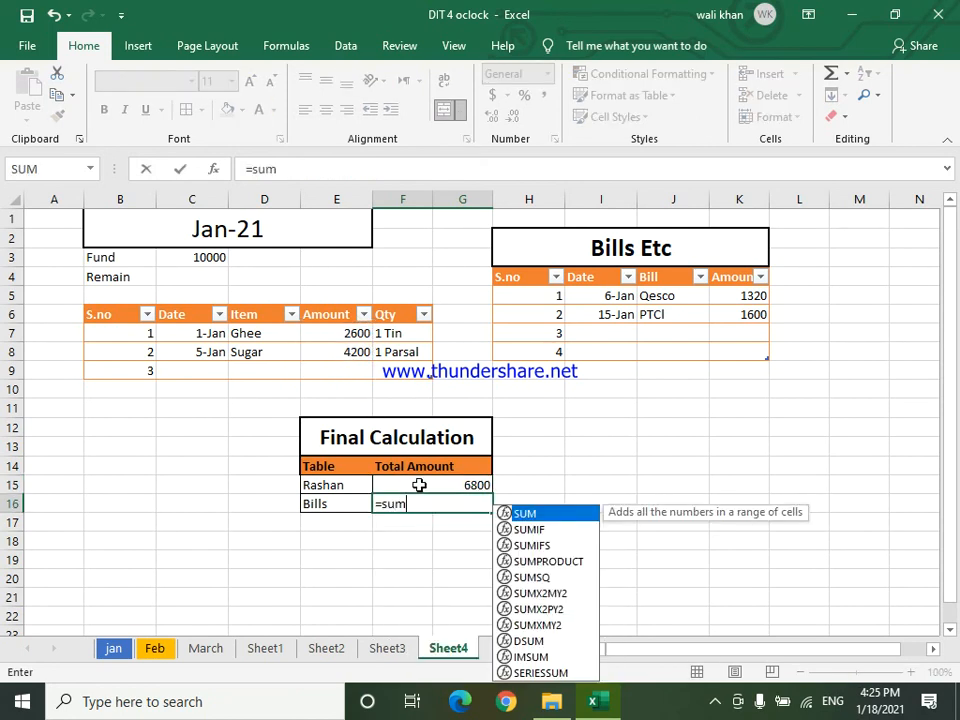
pyautogui.press('Tab')
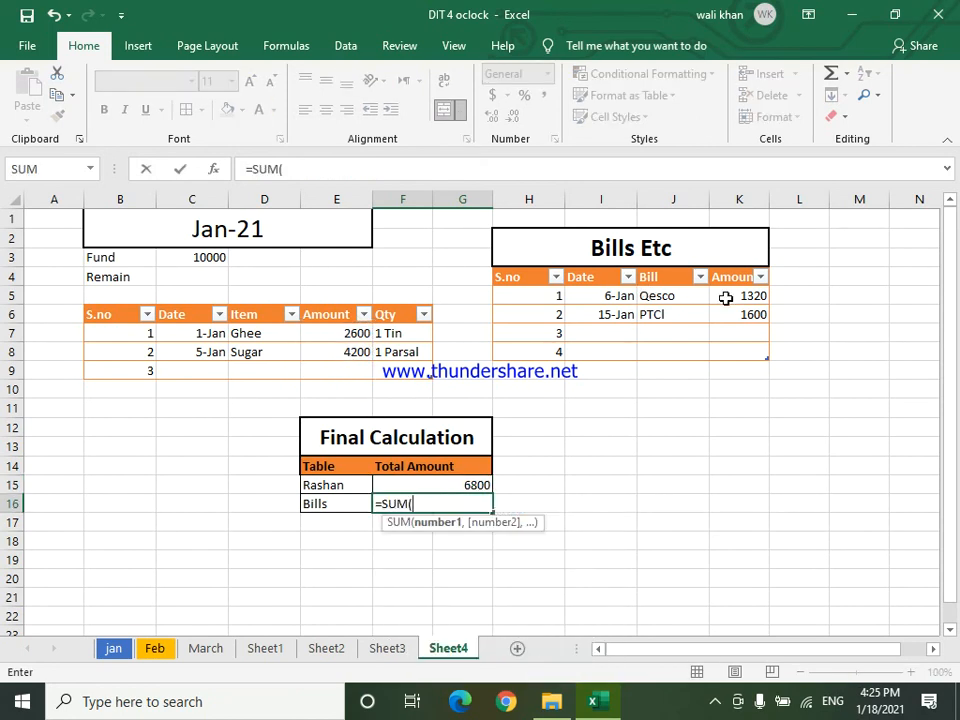
pyautogui.moveTo(739, 296); pyautogui.dragTo(741, 354)
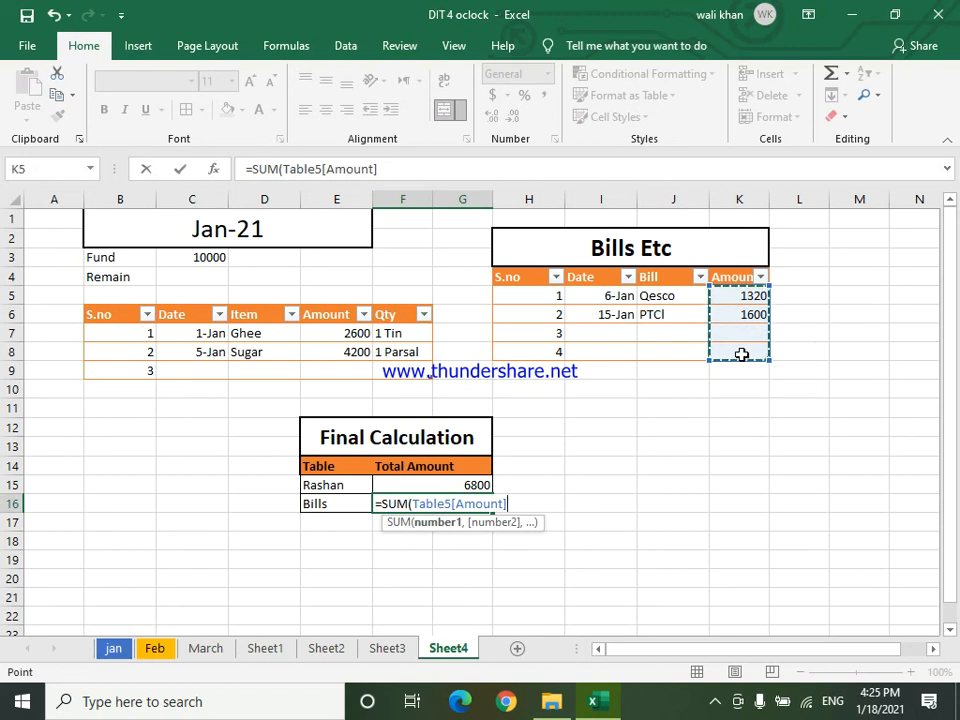
pyautogui.press('Return')
pyautogui.click(604, 486)
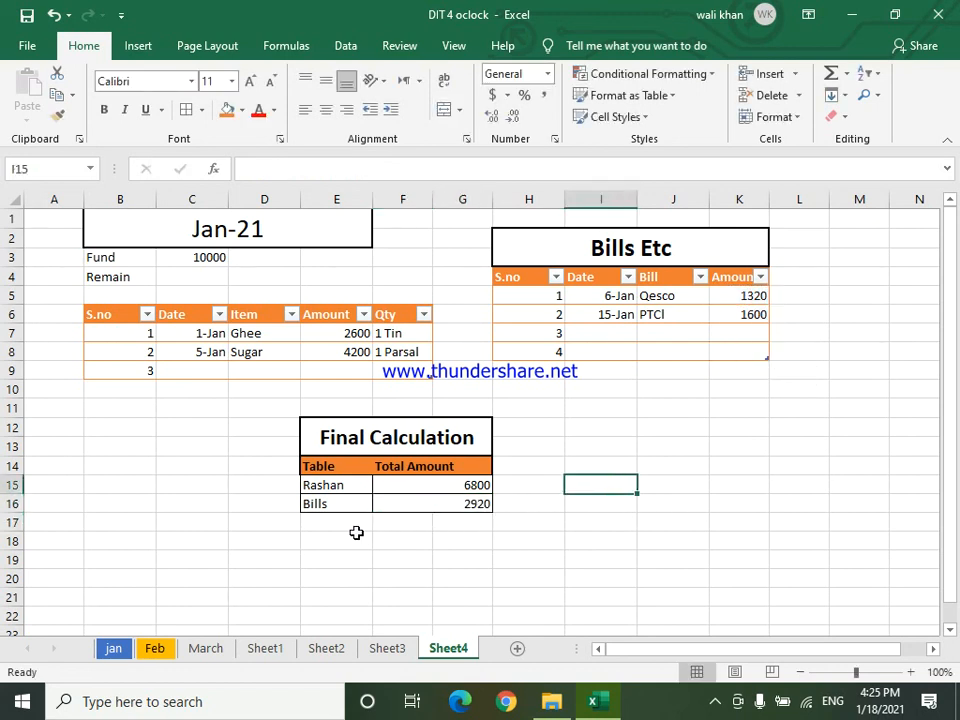
# - Merge and center E17:F17 below the Bills row and enter the label Net Final
pyautogui.moveTo(316, 525); pyautogui.dragTo(382, 526)
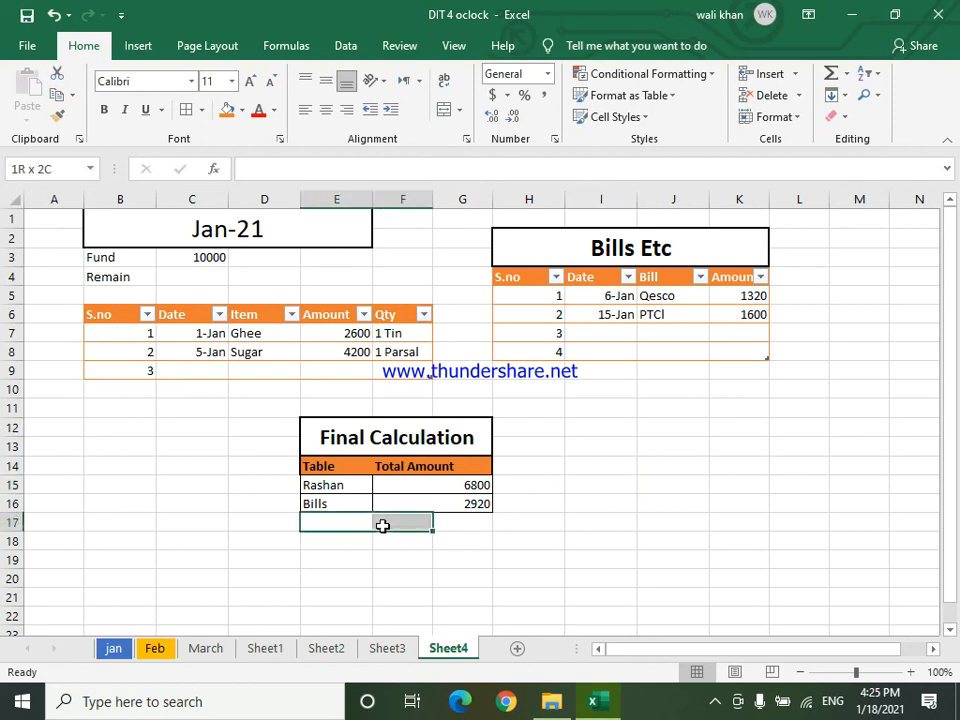
pyautogui.click(445, 110)
pyautogui.write('Net Final')
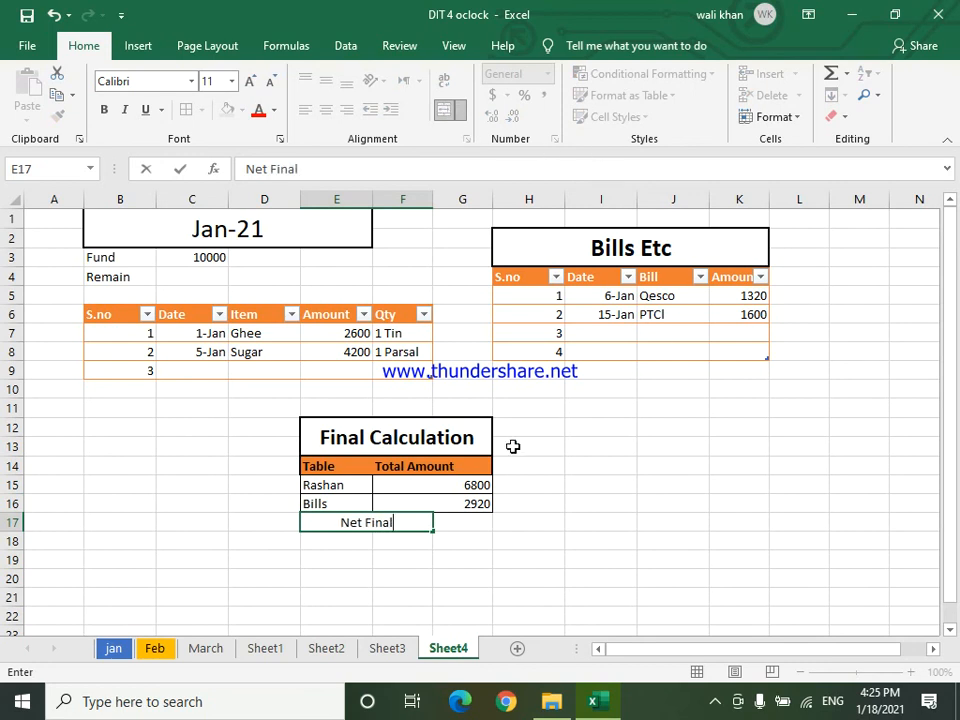
# - Add the Rashan and Bills totals in G17 beside Net Final with a SUM of F15:G16
pyautogui.click(478, 519)
pyautogui.write('+sum')
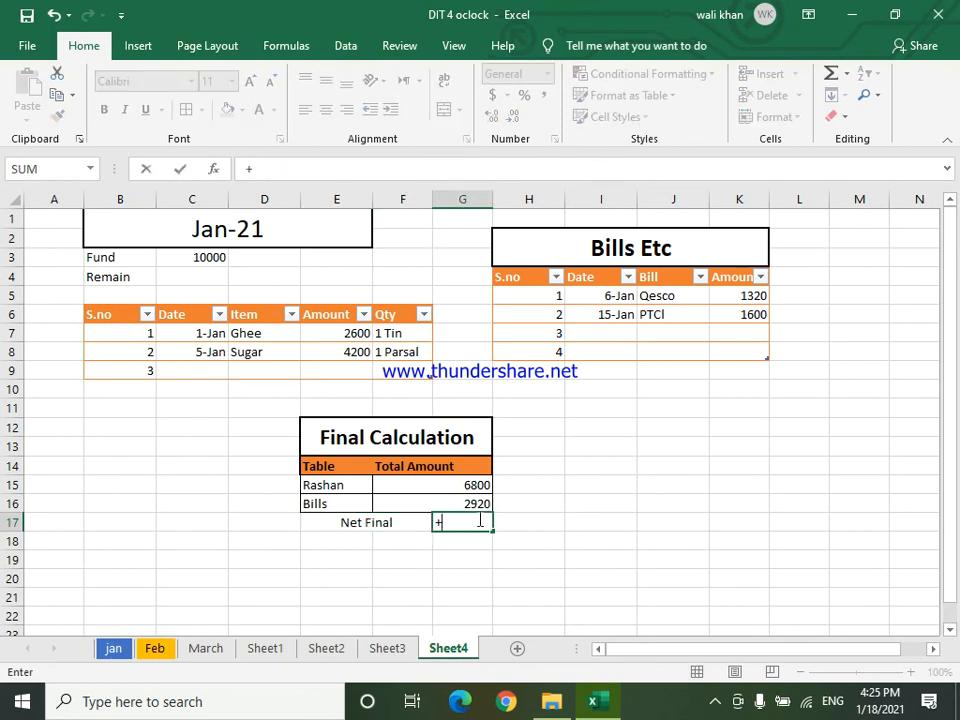
pyautogui.press('Tab')
pyautogui.press('BackSpace')
pyautogui.press('BackSpace')
pyautogui.press('BackSpace')
pyautogui.press('BackSpace')
pyautogui.press('BackSpace')
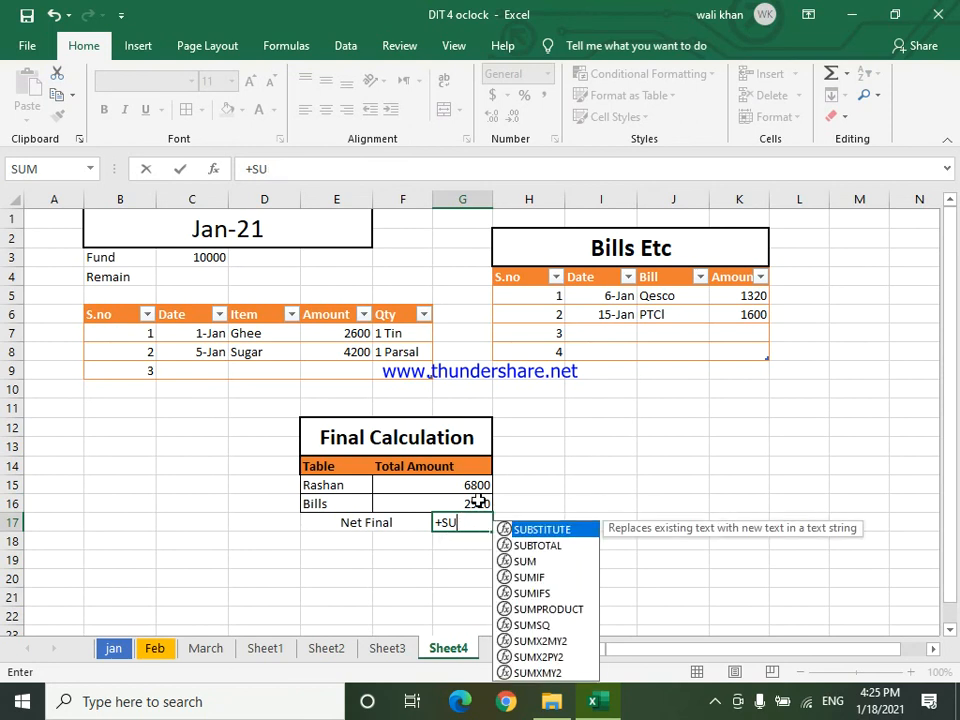
pyautogui.write('=su')
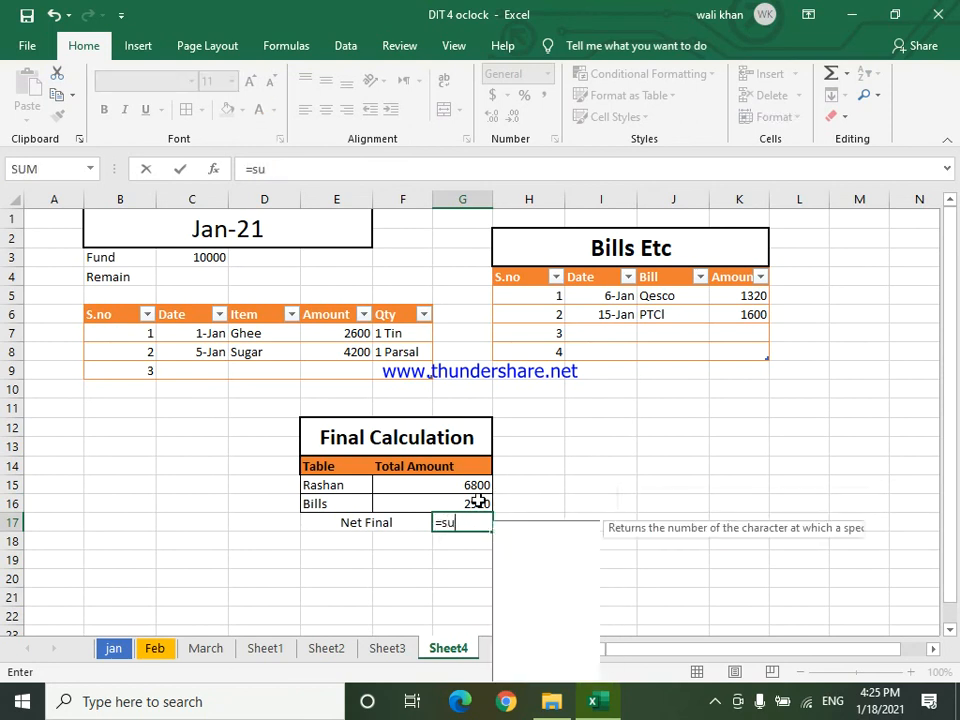
pyautogui.press('Tab')
pyautogui.moveTo(477, 484); pyautogui.dragTo(477, 497)
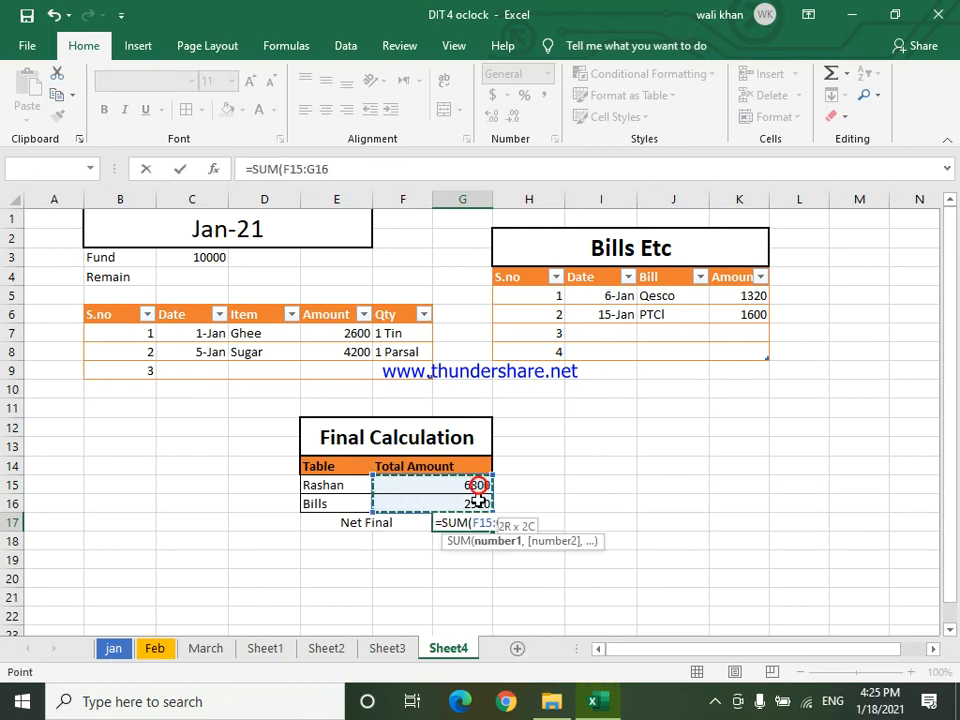
pyautogui.press('Return')
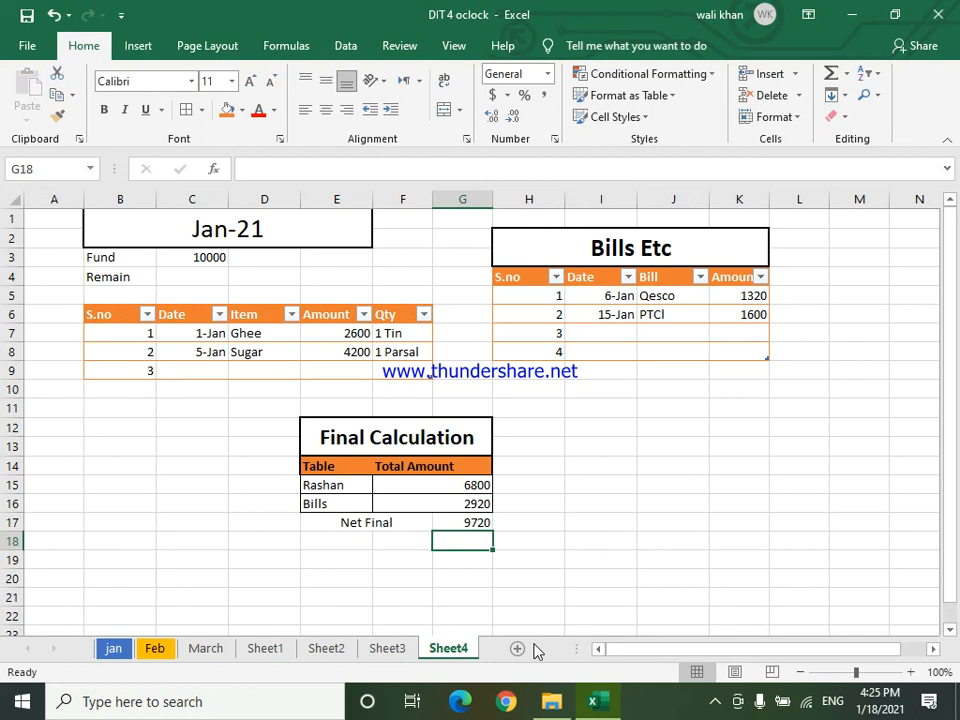
# - Calculate the Remain figure in C4 by subtracting the Net Final total from the Fund, =C3-G17
pyautogui.click(192, 274)
pyautogui.write('=')
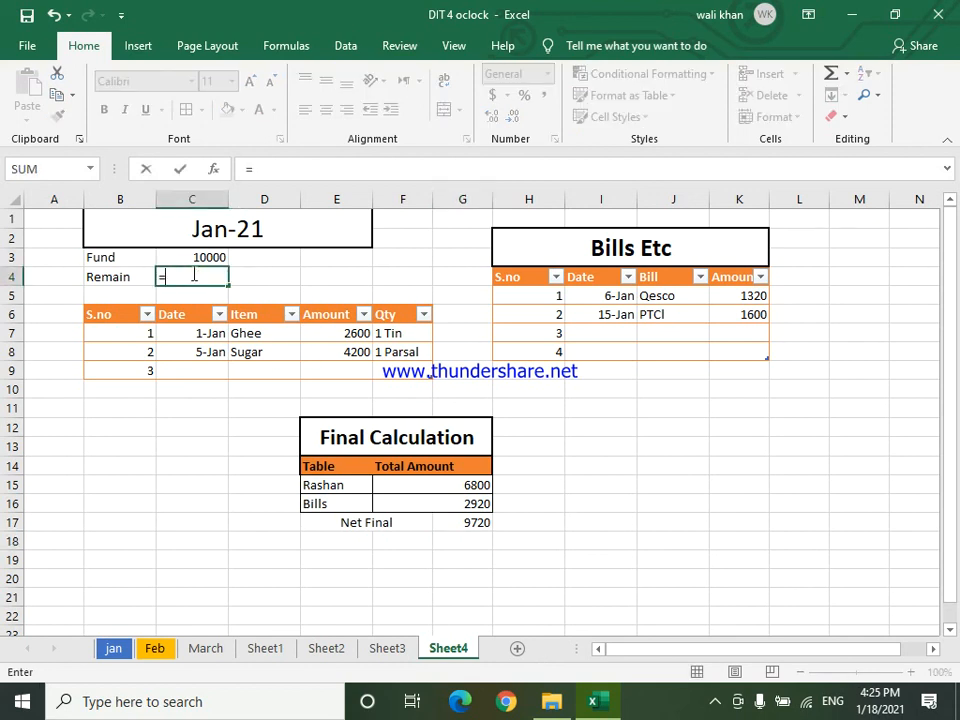
pyautogui.click(212, 258)
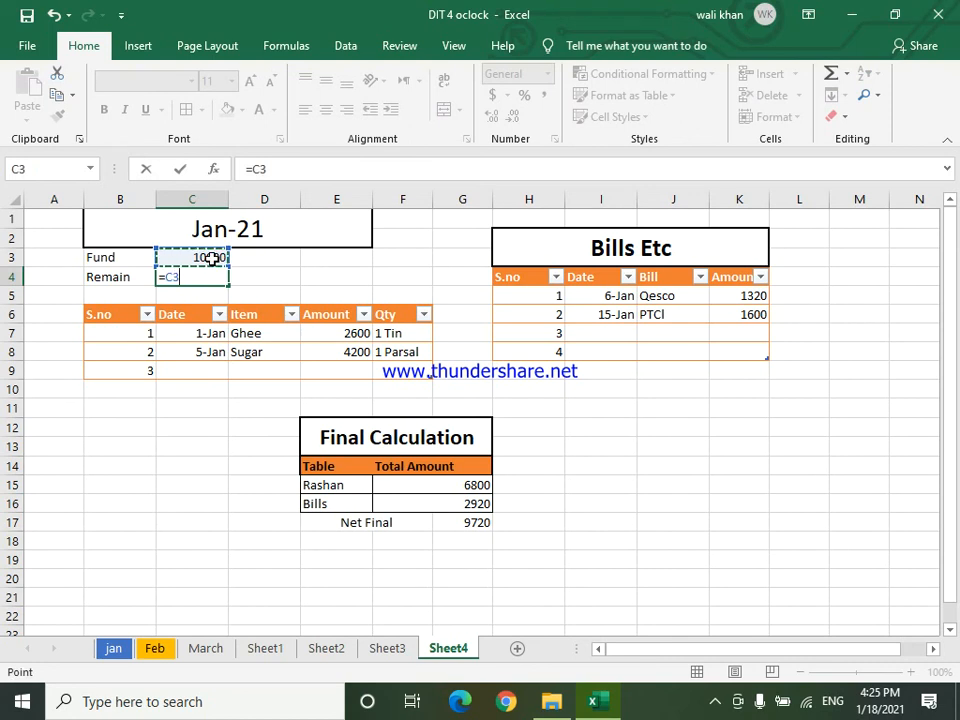
pyautogui.write('-')
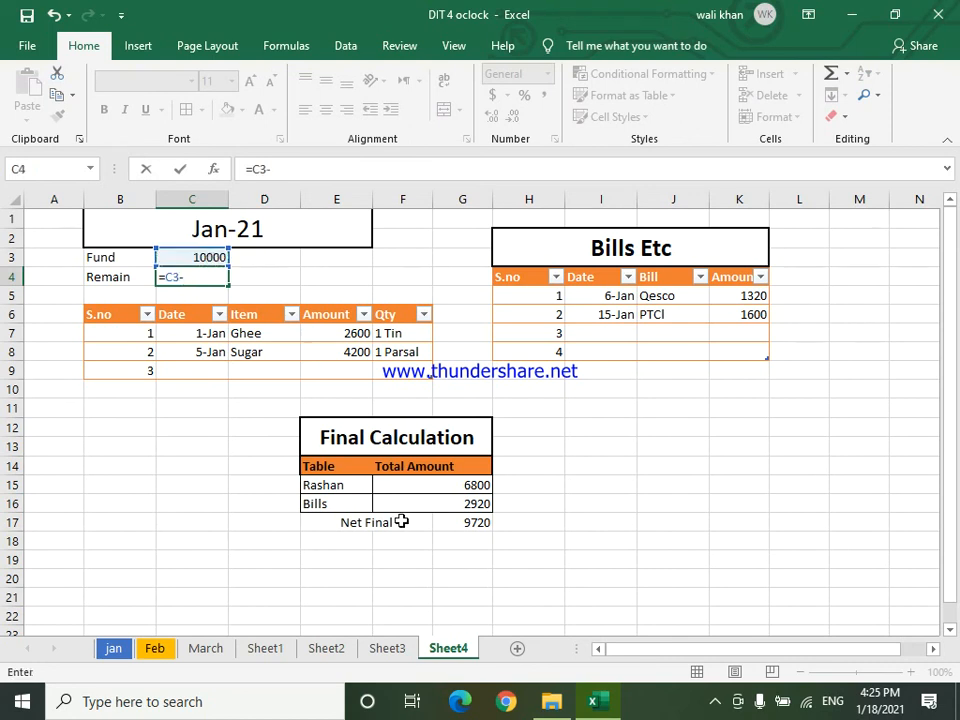
pyautogui.click(466, 524)
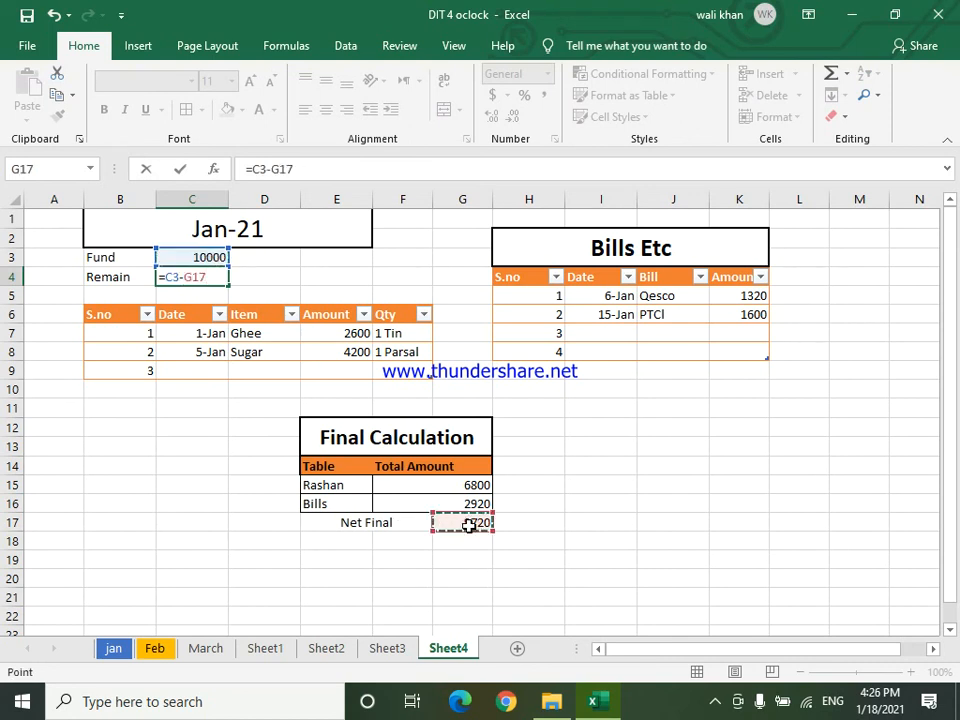
pyautogui.press('Return')
pyautogui.click(188, 273)
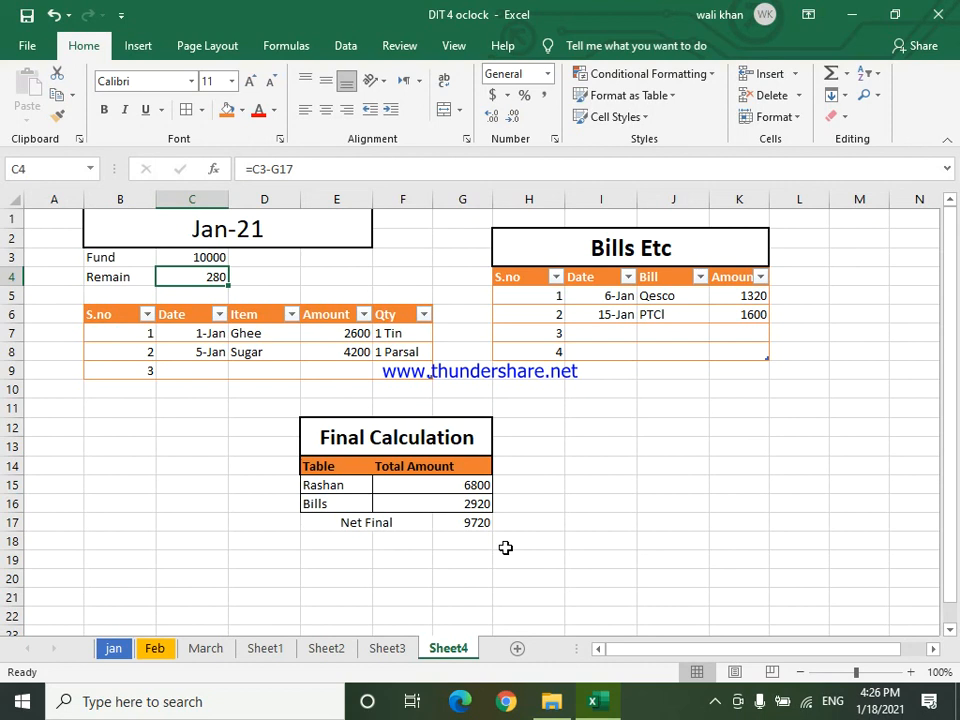
# - Fill in item table row 3 with date 6-Jan, item Sabzi, amount 135 and quantity Mix
pyautogui.click(191, 373)
pyautogui.write('6')
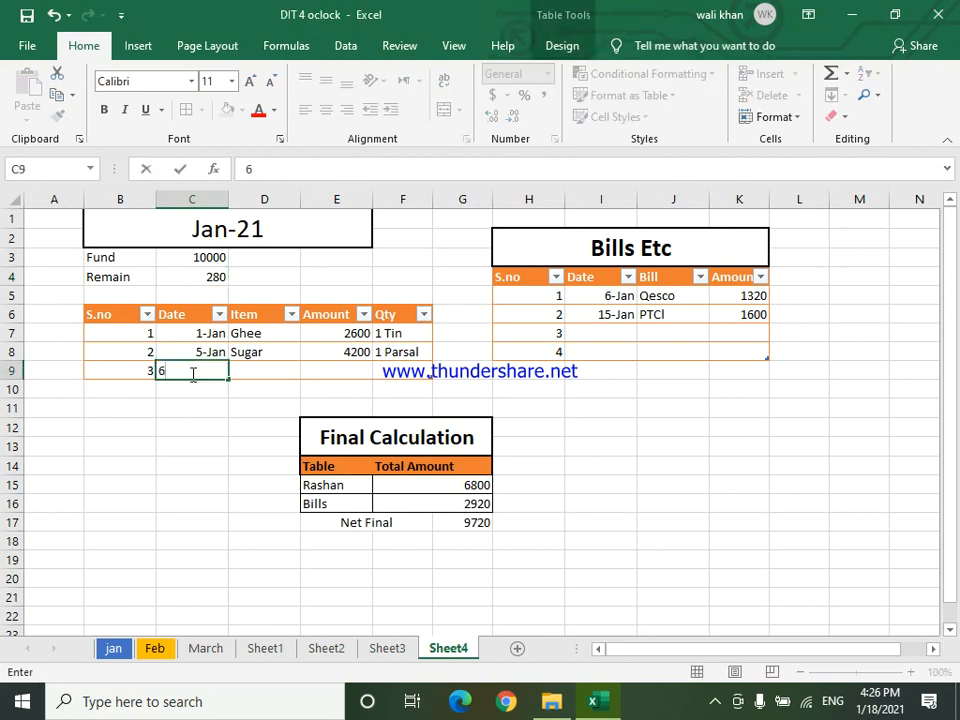
pyautogui.write(' jan')
pyautogui.click(272, 369)
pyautogui.write('Sugarabzi')
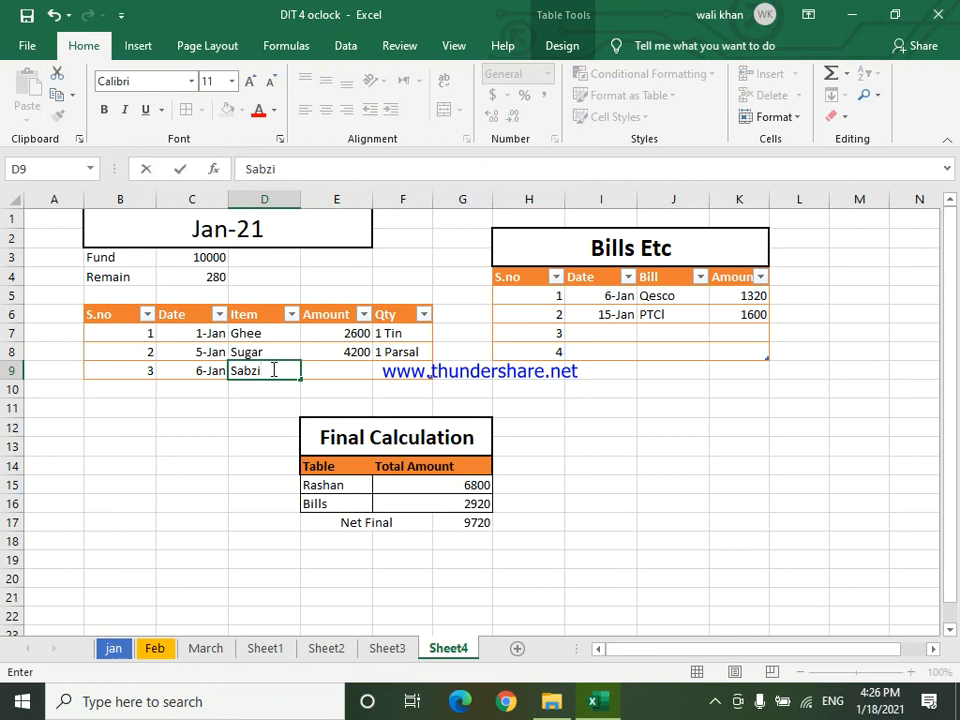
pyautogui.click(340, 370)
pyautogui.write('1')
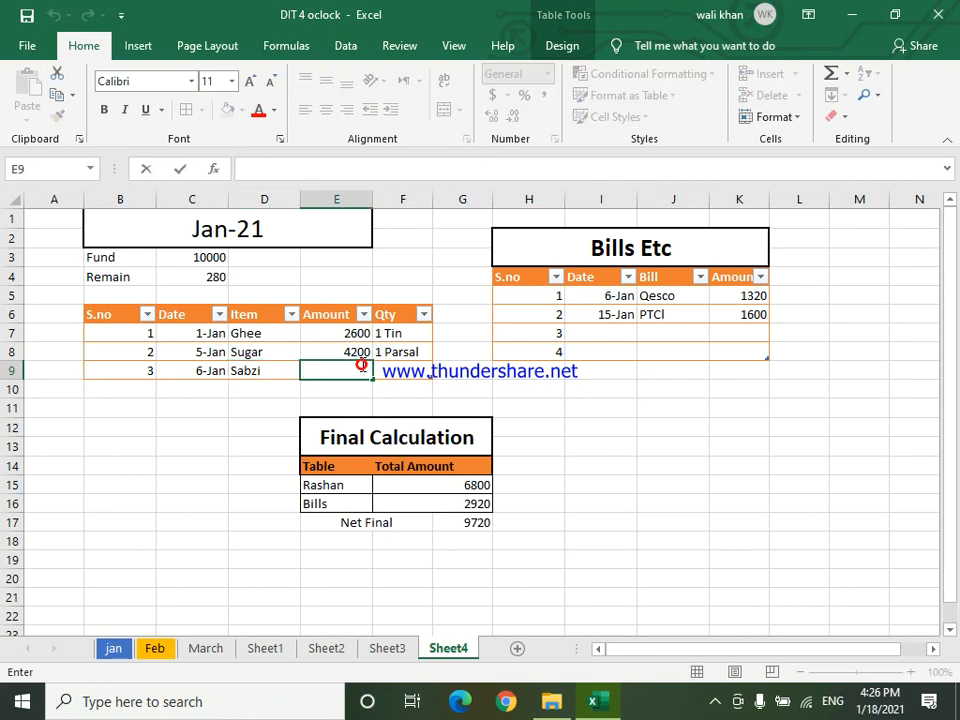
pyautogui.write('35')
pyautogui.press('Tab')
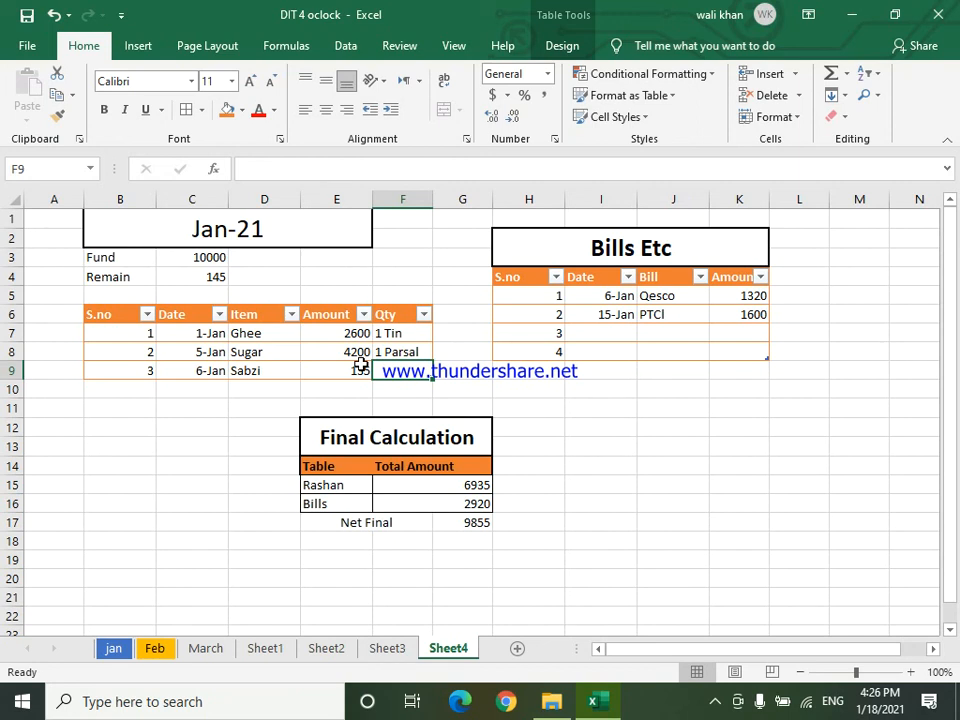
pyautogui.write('Mix')
pyautogui.press('Return')
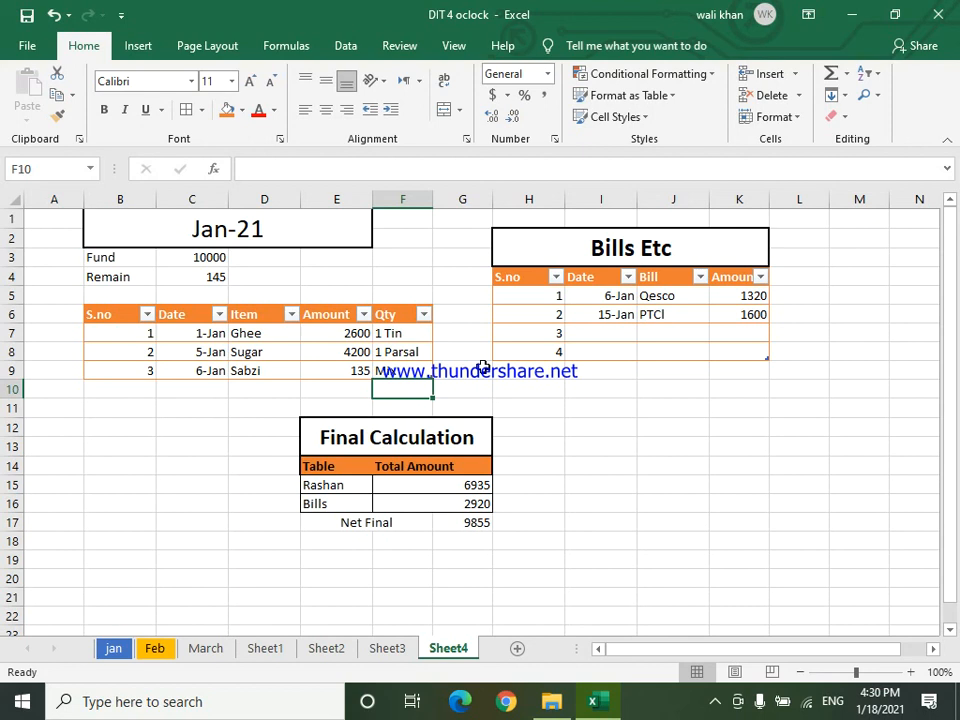
pyautogui.click(314, 46)
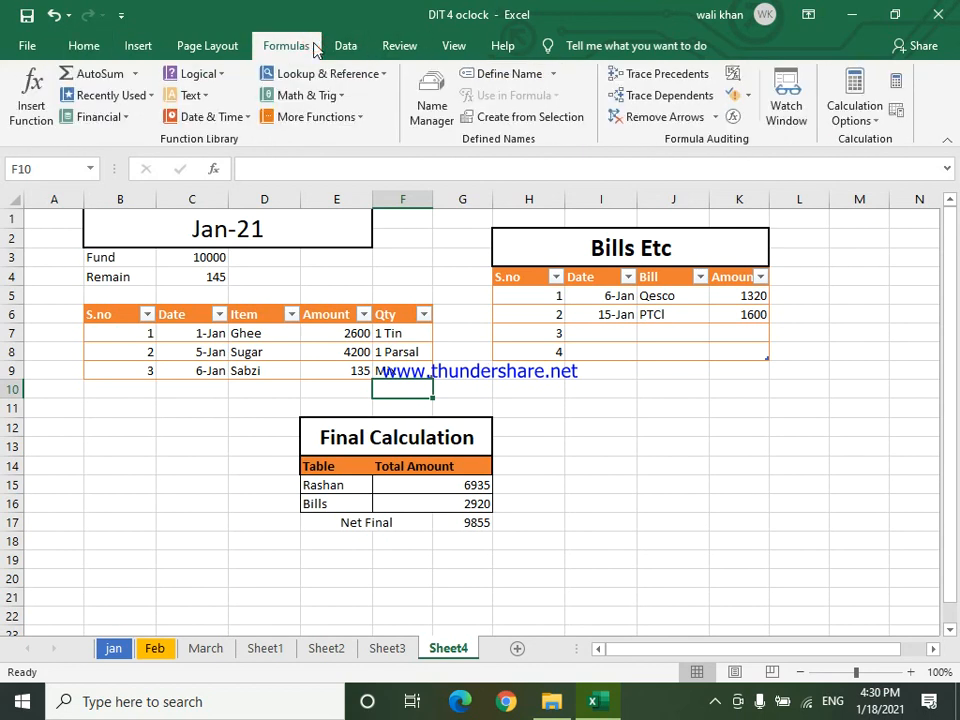
pyautogui.click(350, 46)
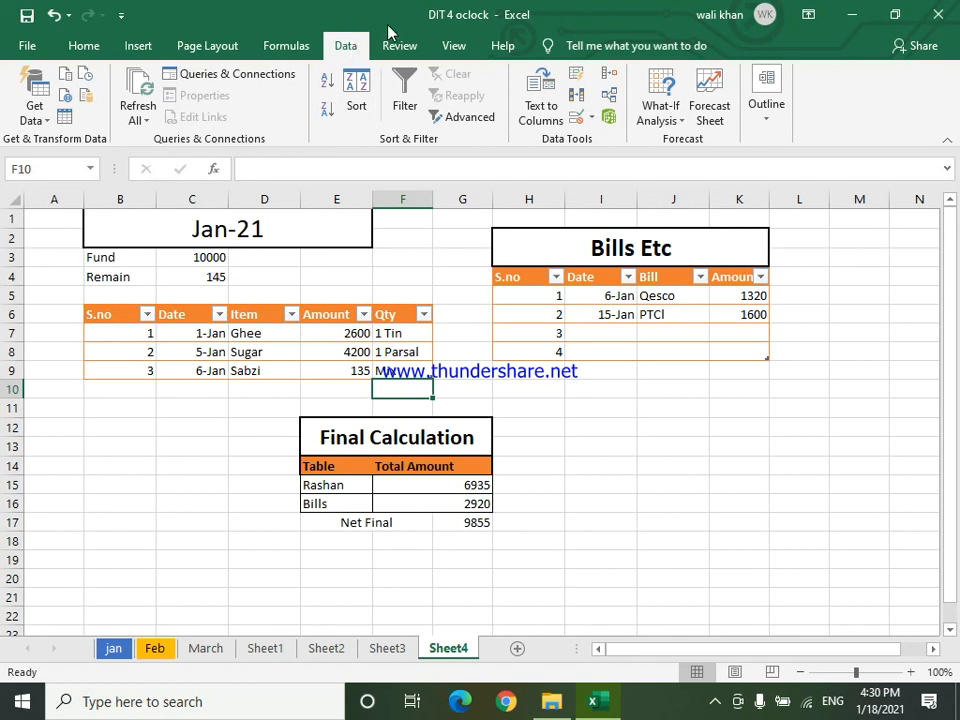
pyautogui.click(396, 42)
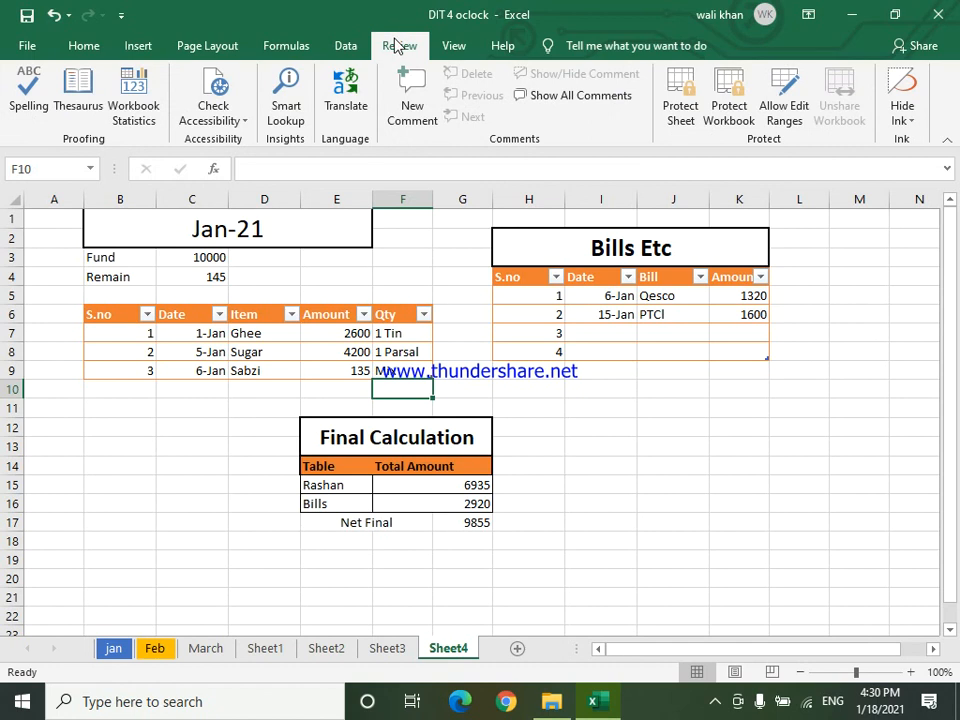
pyautogui.click(450, 48)
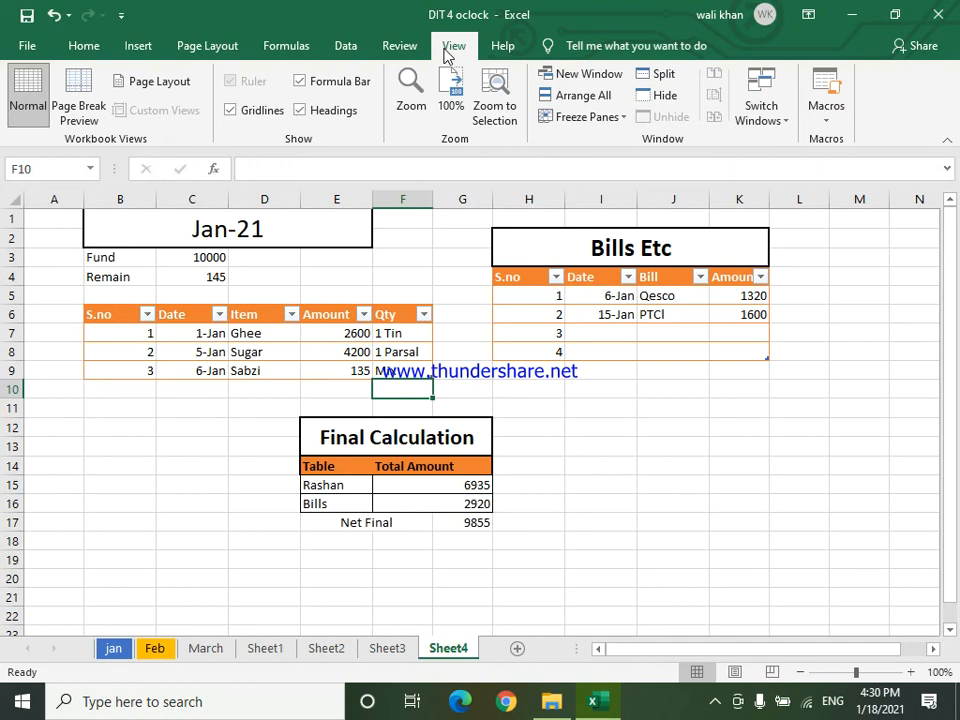
pyautogui.click(348, 42)
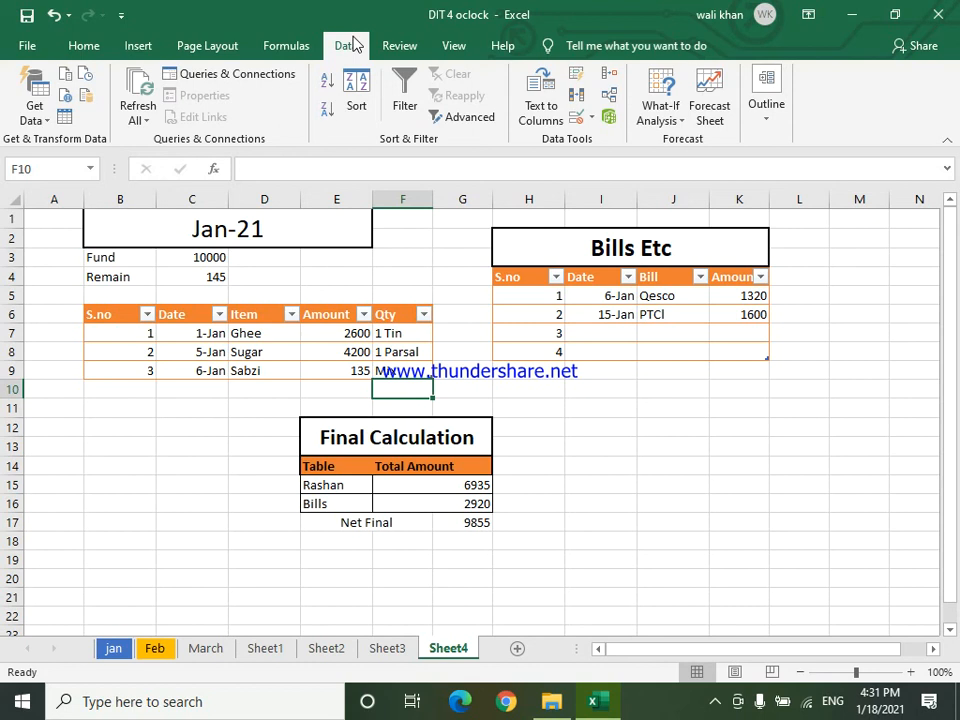
# - Try to open the Excel formula workbook from the list of recent files
pyautogui.click(33, 46)
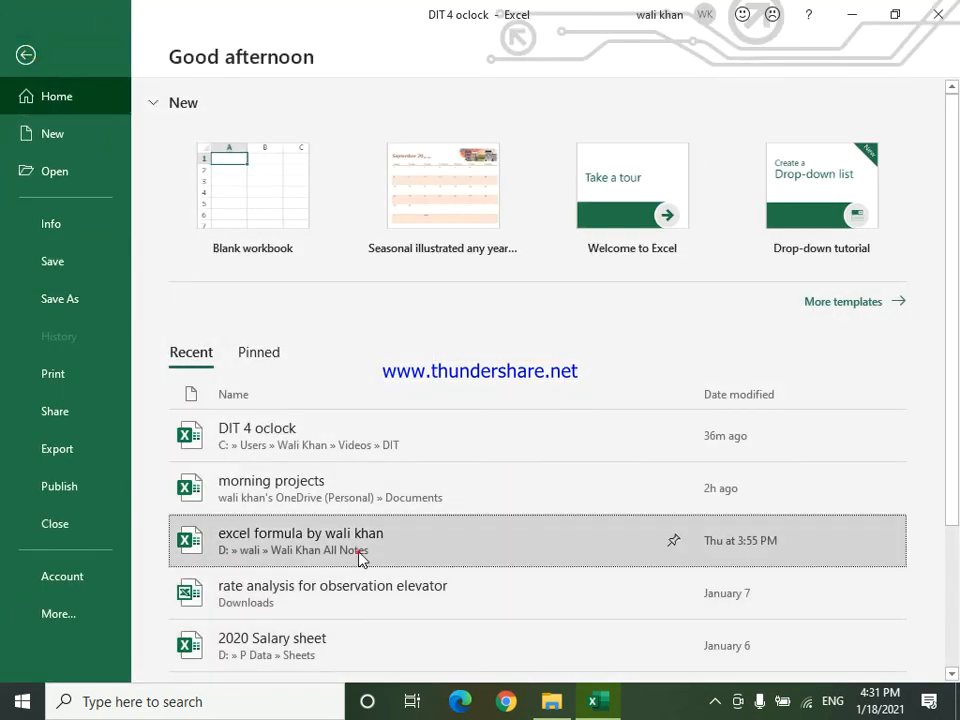
pyautogui.click(360, 556)
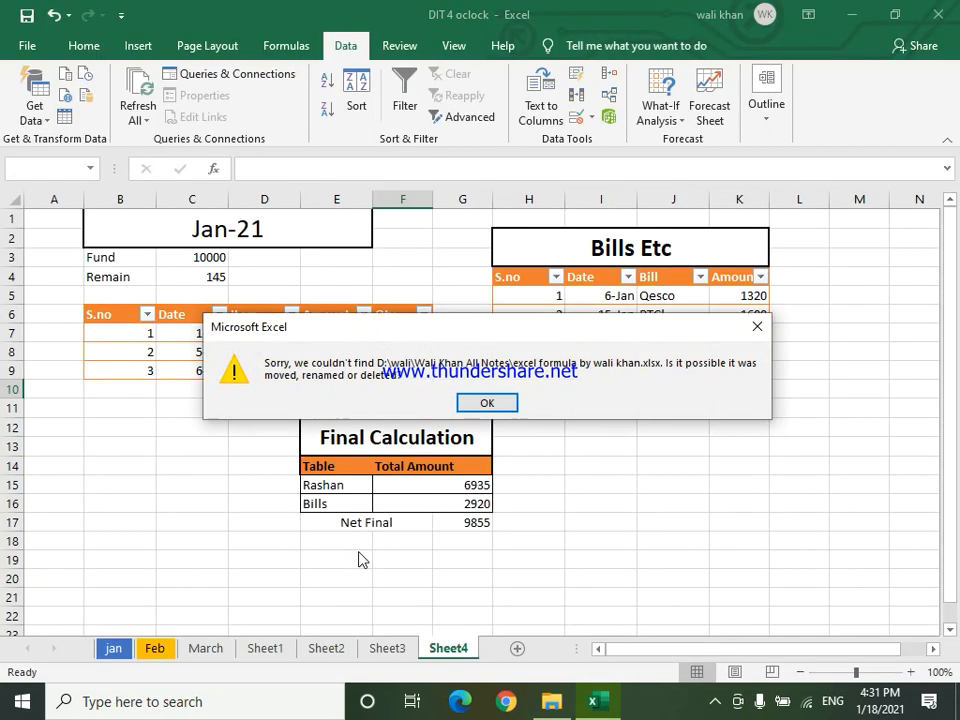
pyautogui.click(490, 402)
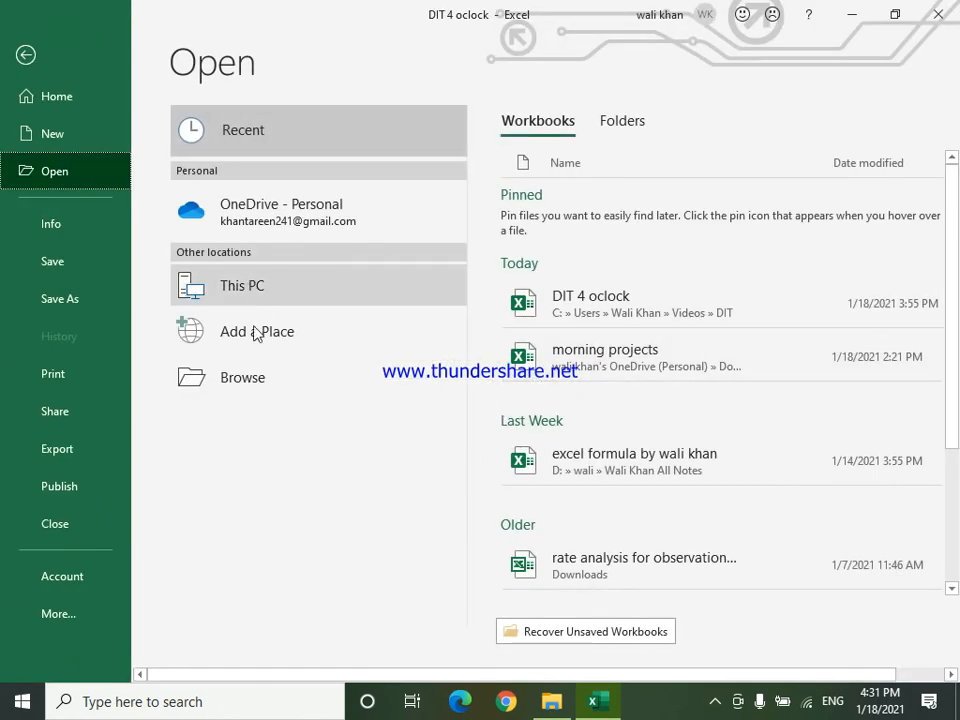
# - Open the Excel formula workbook from the All Notes folder on Local Disk (D:) and enable editing
pyautogui.click(259, 298)
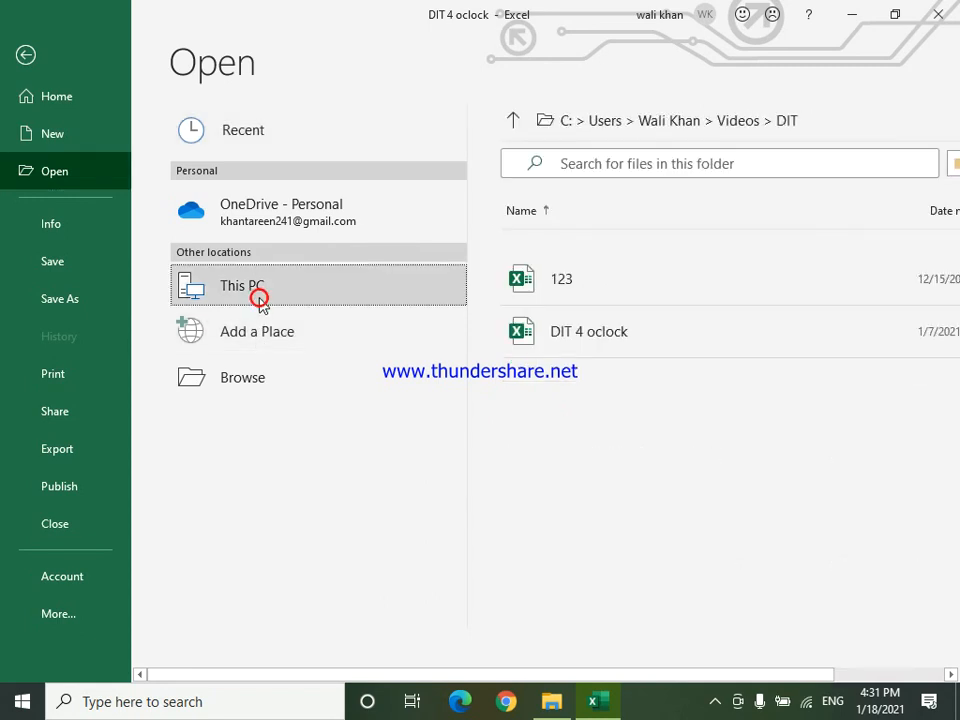
pyautogui.click(266, 380)
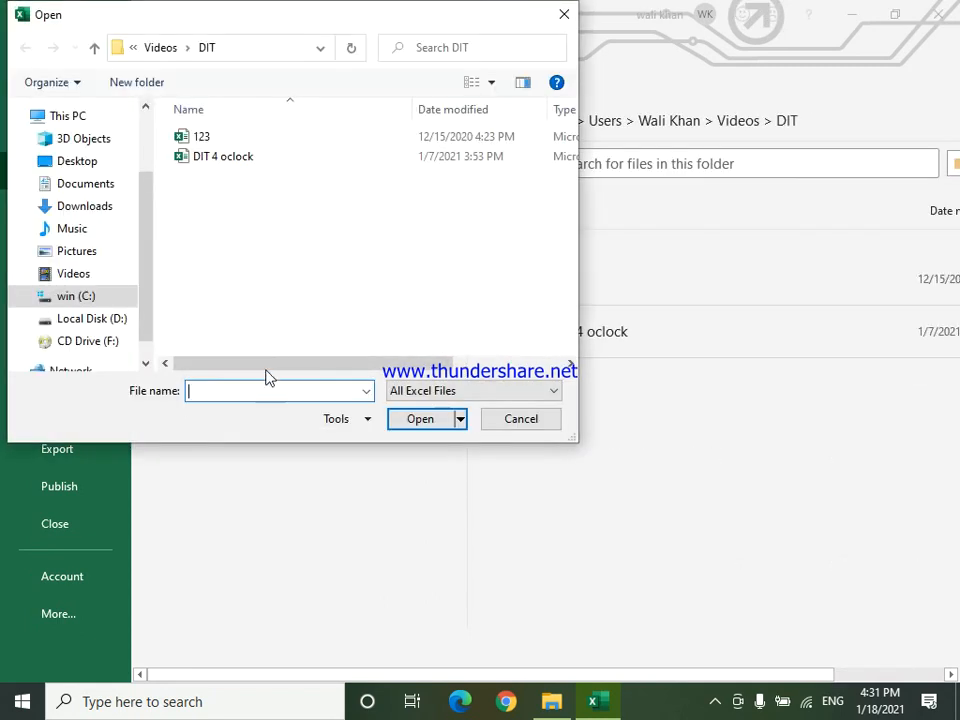
pyautogui.click(101, 319)
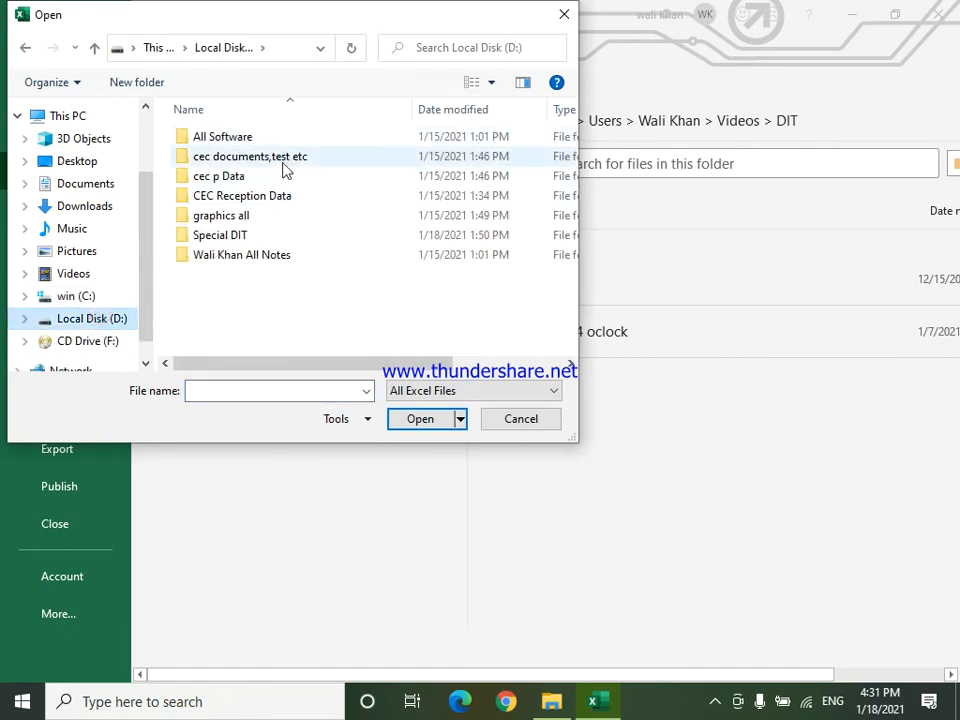
pyautogui.doubleClick(295, 255)
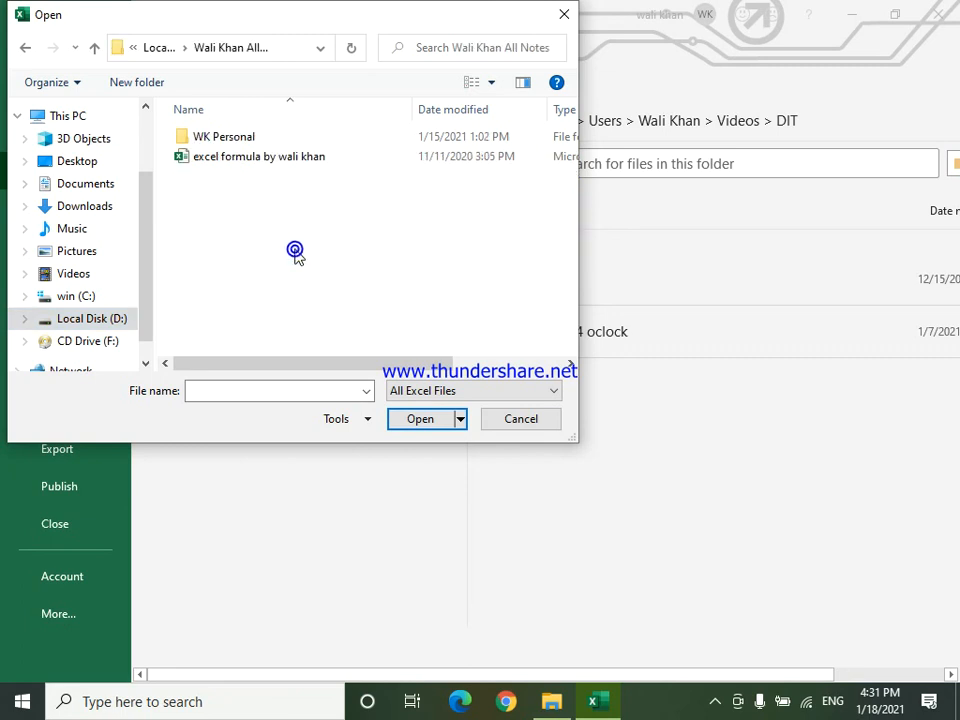
pyautogui.doubleClick(303, 157)
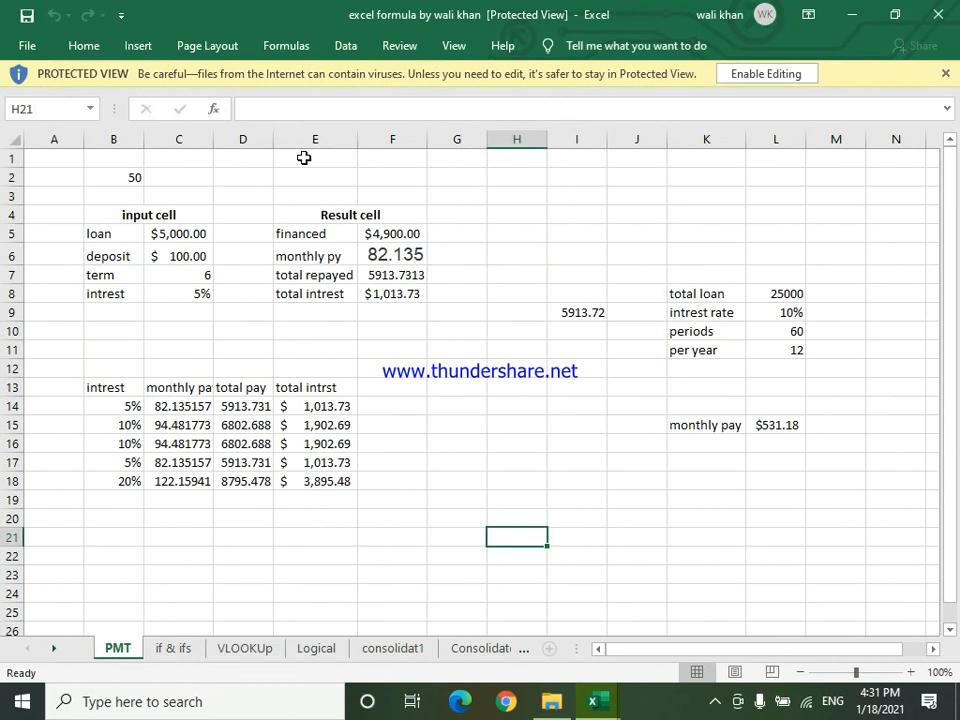
pyautogui.click(765, 75)
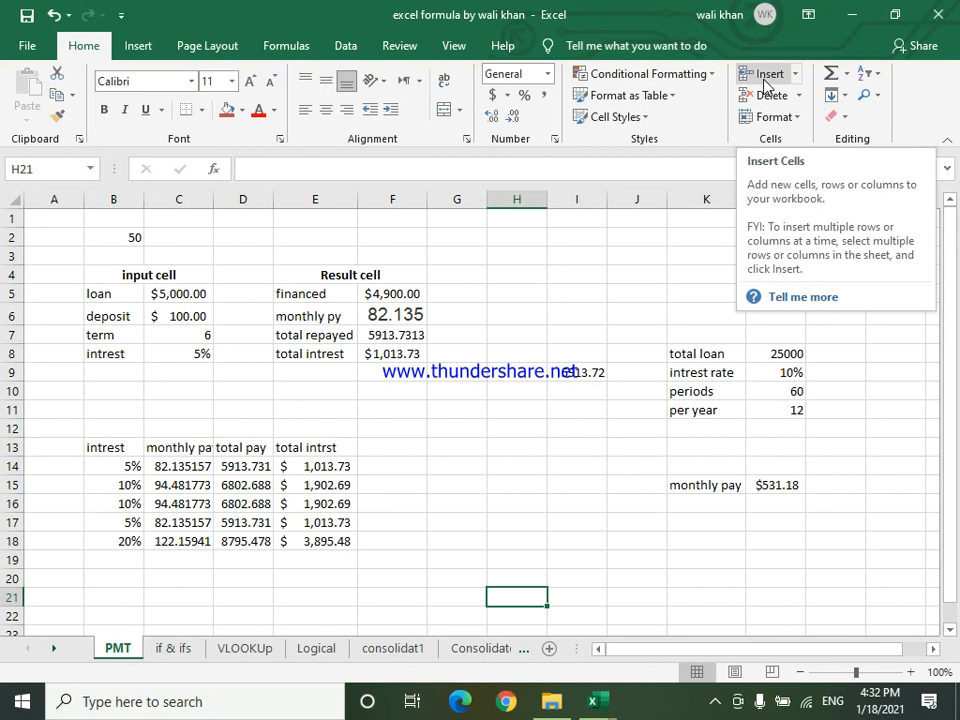
# - Examine the formula examples on the if & ifs, VLOOKUp, Logical, consolidation, TEXT and Intrest sheets
pyautogui.click(168, 648)
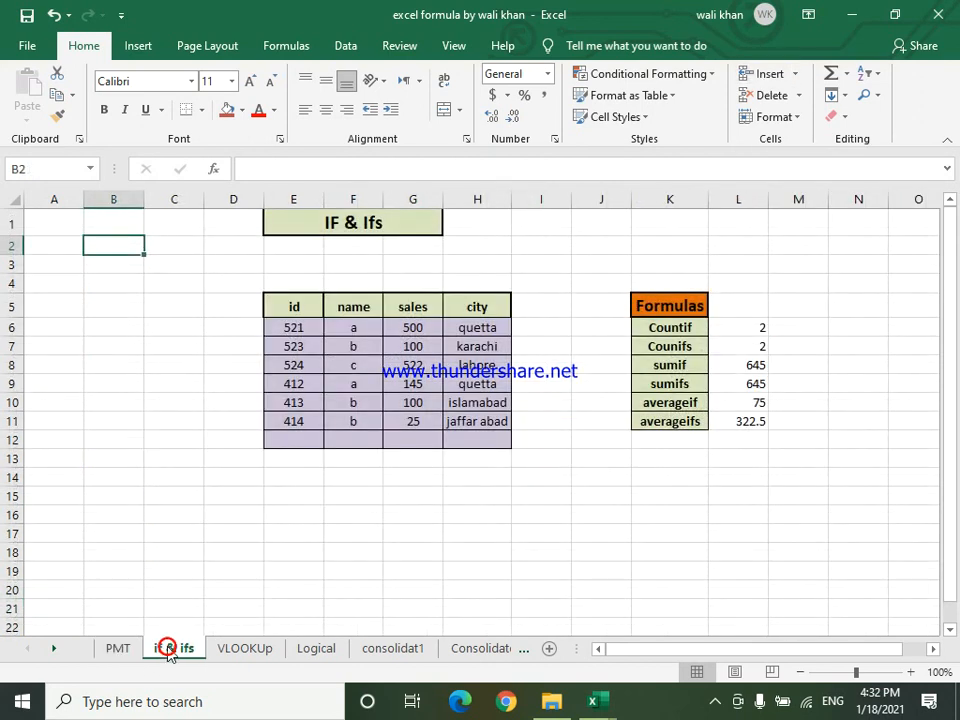
pyautogui.click(240, 652)
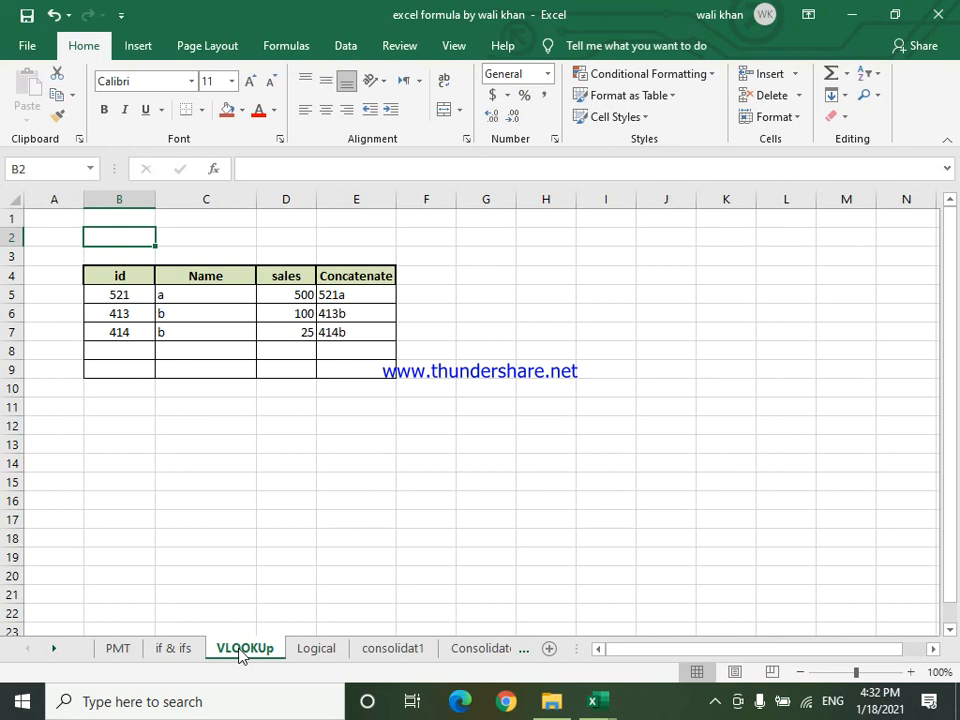
pyautogui.click(332, 652)
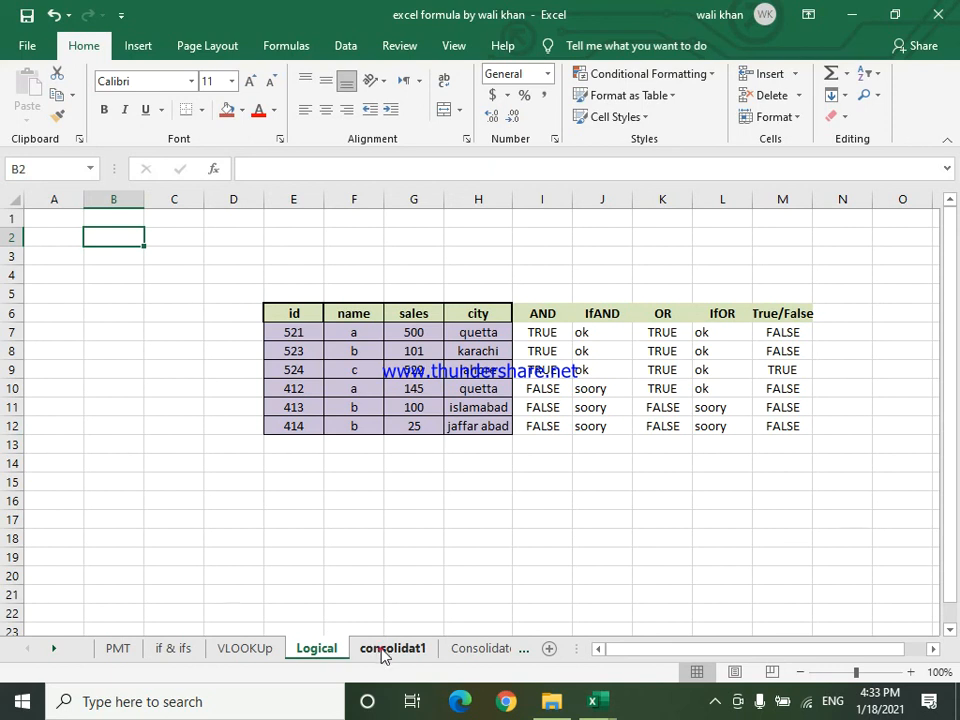
pyautogui.click(384, 650)
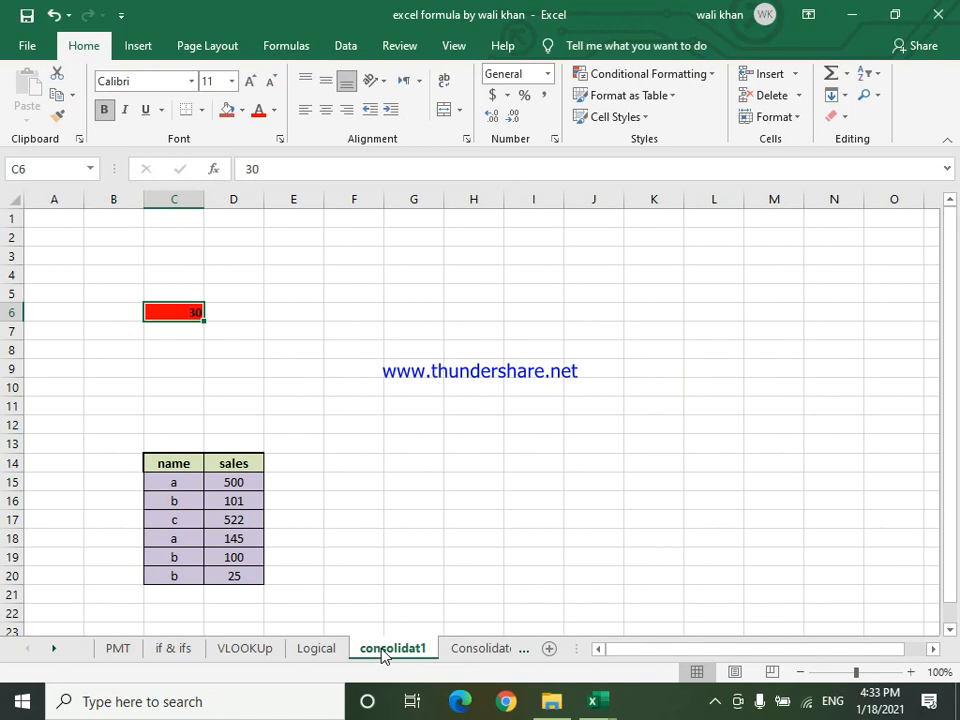
pyautogui.click(476, 655)
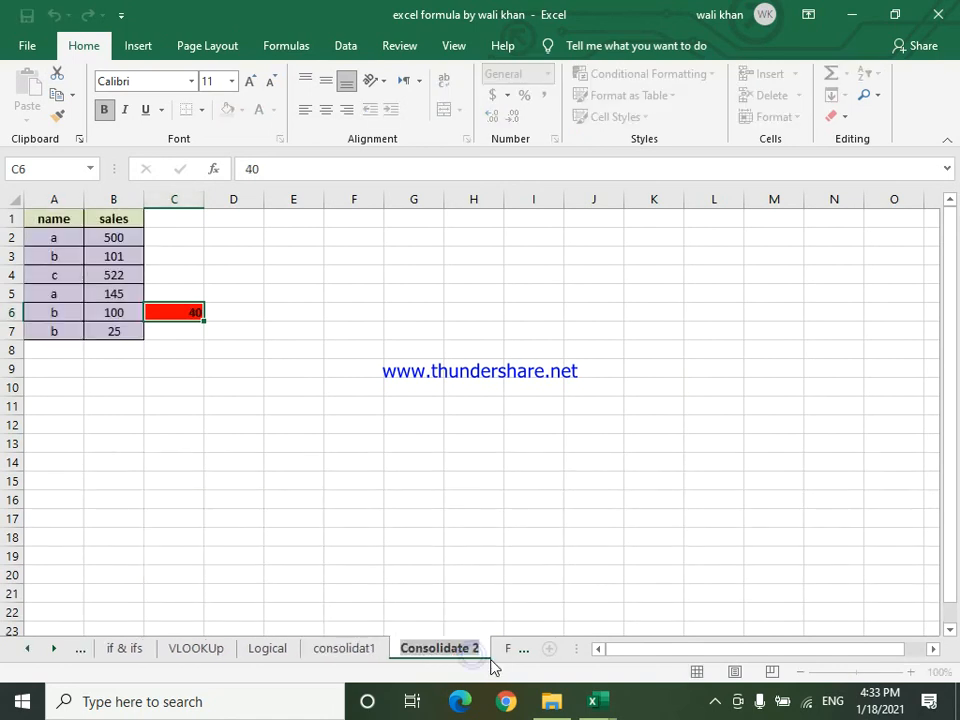
pyautogui.click(507, 651)
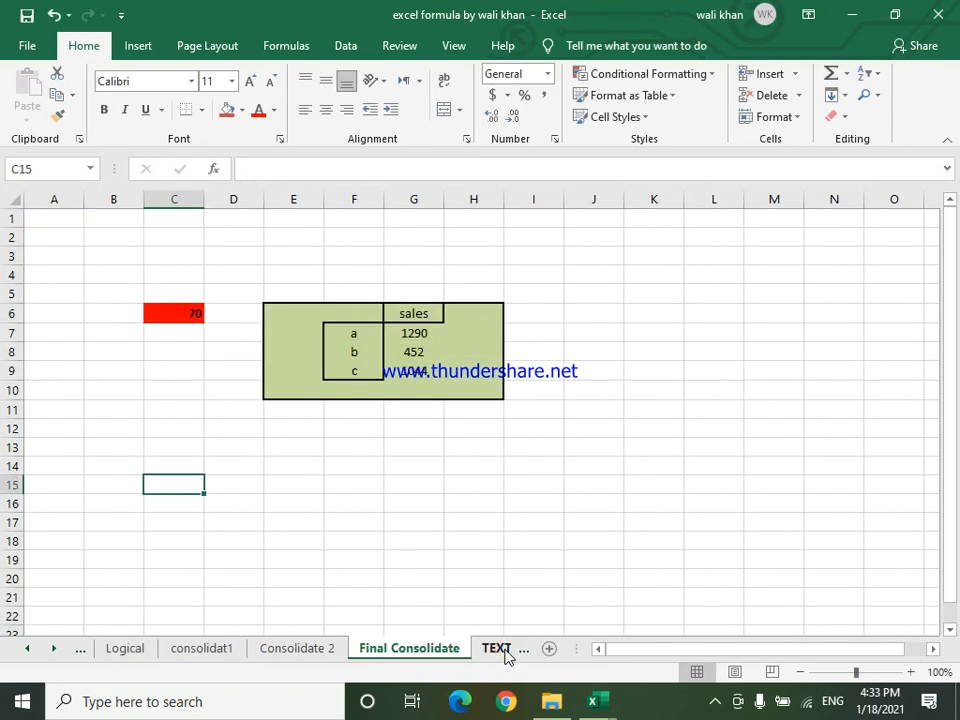
pyautogui.click(507, 651)
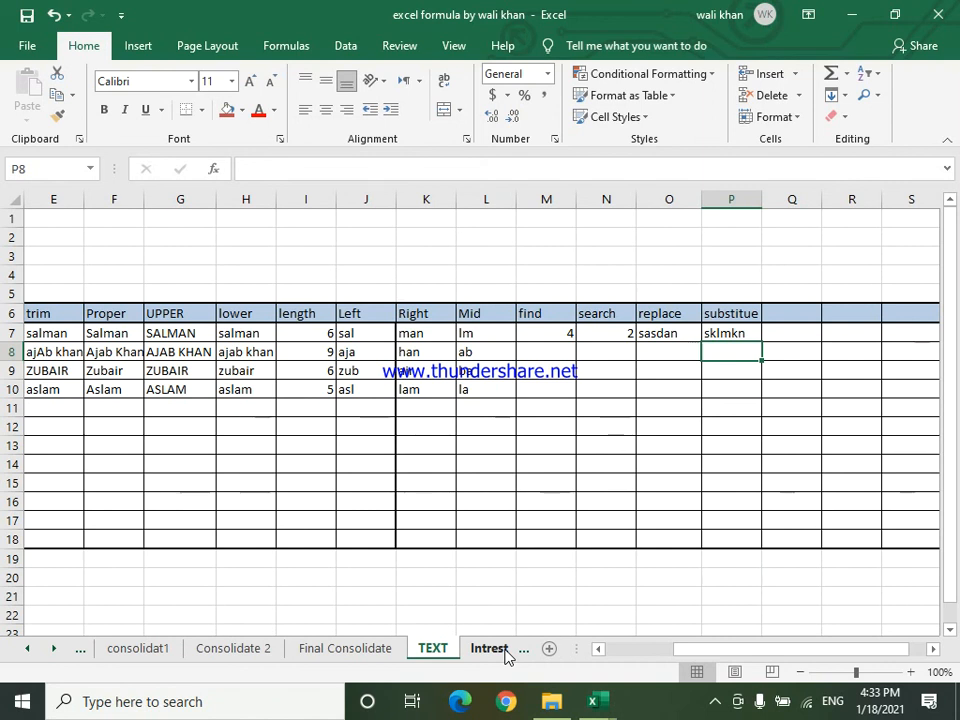
pyautogui.click(507, 651)
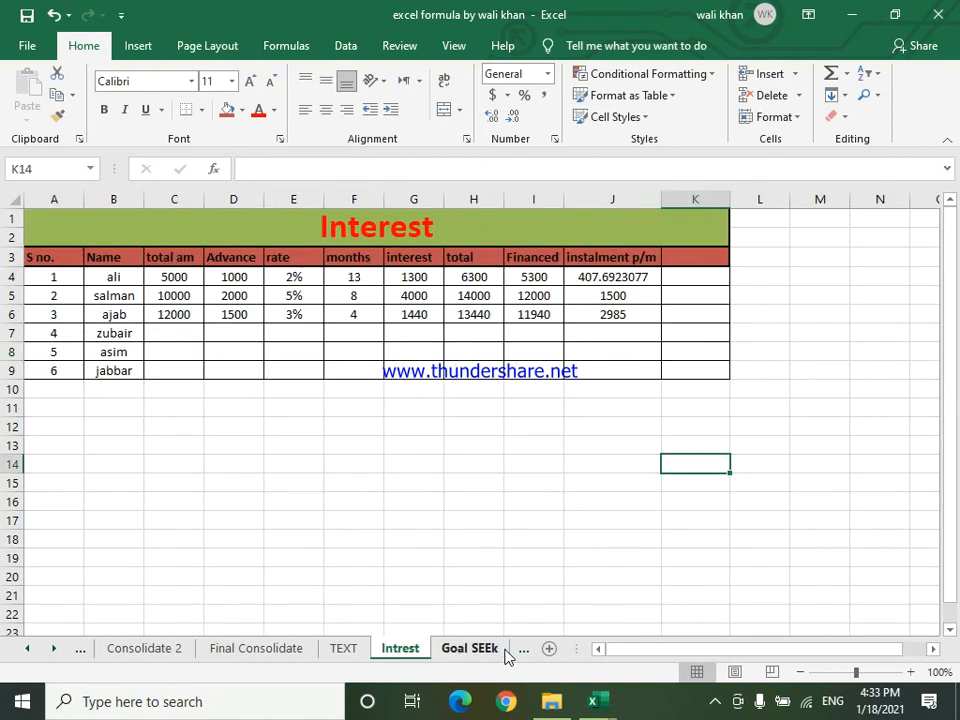
pyautogui.click(347, 650)
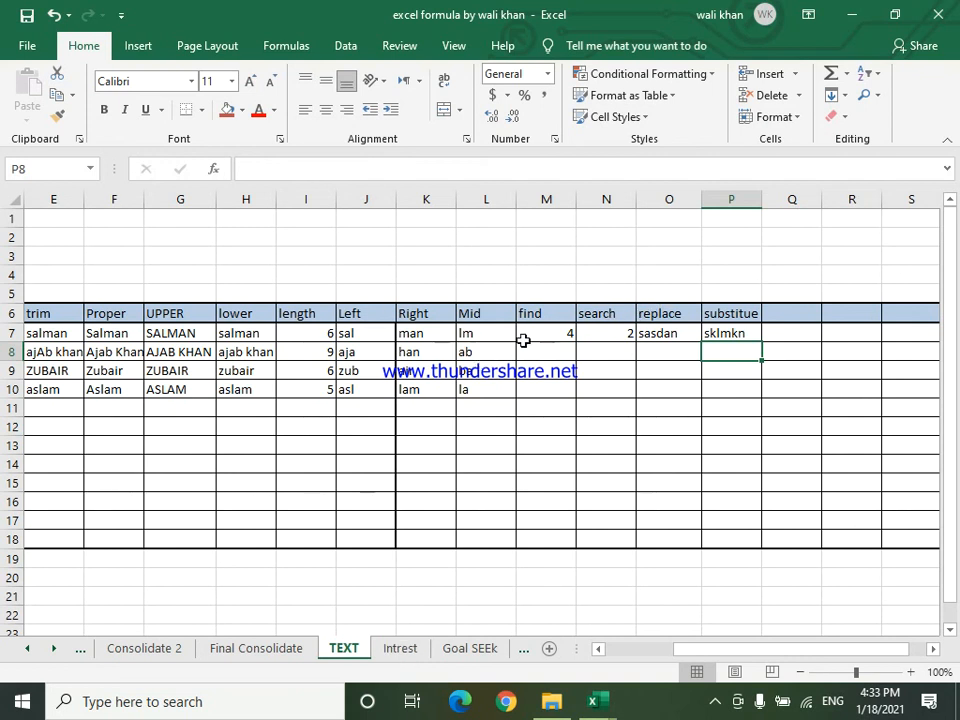
# - On the Intrest sheet, insert a column between Name and total am and head it Item in C3
pyautogui.click(393, 652)
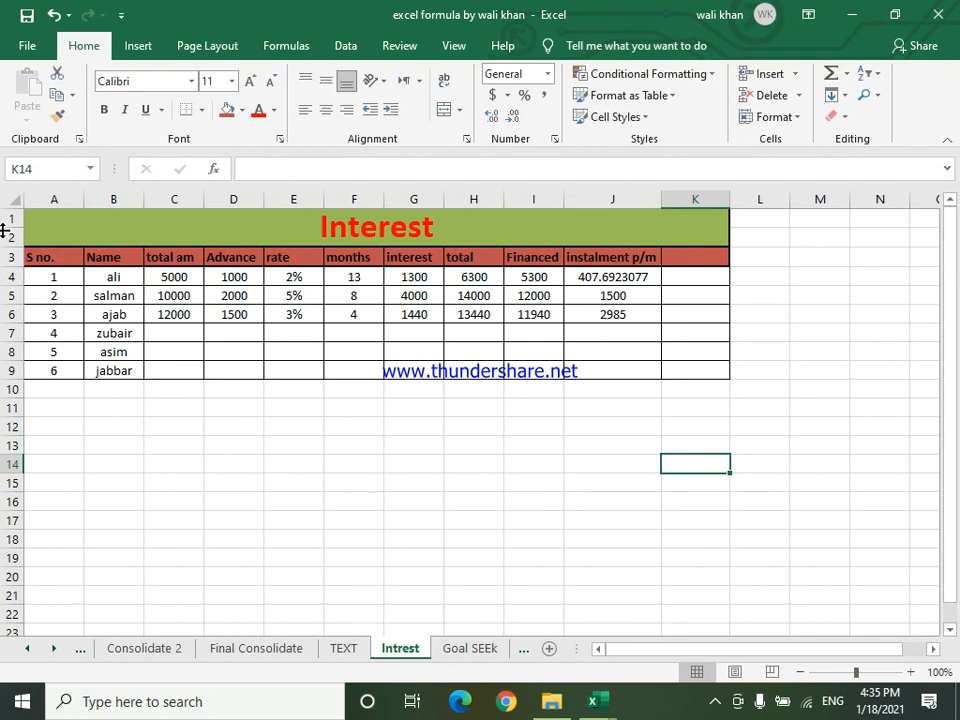
pyautogui.moveTo(25, 257); pyautogui.dragTo(240, 314)
pyautogui.click(197, 400)
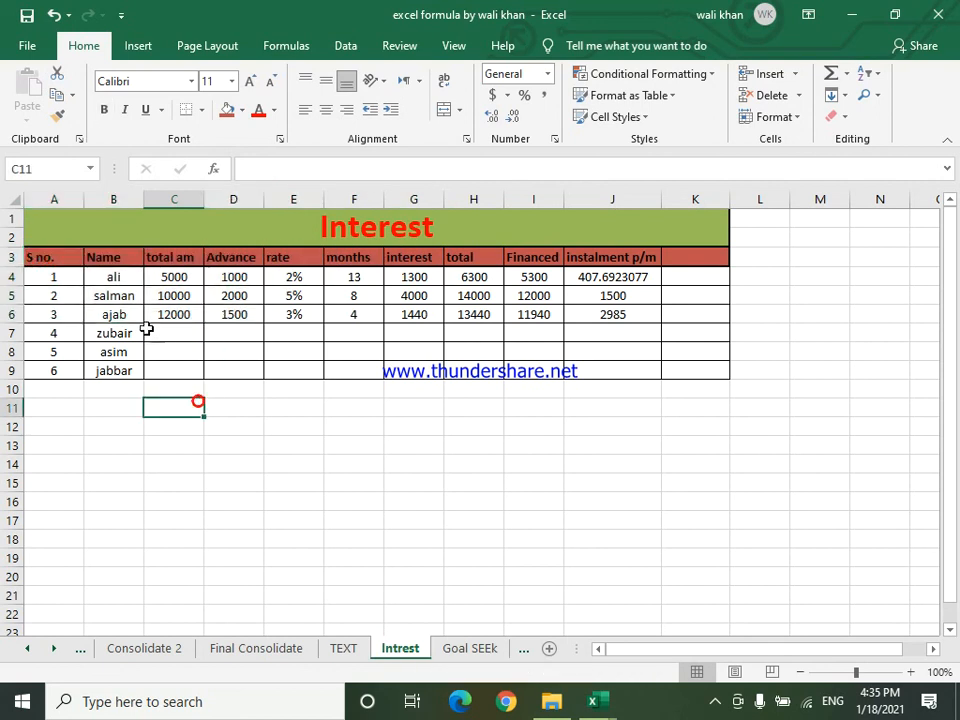
pyautogui.click(128, 293)
pyautogui.doubleClick(165, 333)
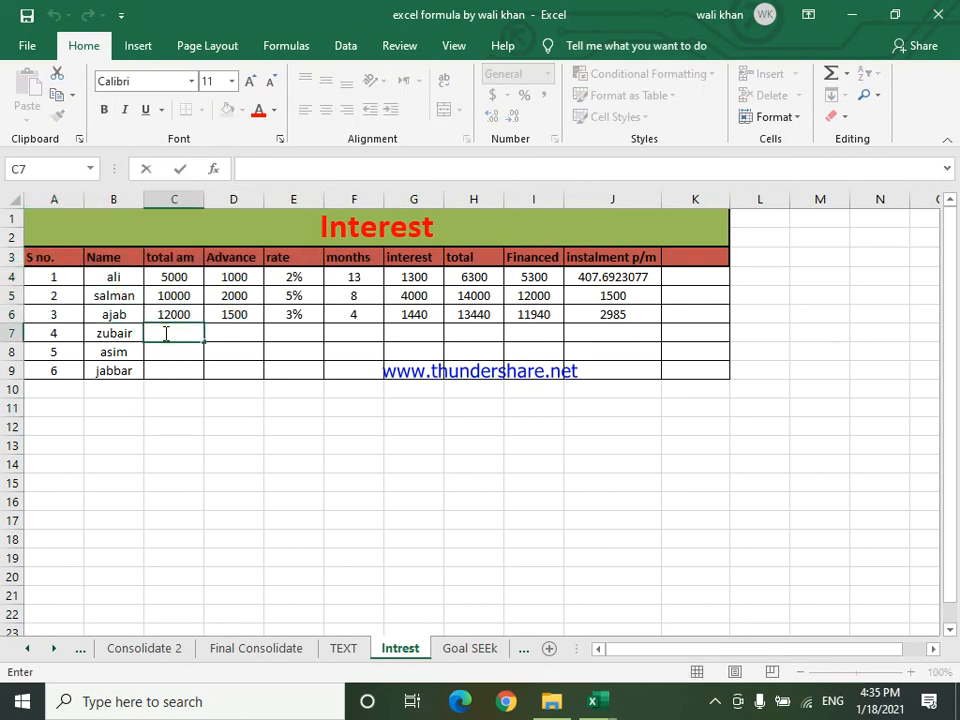
pyautogui.click(173, 190)
pyautogui.rightClick(175, 196)
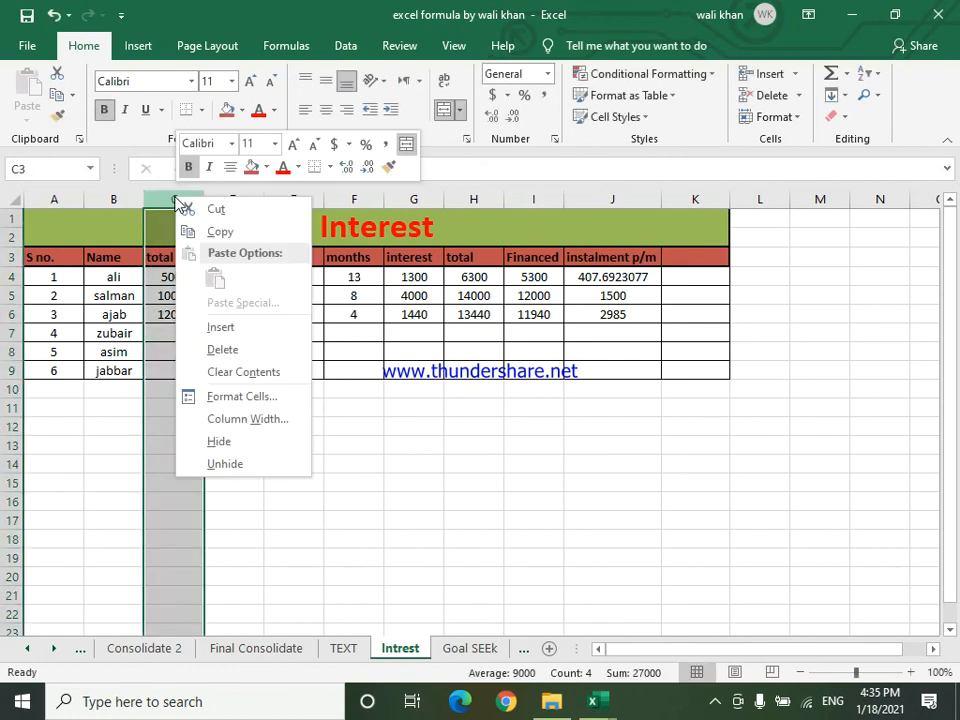
pyautogui.click(235, 333)
pyautogui.click(185, 259)
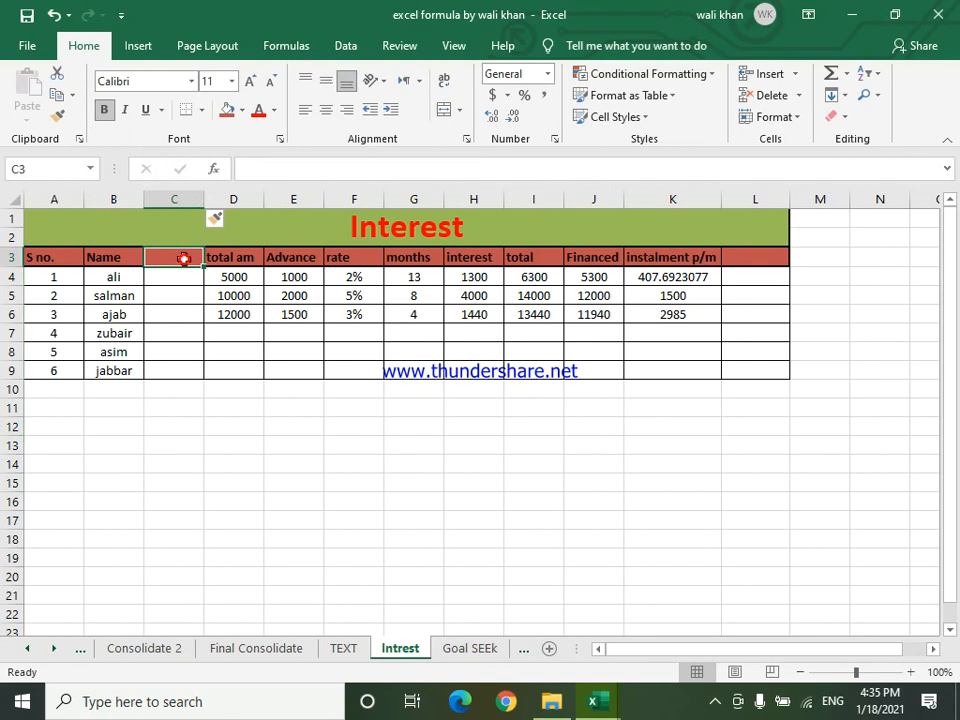
pyautogui.write('Item')
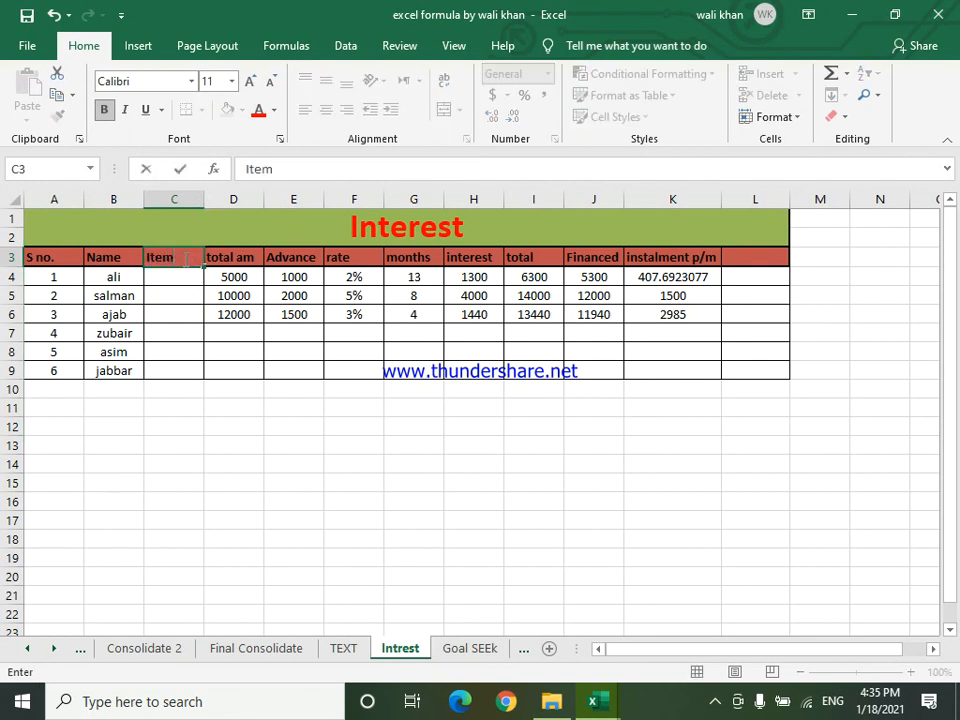
# - Fill in the item Bike and the total amount 55000 for the fourth customer in row 7
pyautogui.click(177, 340)
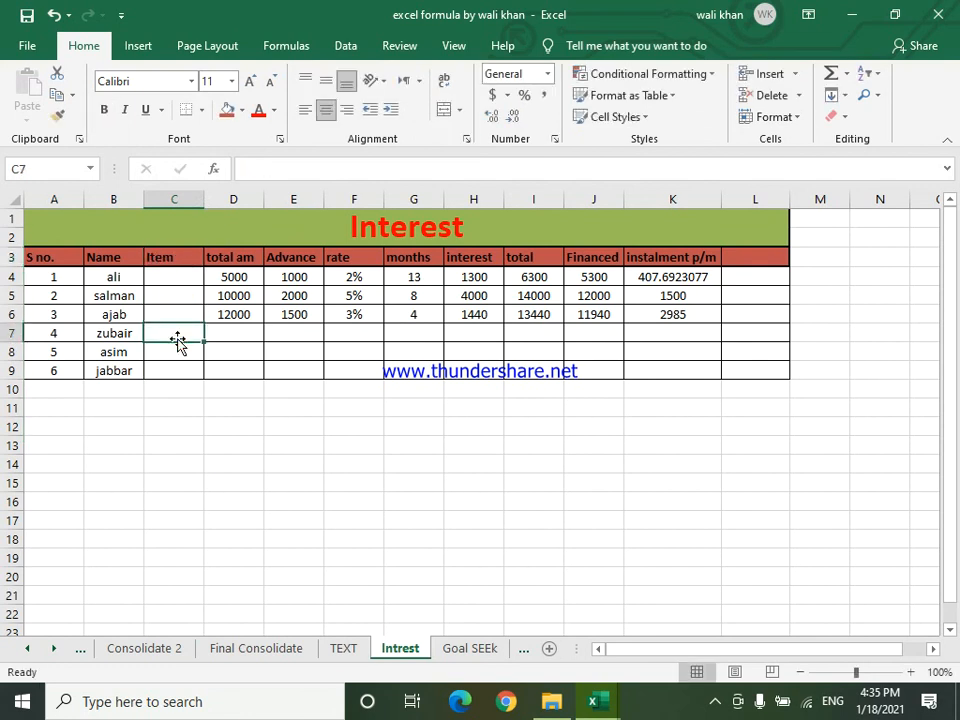
pyautogui.write('Bike')
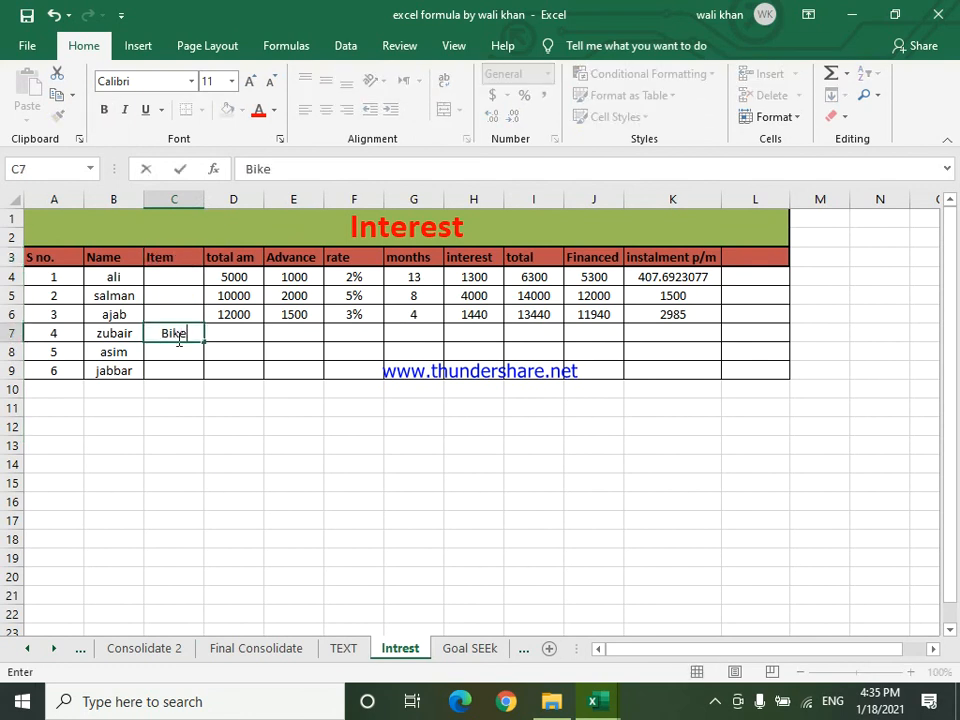
pyautogui.click(243, 490)
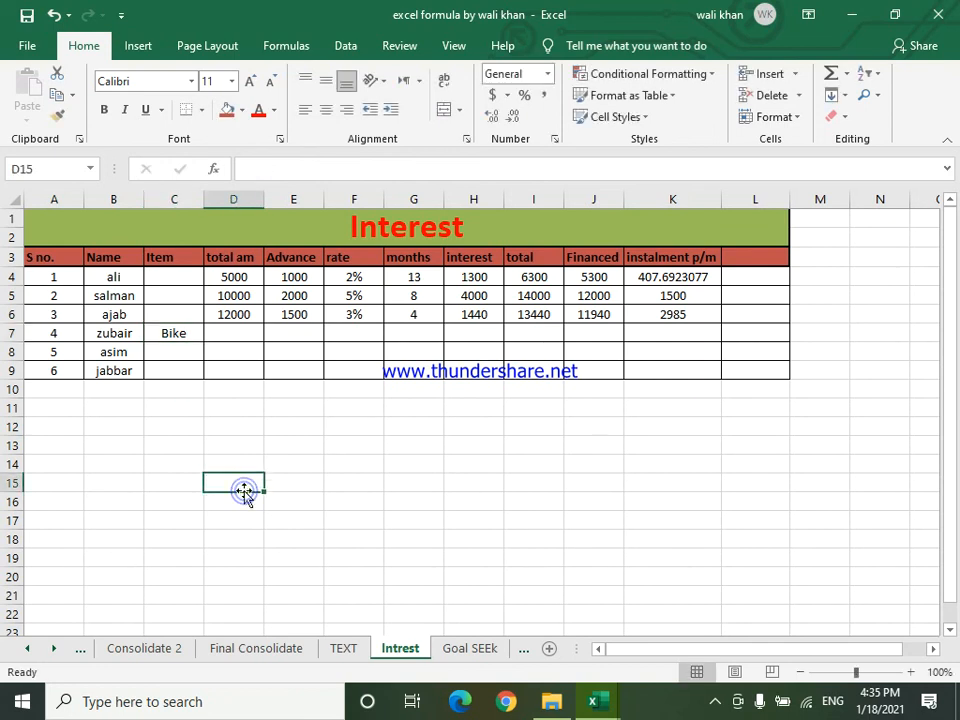
pyautogui.click(233, 327)
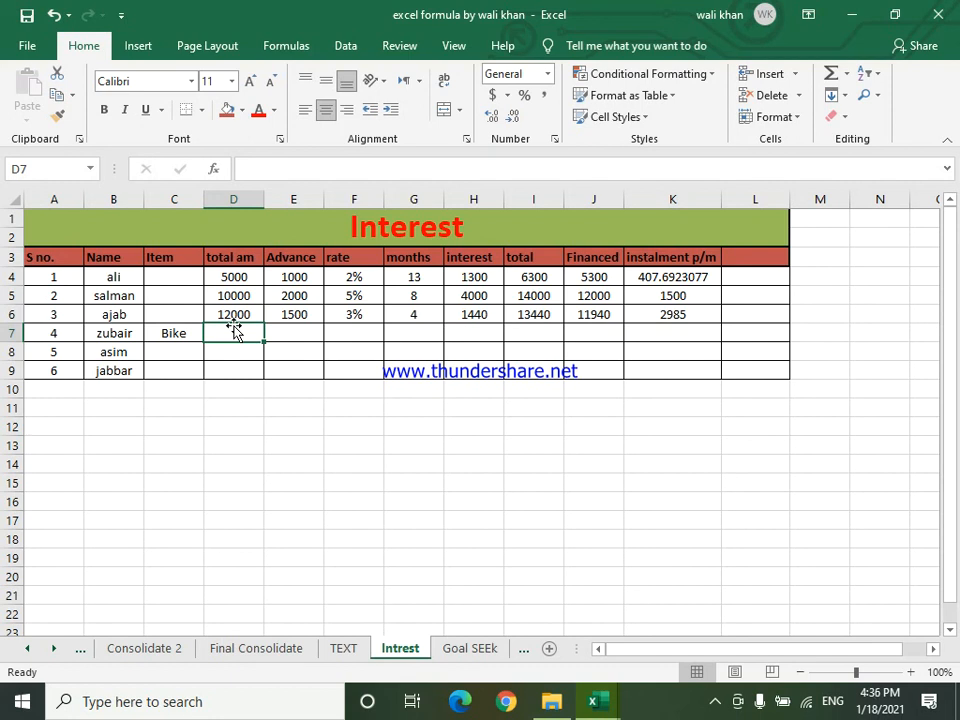
pyautogui.write('5')
pyautogui.press('BackSpace')
pyautogui.write('55000')
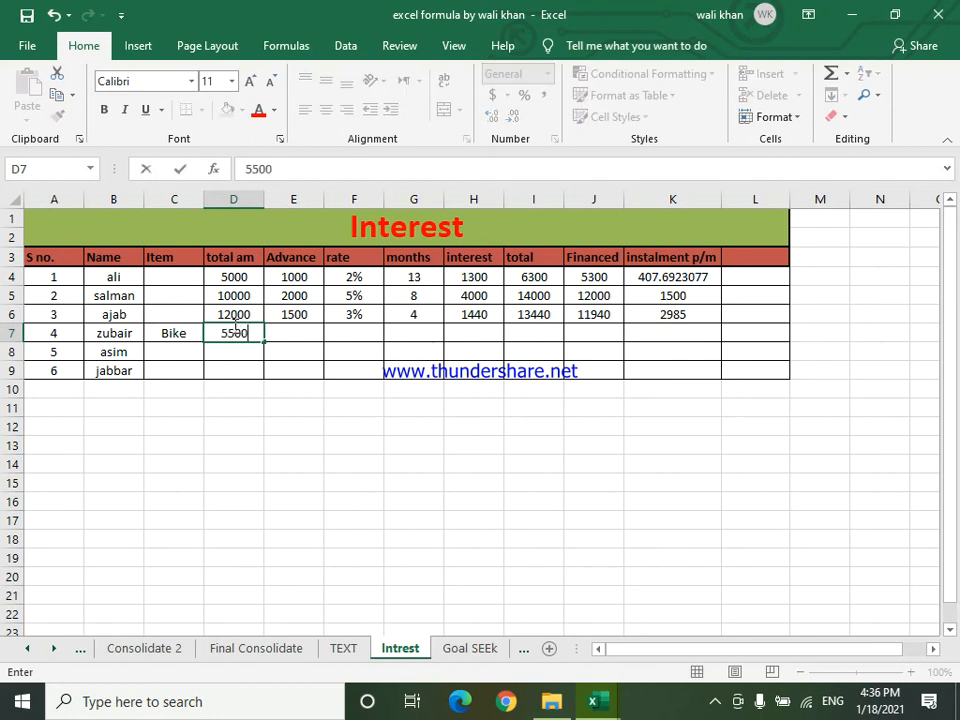
pyautogui.click(332, 476)
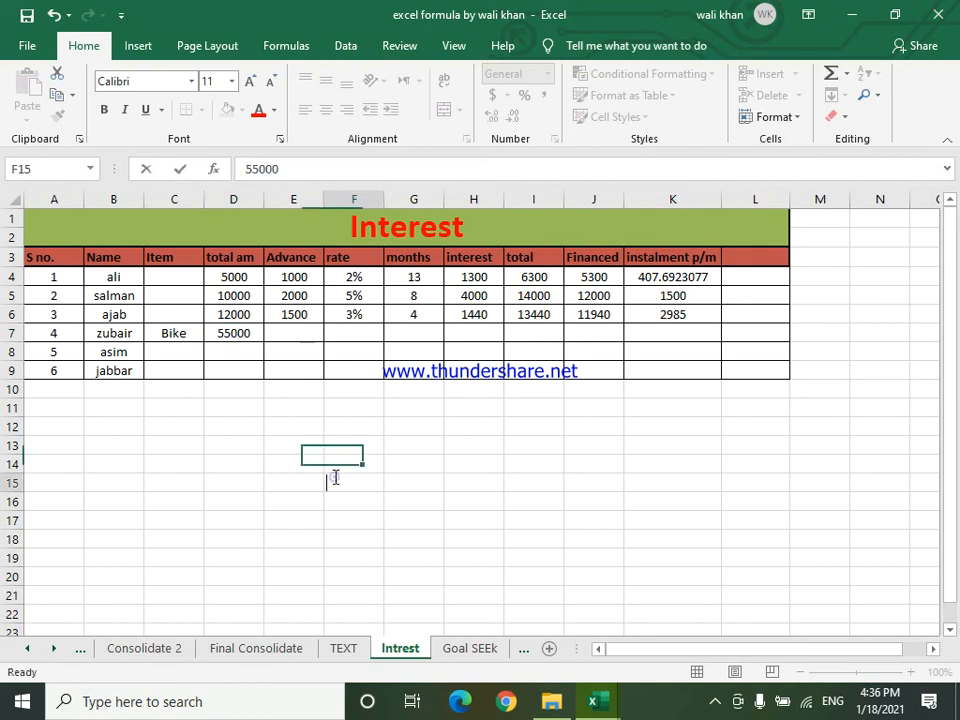
pyautogui.doubleClick(334, 478)
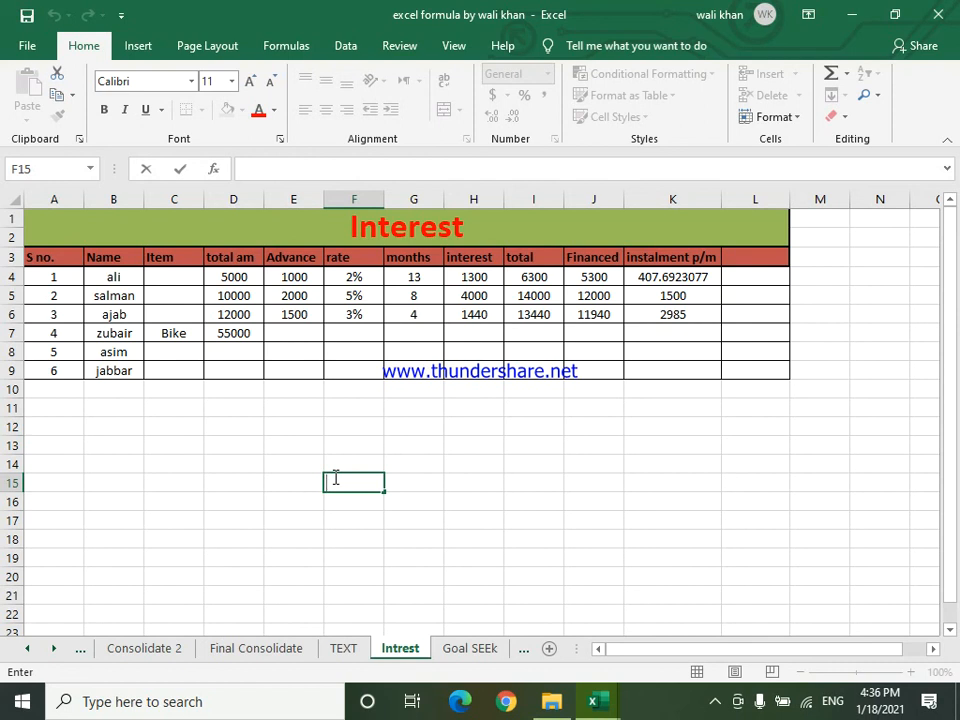
# - Enter an advance of 5000 for the Bike row in E7
pyautogui.click(284, 340)
pyautogui.write('5000')
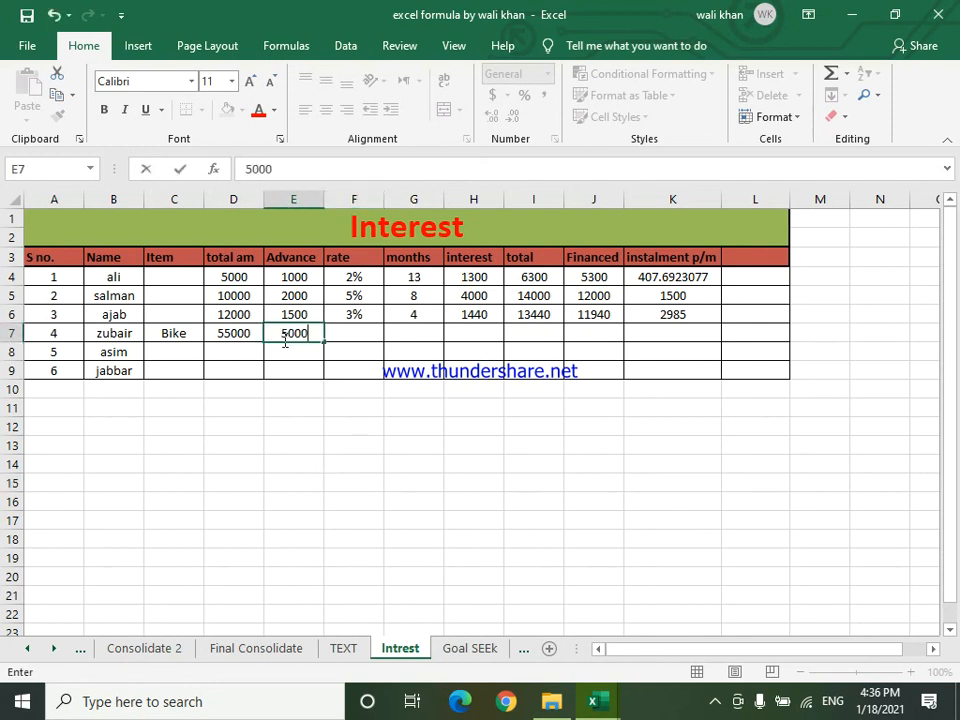
pyautogui.press('Return')
pyautogui.click(311, 411)
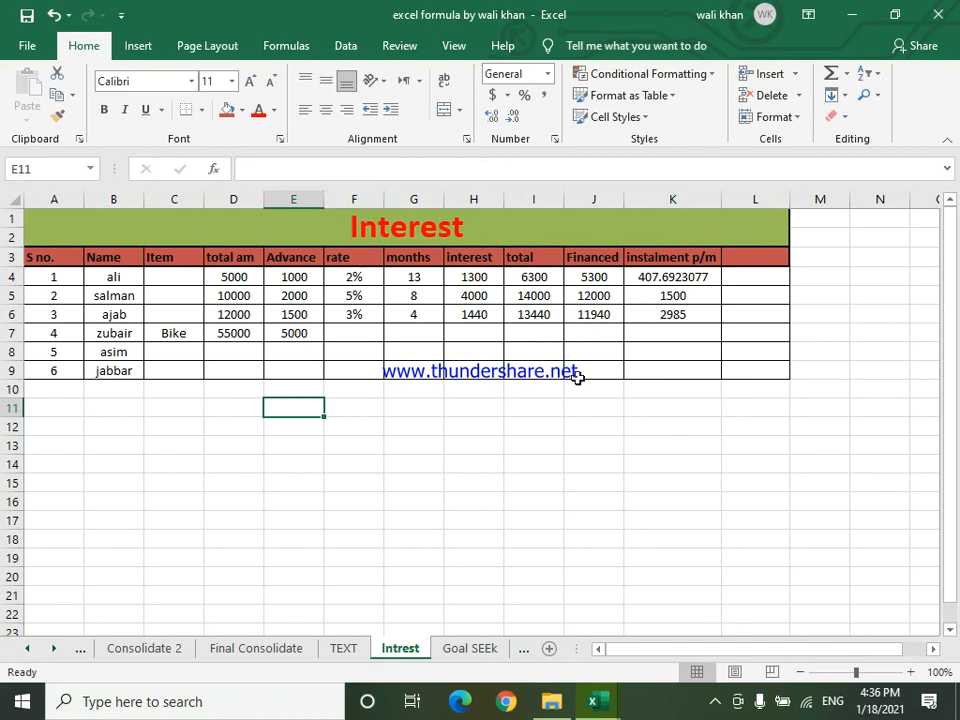
# - Insert a column between Advance and rate, headed Remaining in F3 and widened to fit its heading
pyautogui.rightClick(343, 198)
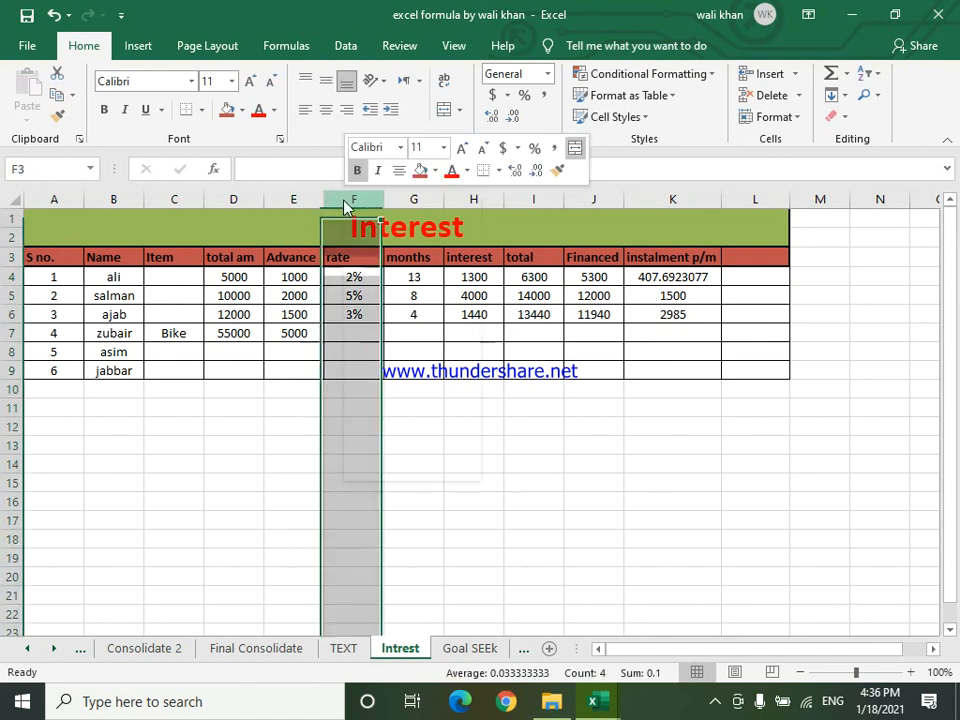
pyautogui.click(412, 330)
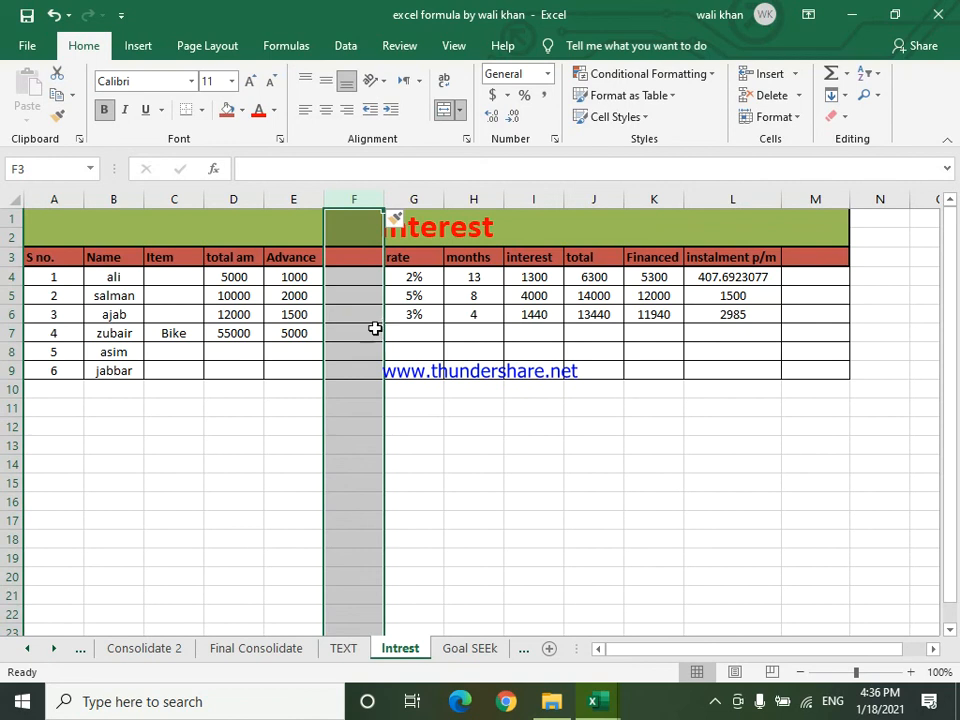
pyautogui.click(343, 259)
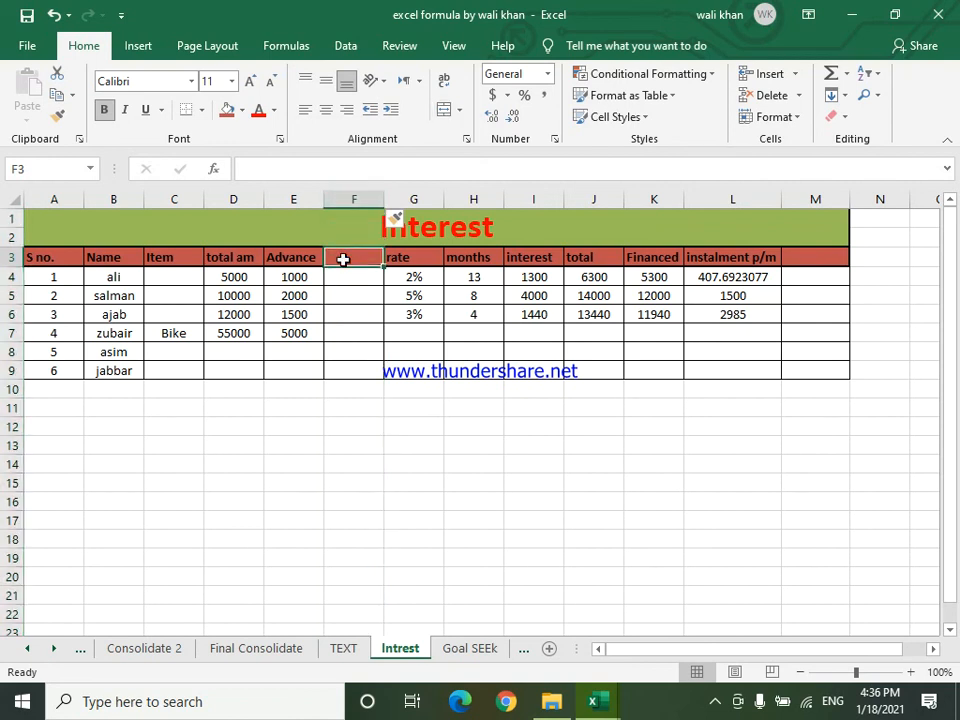
pyautogui.write('Remain')
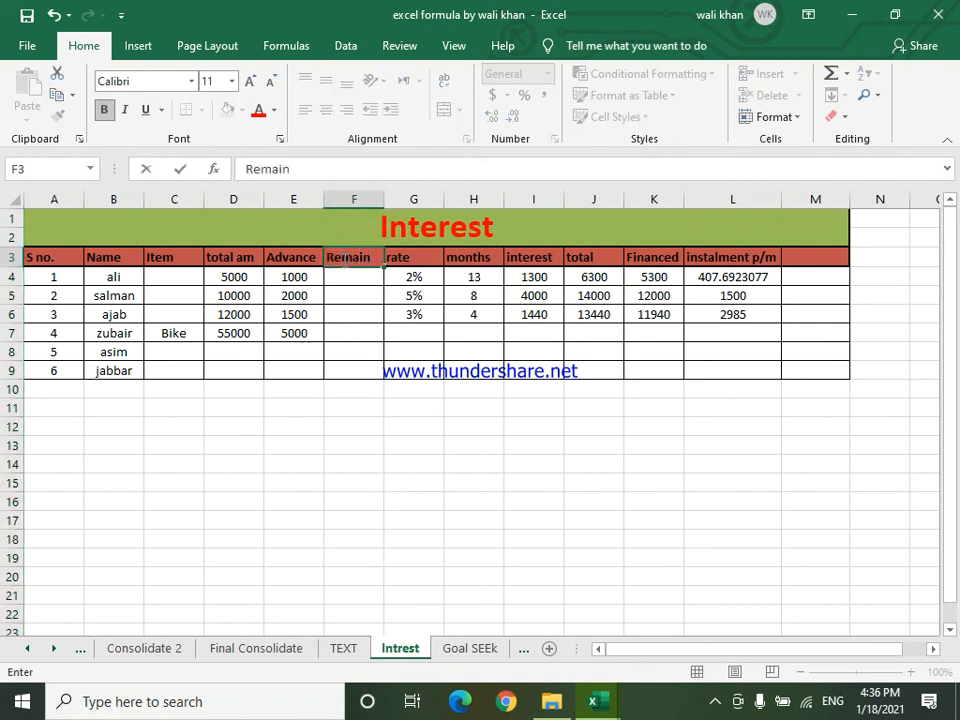
pyautogui.write('in')
pyautogui.write('g')
pyautogui.click(358, 350)
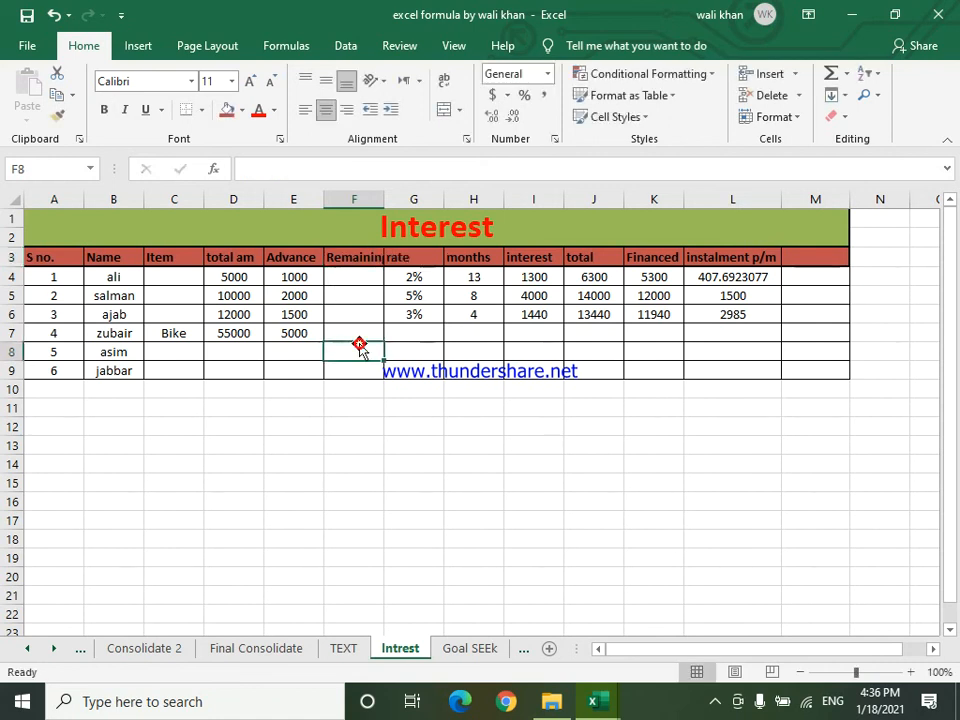
pyautogui.doubleClick(386, 199)
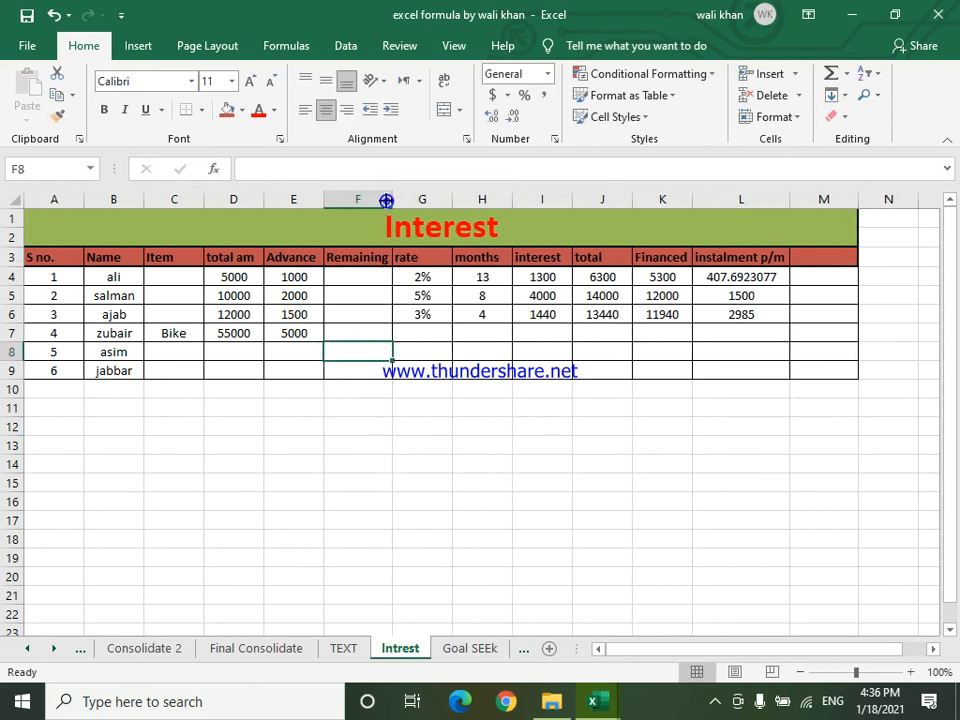
# - Calculate the Bike row's remaining amount in F7 as total amount minus advance with =D7-E7
pyautogui.click(340, 332)
pyautogui.write('=')
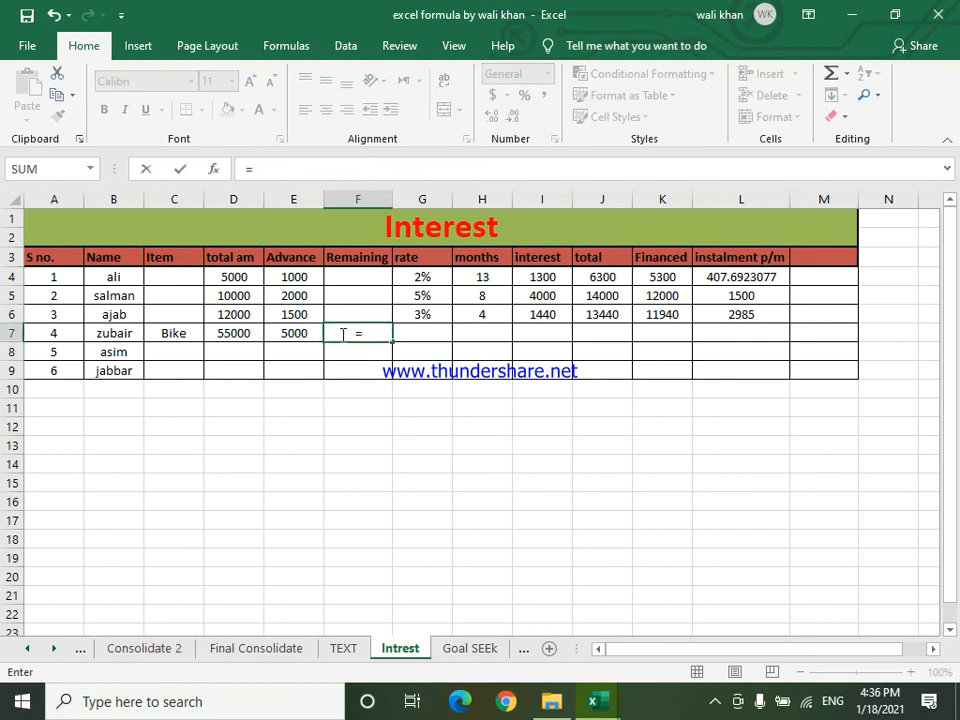
pyautogui.click(222, 332)
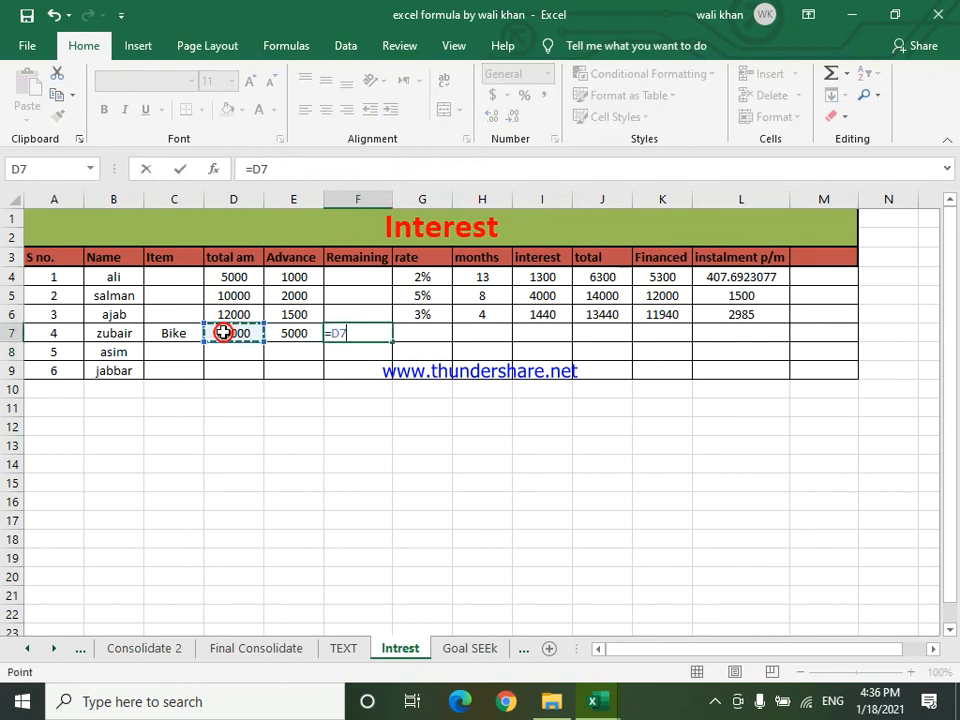
pyautogui.write('-')
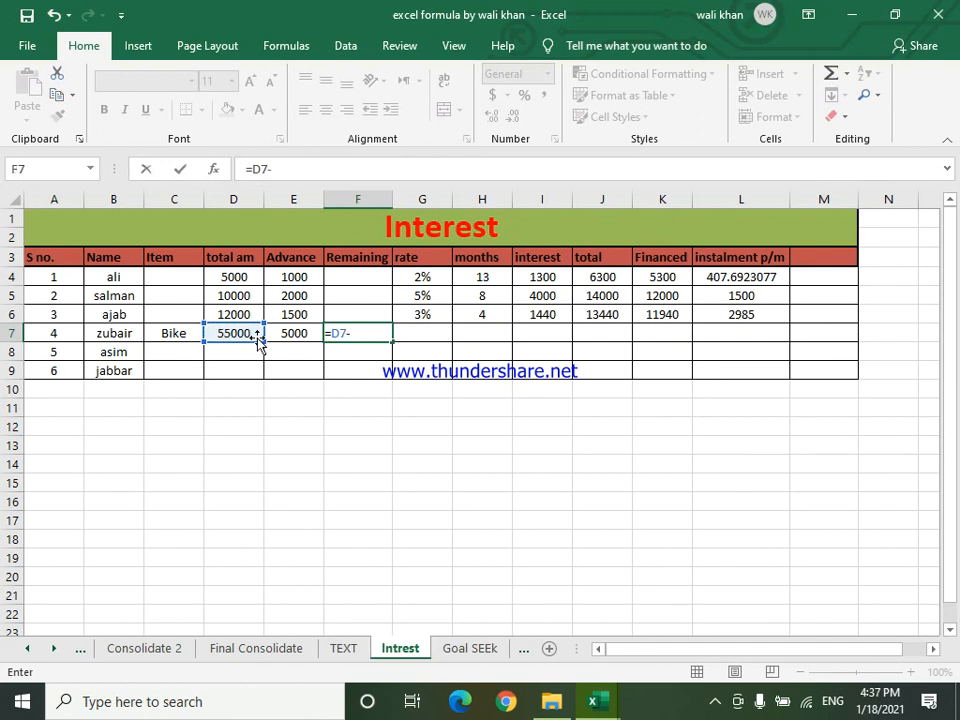
pyautogui.click(280, 336)
pyautogui.press('Return')
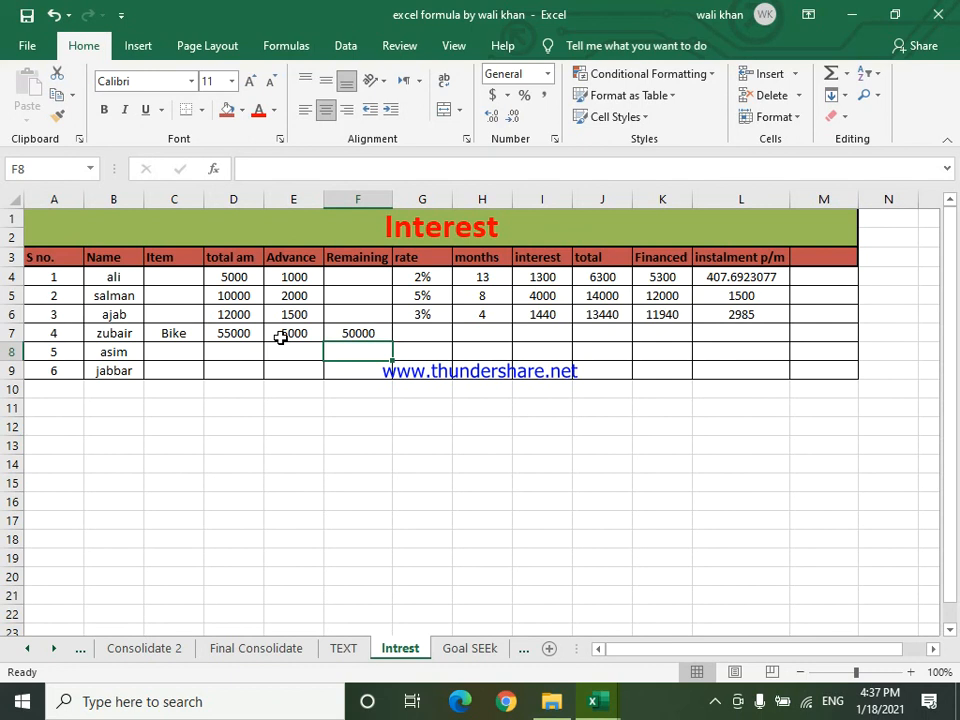
# - Enter a rate of 2% in G7 and a term of 18 months in H7 for the Bike row
pyautogui.click(404, 336)
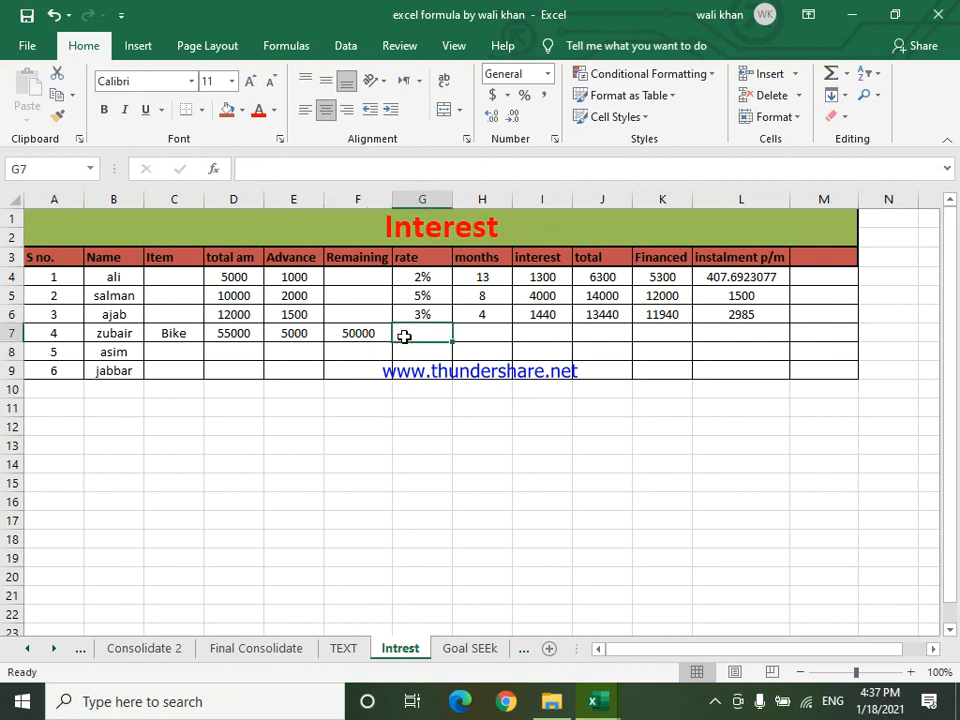
pyautogui.write('2')
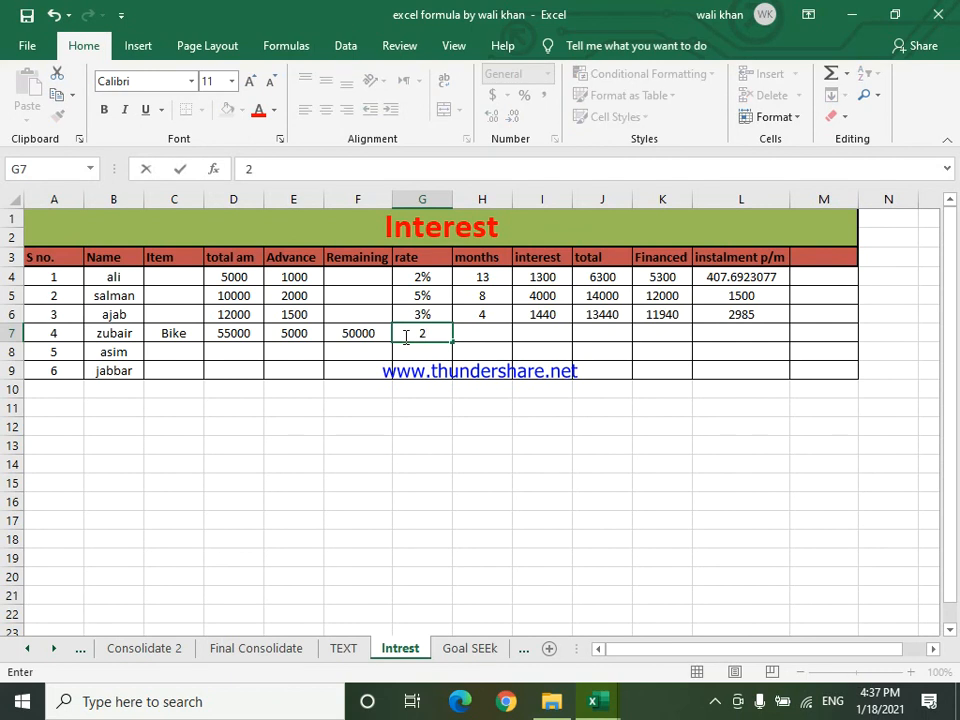
pyautogui.write('%')
pyautogui.click(484, 343)
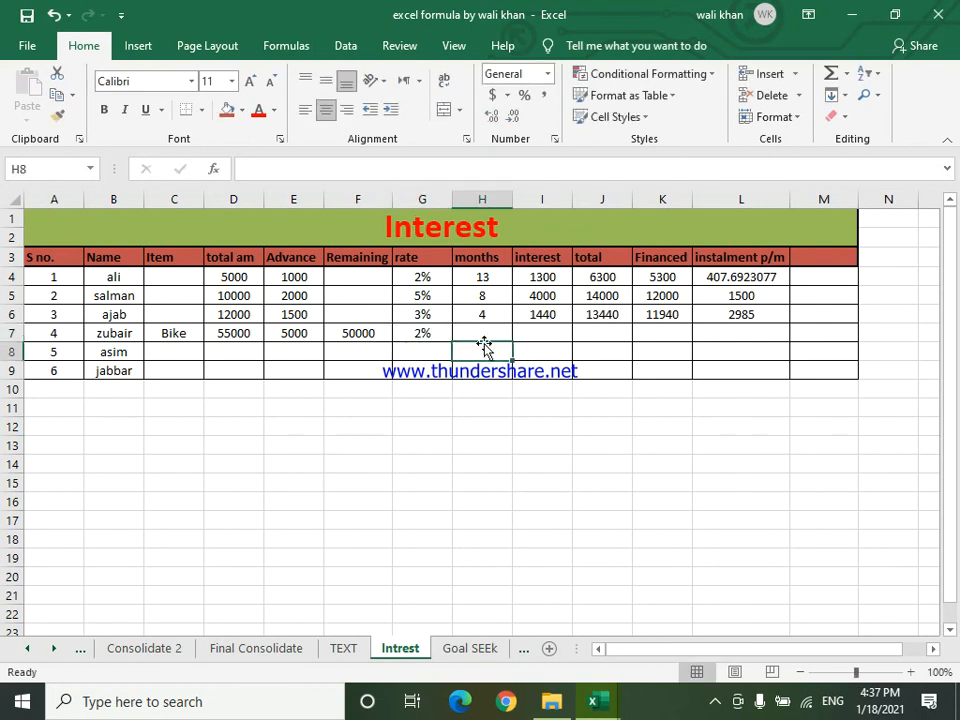
pyautogui.click(487, 337)
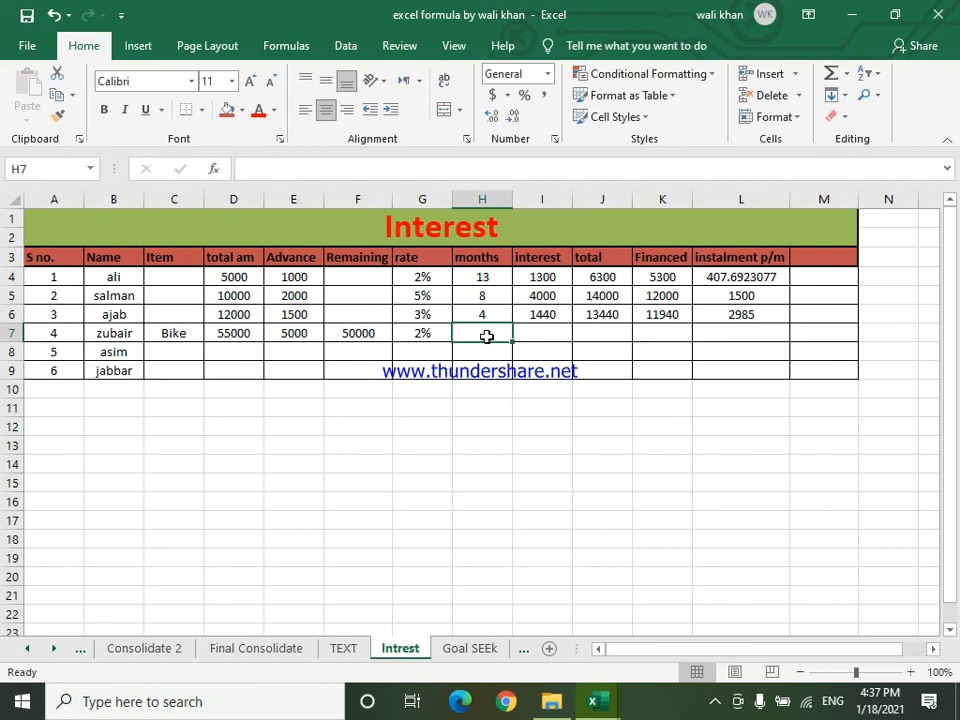
pyautogui.write('18')
pyautogui.click(495, 512)
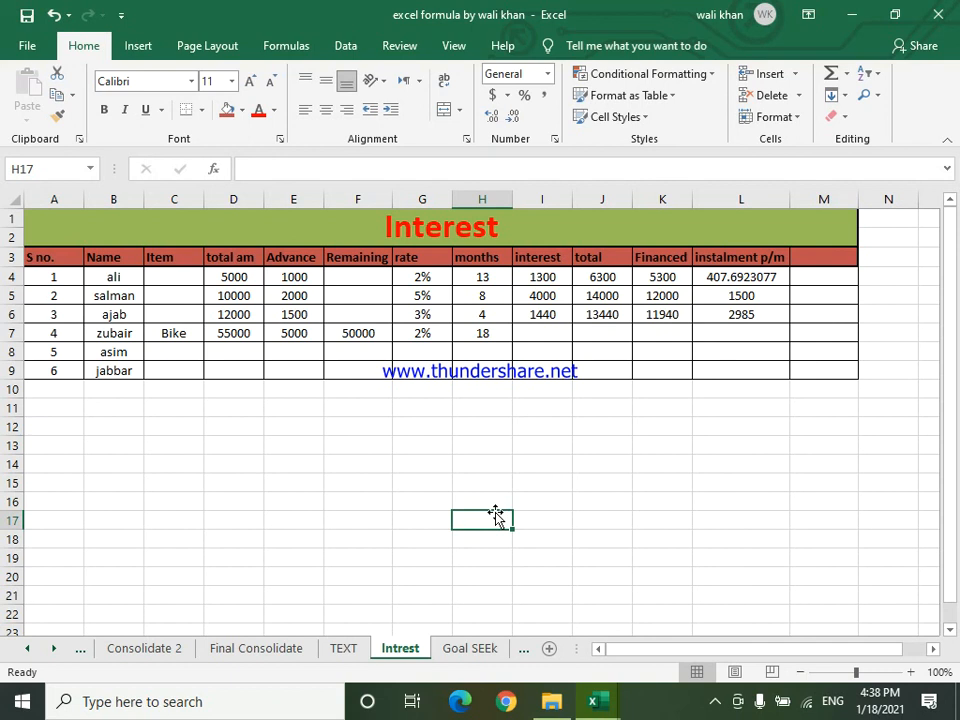
# - Calculate the Bike row's interest in I7 from the remaining amount, rate and months with =F7*G7*H7
pyautogui.click(552, 335)
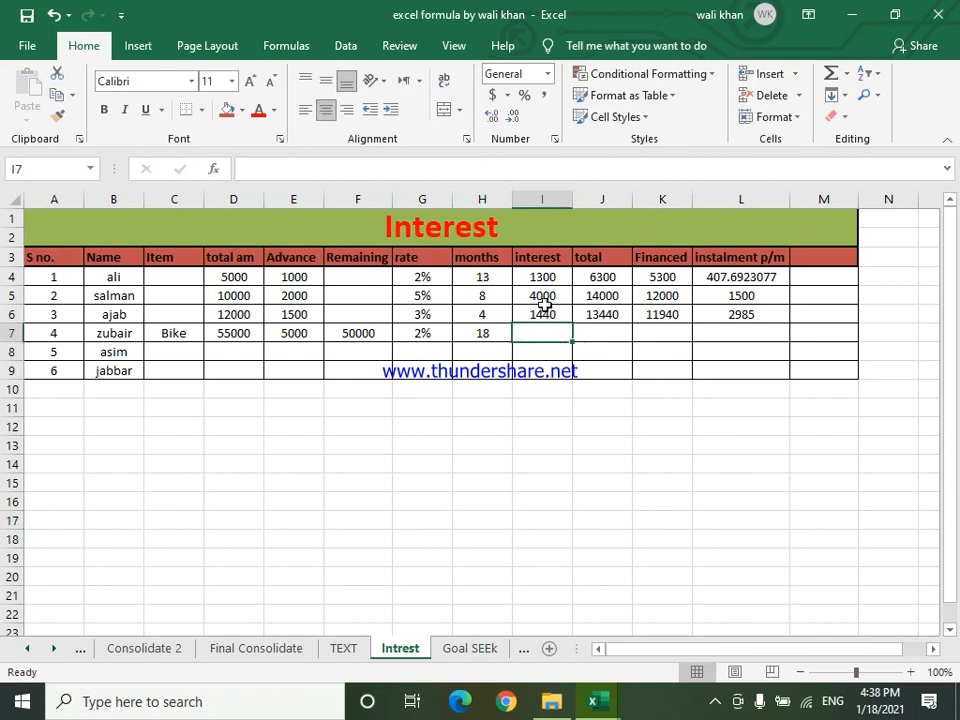
pyautogui.click(544, 314)
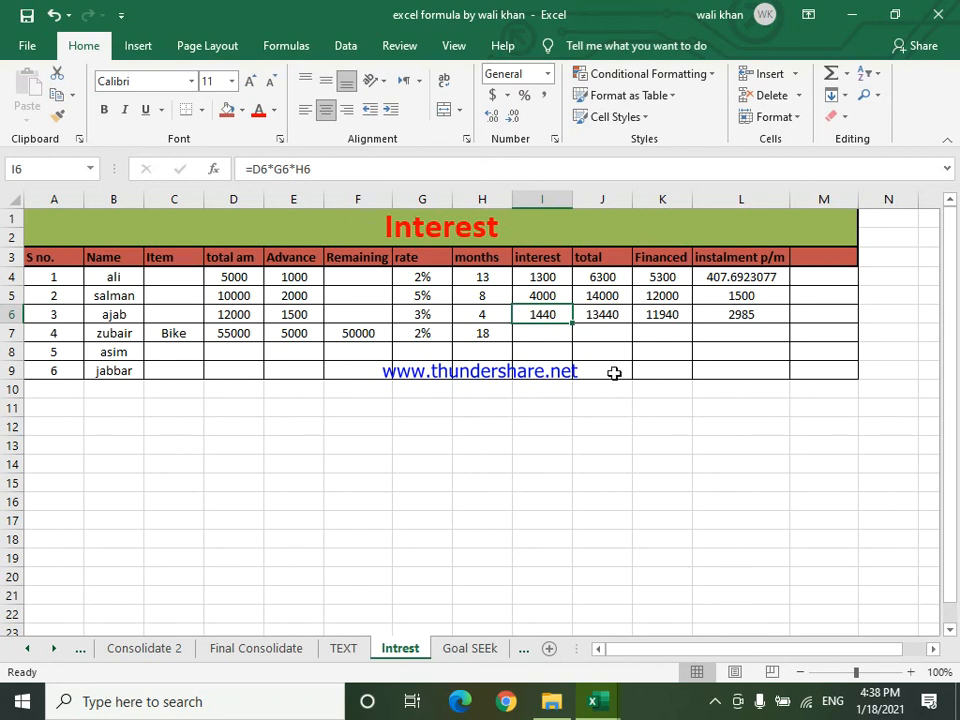
pyautogui.doubleClick(560, 332)
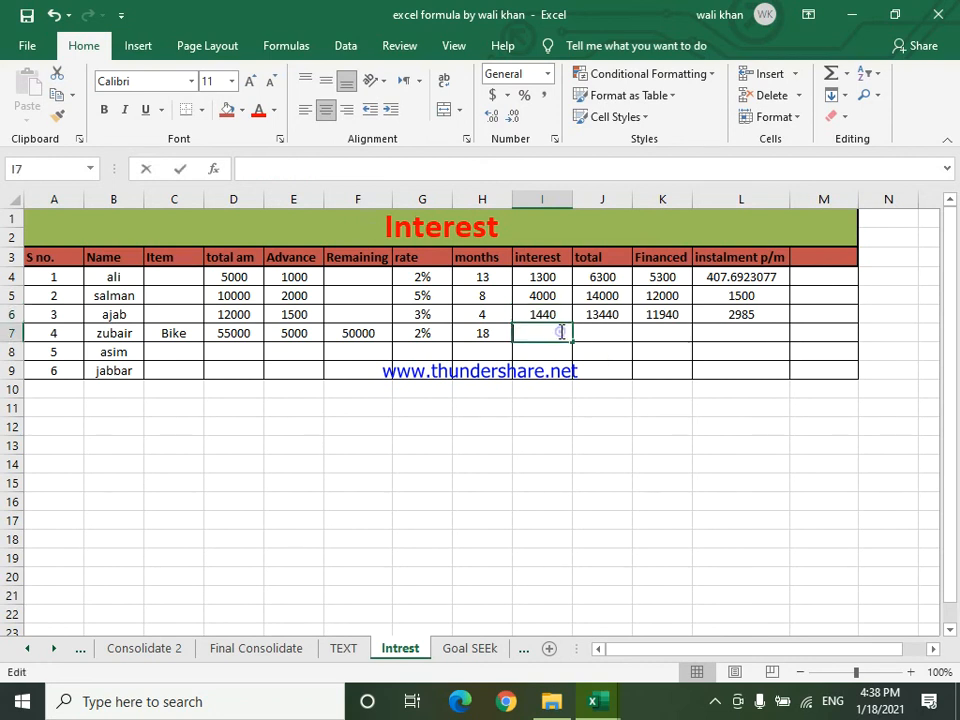
pyautogui.write('=')
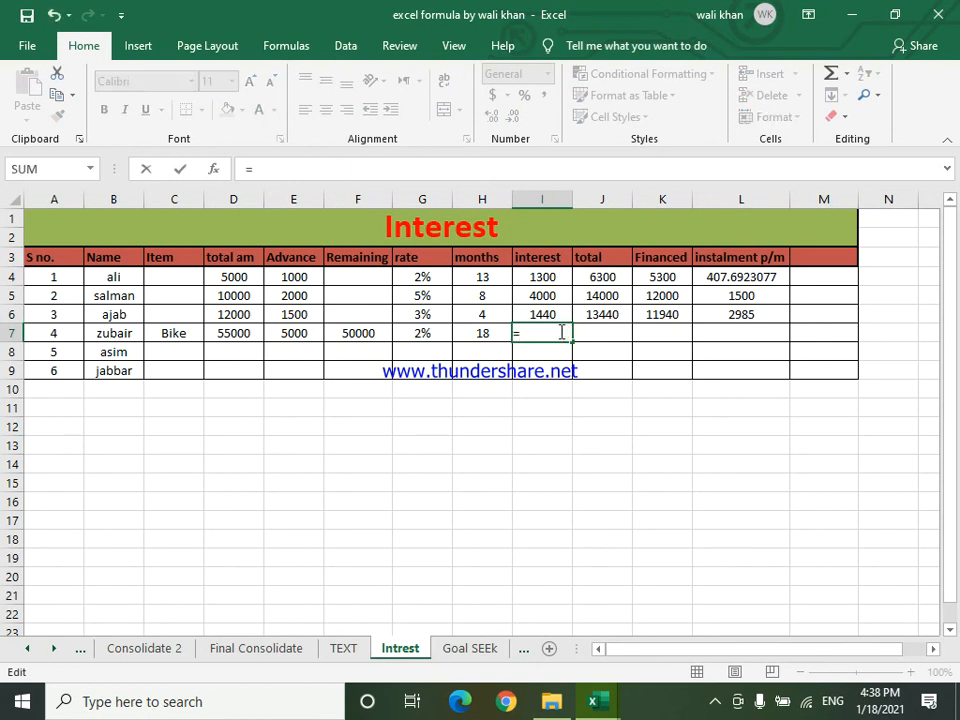
pyautogui.click(362, 332)
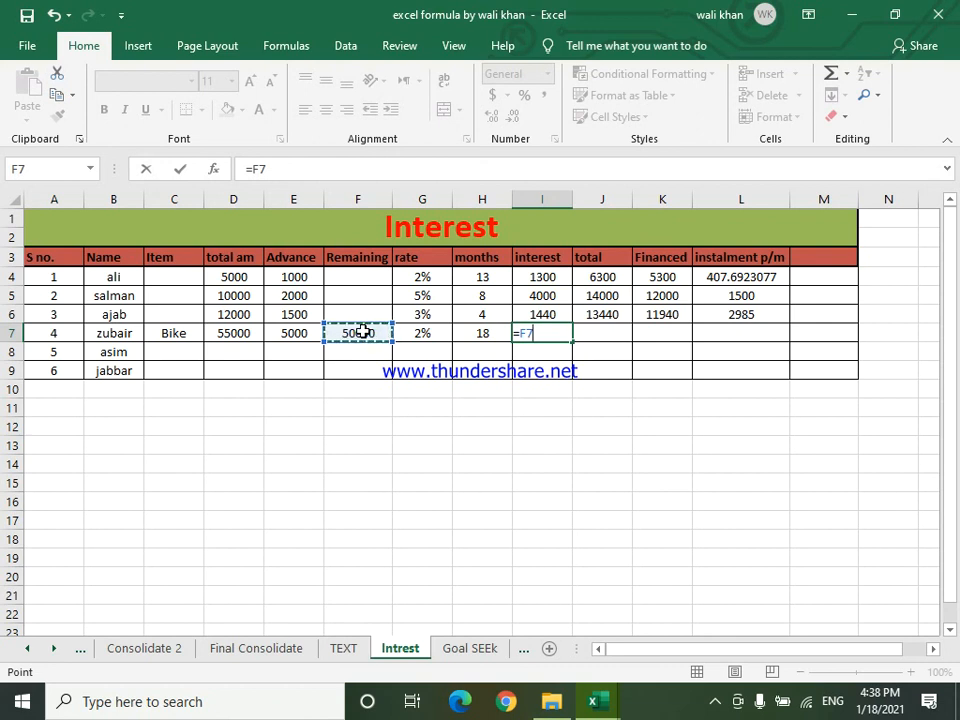
pyautogui.write('*')
pyautogui.click(422, 335)
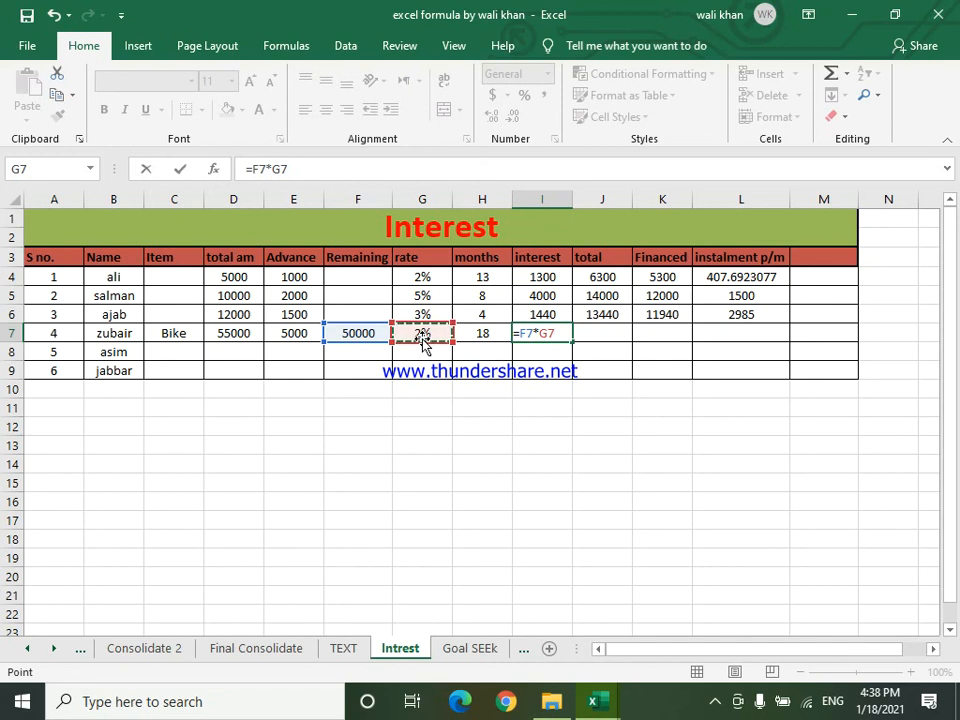
pyautogui.write('*')
pyautogui.click(493, 336)
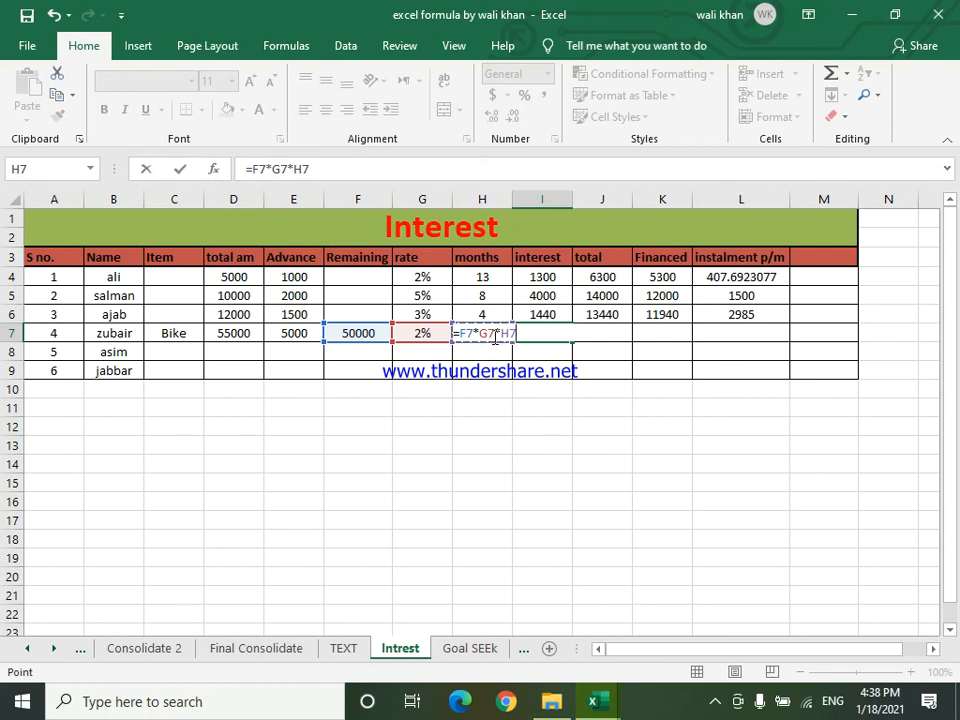
pyautogui.press('Return')
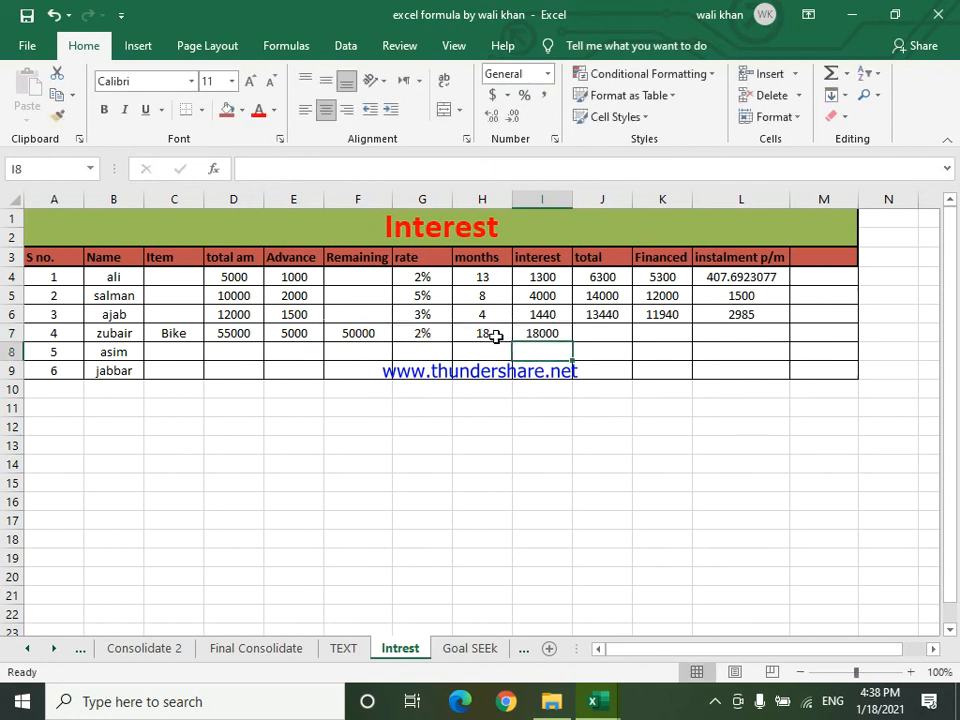
pyautogui.click(541, 336)
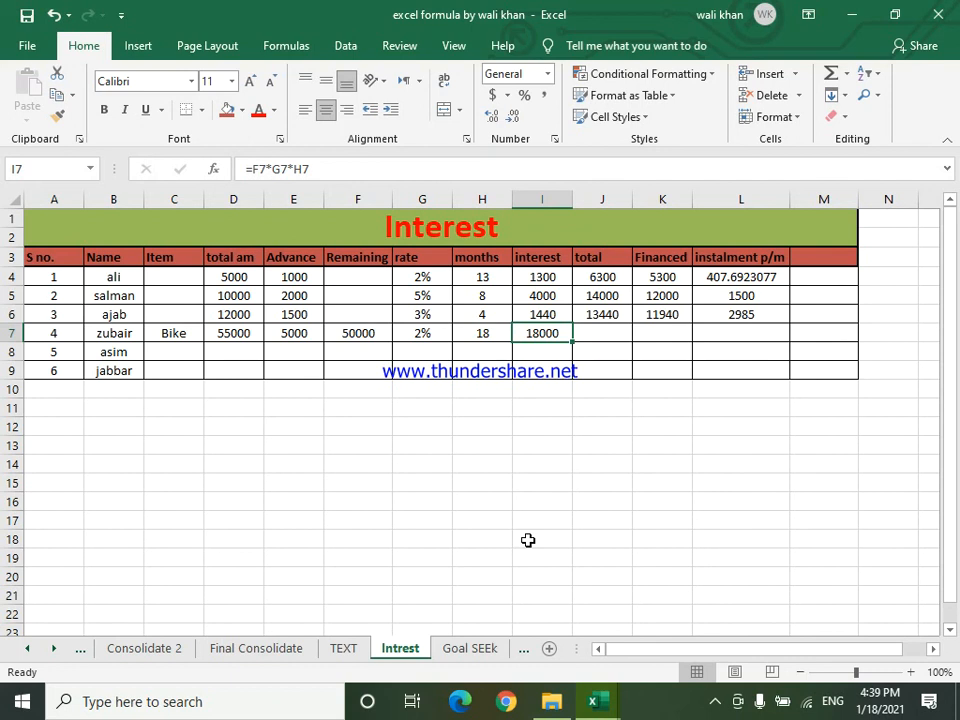
# - Change the Bike row's rate in G7 to 4%
pyautogui.doubleClick(421, 332)
pyautogui.press('BackSpace')
pyautogui.write('4')
pyautogui.press('Return')
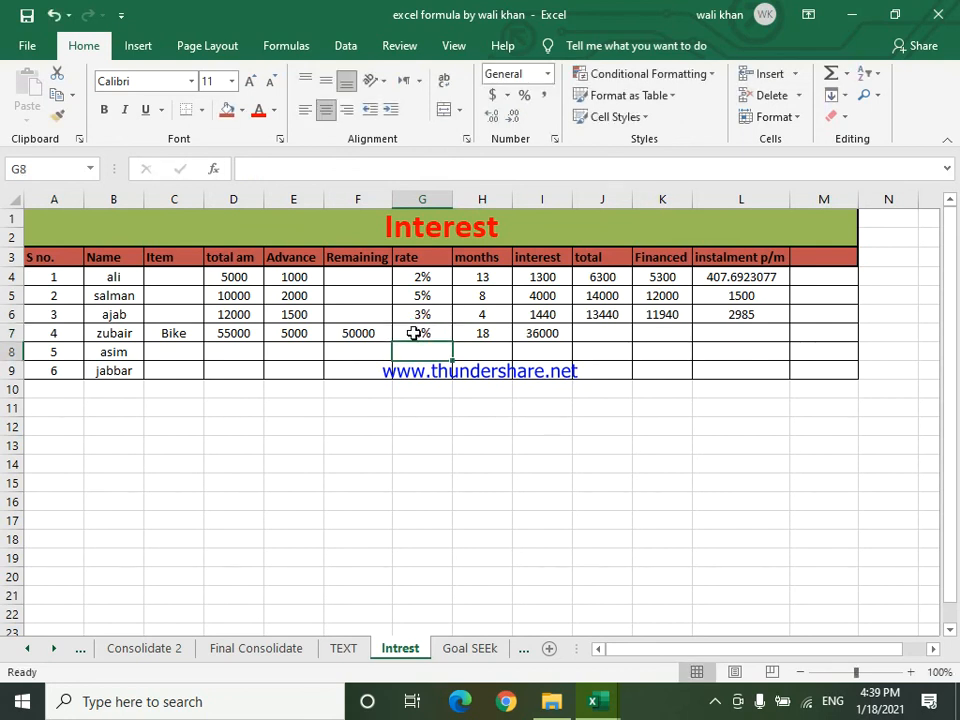
# - Set the Bike row's rate in G7 to 1%
pyautogui.doubleClick(417, 333)
pyautogui.moveTo(415, 333); pyautogui.dragTo(397, 333)
pyautogui.press('BackSpace')
pyautogui.write('1')
pyautogui.press('Return')
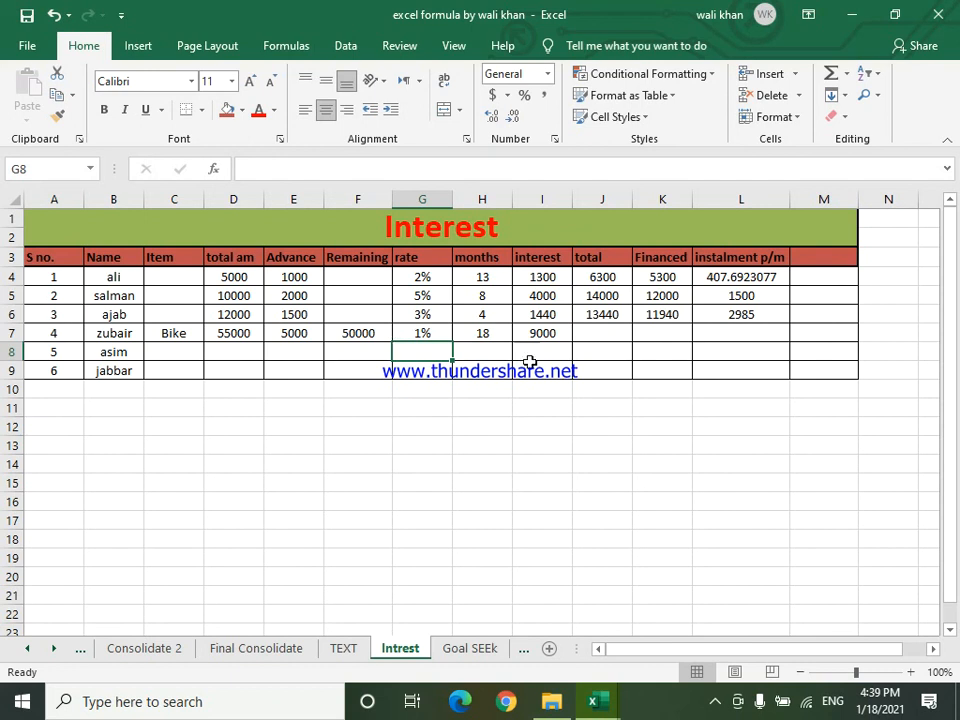
# - Calculate the Bike row's total in J7 as remaining amount plus interest with =F7+I7
pyautogui.click(613, 334)
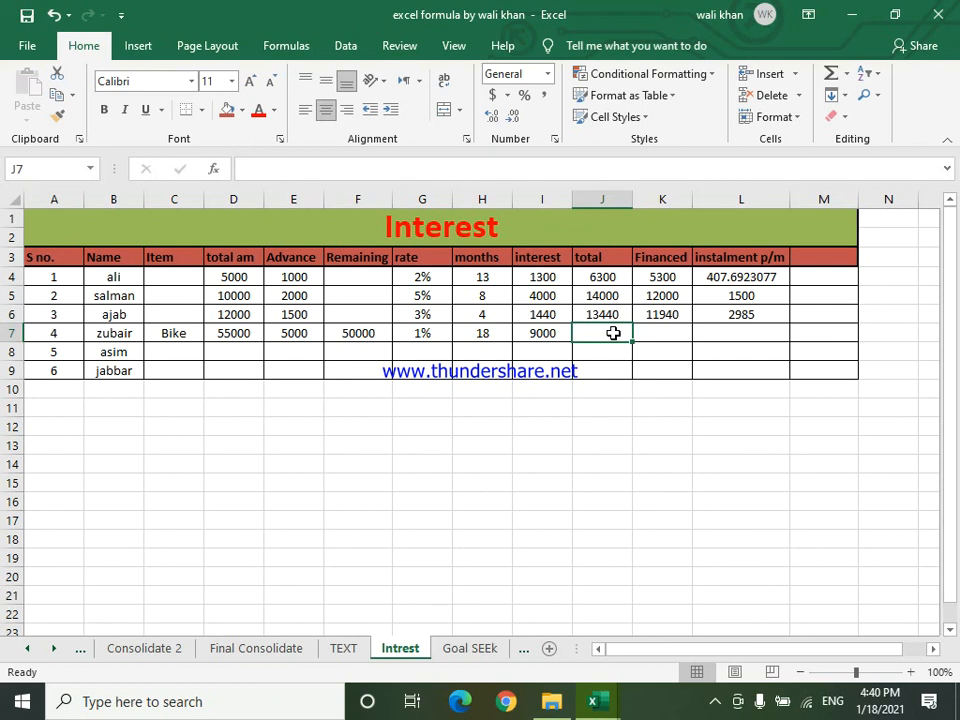
pyautogui.write('=')
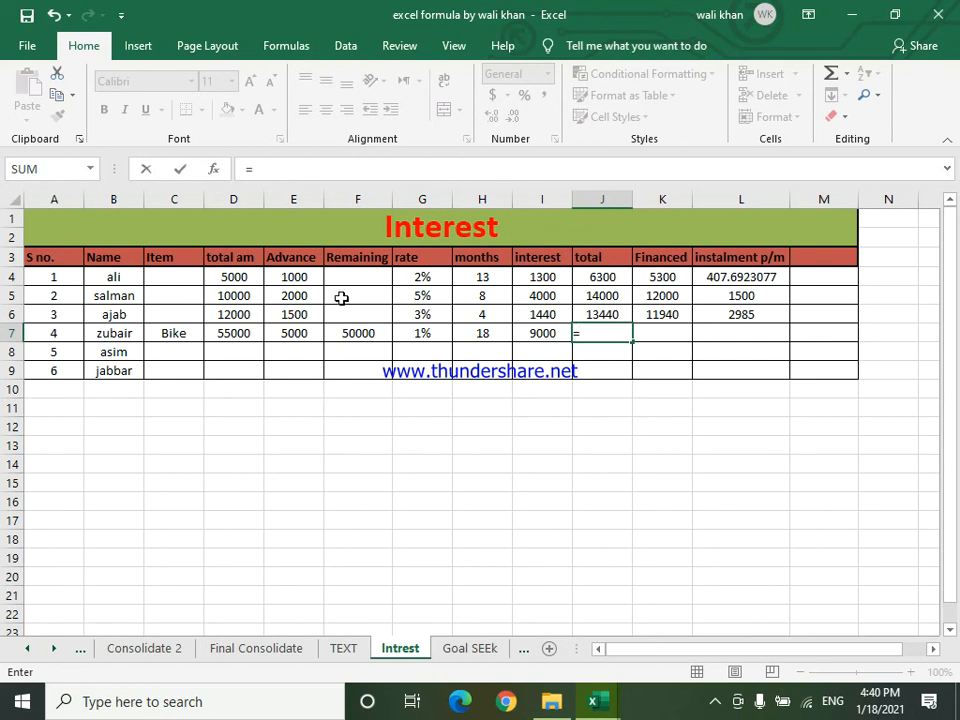
pyautogui.click(368, 332)
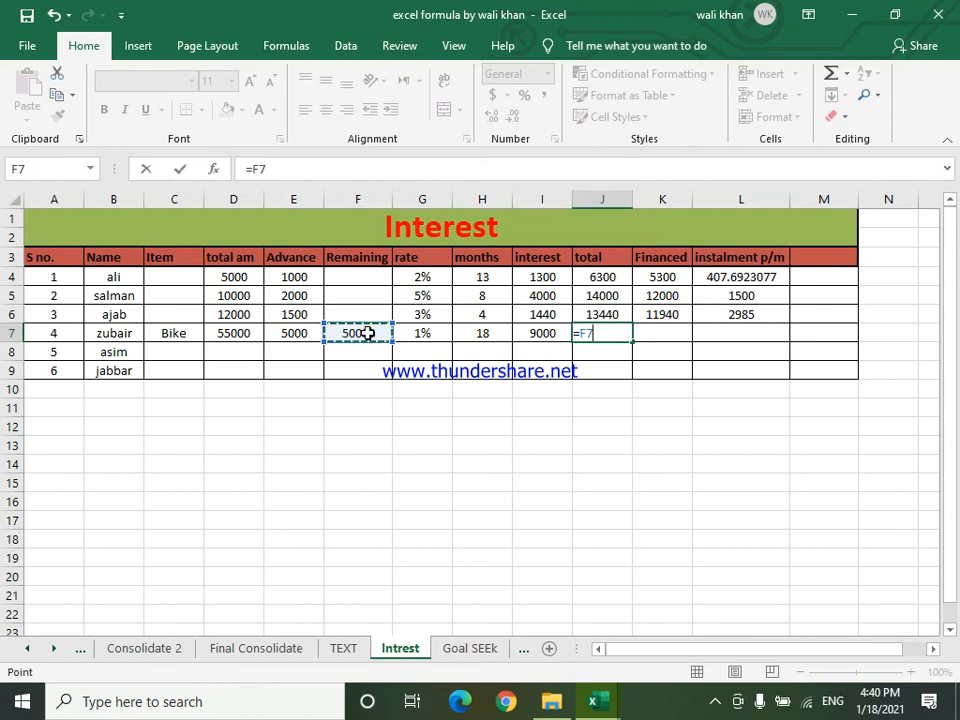
pyautogui.write('+')
pyautogui.click(540, 333)
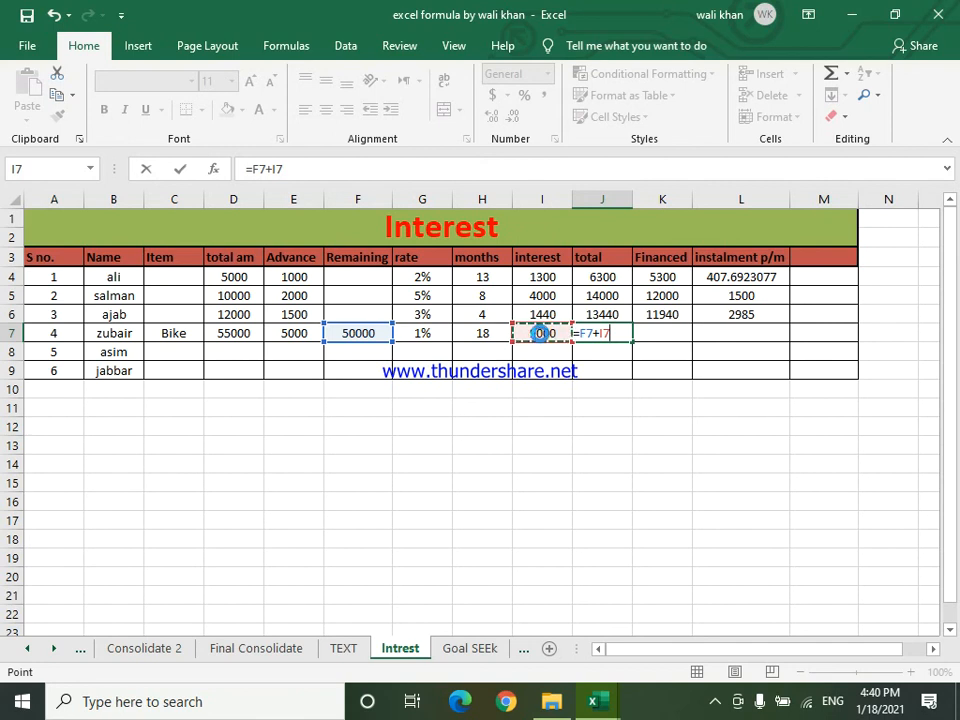
pyautogui.press('Return')
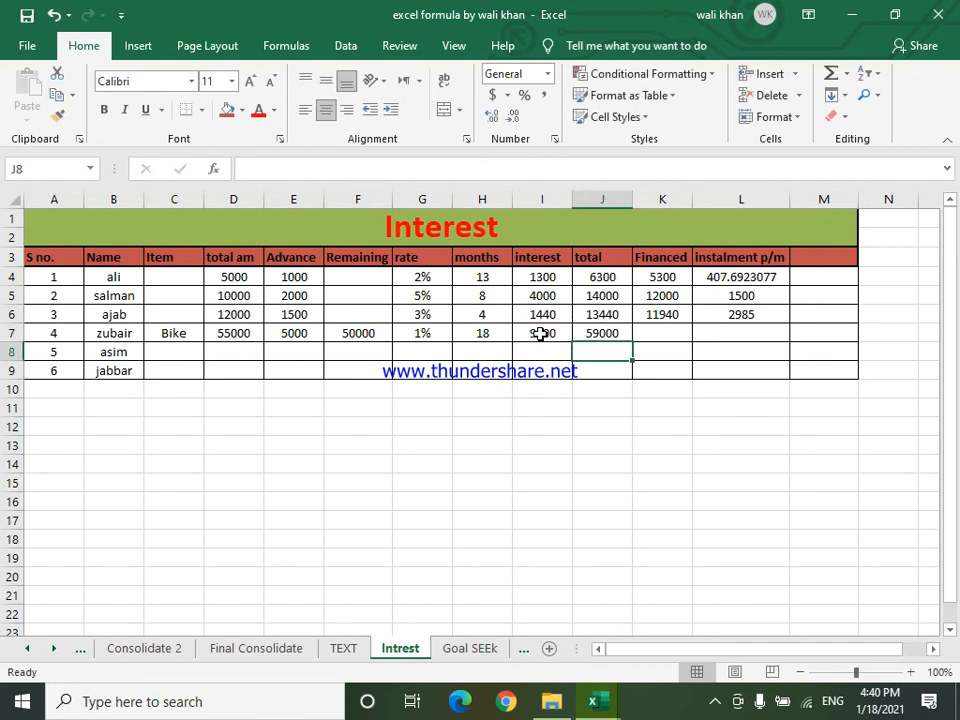
pyautogui.click(665, 316)
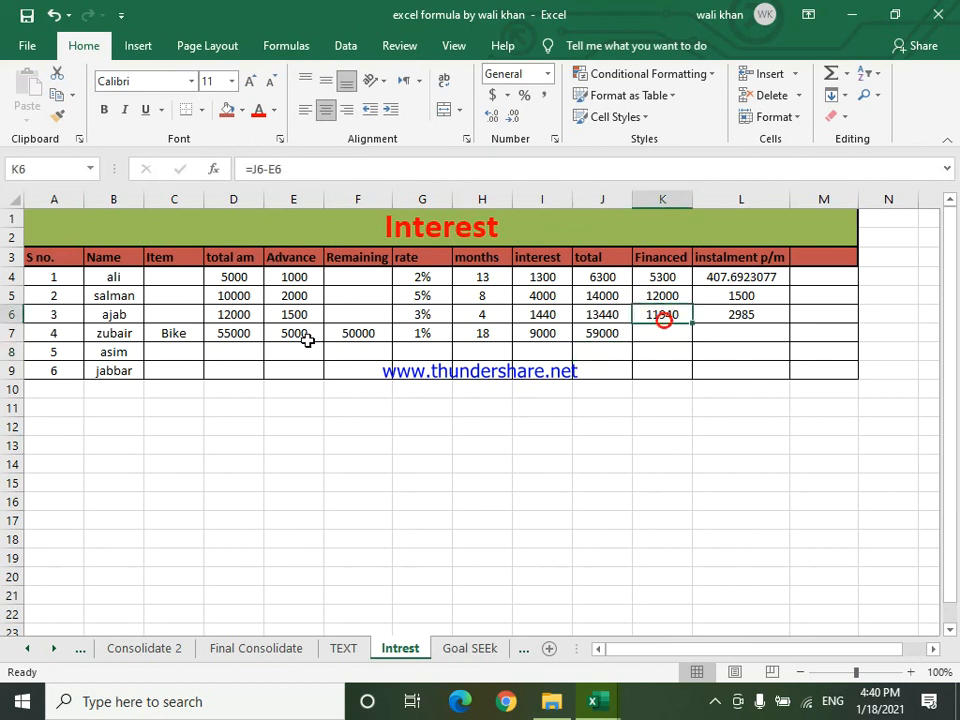
pyautogui.click(355, 336)
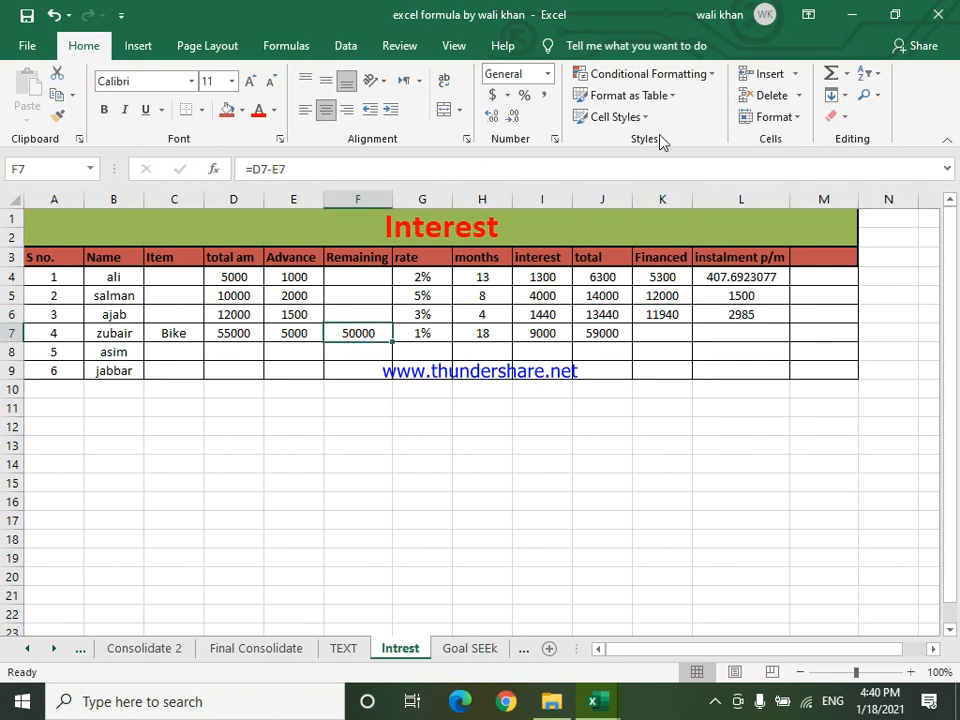
pyautogui.hotkey('alt', 'Tab')
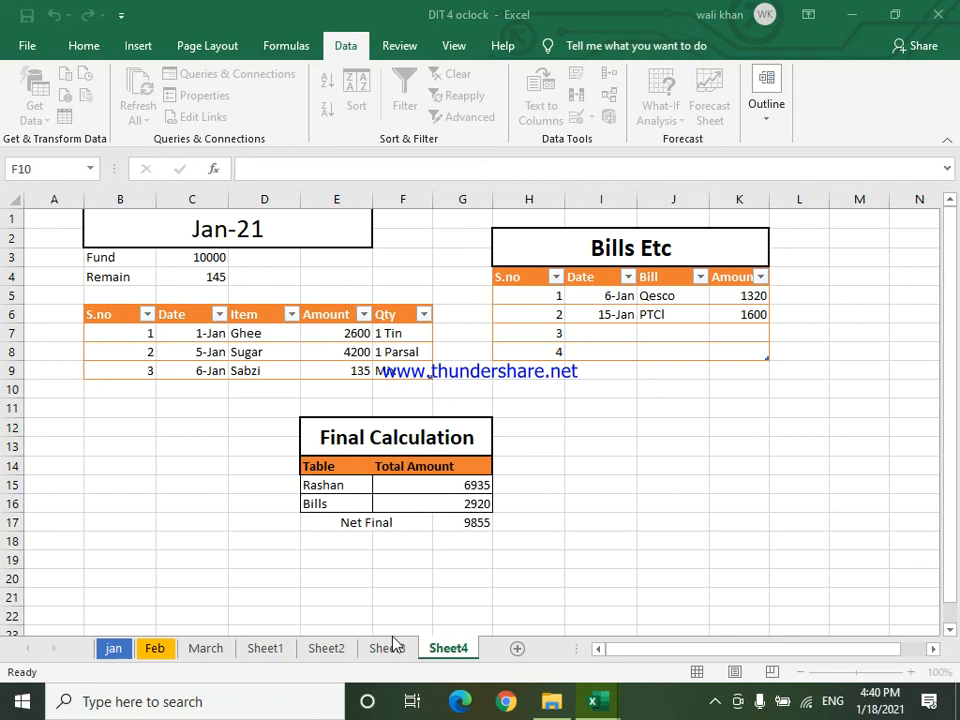
pyautogui.moveTo(597, 702)
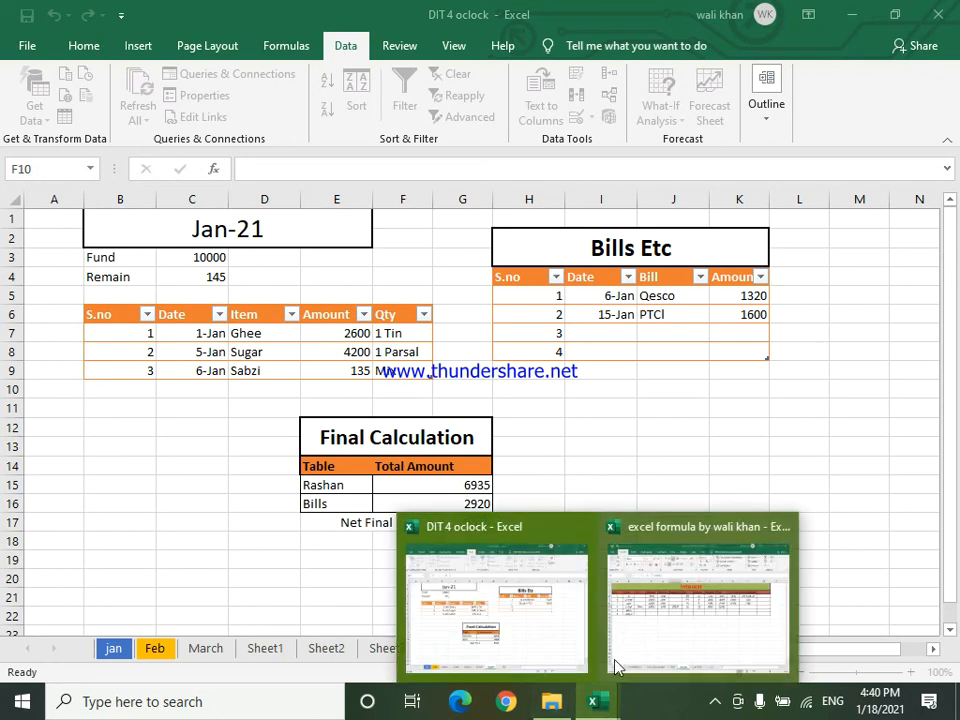
pyautogui.click(645, 612)
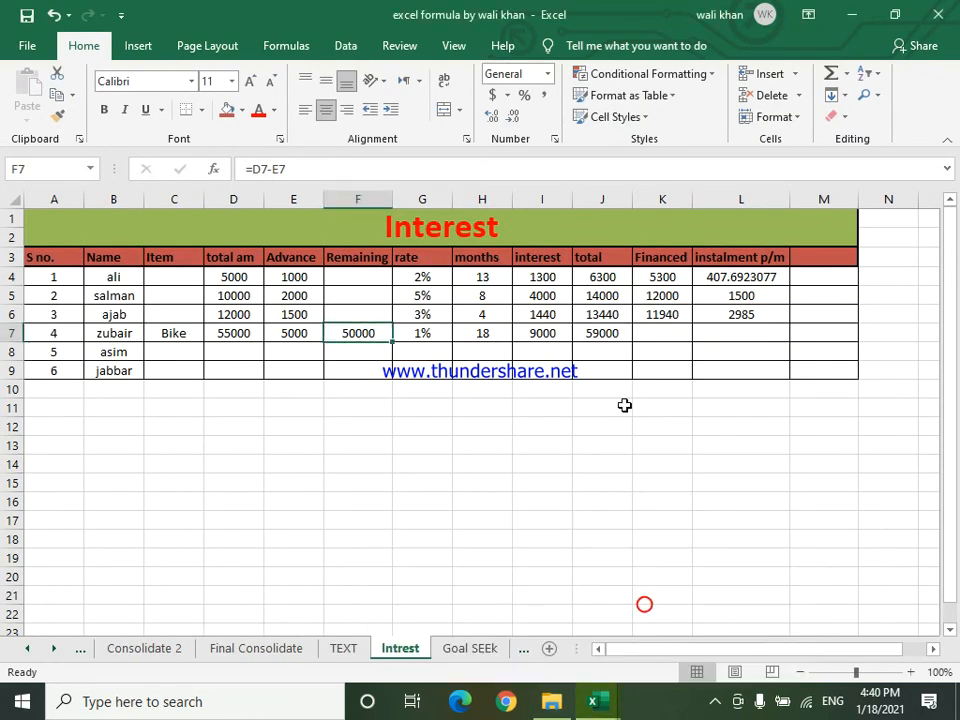
# - Delete the Financed column and clear the old values under instalment p/m in K4:K10
pyautogui.rightClick(666, 196)
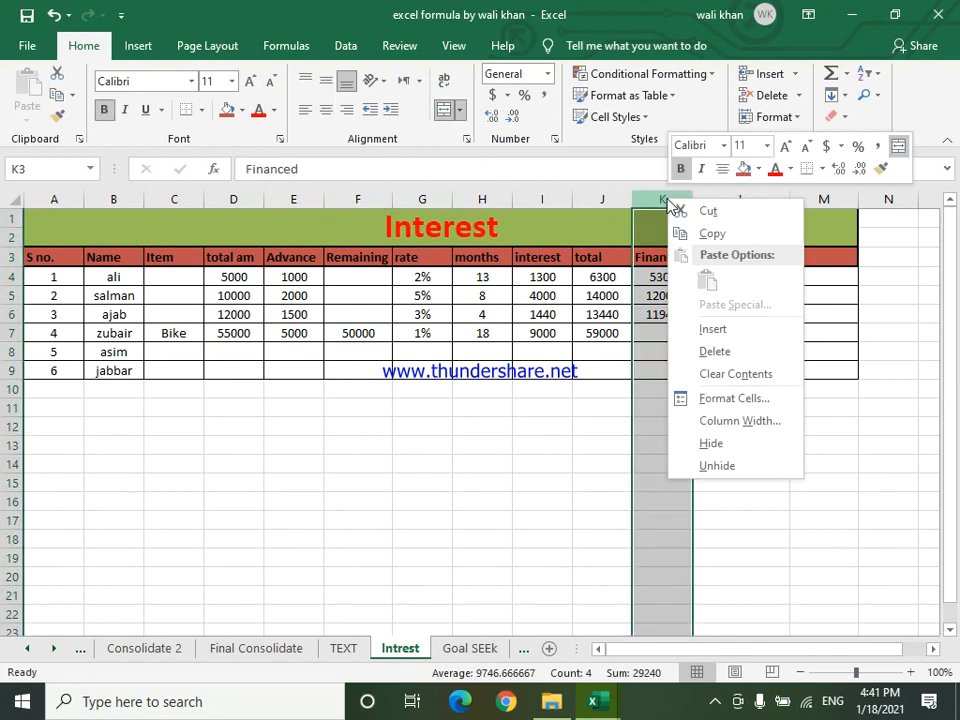
pyautogui.click(680, 350)
pyautogui.moveTo(681, 277); pyautogui.dragTo(681, 379)
pyautogui.press('Delete')
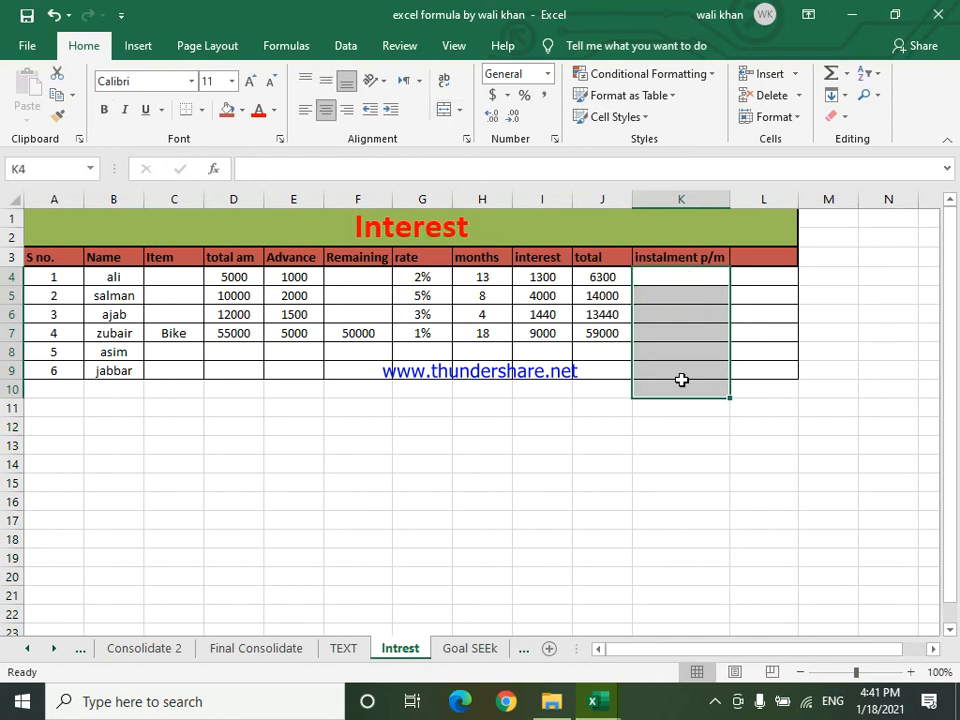
pyautogui.click(737, 519)
pyautogui.doubleClick(739, 519)
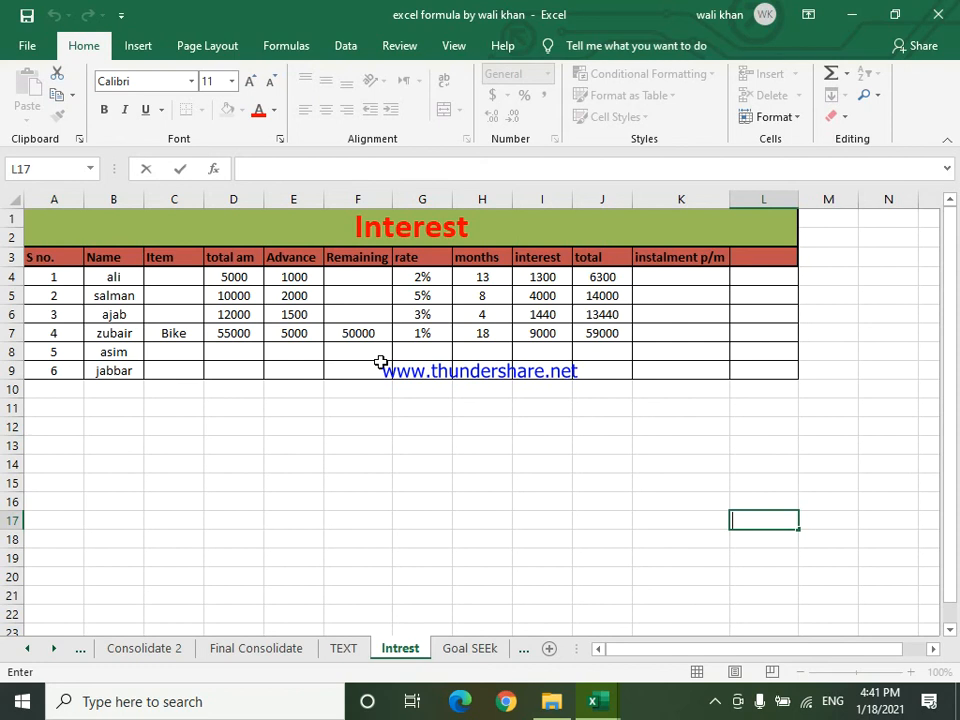
# - Copy the Remaining formula from F7 through F4:F9 and the interest formula from I7 up to I4
pyautogui.click(368, 332)
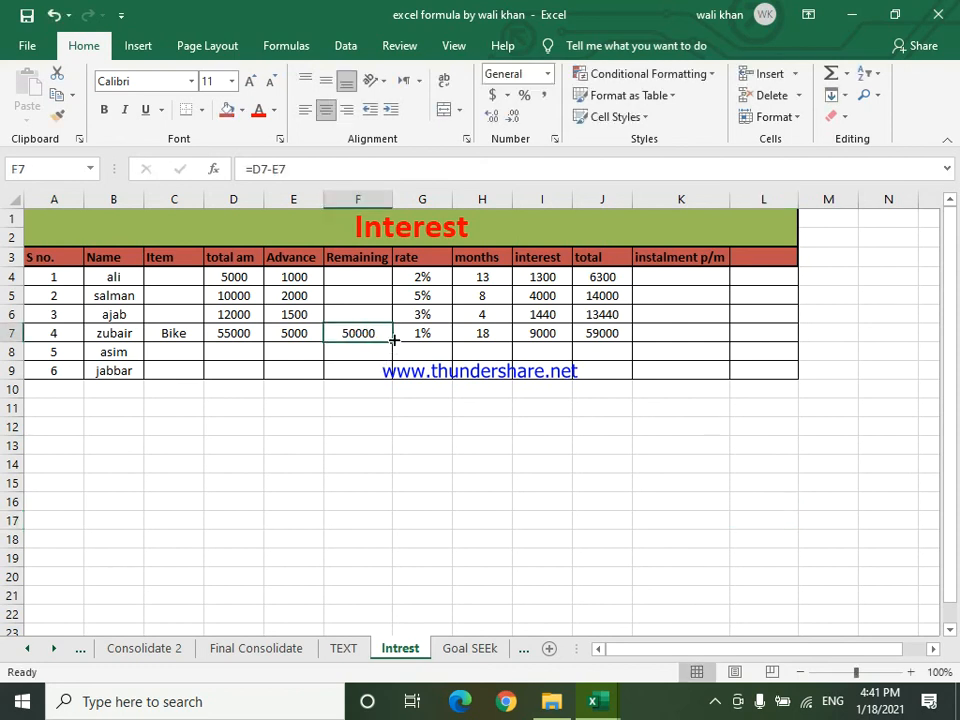
pyautogui.moveTo(390, 342); pyautogui.dragTo(388, 378)
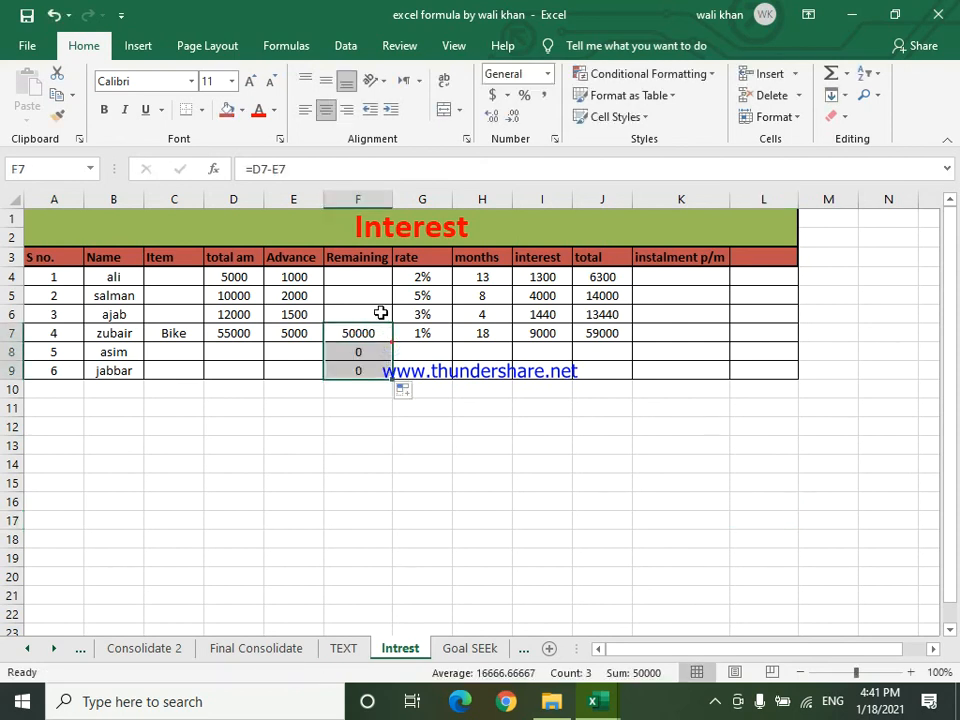
pyautogui.moveTo(390, 378); pyautogui.dragTo(386, 268)
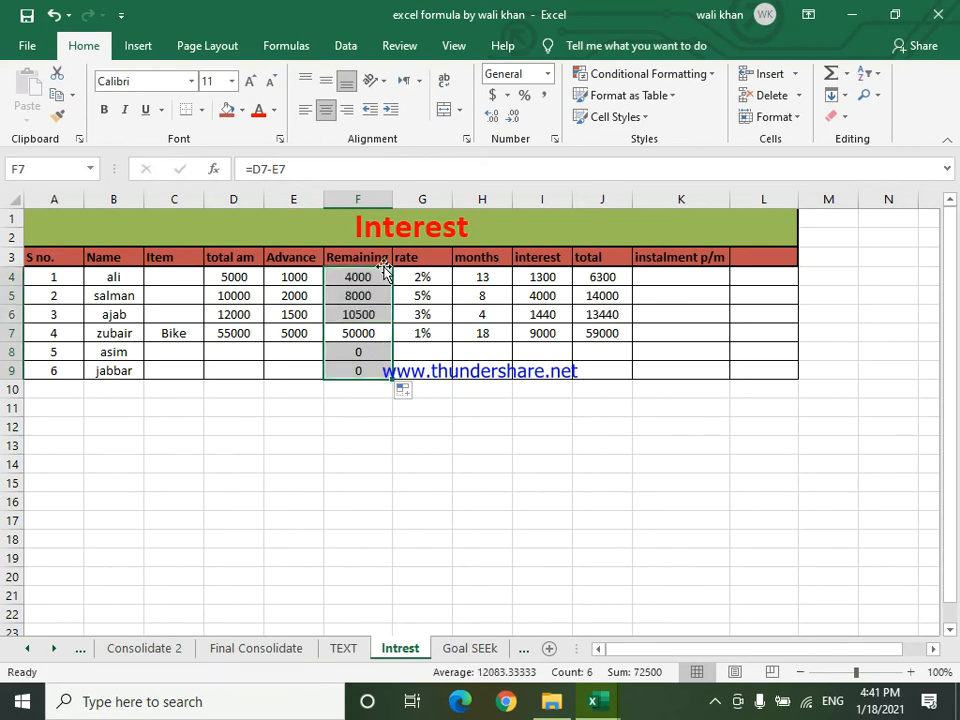
pyautogui.click(536, 333)
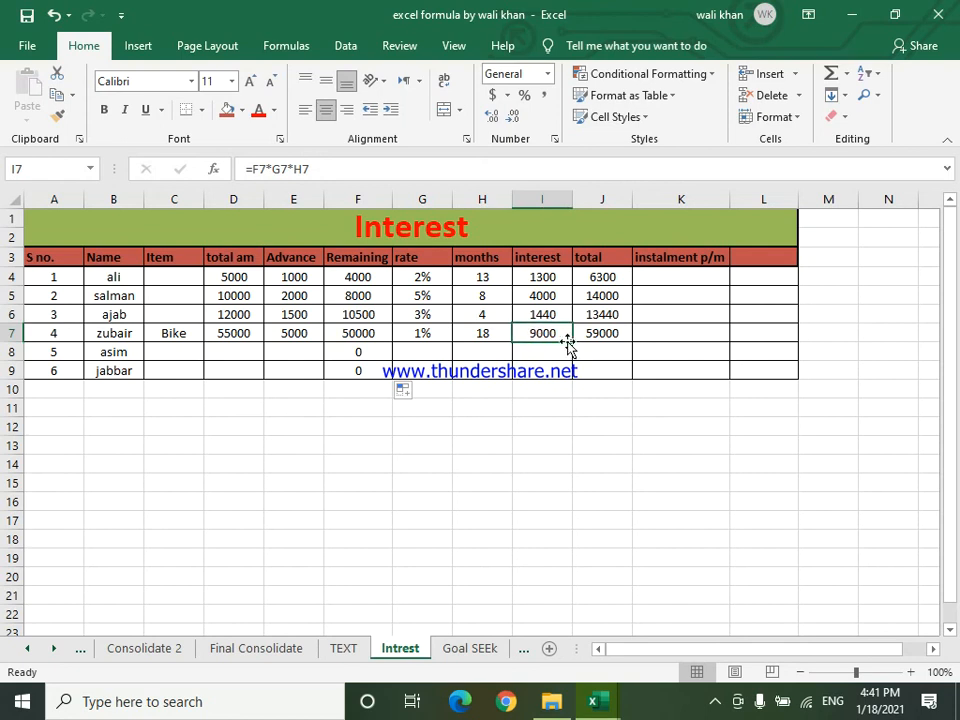
pyautogui.moveTo(572, 342); pyautogui.dragTo(569, 274)
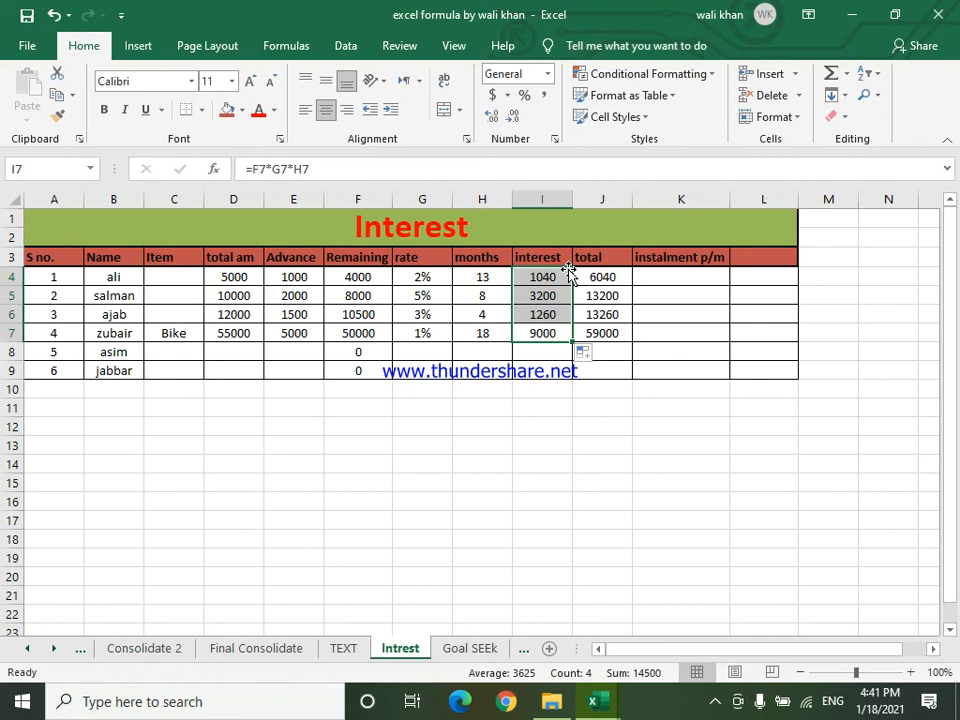
# - Calculate the first row's monthly instalment in K4 as total divided by months with =J4/H4
pyautogui.click(668, 278)
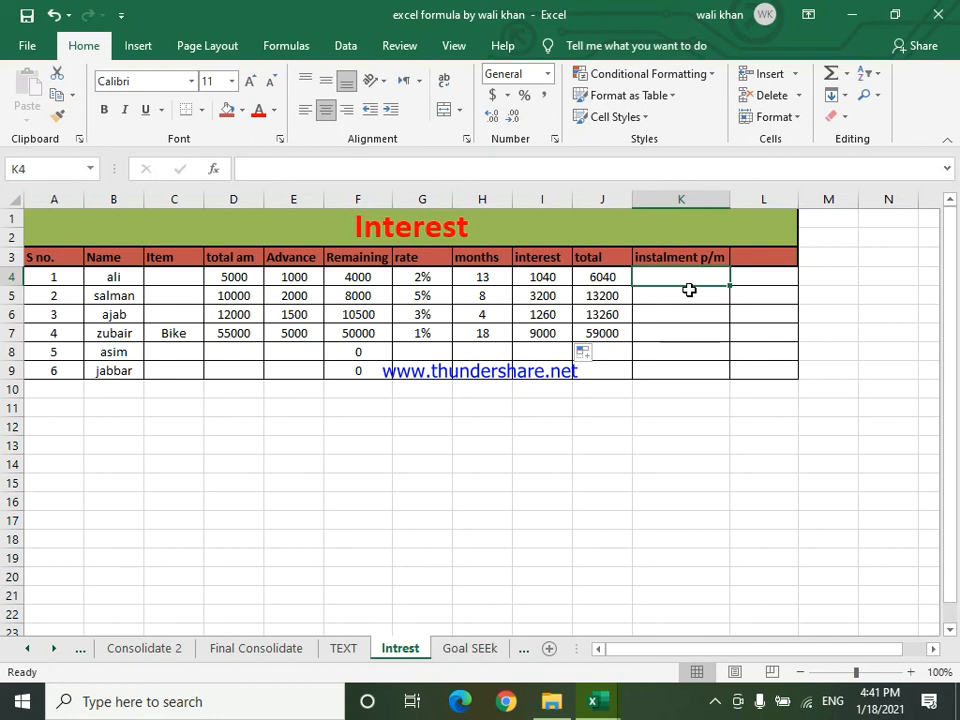
pyautogui.write('=')
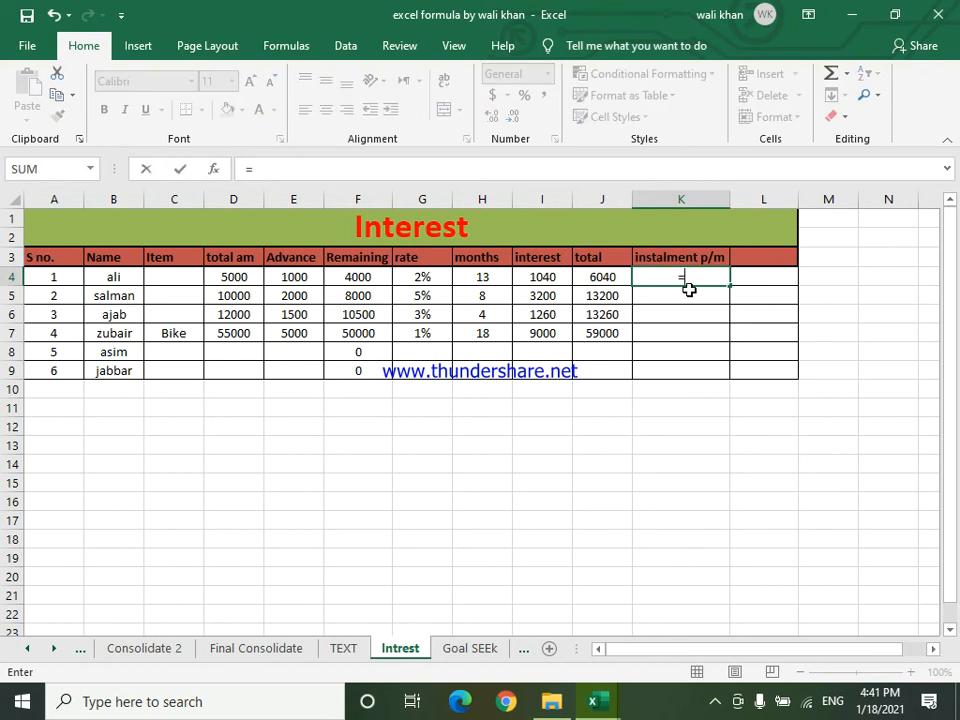
pyautogui.click(606, 277)
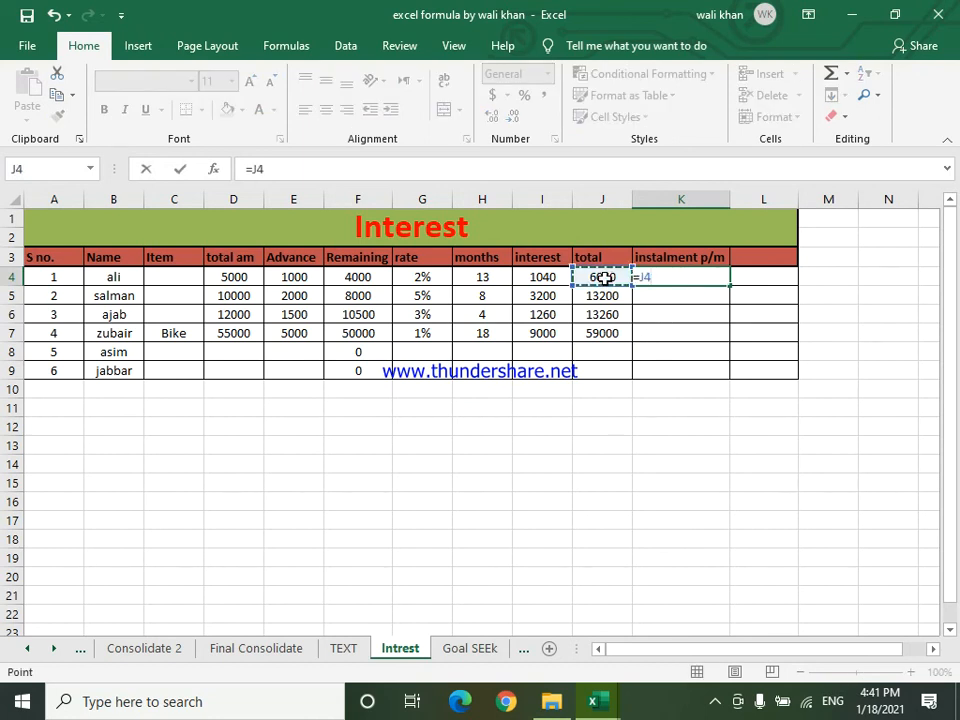
pyautogui.write('/')
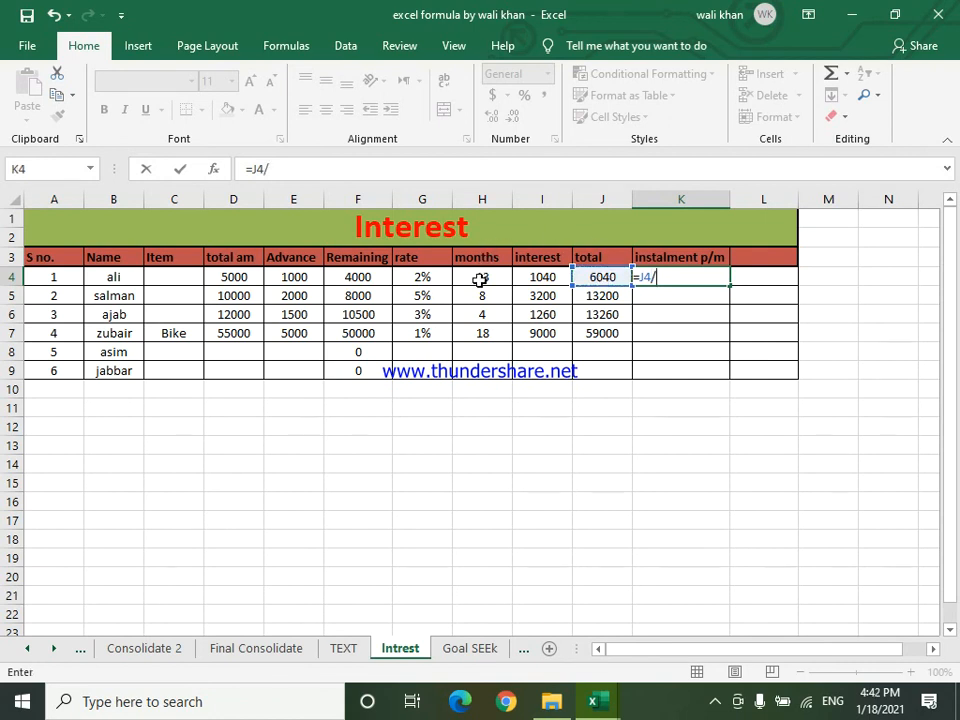
pyautogui.click(480, 280)
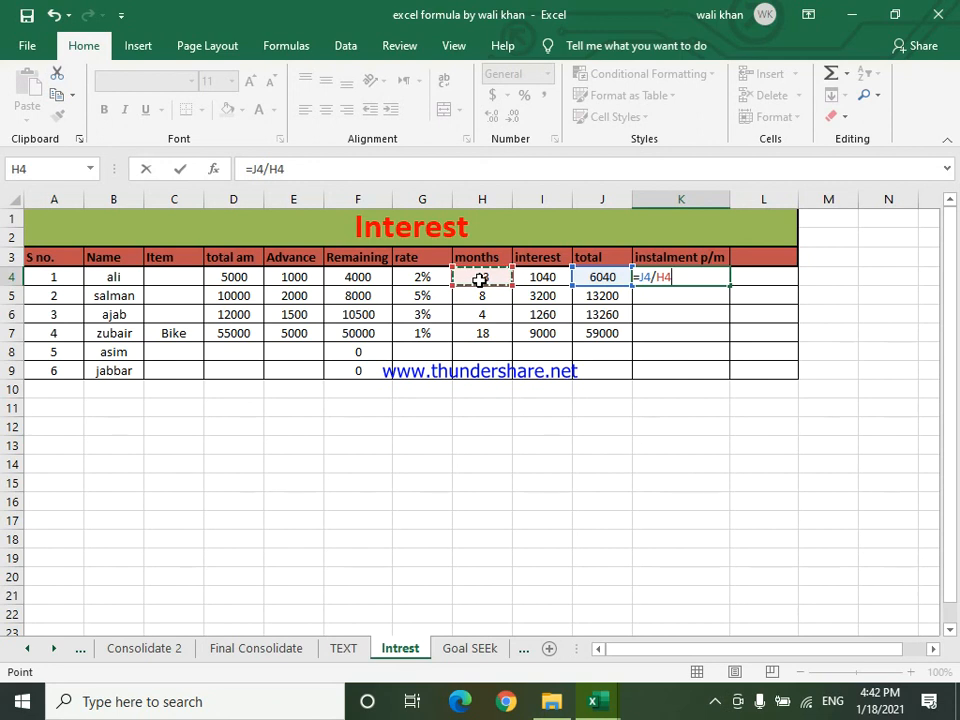
pyautogui.press('Return')
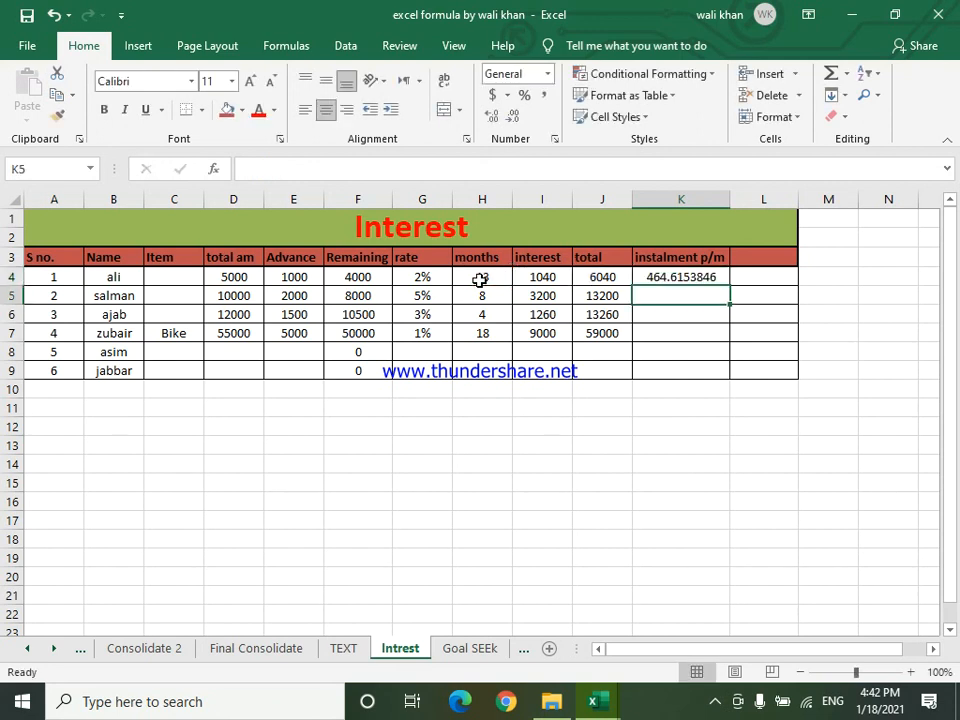
# - Fill the instalment formula from K4 down to K9
pyautogui.doubleClick(698, 282)
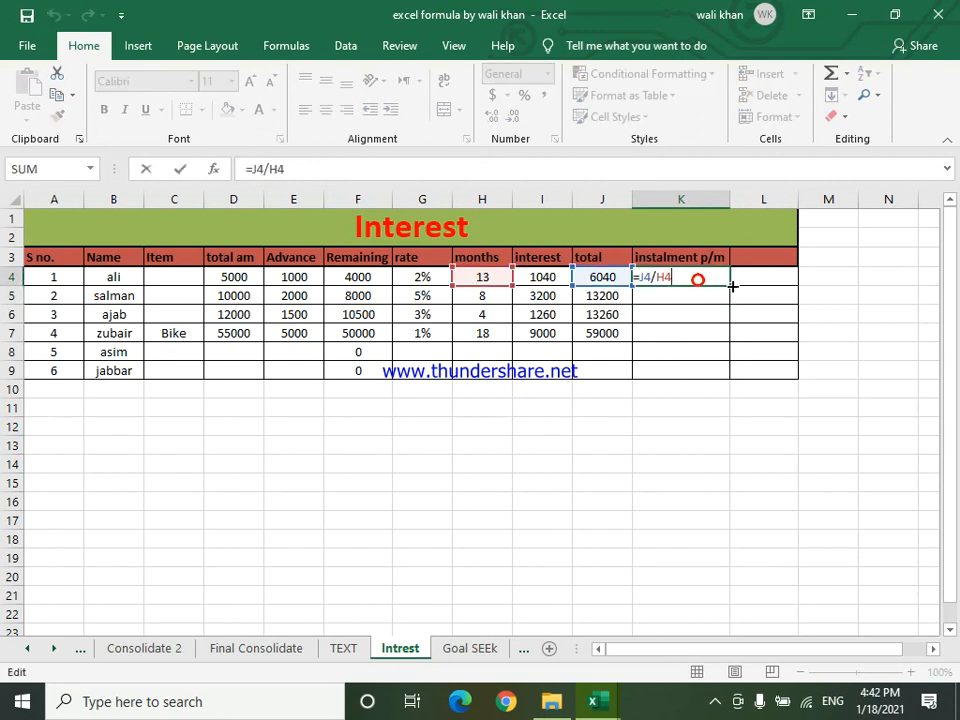
pyautogui.press('Escape')
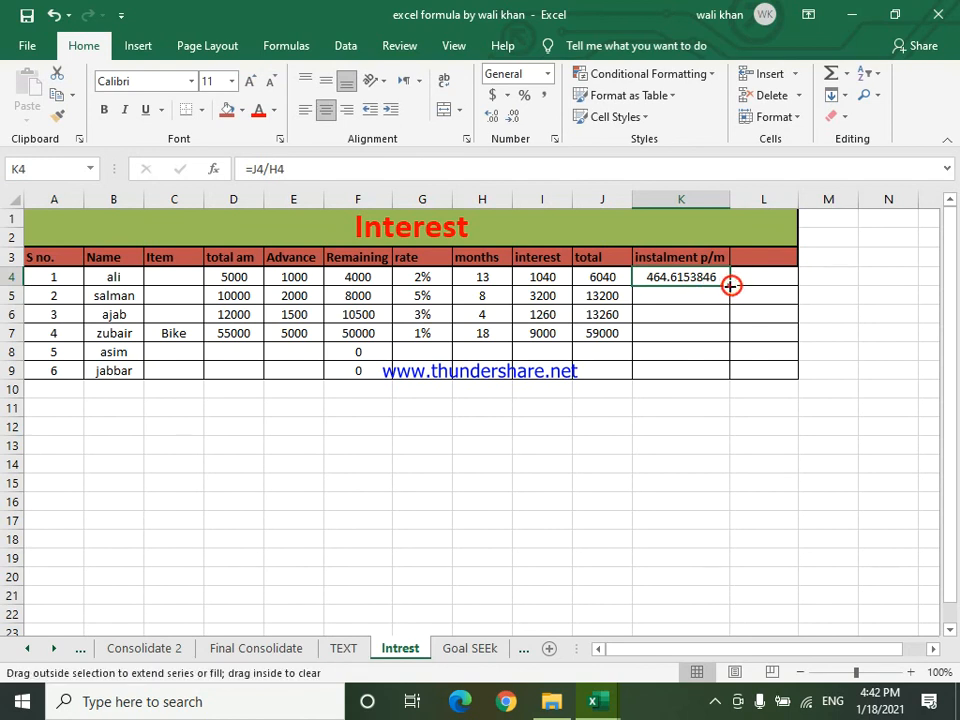
pyautogui.doubleClick(731, 286)
pyautogui.click(752, 315)
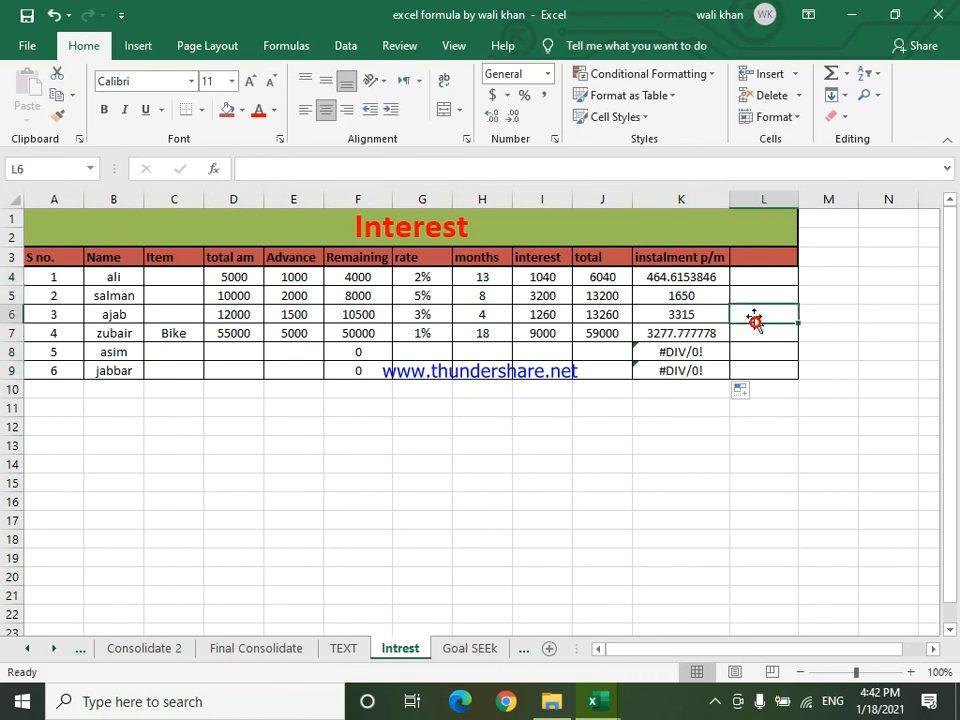
# - Format the instalments in K4:K9 as whole numbers without decimal places
pyautogui.moveTo(718, 284); pyautogui.dragTo(696, 373)
pyautogui.click(491, 118)
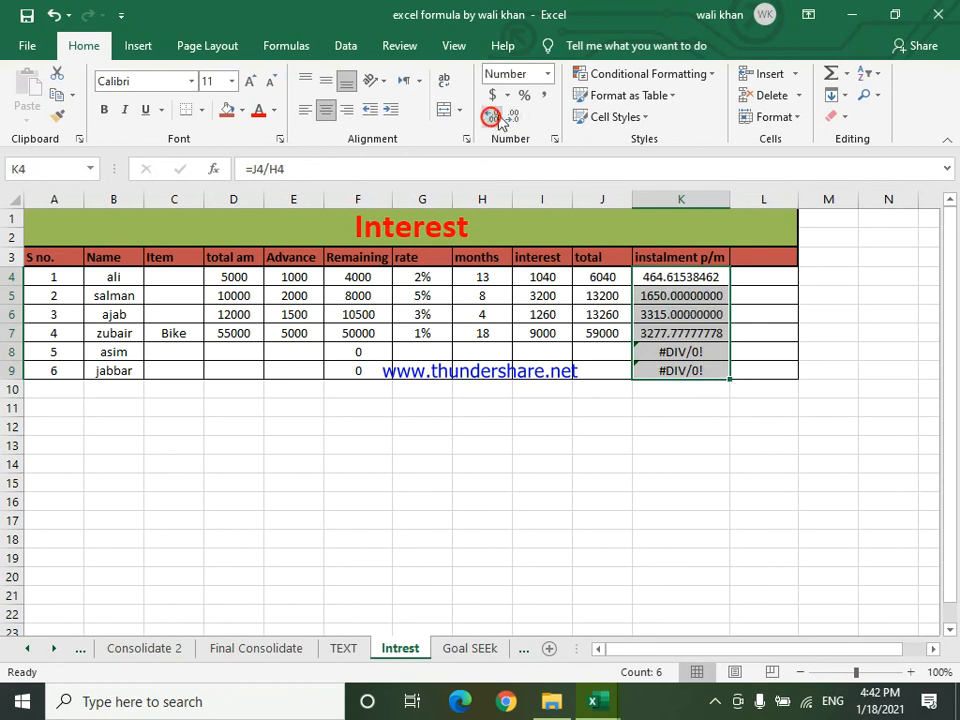
pyautogui.click(512, 118)
pyautogui.click(512, 118)
pyautogui.click(512, 118)
pyautogui.click(512, 118)
pyautogui.click(512, 118)
pyautogui.click(512, 118)
pyautogui.click(512, 118)
pyautogui.click(512, 118)
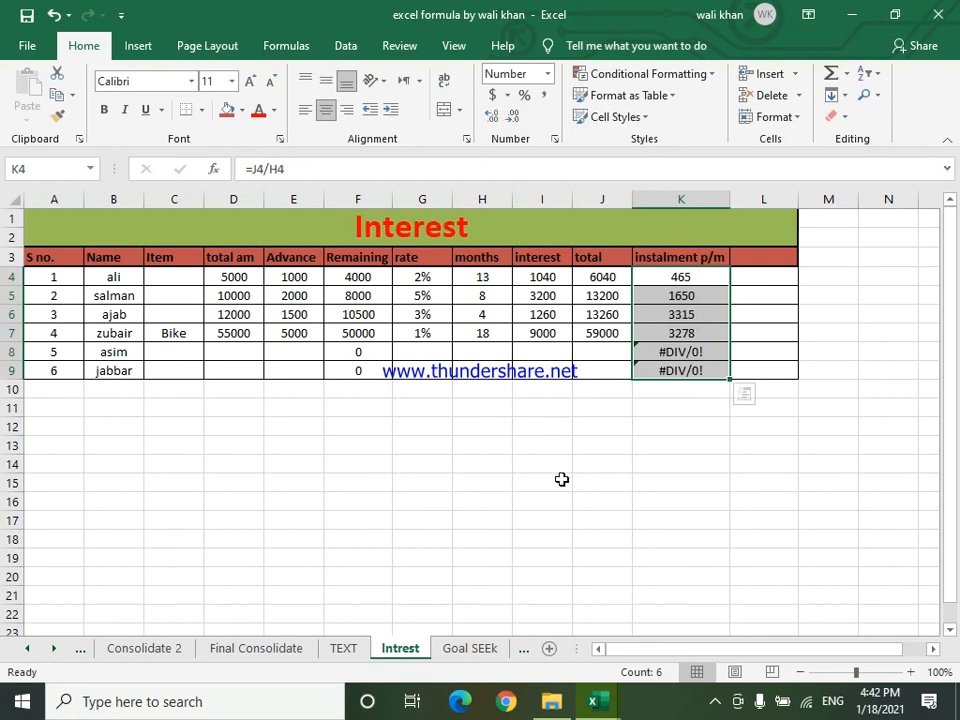
pyautogui.click(562, 480)
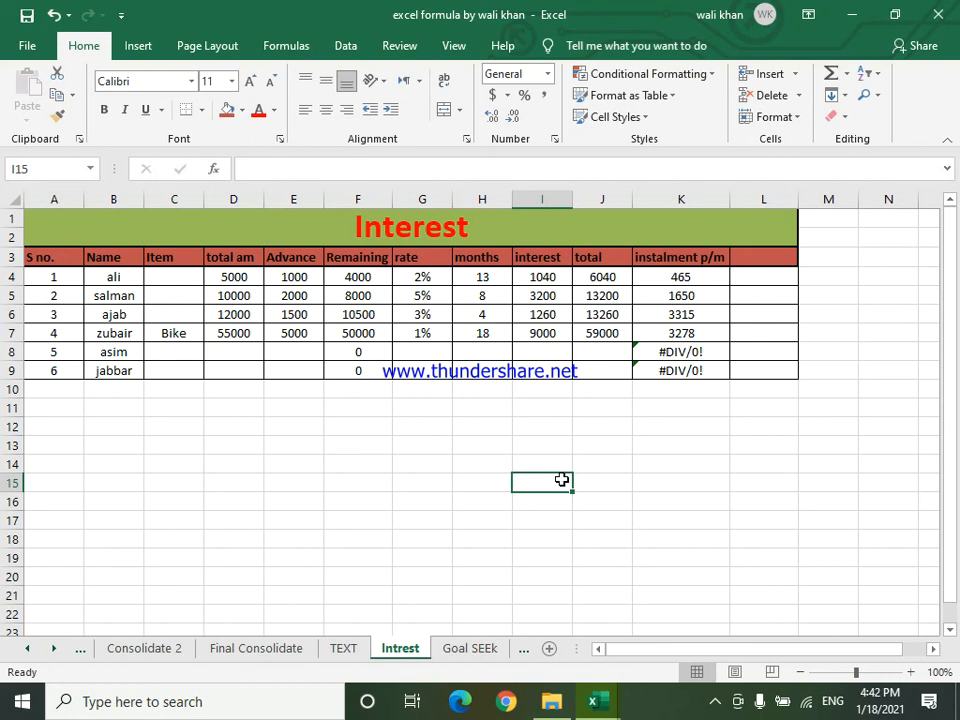
# - Show the instalments in K4:K9 with three decimal places, and reduce them back to zero decimals
pyautogui.moveTo(707, 281); pyautogui.dragTo(697, 368)
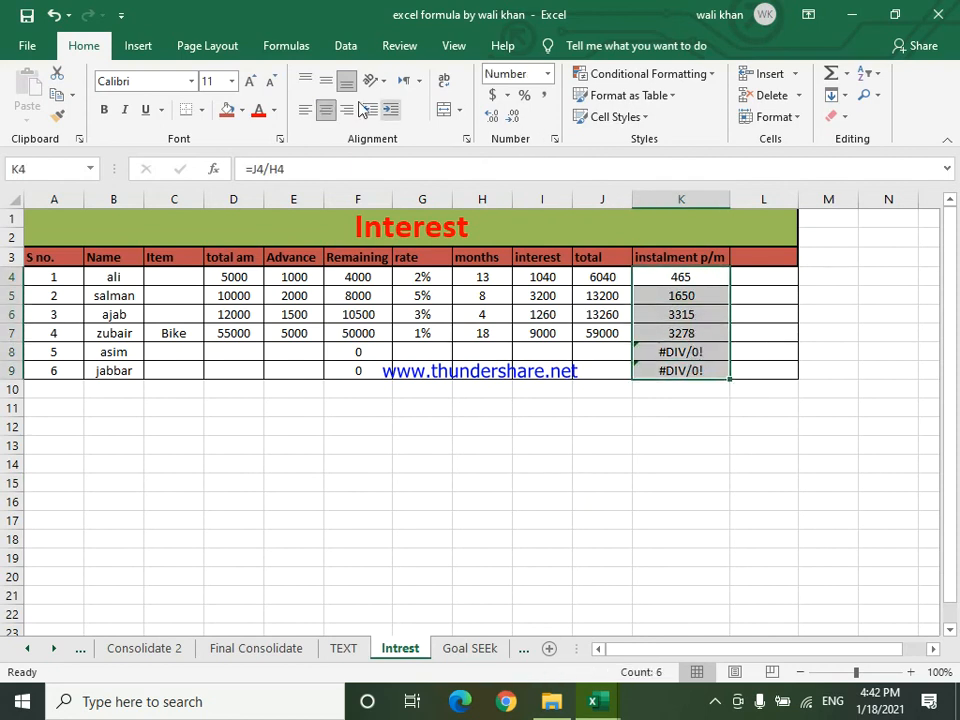
pyautogui.click(513, 117)
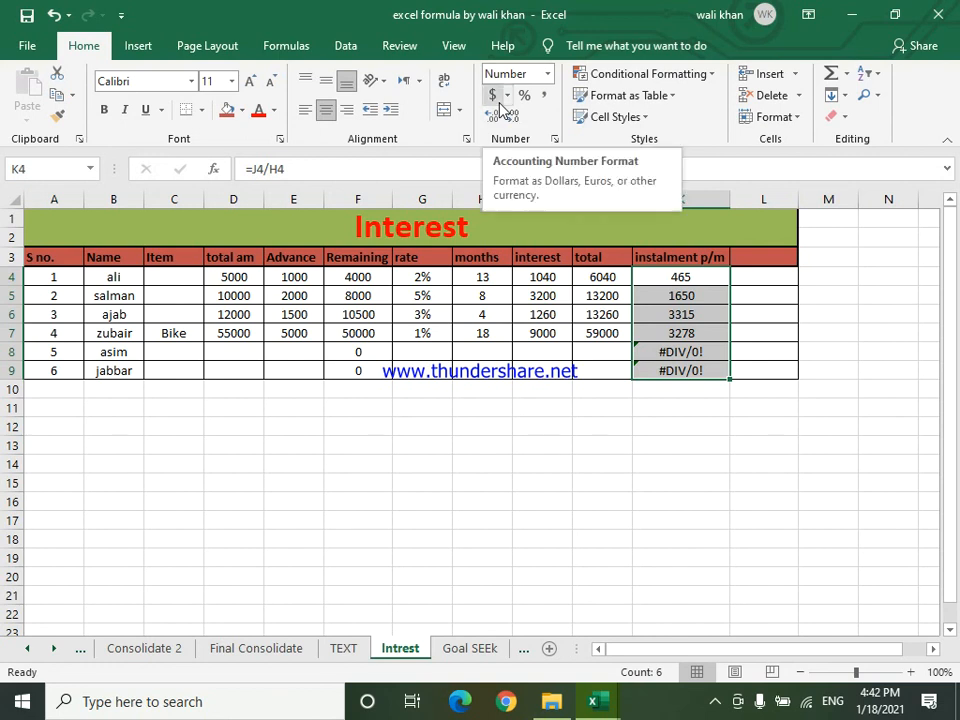
pyautogui.click(514, 120)
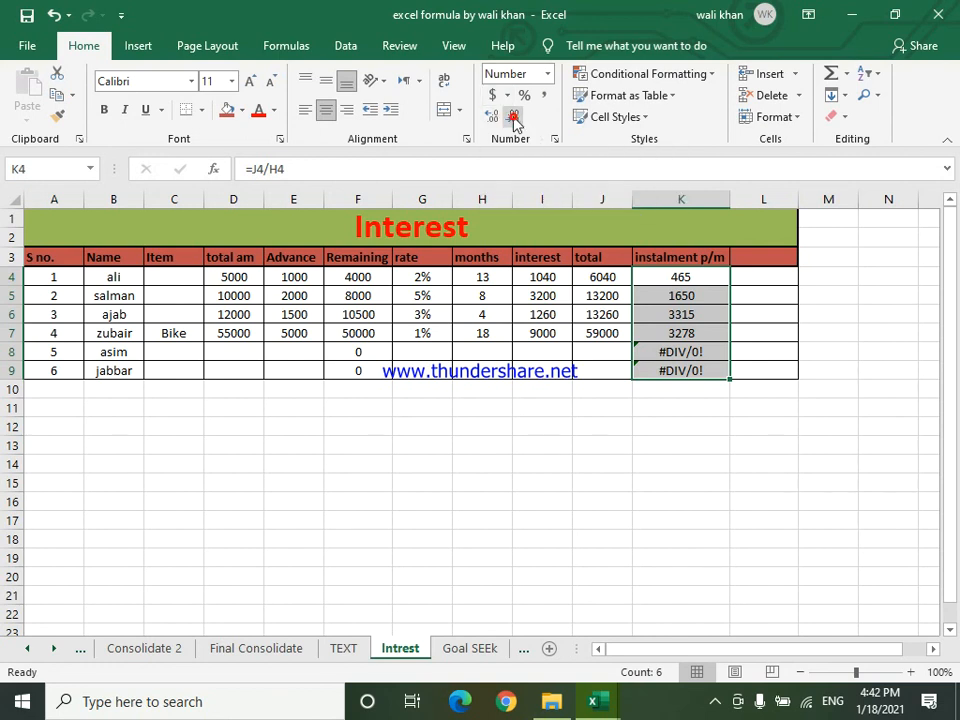
pyautogui.click(493, 117)
pyautogui.click(493, 116)
pyautogui.click(491, 112)
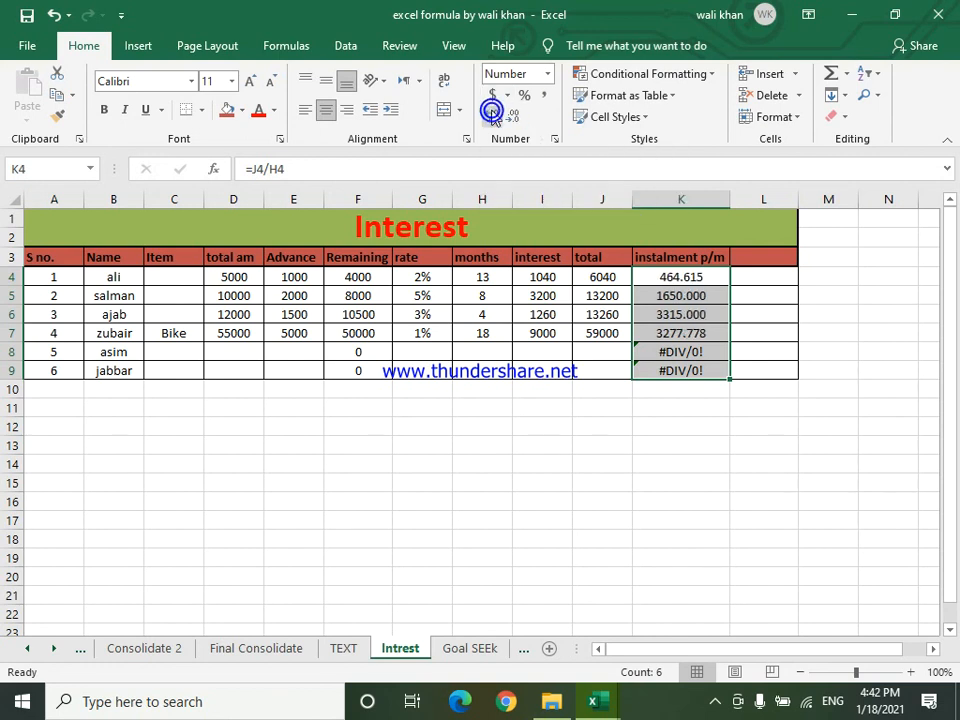
pyautogui.click(510, 117)
pyautogui.click(510, 117)
pyautogui.click(510, 117)
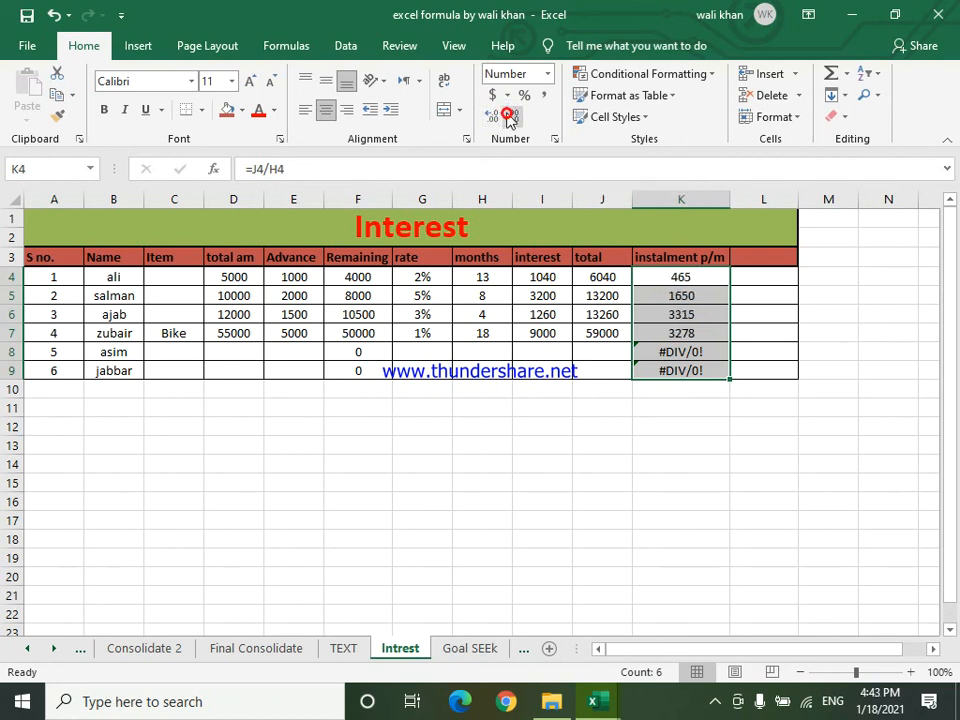
pyautogui.click(486, 451)
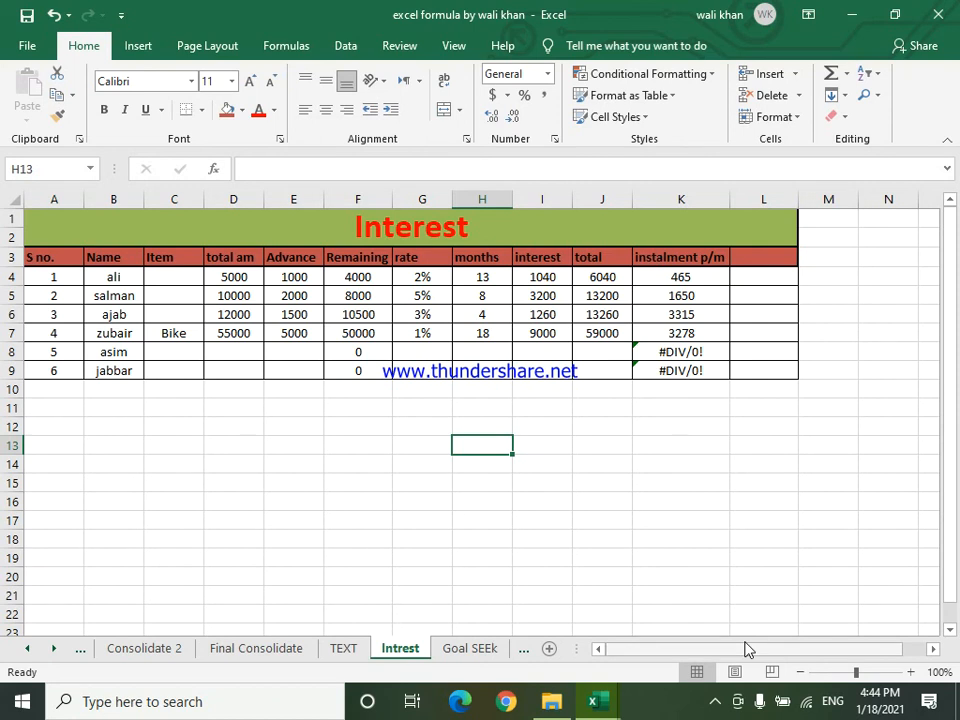
pyautogui.click(715, 701)
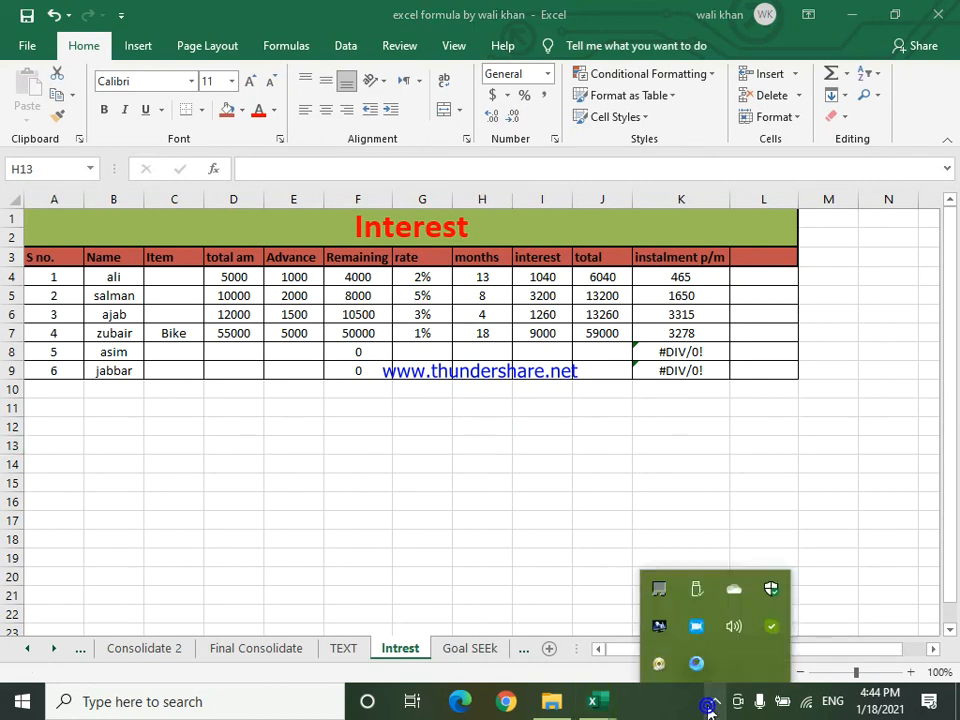